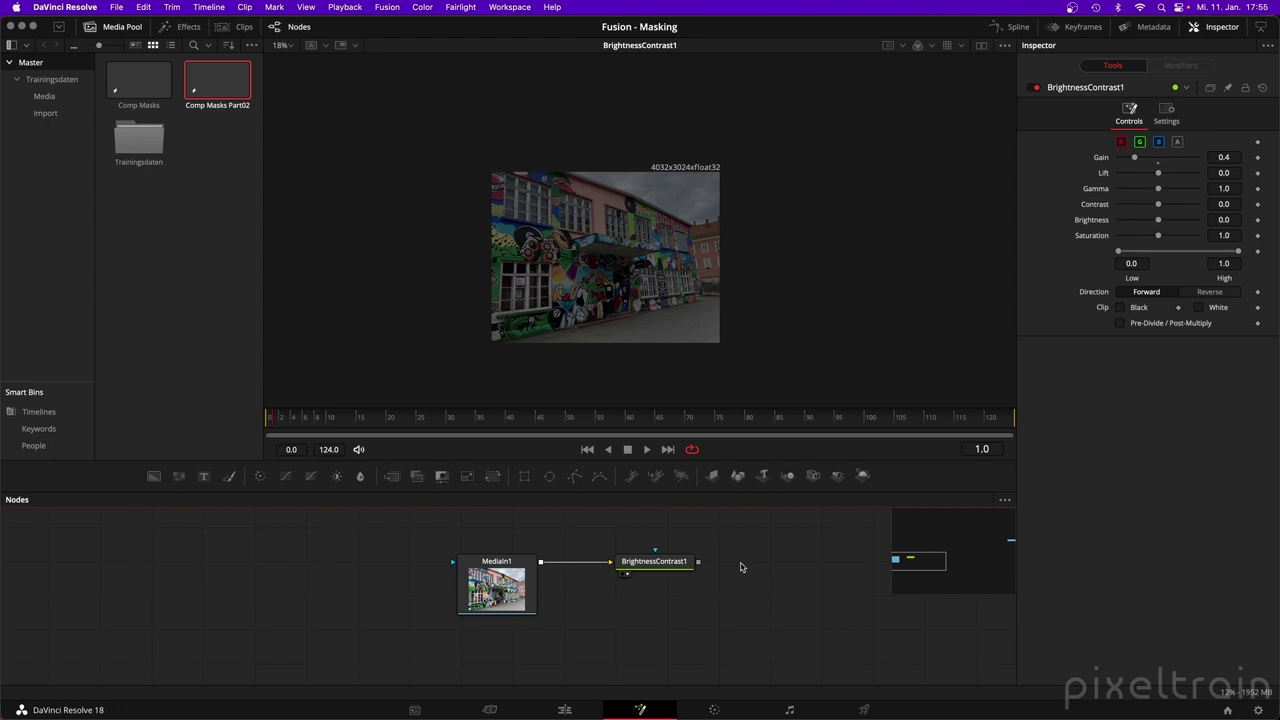
# Show labels with the icons in the page navigation bar and return it to icons only.
pyautogui.hscroll(3, 600, 610)
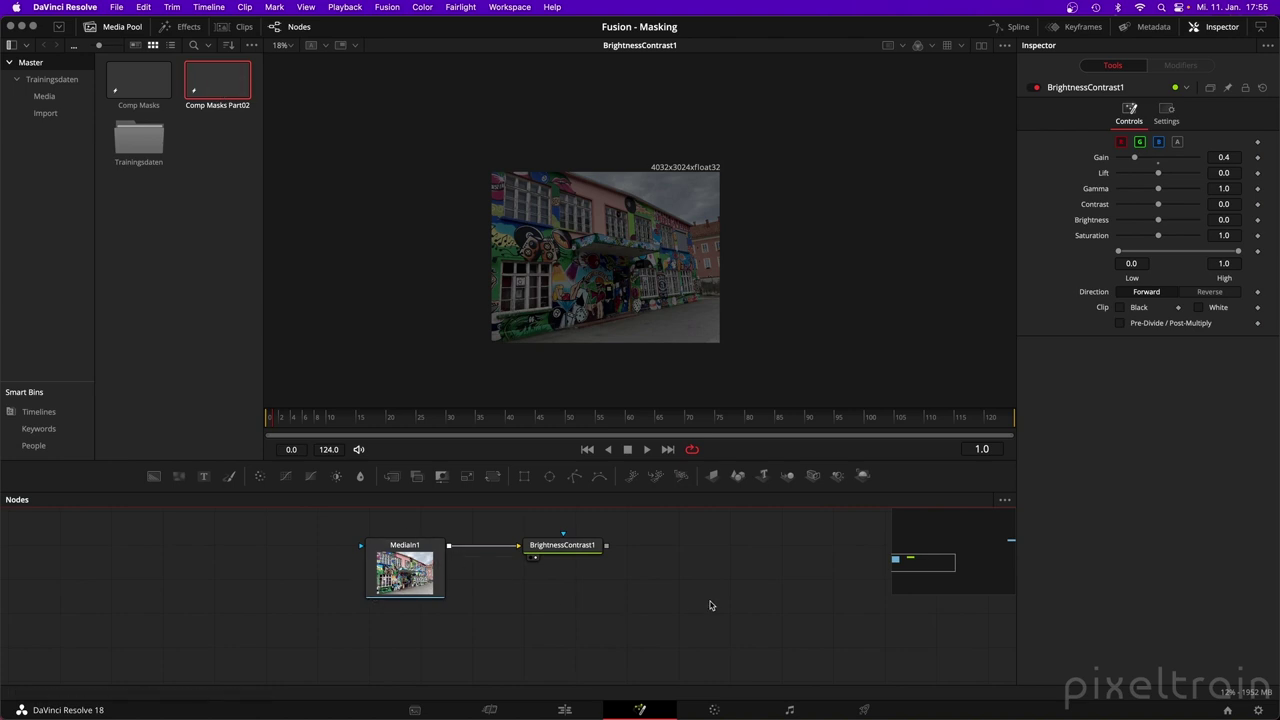
pyautogui.scroll(-3, 710, 605)
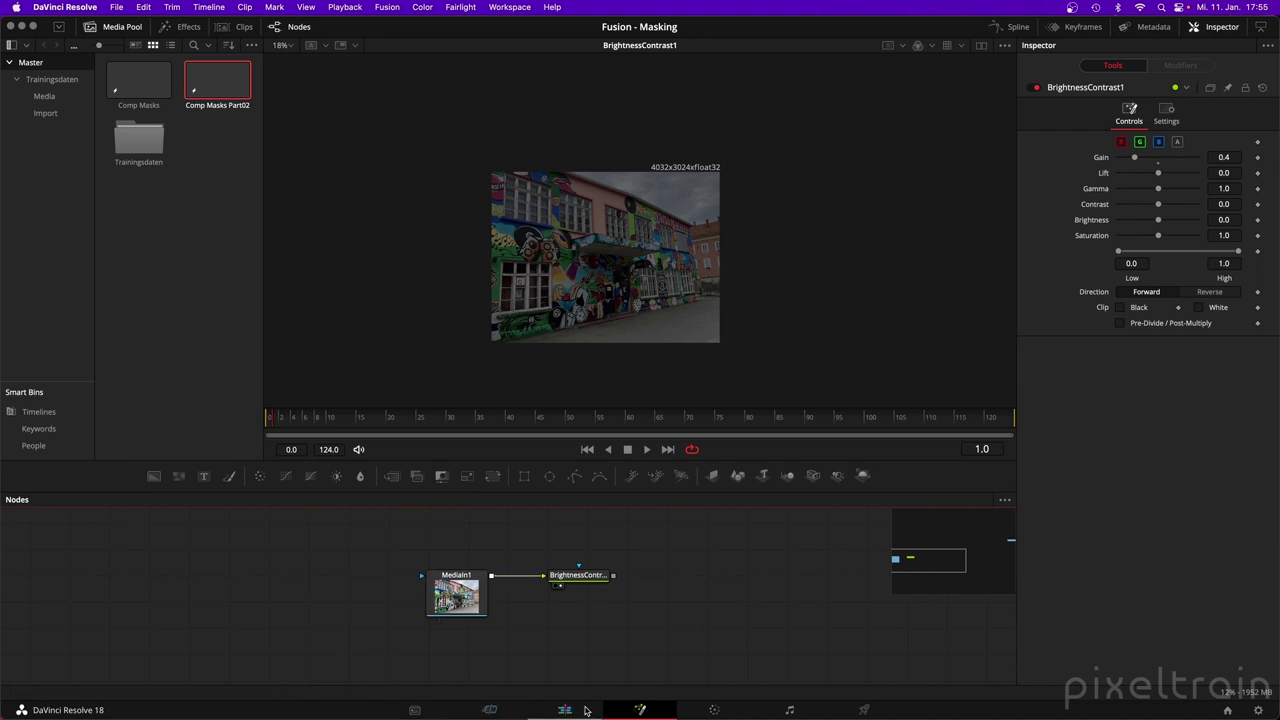
pyautogui.rightClick(998, 710)
pyautogui.click(1008, 688)
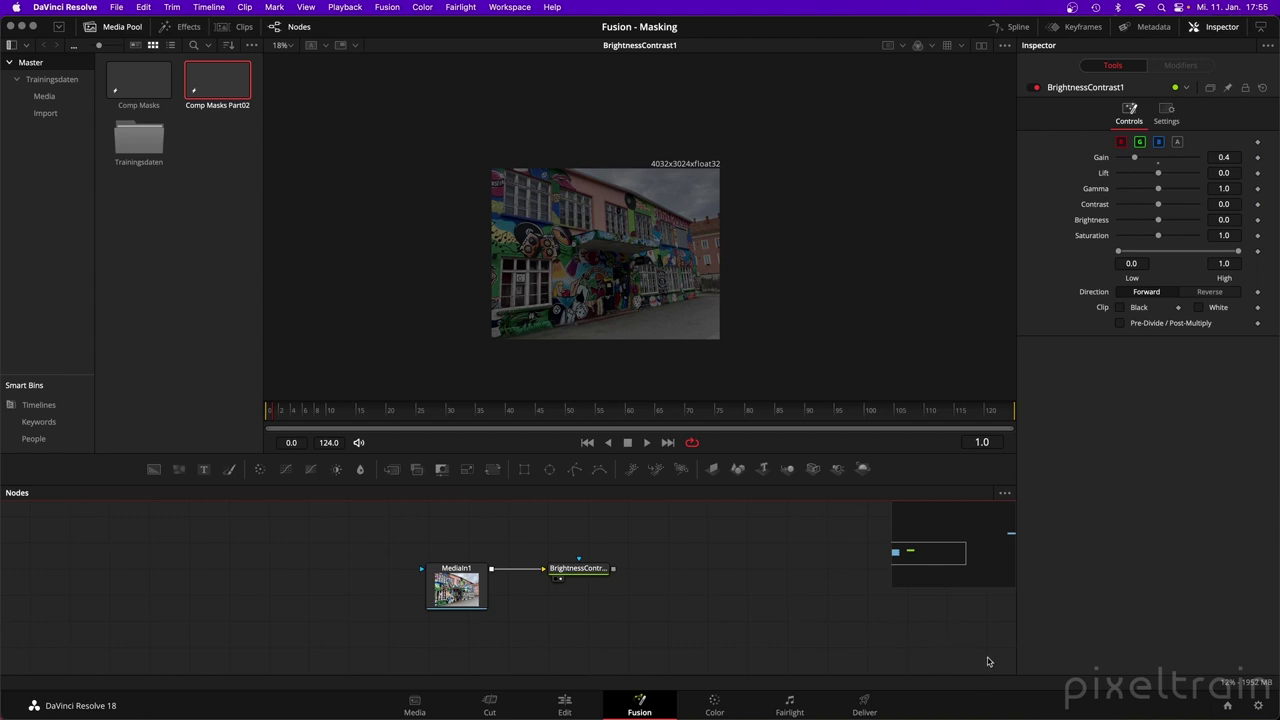
pyautogui.rightClick(950, 704)
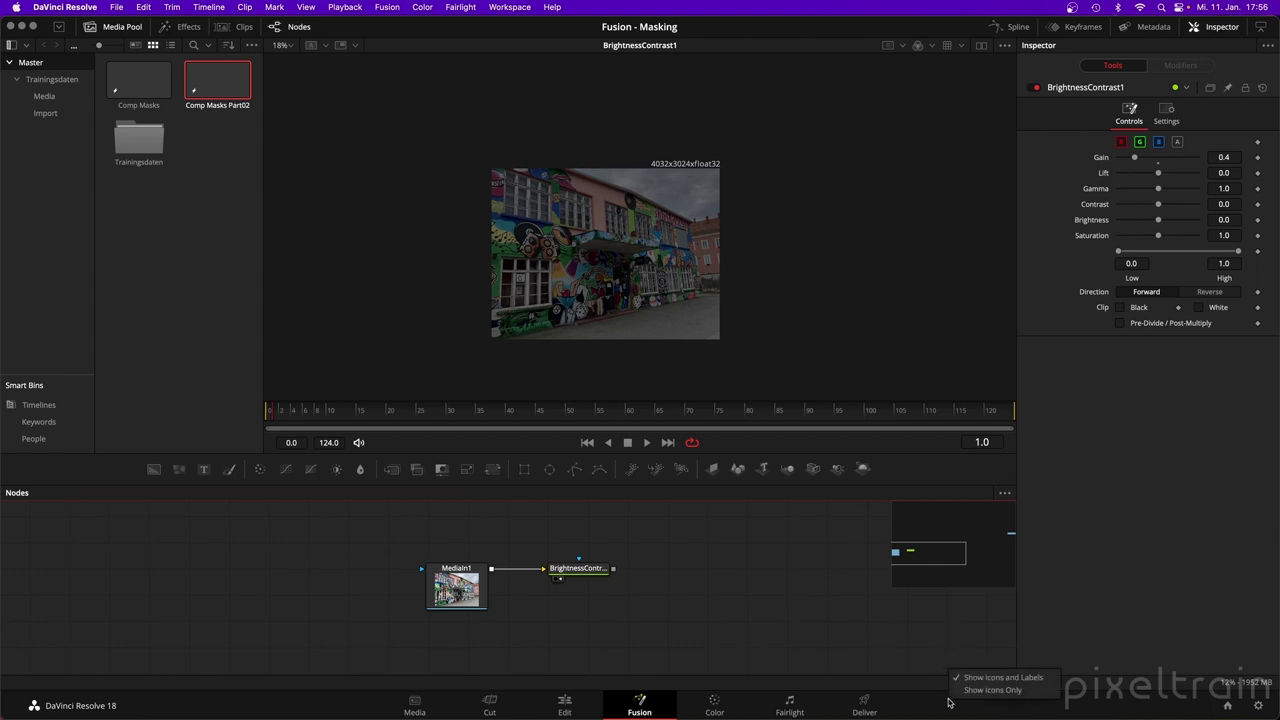
pyautogui.click(999, 691)
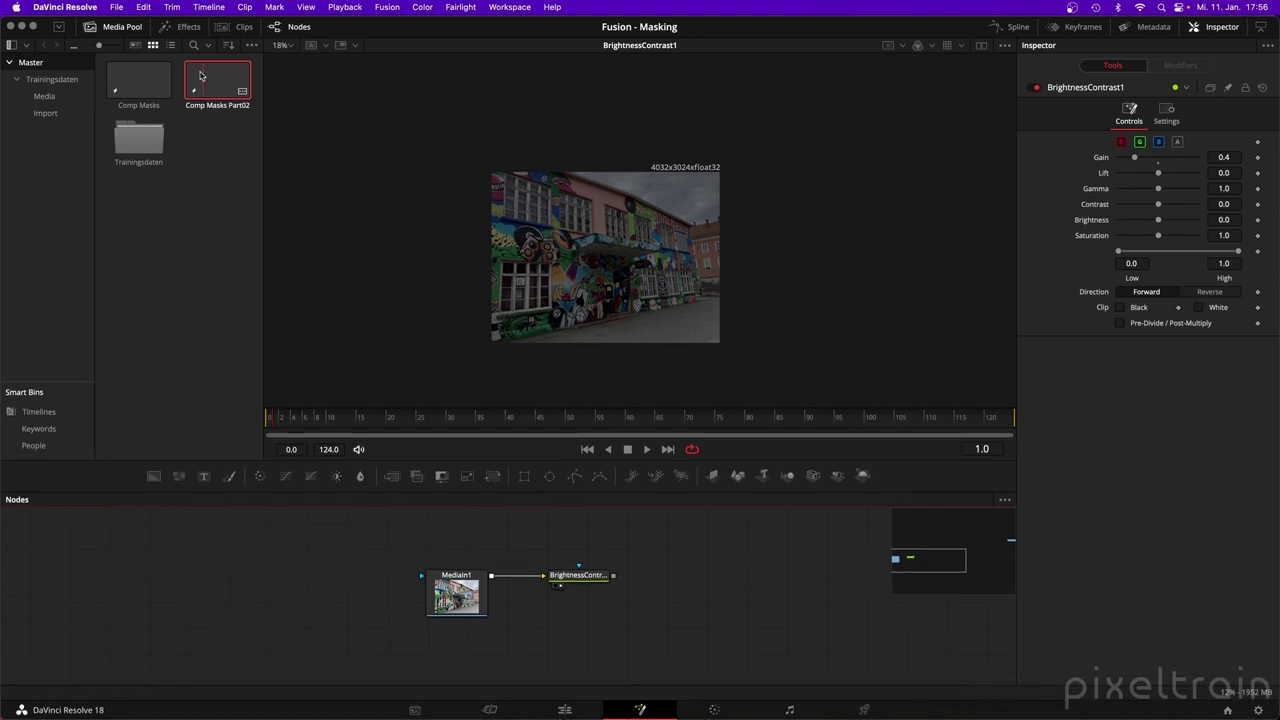
pyautogui.rightClick(152, 202)
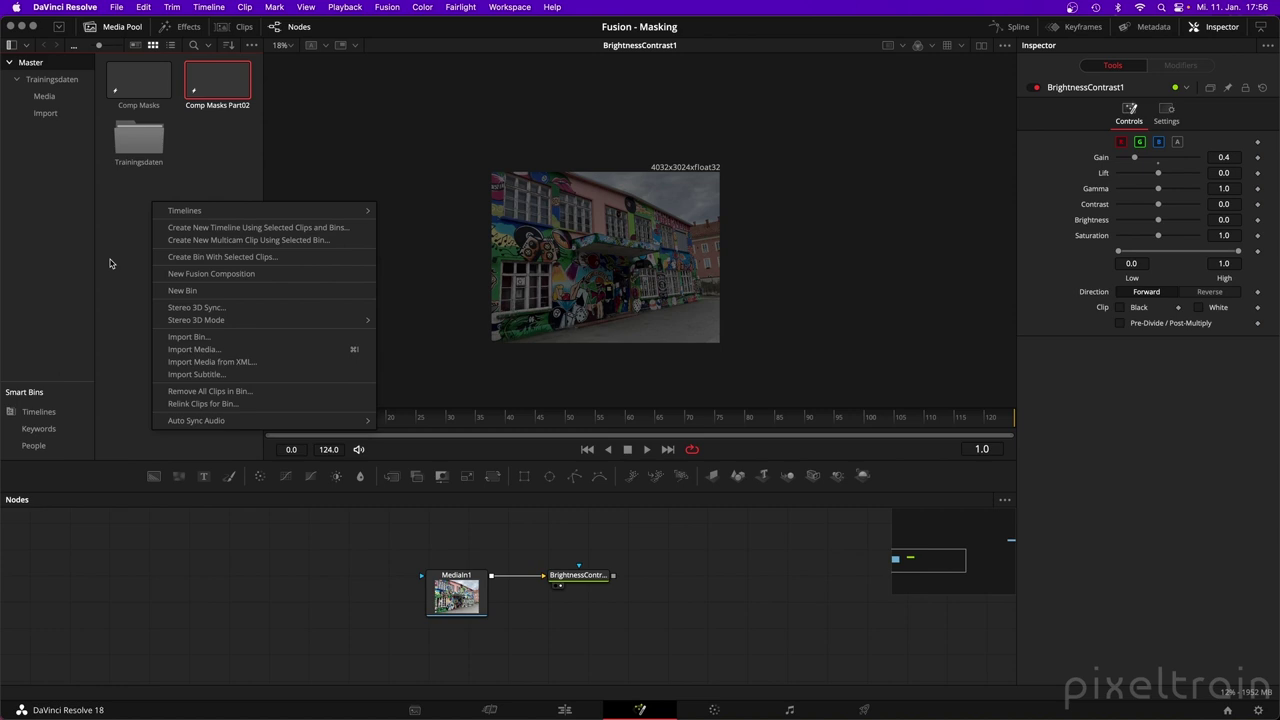
pyautogui.click(690, 606)
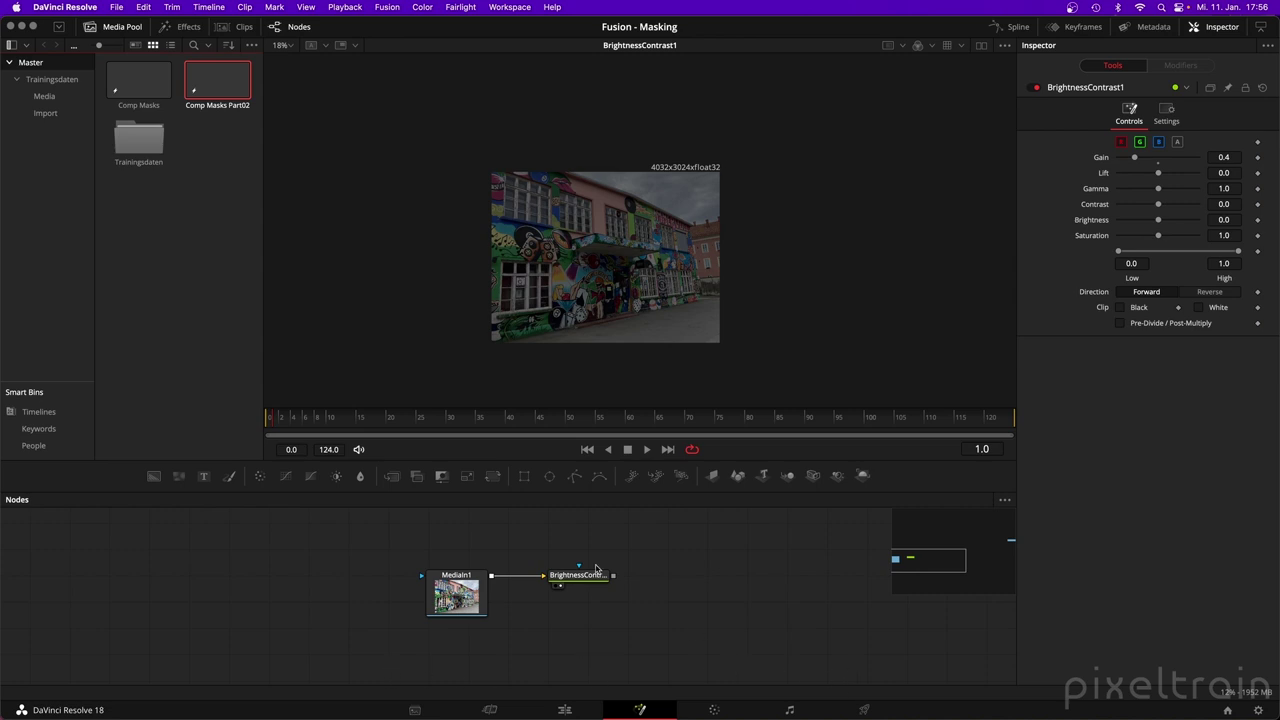
# Hide the page navigation bar and apply the Mid Flow Fusion layout preset to the workspace.
pyautogui.click(516, 8)
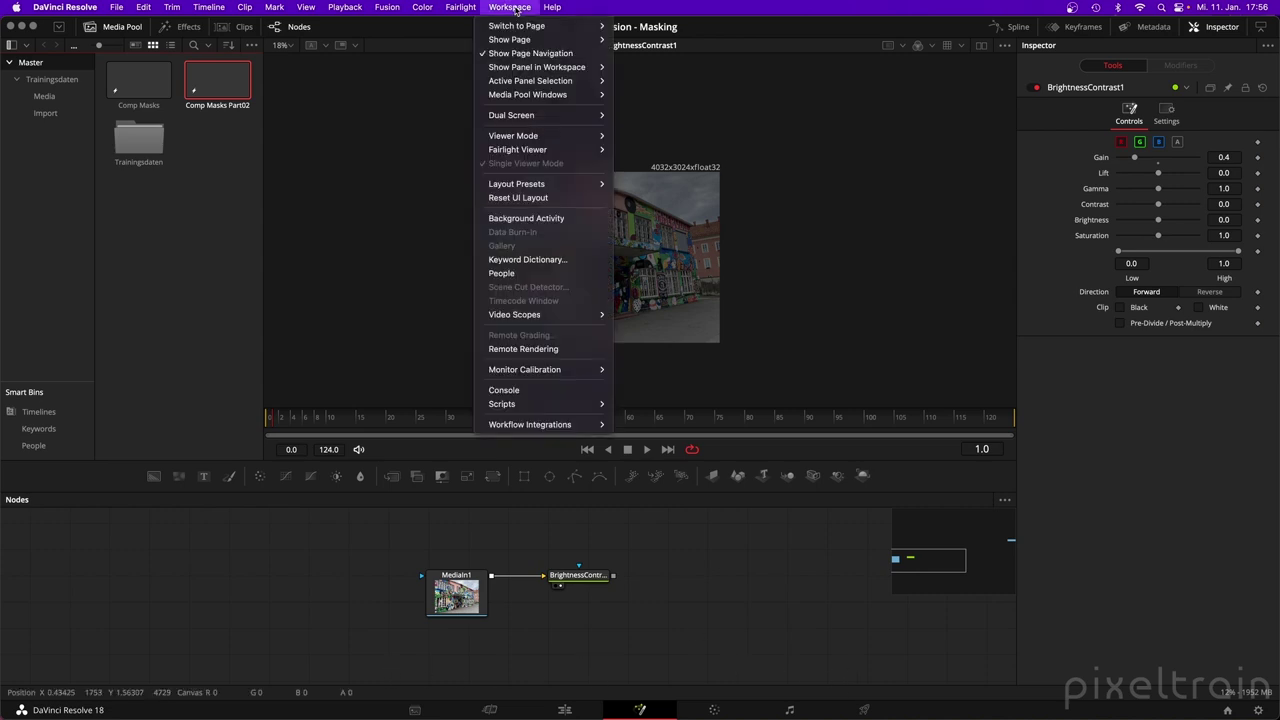
pyautogui.click(536, 55)
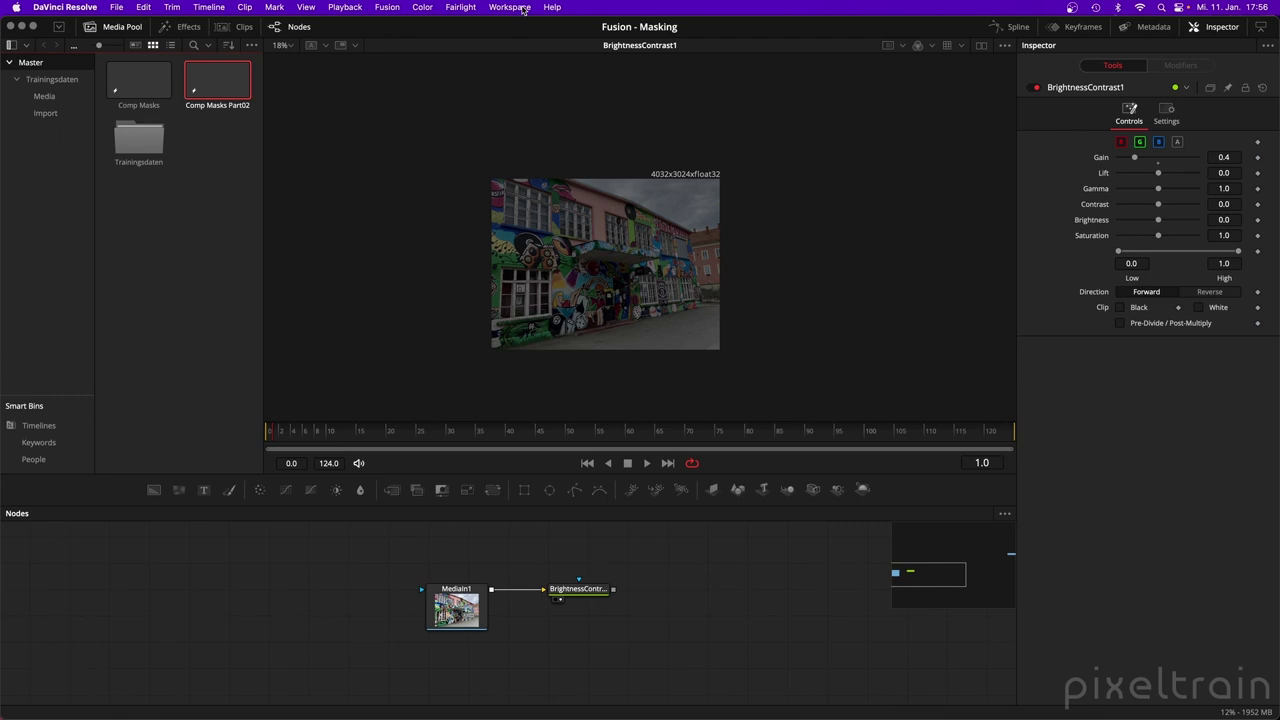
pyautogui.click(523, 8)
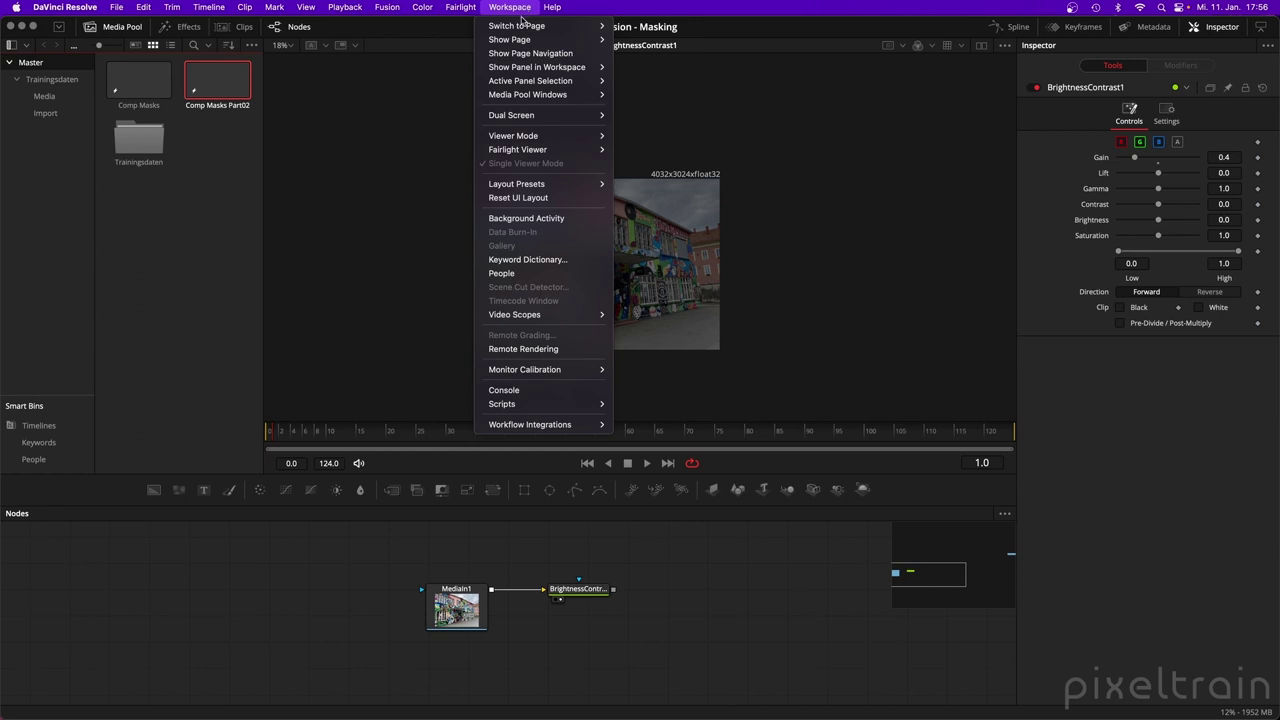
pyautogui.moveTo(521, 27)
pyautogui.moveTo(517, 183)
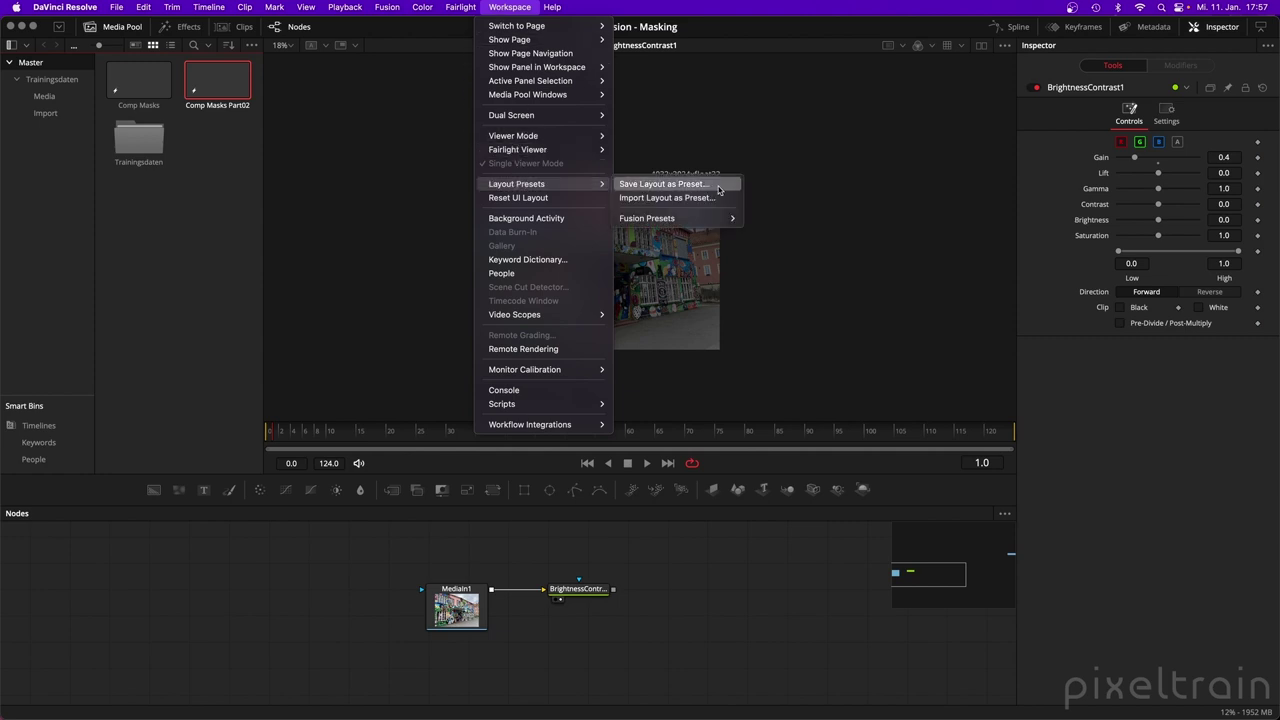
pyautogui.moveTo(704, 220)
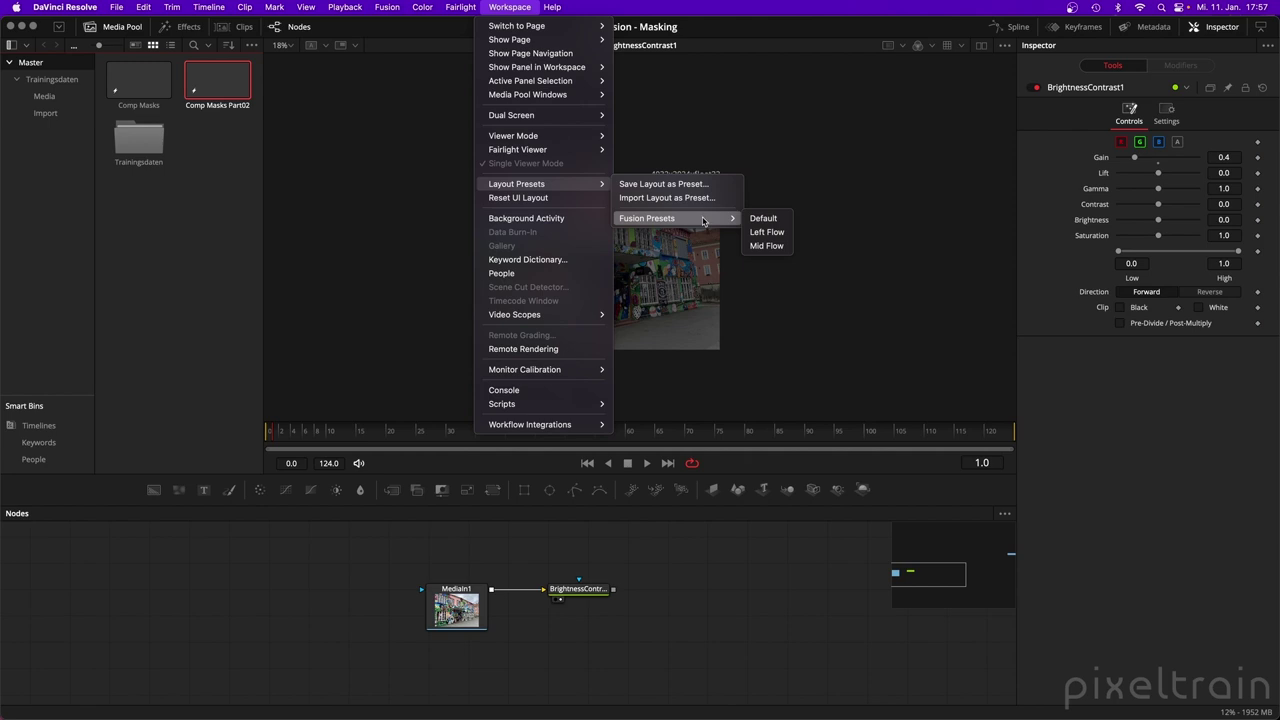
pyautogui.click(767, 246)
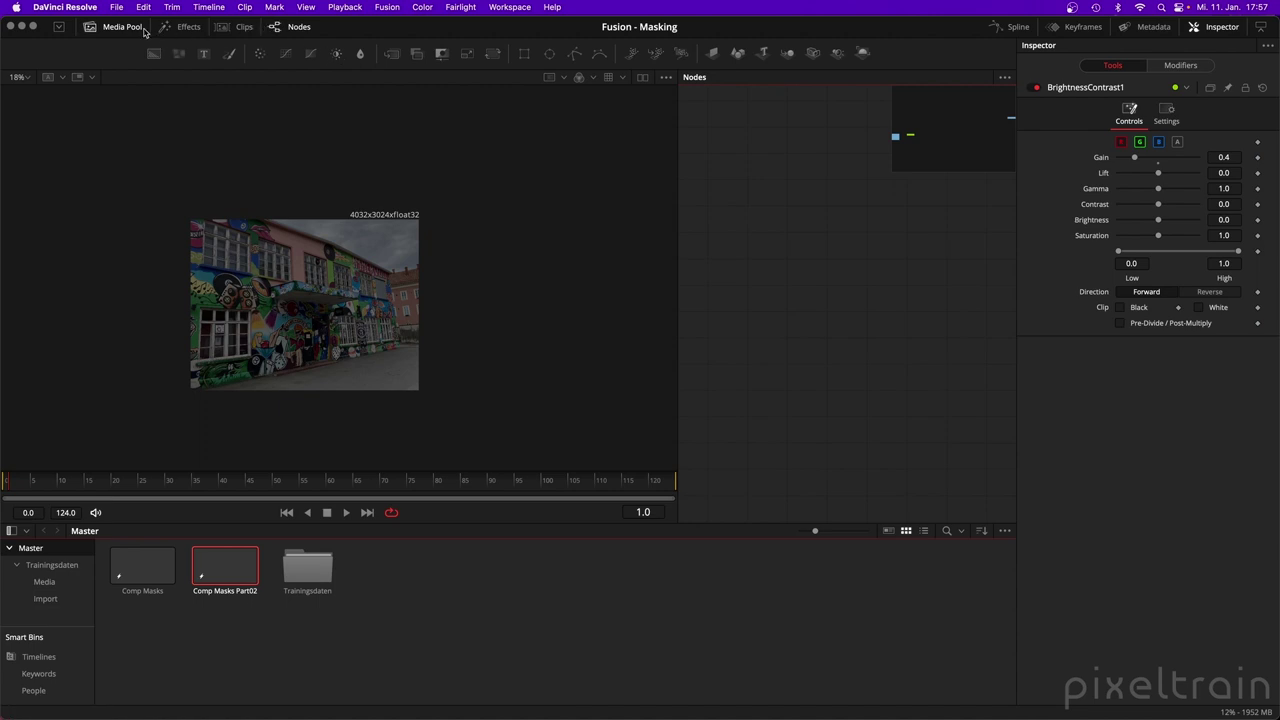
# Hide the Media Pool so the viewer and node area fill the full height.
pyautogui.click(90, 27)
pyautogui.click(448, 388)
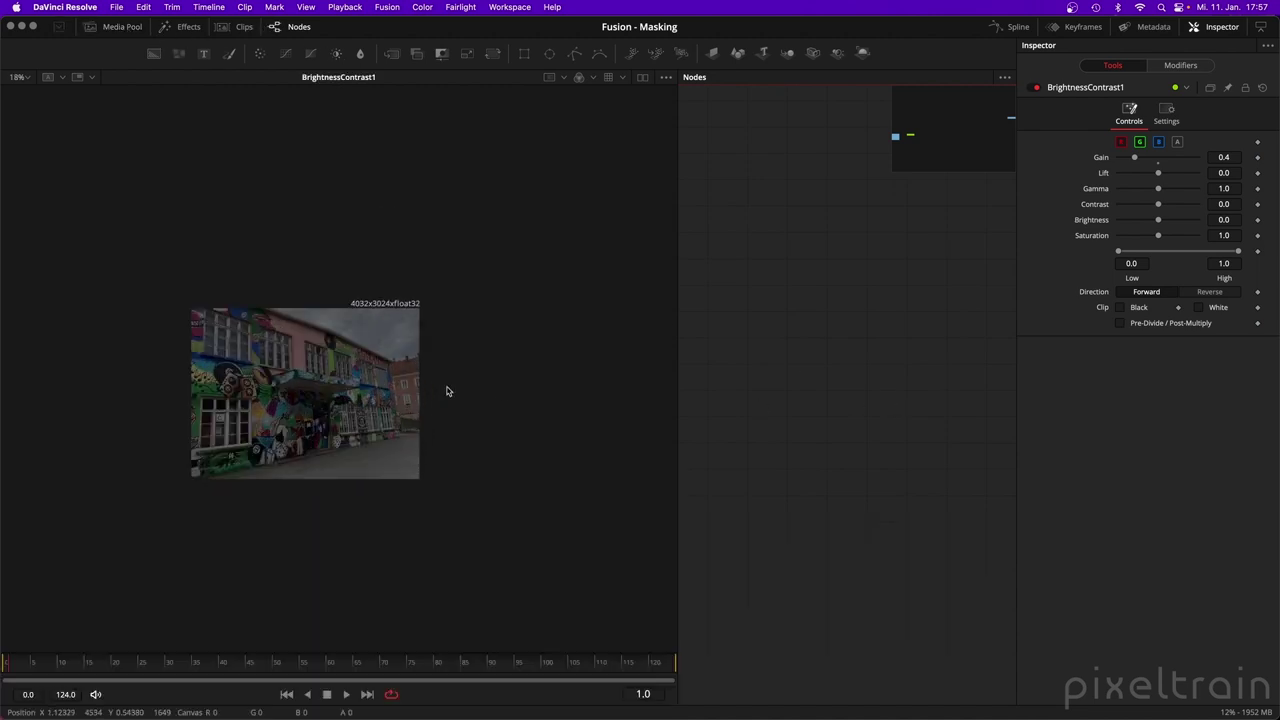
pyautogui.scroll(5, 450, 390)
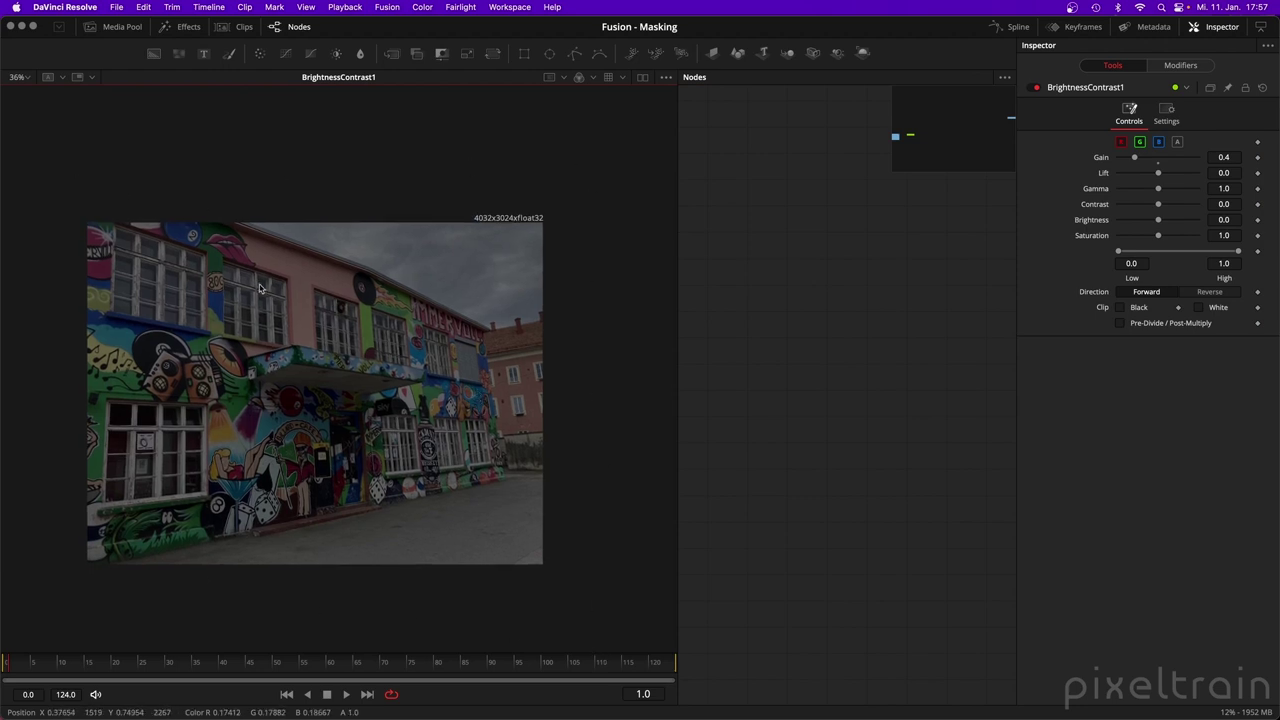
# Switch to two side-by-side viewers and go back to a single viewer.
pyautogui.click(642, 78)
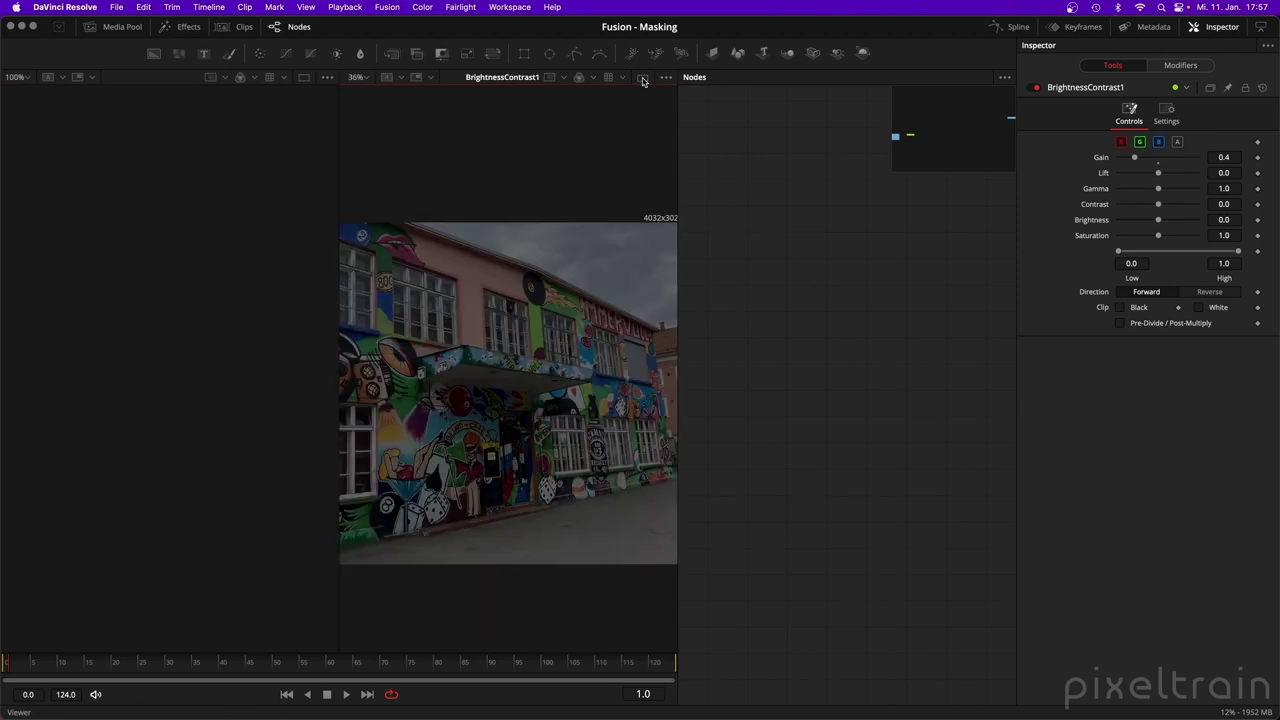
pyautogui.click(642, 79)
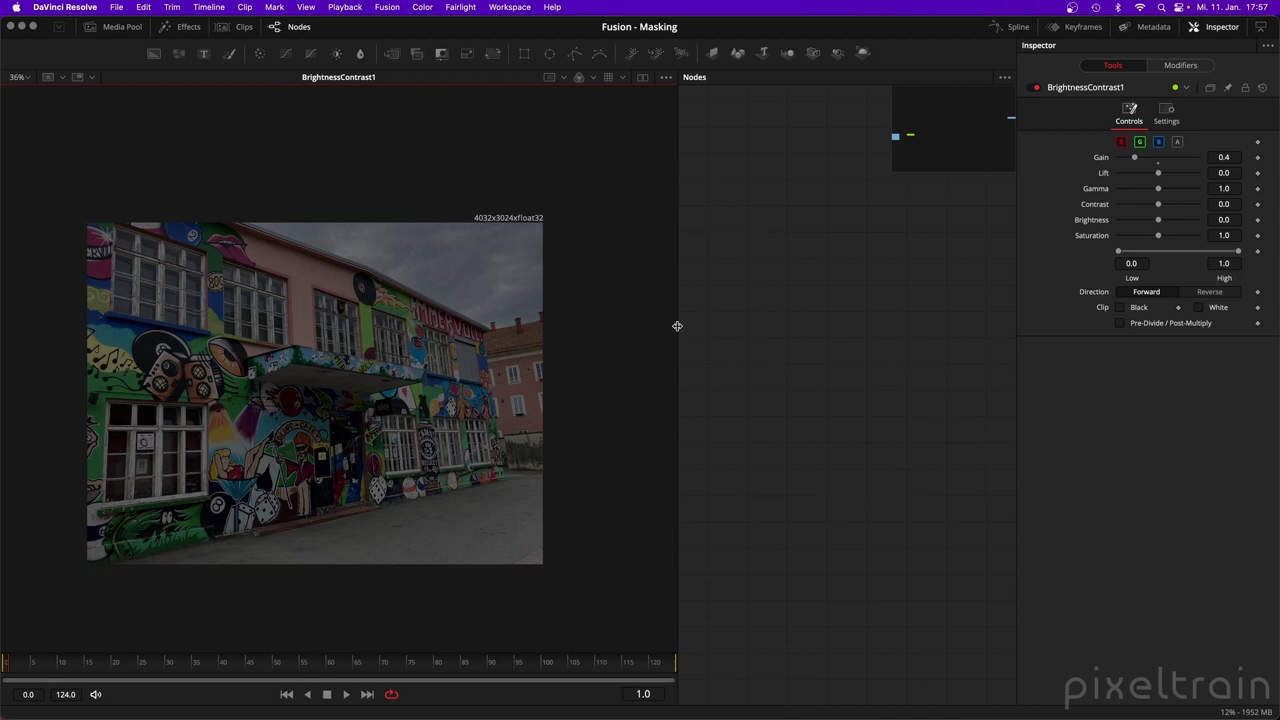
# Widen the node area beside the viewer, and bring up the Select Tool search and dismiss it.
pyautogui.moveTo(677, 326); pyautogui.dragTo(524, 318)
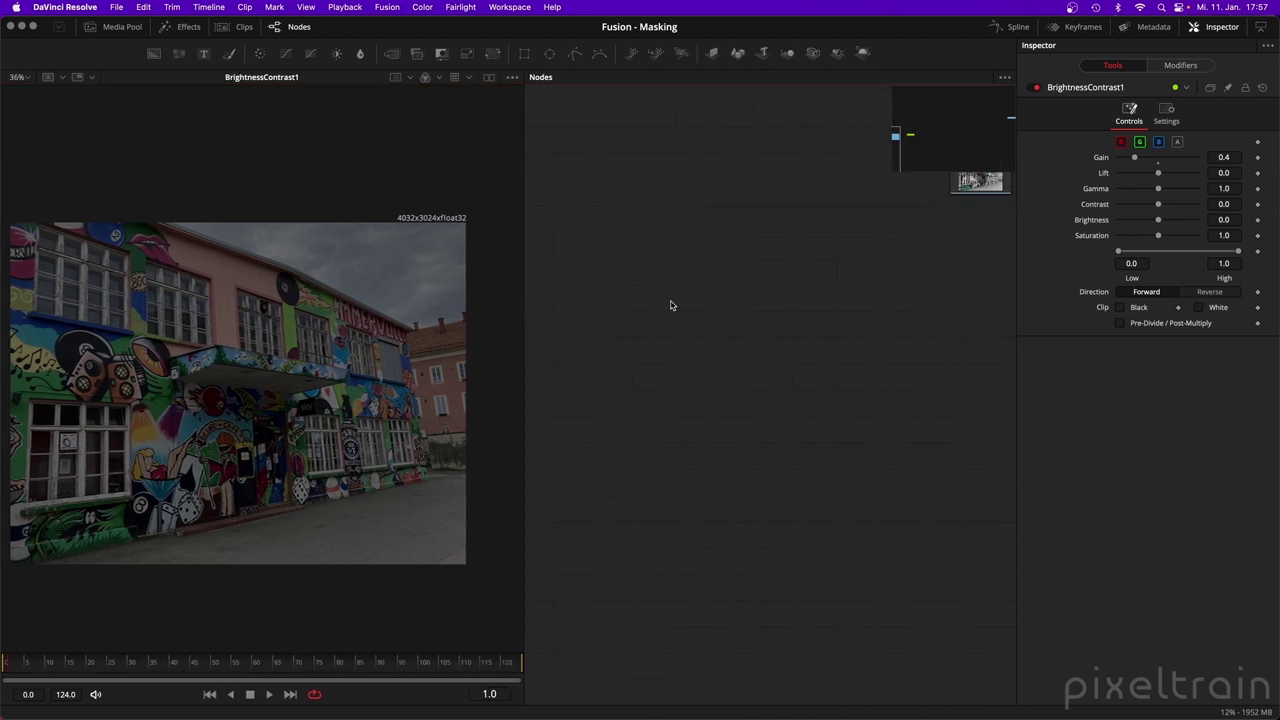
pyautogui.hotkey('shift', 'space')
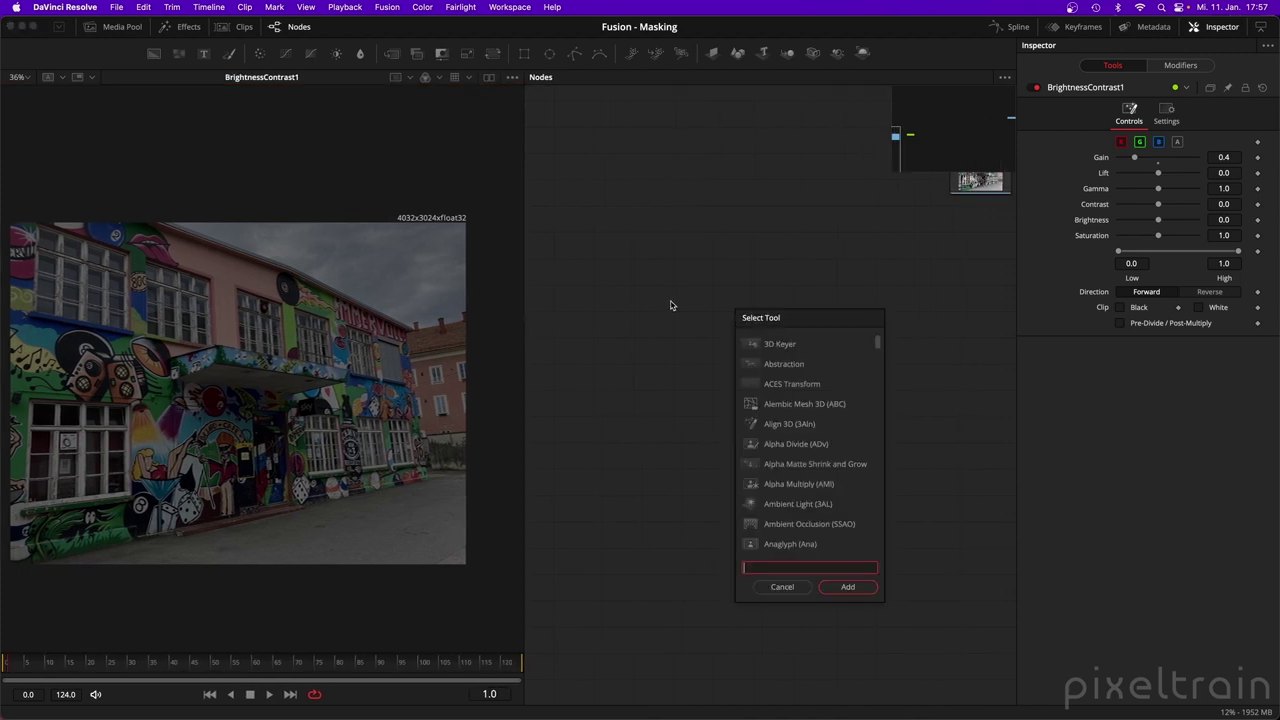
pyautogui.press('Escape')
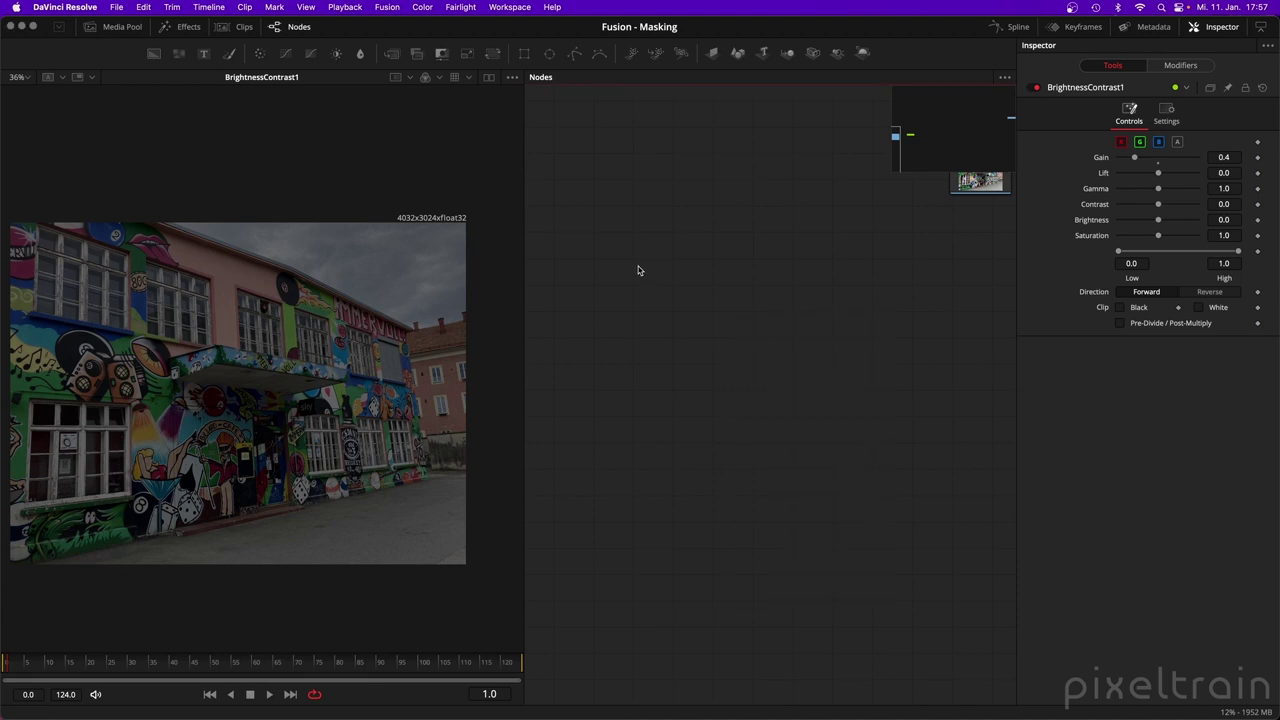
# Hide the Fusion toolbar, show it again, and check which toolbar sets are available.
pyautogui.click(384, 8)
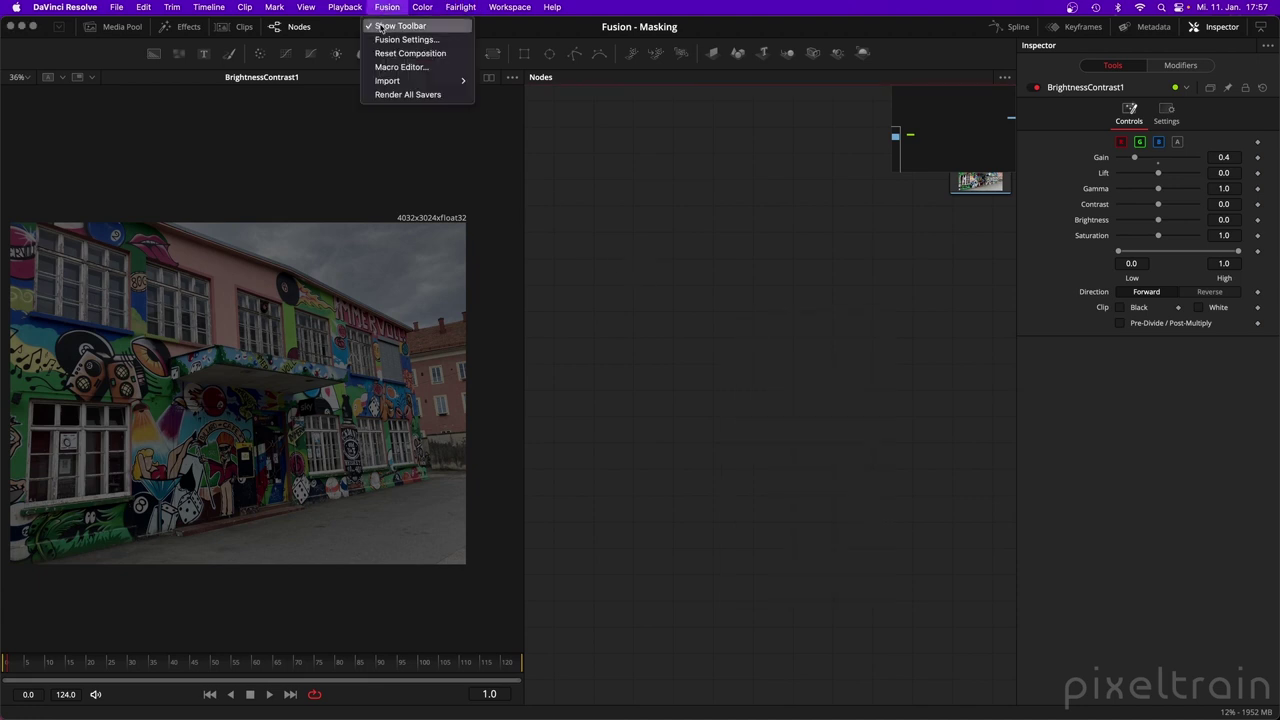
pyautogui.click(386, 27)
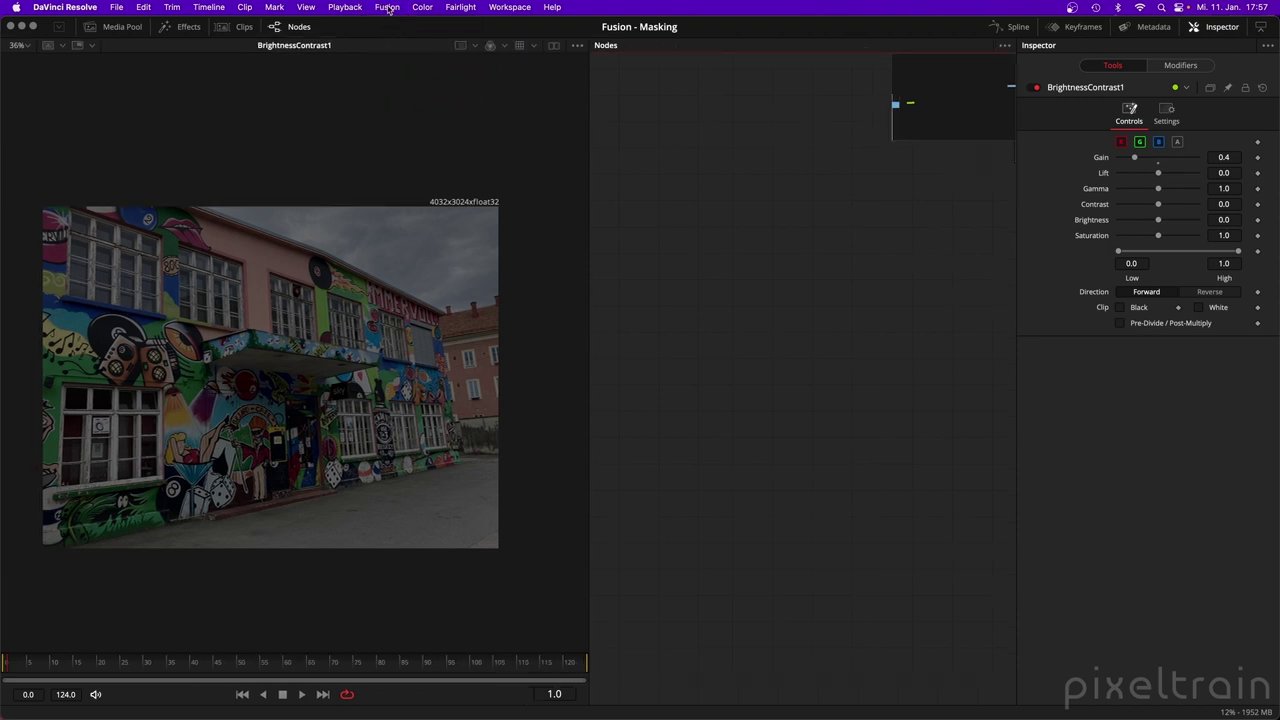
pyautogui.click(388, 9)
pyautogui.click(382, 27)
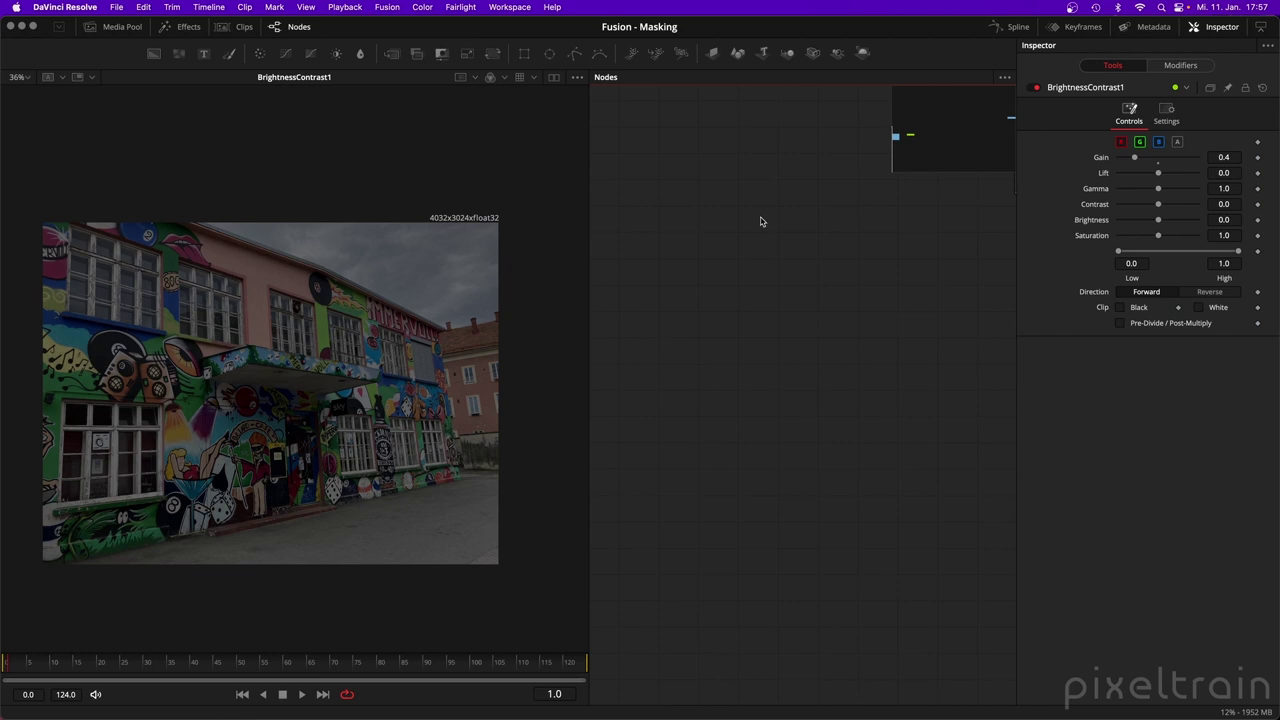
pyautogui.rightClick(907, 57)
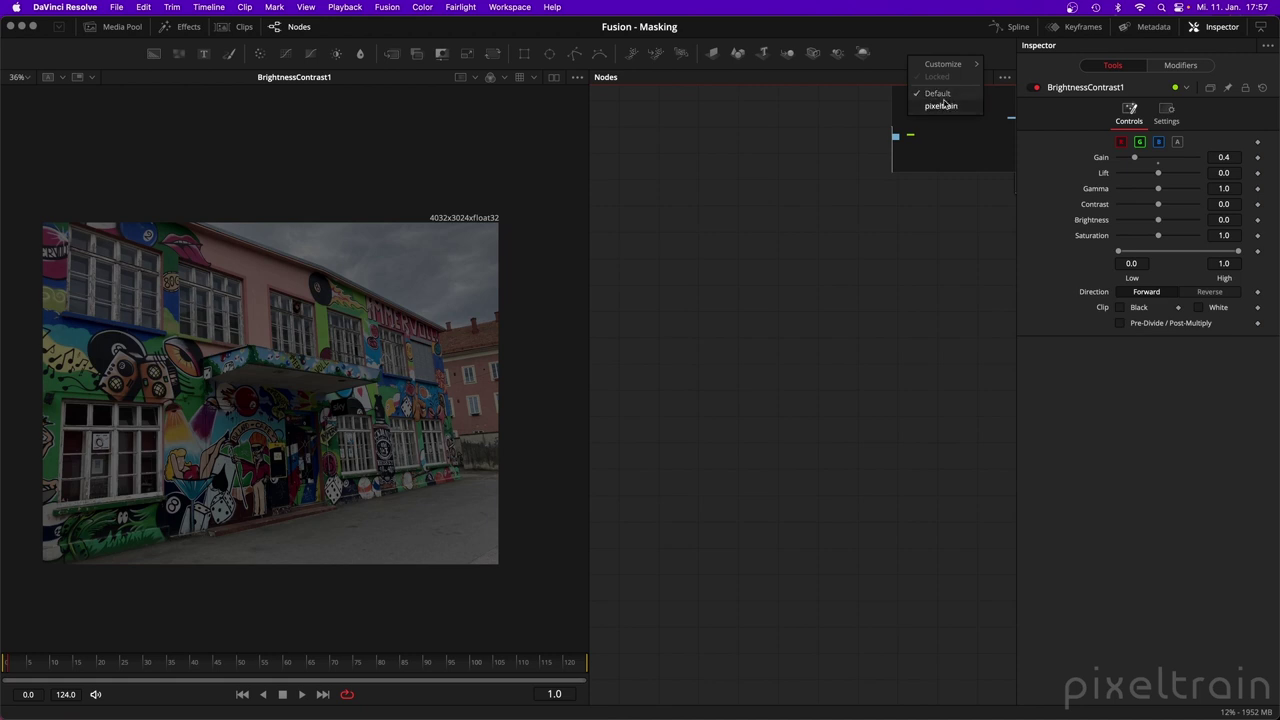
pyautogui.click(899, 54)
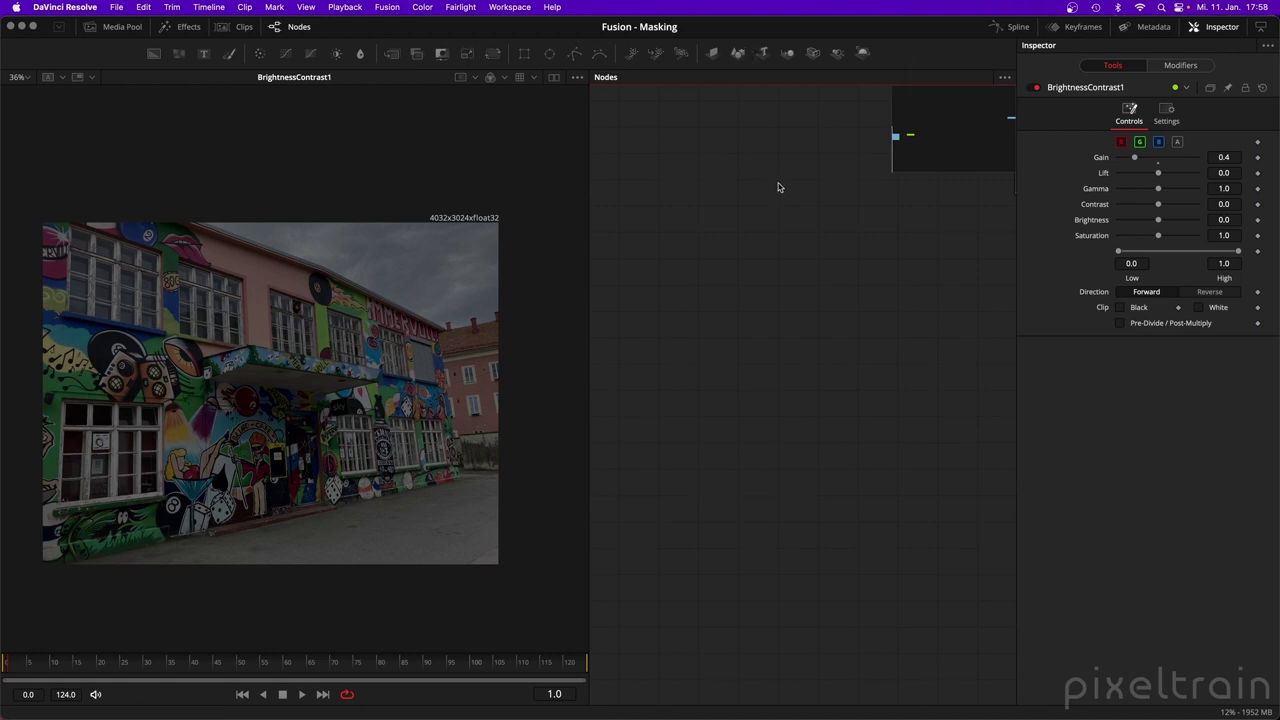
# Widen the node area by narrowing the viewer and bring the nodes into view.
pyautogui.moveTo(589, 161); pyautogui.dragTo(493, 161)
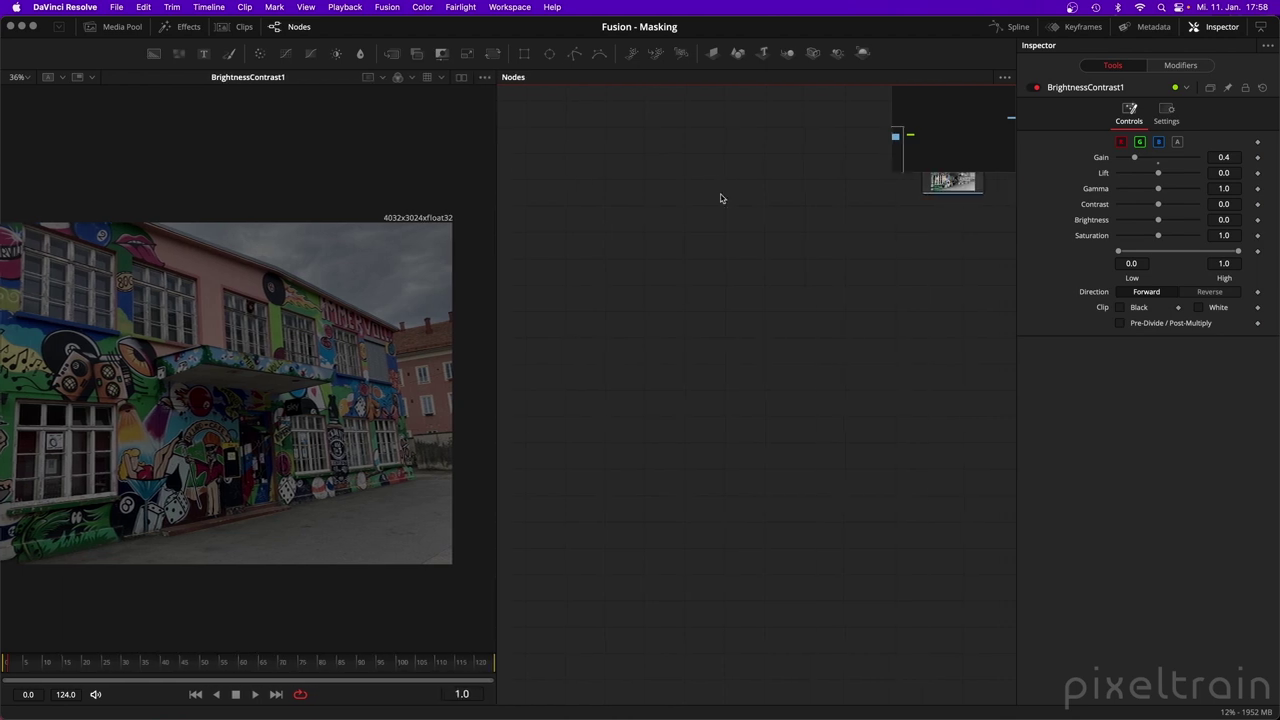
pyautogui.press('super+shift+f')
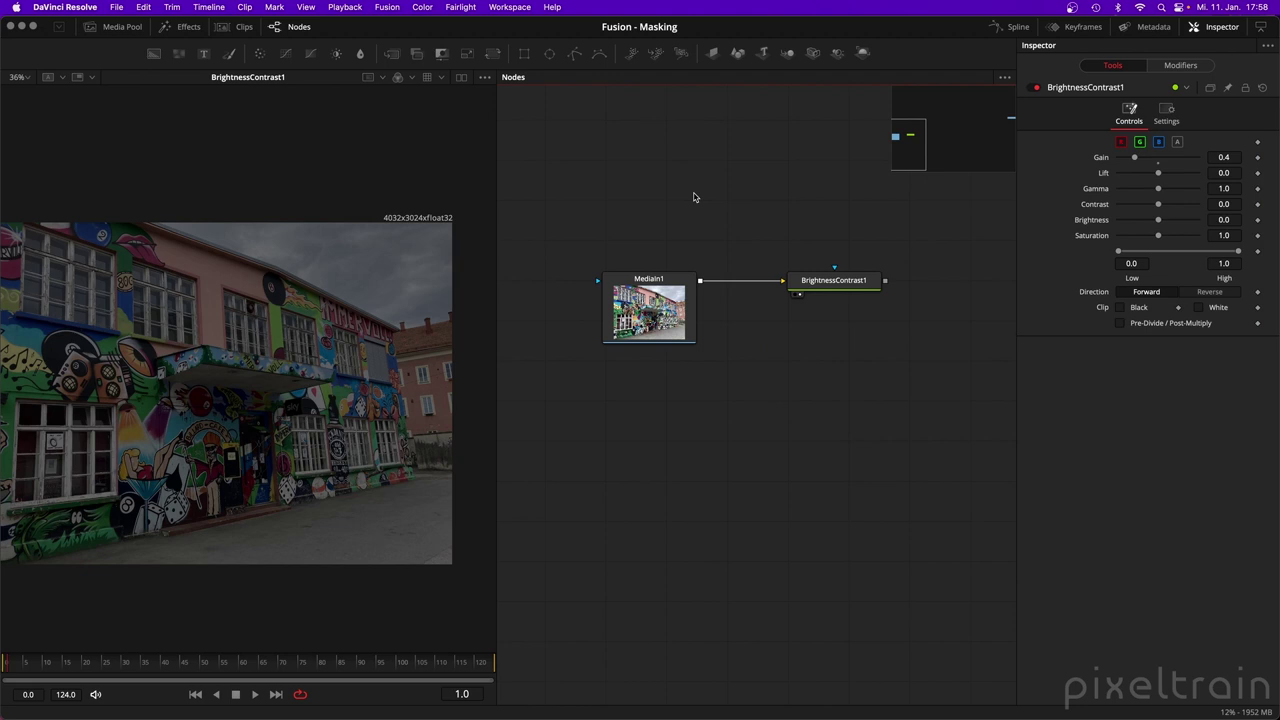
# Show and hide the Keyframes, Spline, Media Pool and Effects panels one after another.
pyautogui.click(1082, 27)
pyautogui.click(1083, 27)
pyautogui.click(1008, 27)
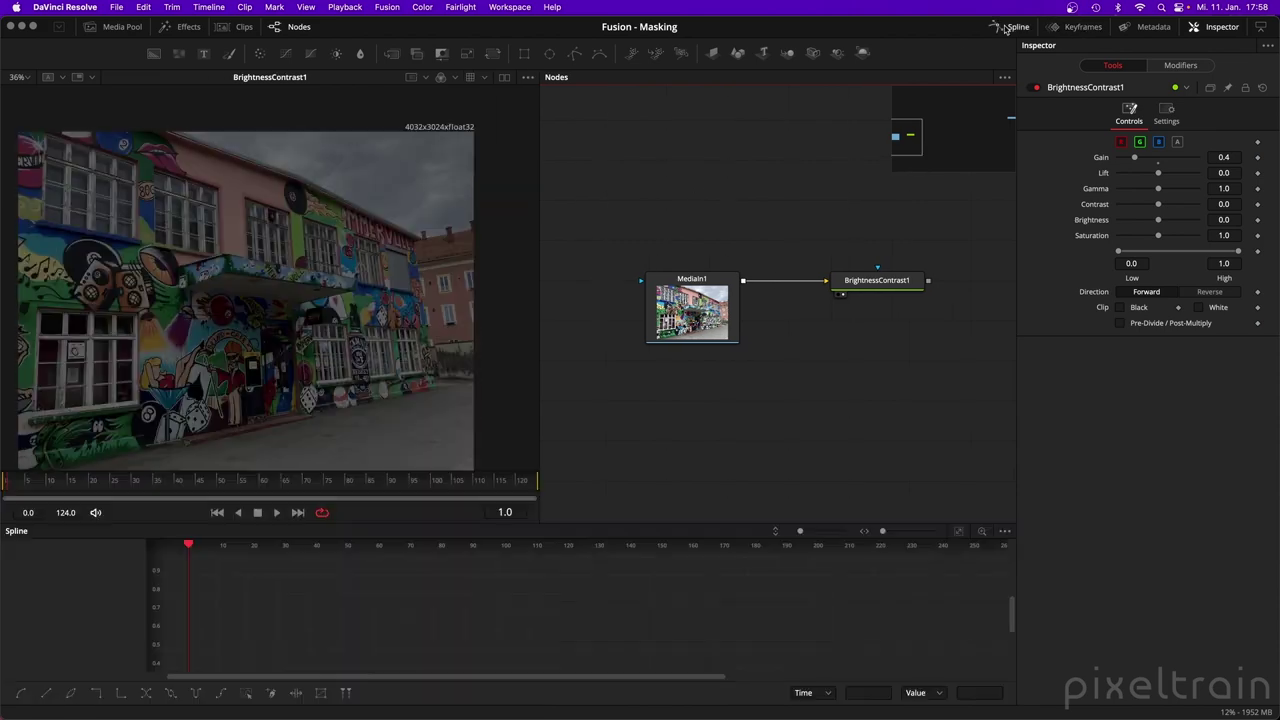
pyautogui.click(1008, 27)
pyautogui.click(120, 27)
pyautogui.click(120, 27)
pyautogui.click(182, 27)
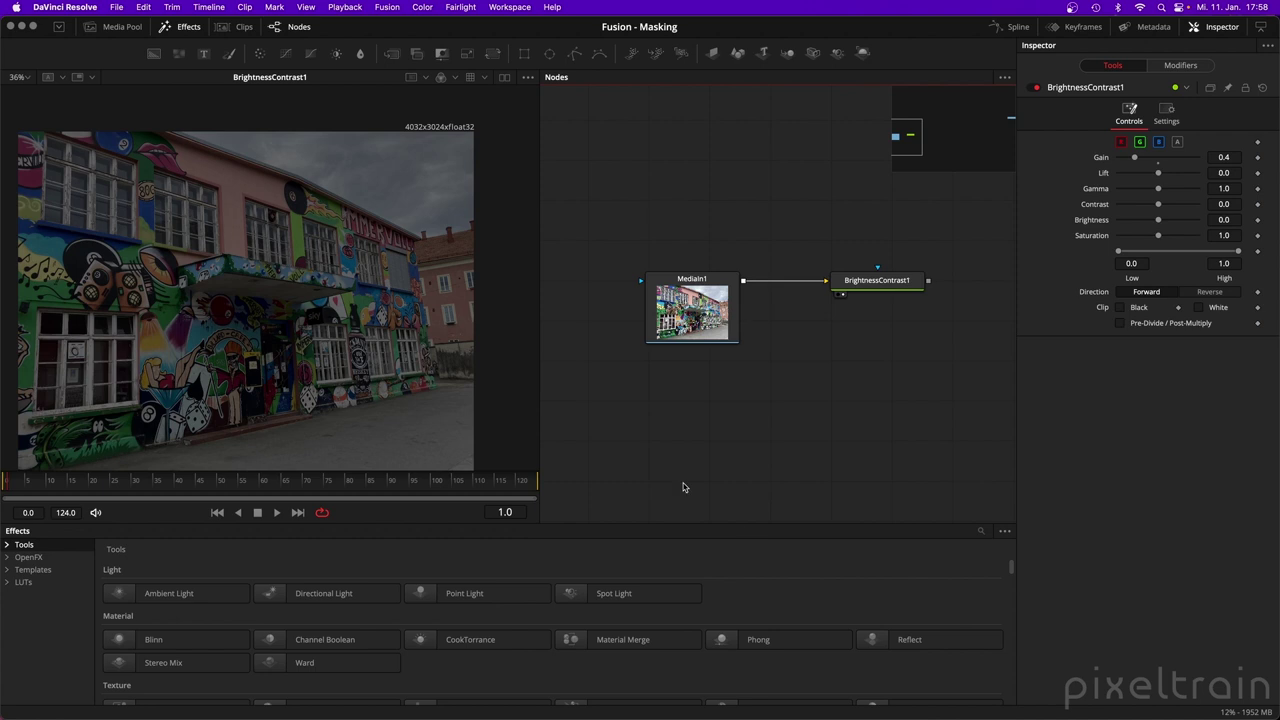
pyautogui.click(182, 30)
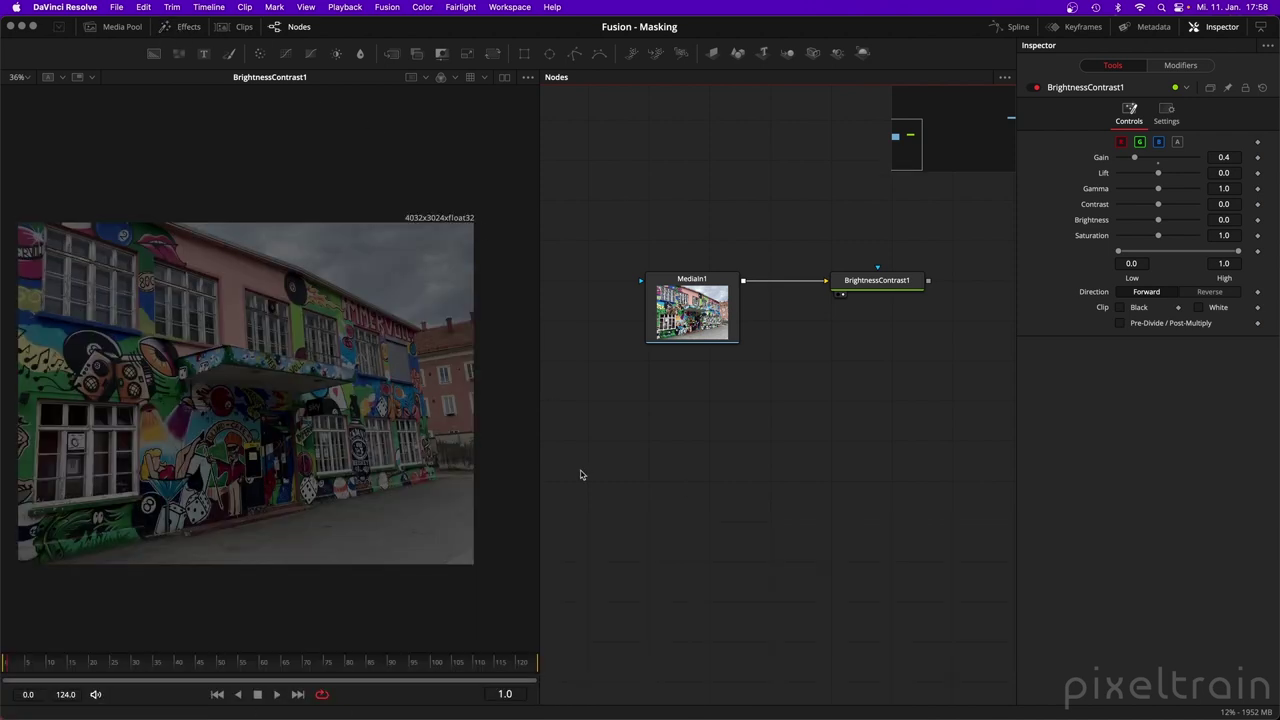
# Add an unconnected Ellipse mask node in the empty area above the MediaIn1 node.
pyautogui.scroll(-3, 706, 389)
pyautogui.scroll(2, 770, 370)
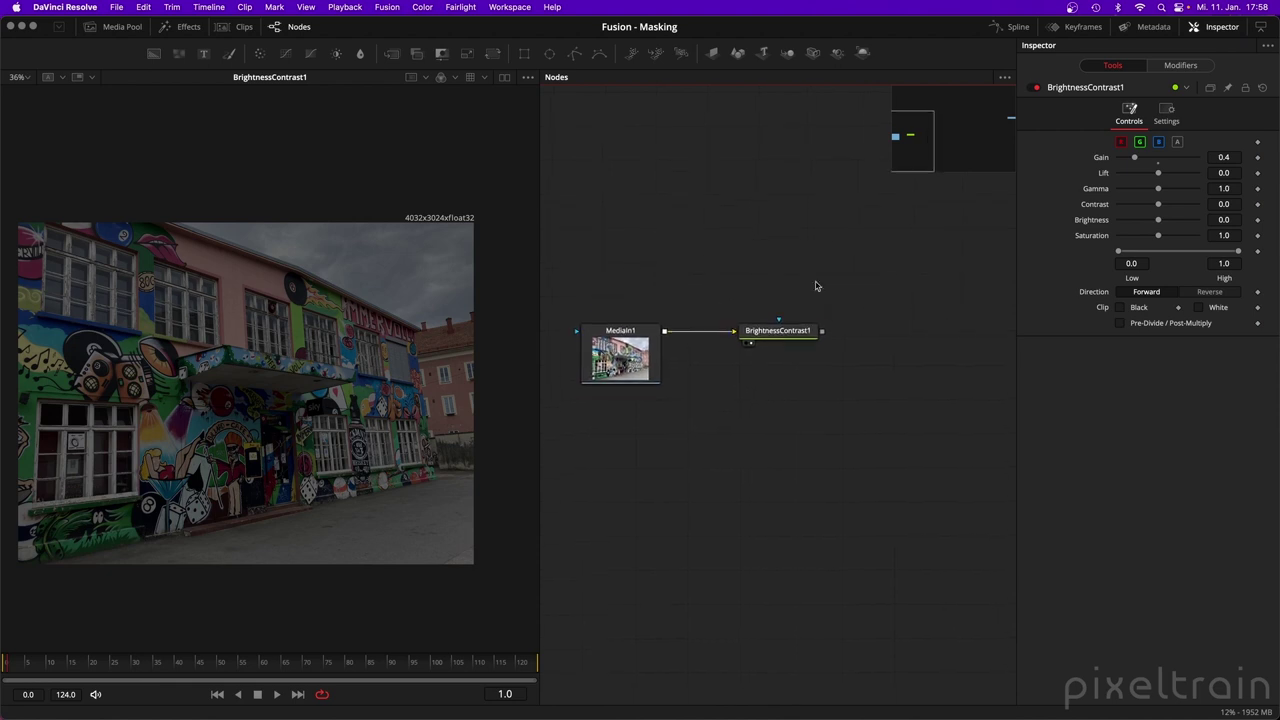
pyautogui.moveTo(549, 53); pyautogui.dragTo(672, 192)
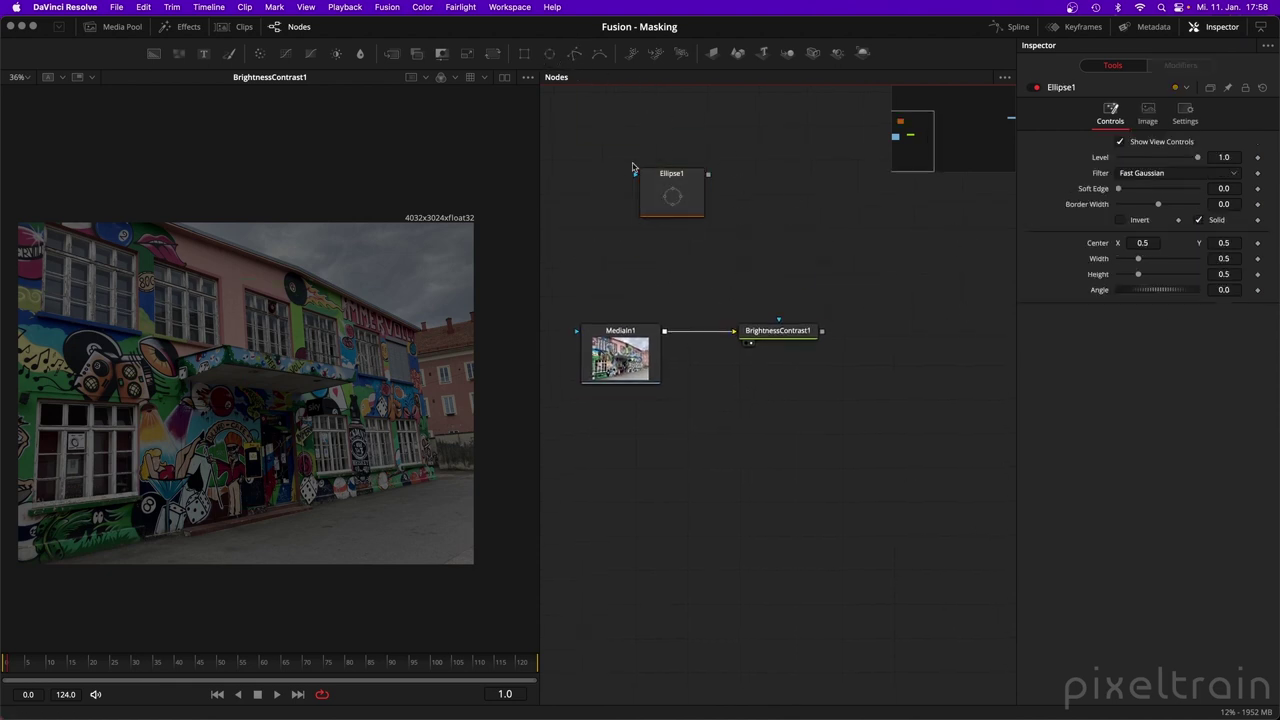
# Turn off Force Source Tile Pictures and Force Mask Tile Pictures for the node area.
pyautogui.scroll(-1, 630, 420)
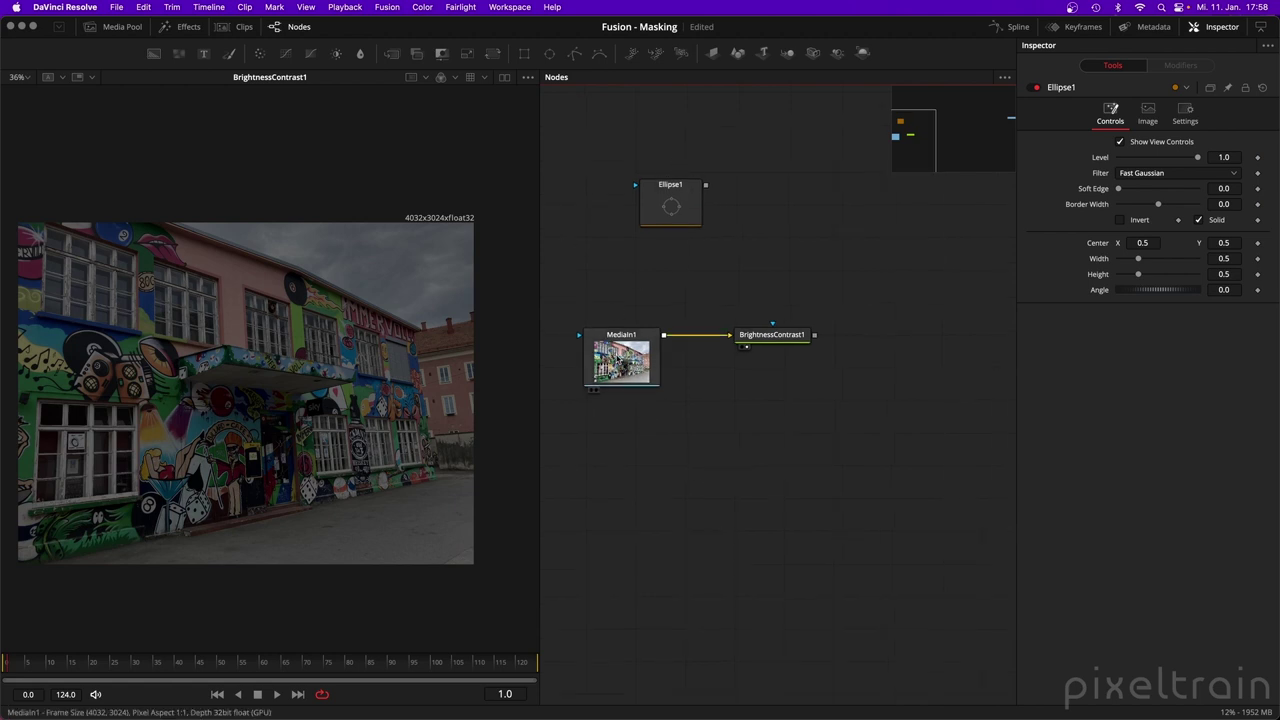
pyautogui.rightClick(806, 211)
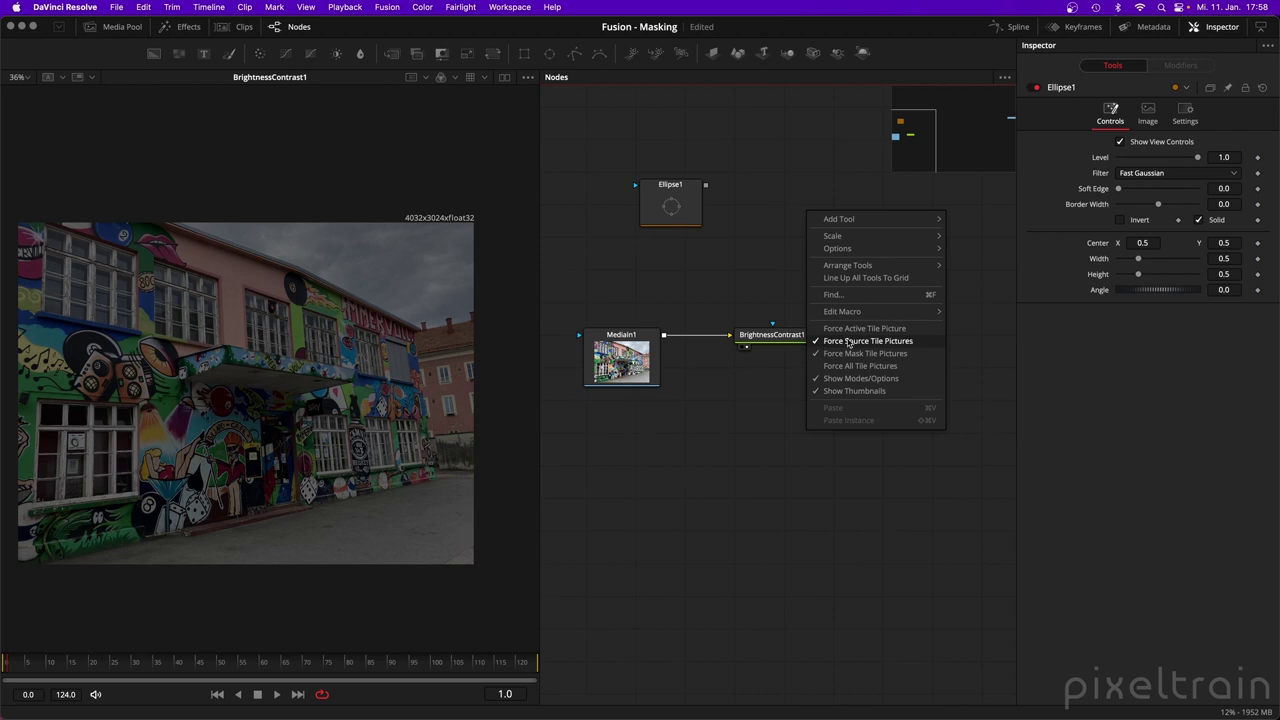
pyautogui.click(881, 341)
pyautogui.rightClick(775, 233)
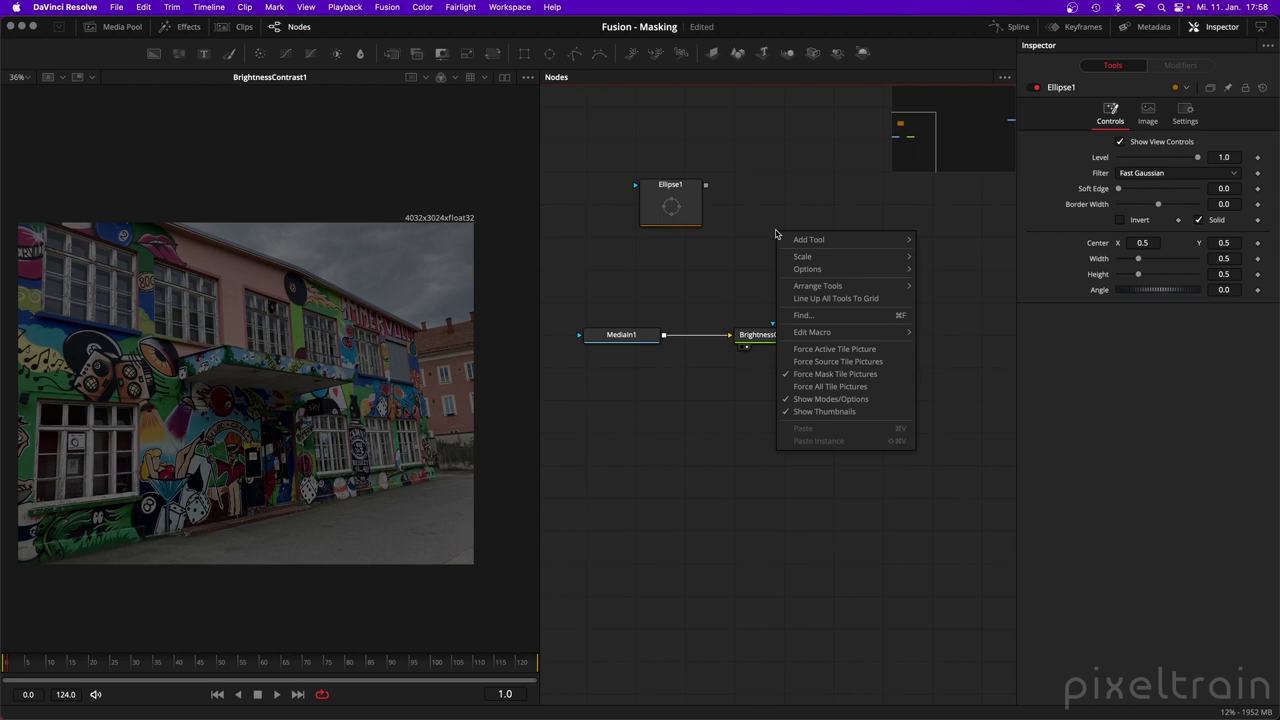
pyautogui.click(885, 375)
# Move the Ellipse1 node into the empty space directly above the MediaIn1 node.
pyautogui.moveTo(670, 188); pyautogui.dragTo(608, 277)
pyautogui.scroll(-3, 705, 281)
pyautogui.scroll(1, 726, 334)
pyautogui.moveTo(688, 325); pyautogui.dragTo(697, 264)
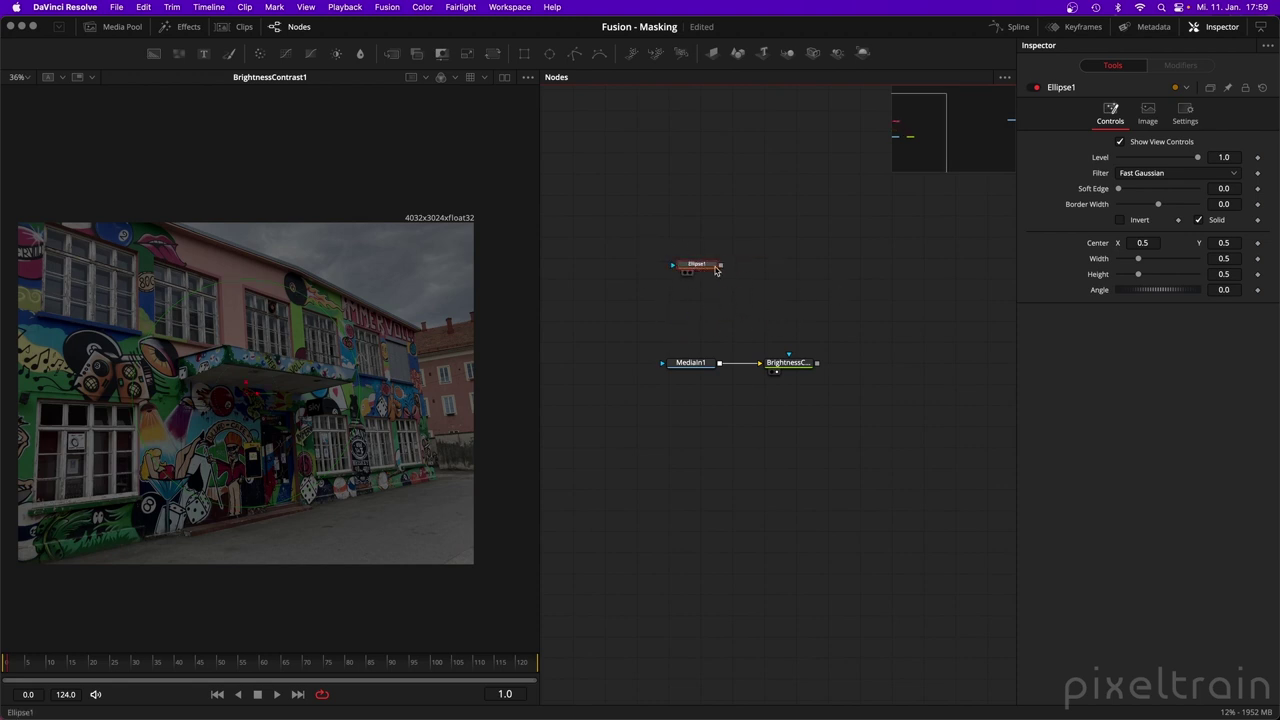
# Show the tile picture on the Ellipse1 node only, and hide it again.
pyautogui.rightClick(709, 269)
pyautogui.moveTo(740, 454)
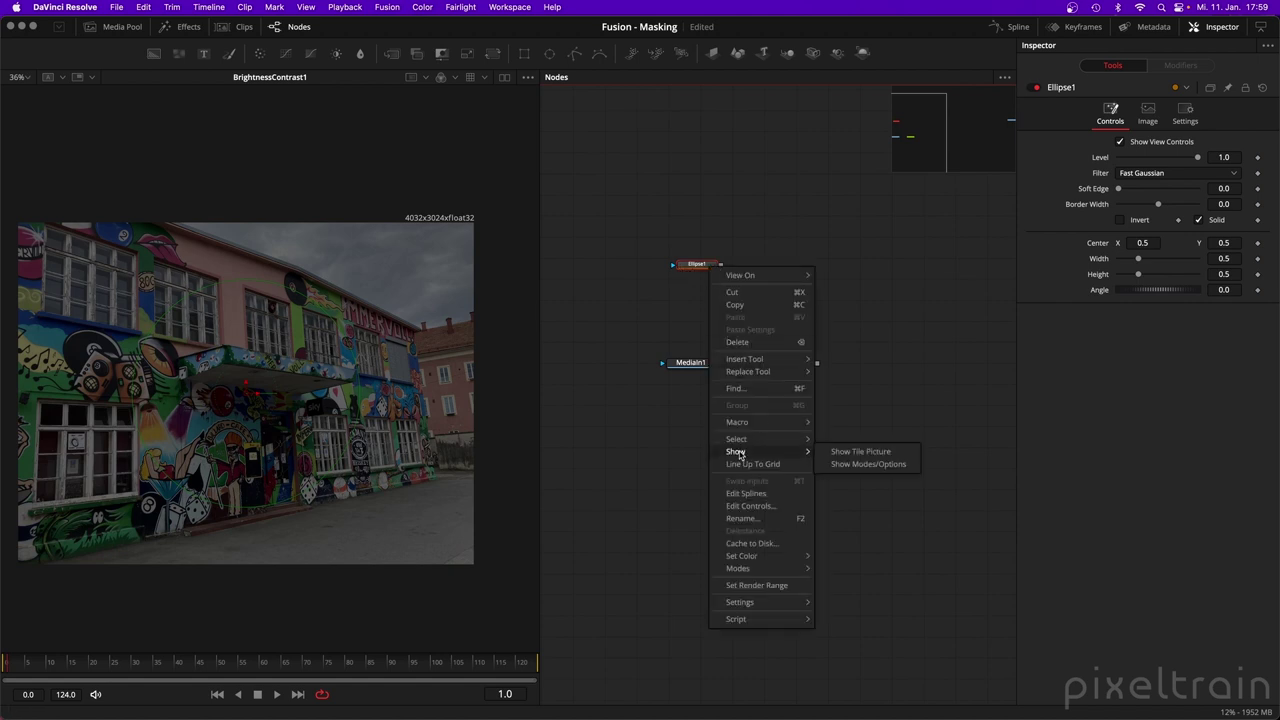
pyautogui.click(857, 455)
pyautogui.rightClick(700, 278)
pyautogui.moveTo(758, 462)
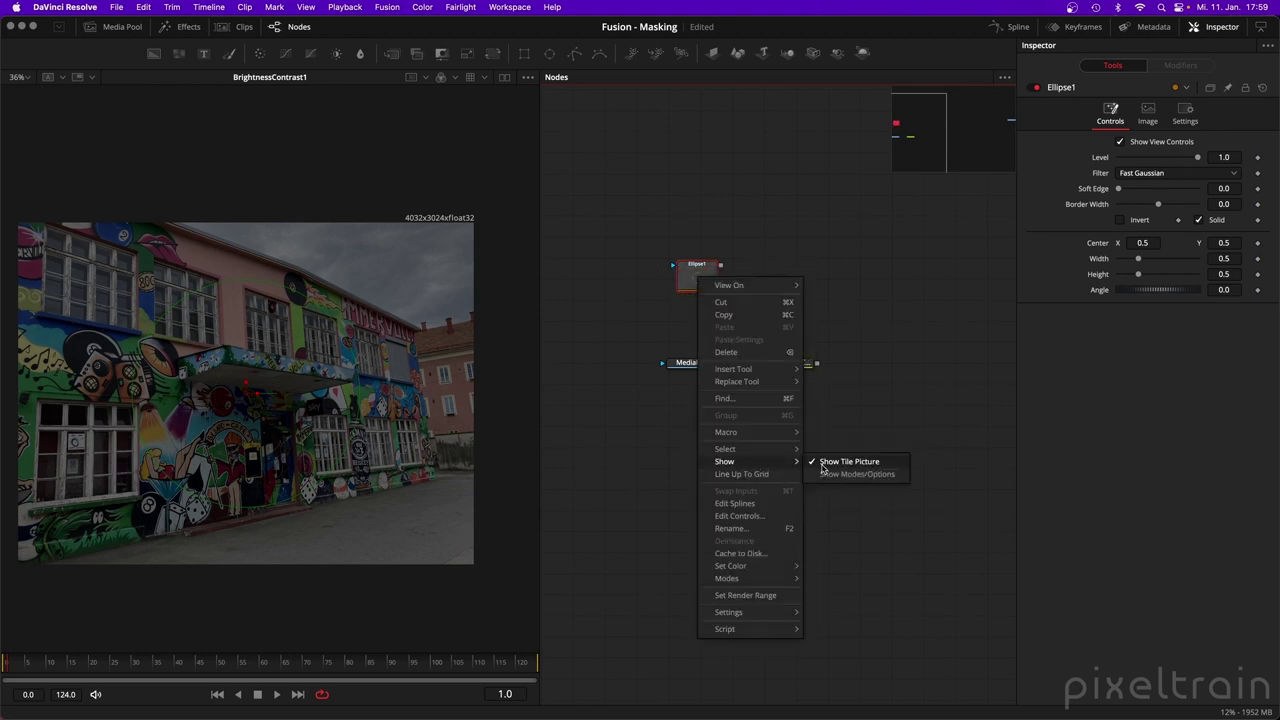
pyautogui.click(822, 466)
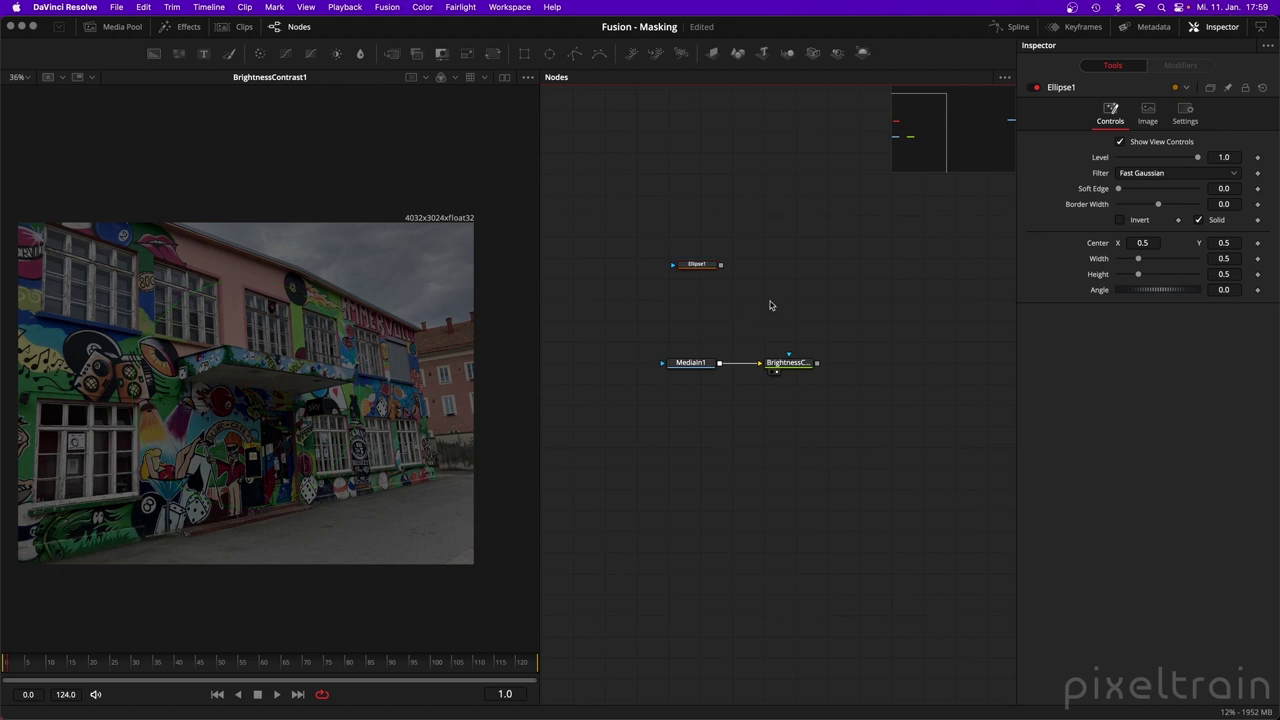
# Turn Force Mask Tile Pictures back on and delete the Ellipse1 node.
pyautogui.rightClick(792, 268)
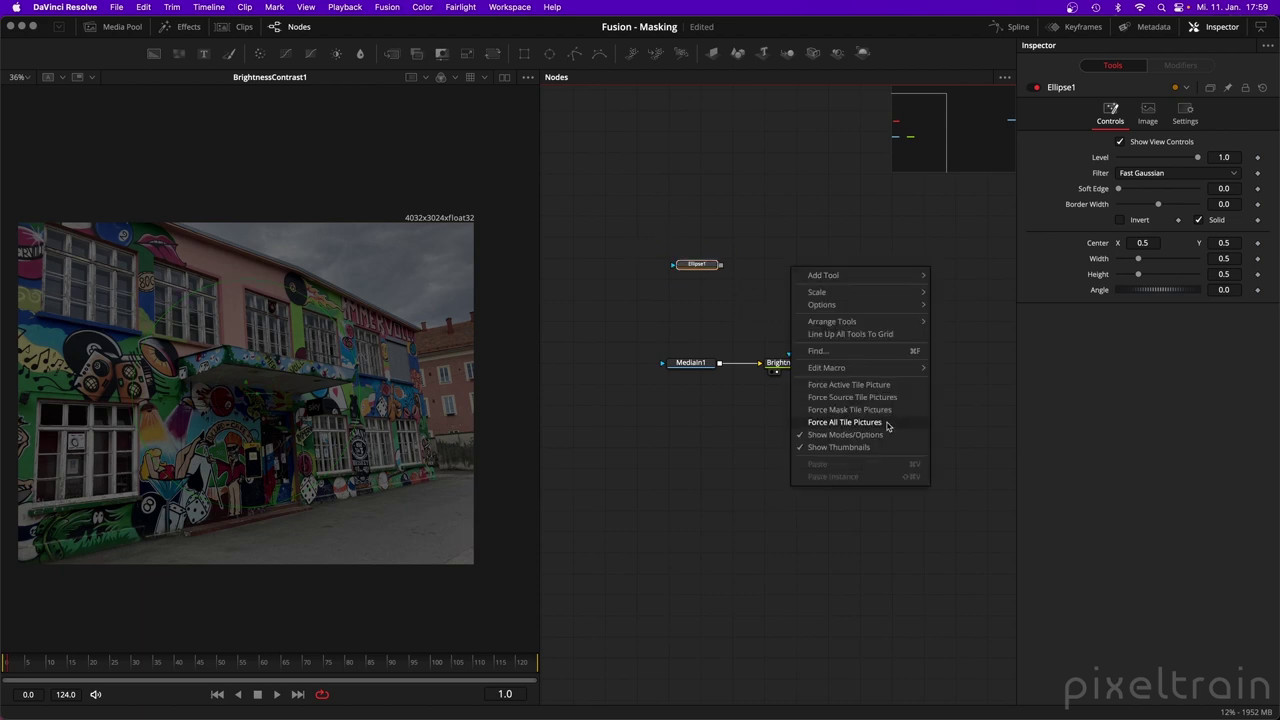
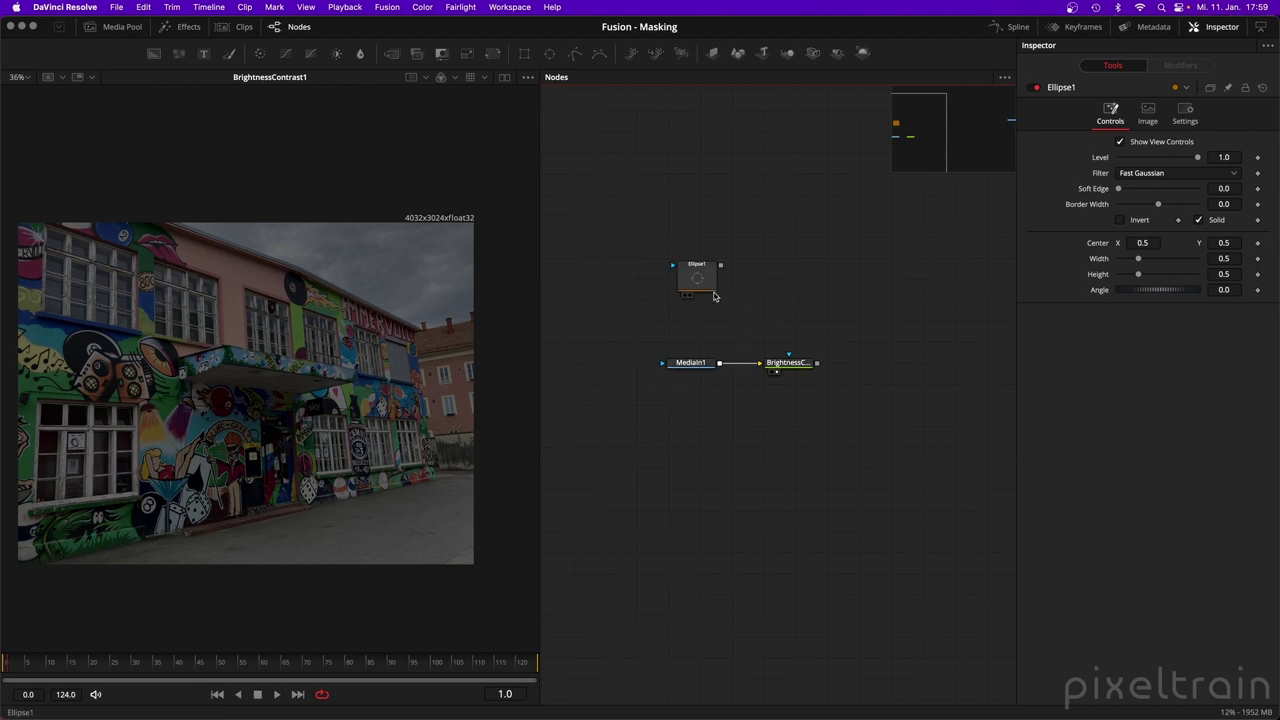
pyautogui.moveTo(697, 274); pyautogui.dragTo(715, 276)
pyautogui.press('Delete')
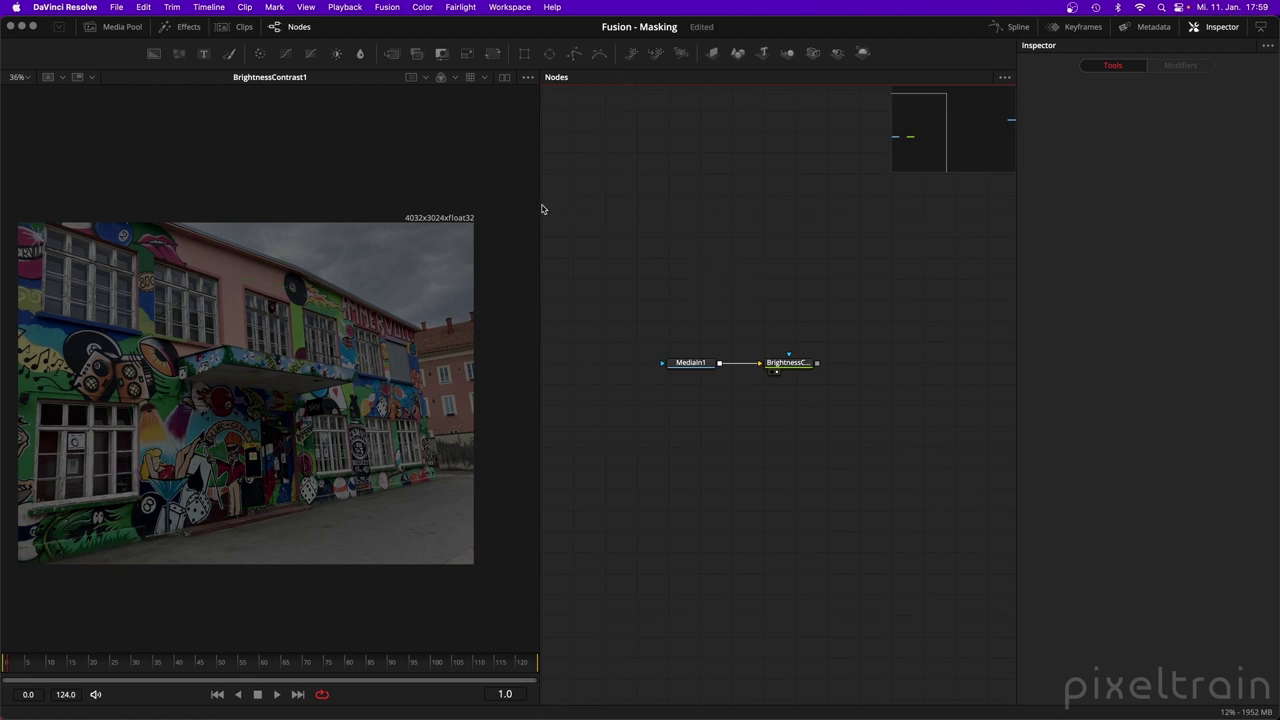
# Widen the viewer by narrowing the node area, and select the BrightnessContrast1 node.
pyautogui.moveTo(540, 205); pyautogui.dragTo(587, 205)
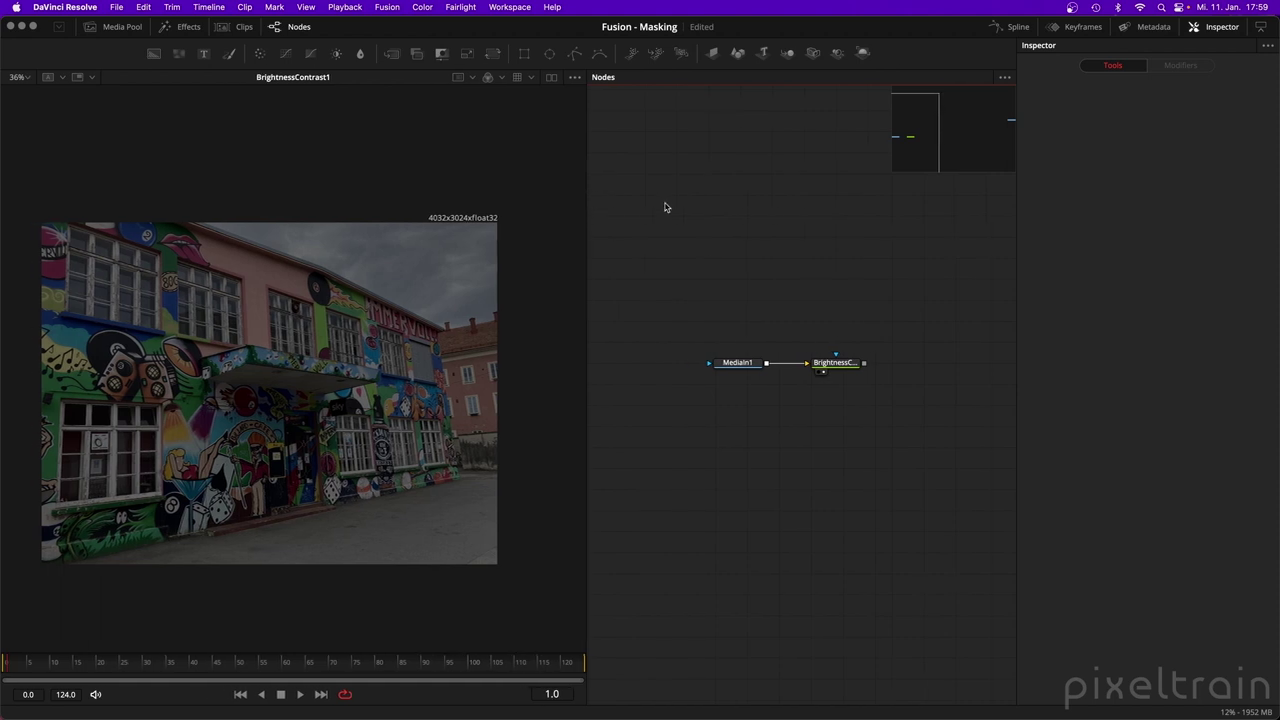
pyautogui.moveTo(352, 239); pyautogui.dragTo(380, 227)
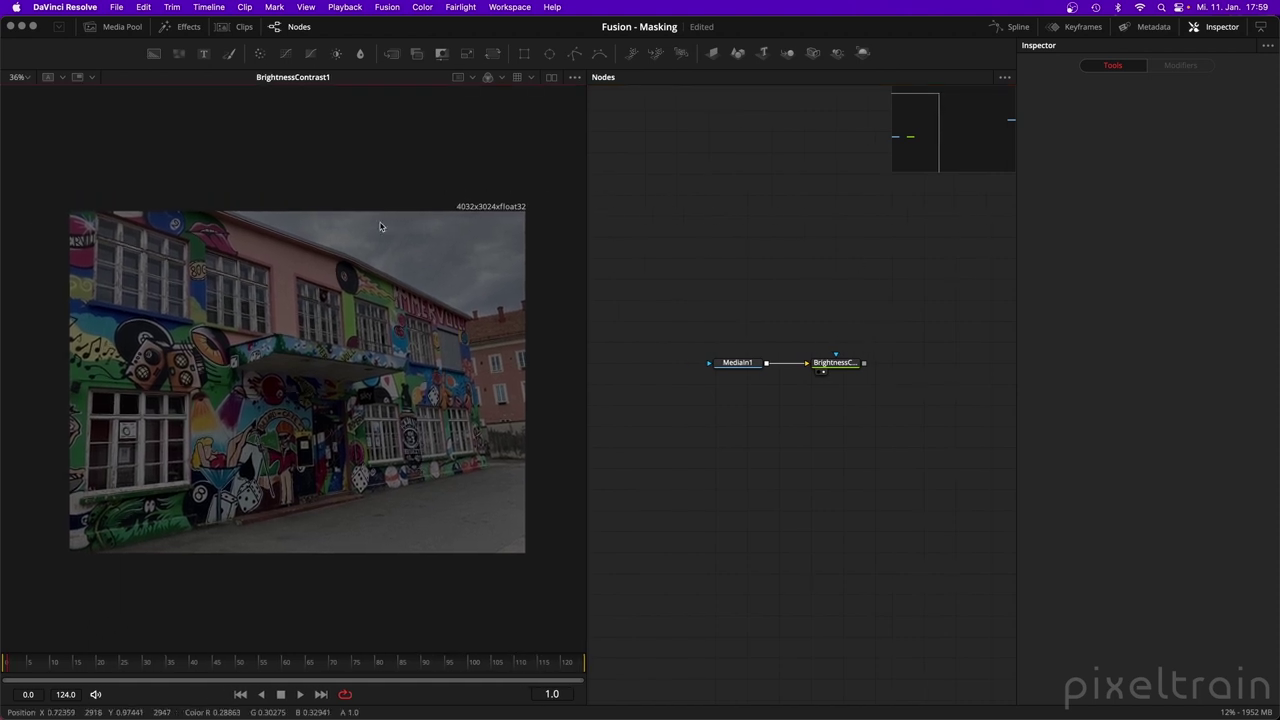
pyautogui.click(843, 365)
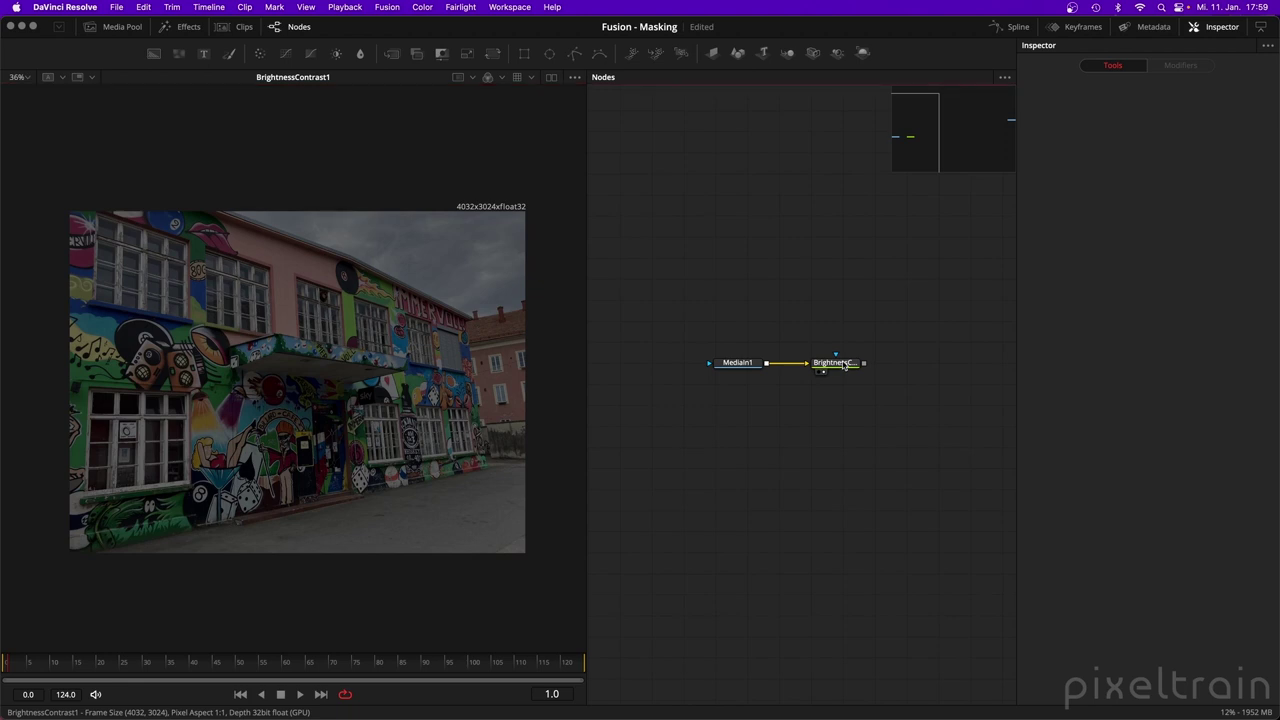
pyautogui.click(843, 365)
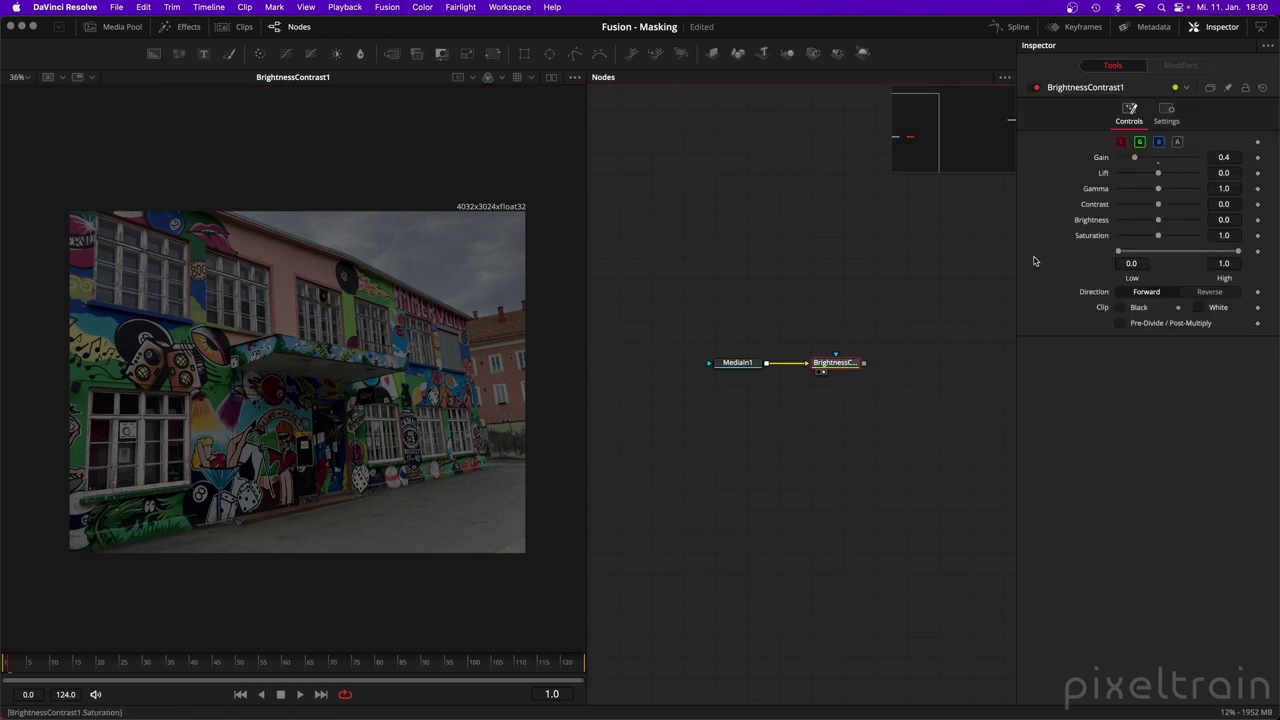
# Add an unconnected Polygon mask node, place it above the link between MediaIn1 and BrightnessContrast1, and select it.
pyautogui.scroll(1, 775, 313)
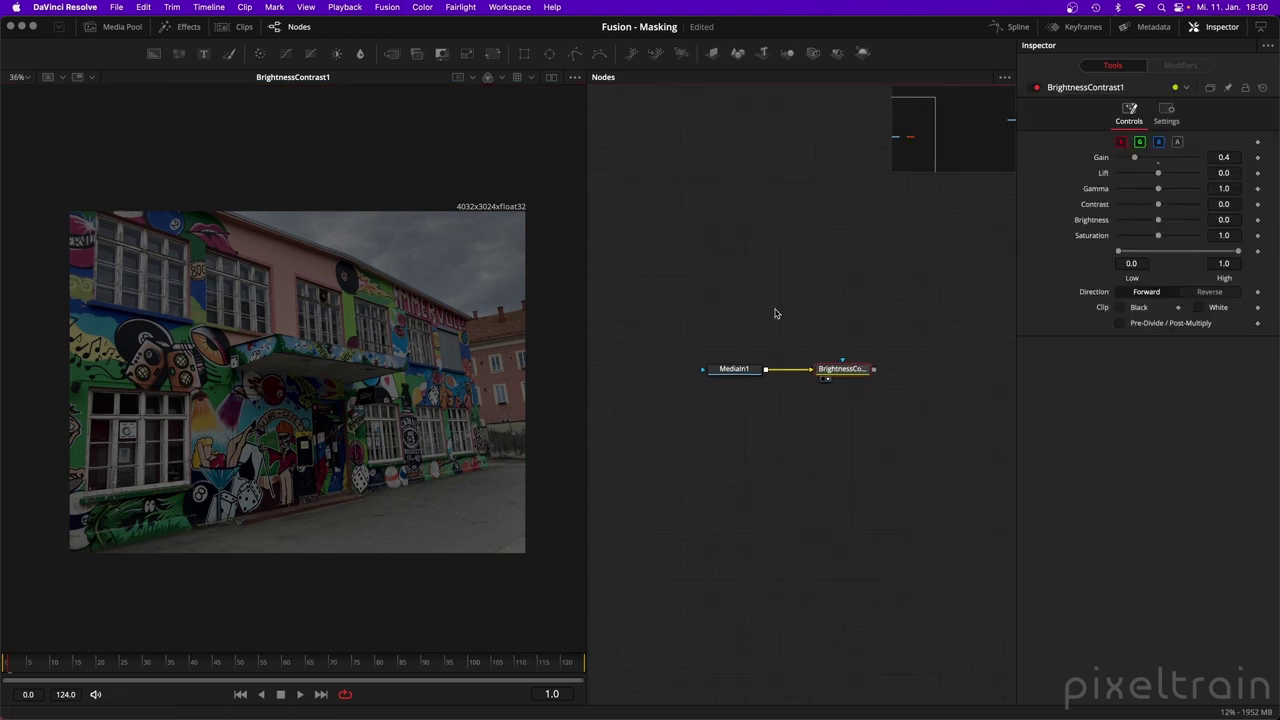
pyautogui.scroll(2, 775, 313)
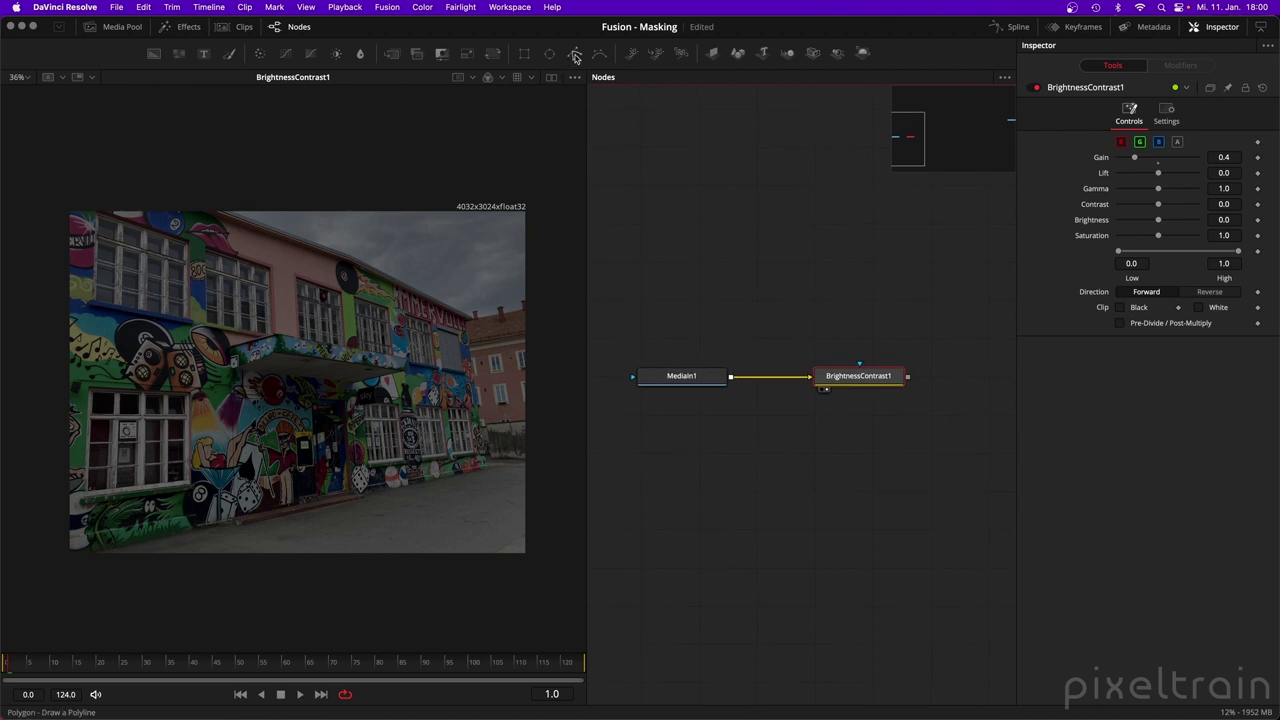
pyautogui.moveTo(575, 57); pyautogui.dragTo(798, 293)
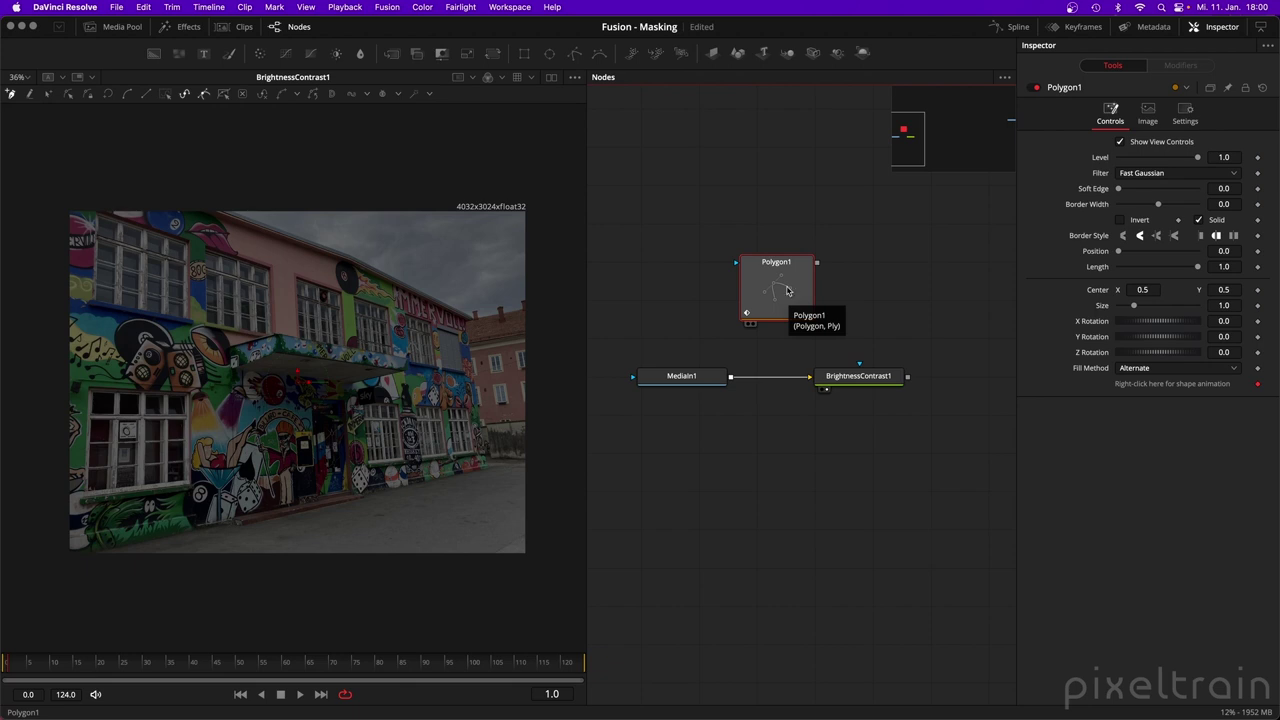
pyautogui.scroll(-1, 783, 288)
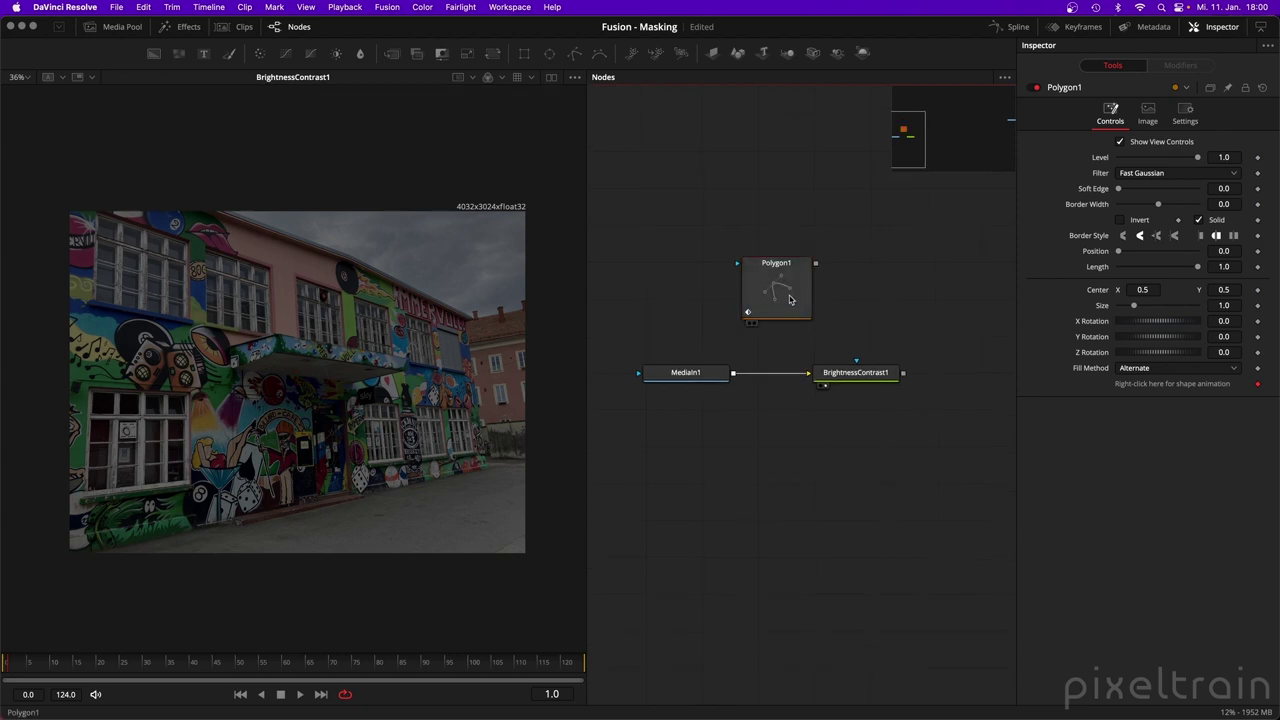
pyautogui.click(789, 299)
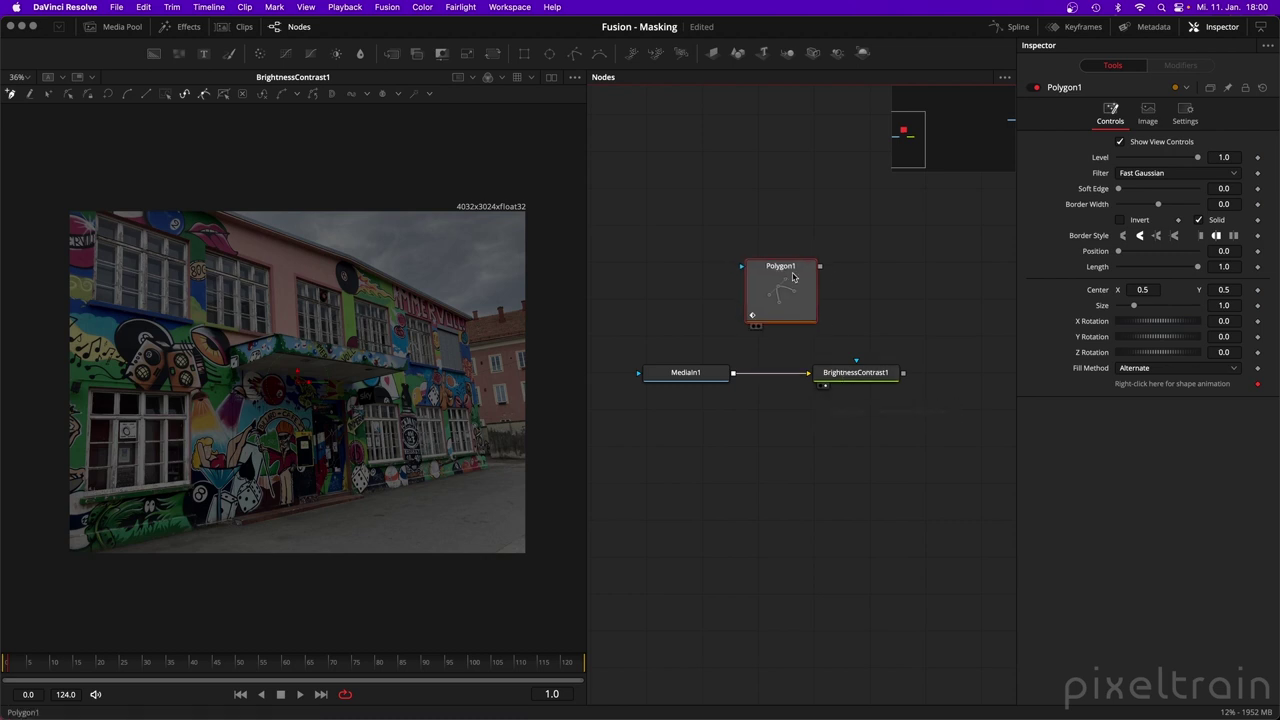
pyautogui.moveTo(765, 292); pyautogui.dragTo(787, 279)
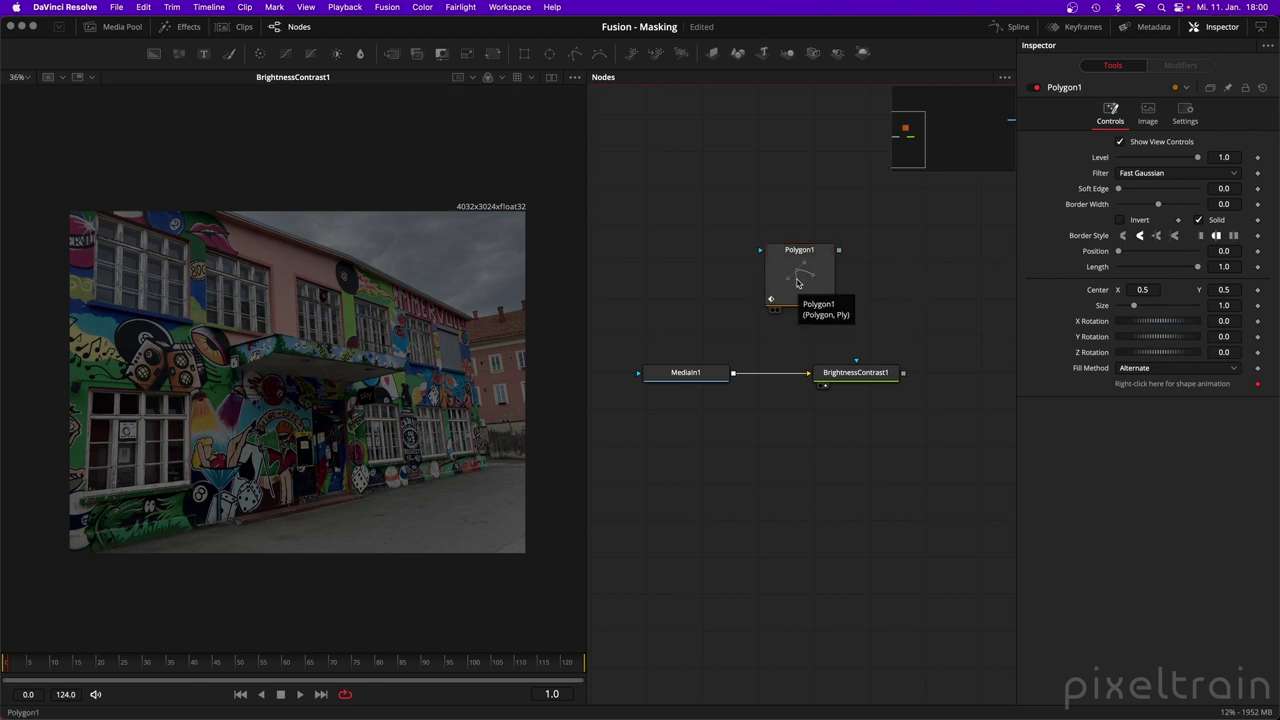
pyautogui.click(800, 281)
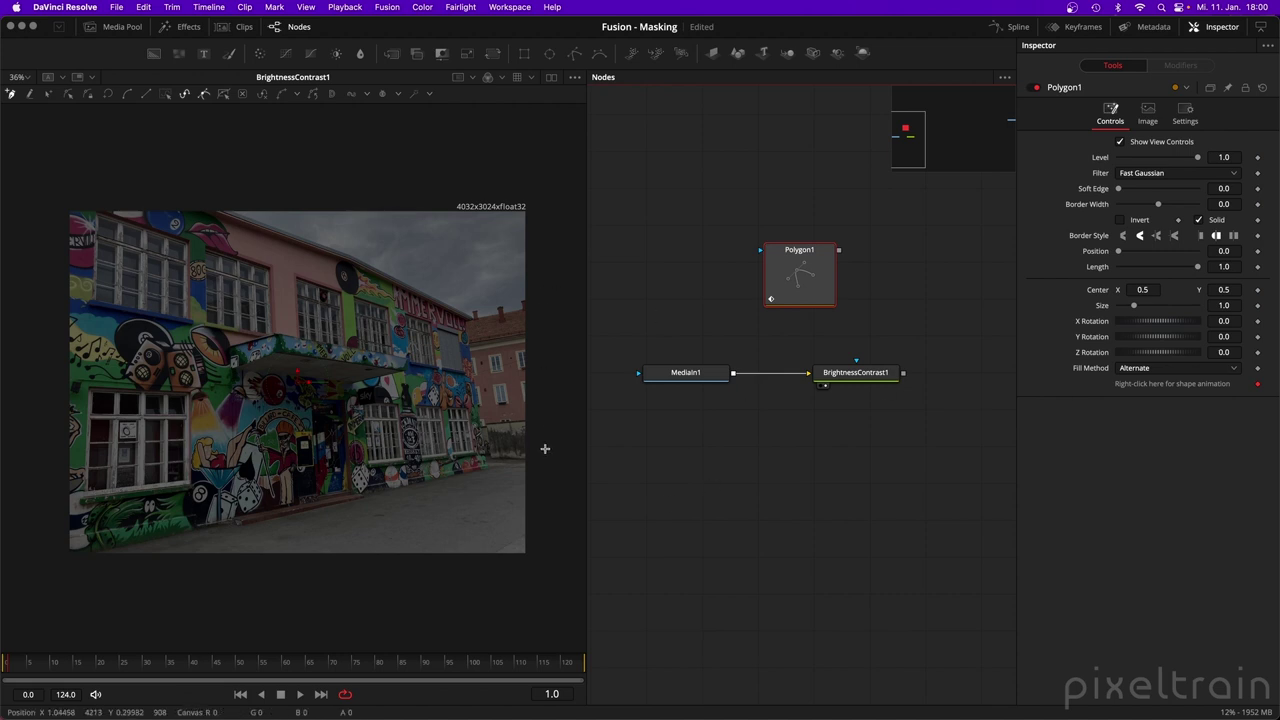
# Step from the first frame to Polygon1's shape keyframe and remove the Polygon1Polyline animation.
pyautogui.click(242, 694)
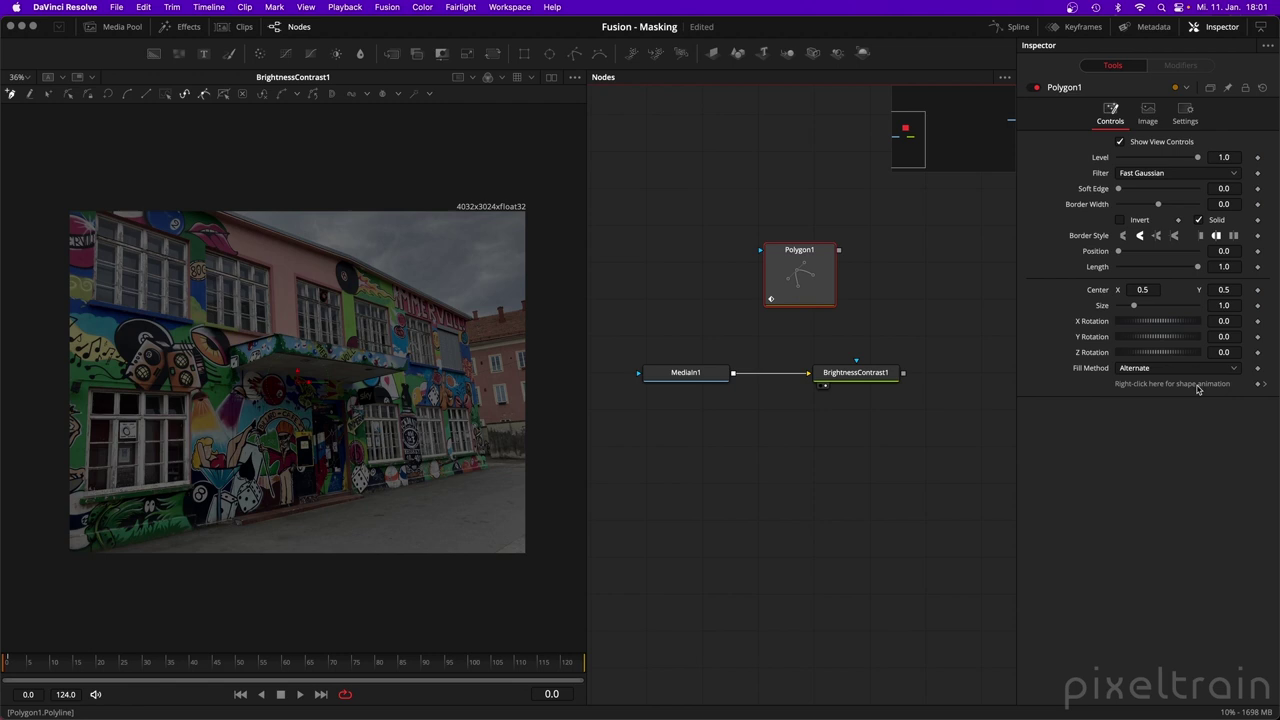
pyautogui.click(1263, 386)
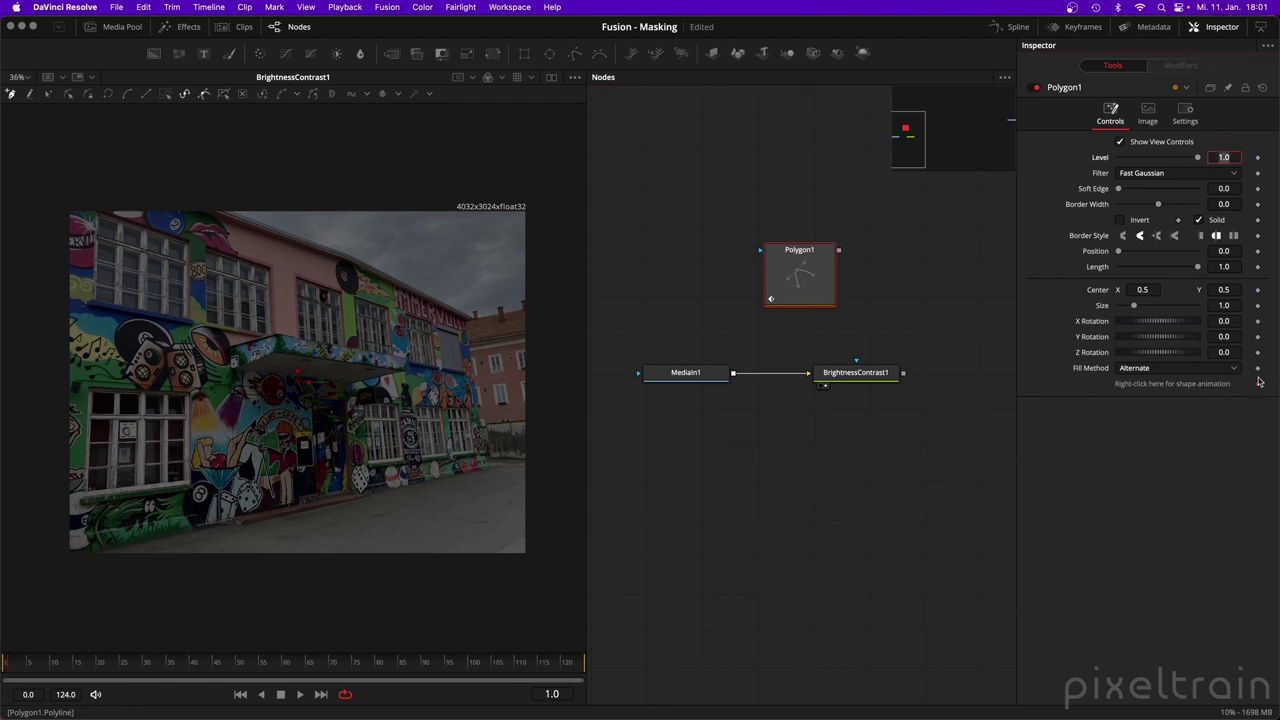
pyautogui.rightClick(1172, 386)
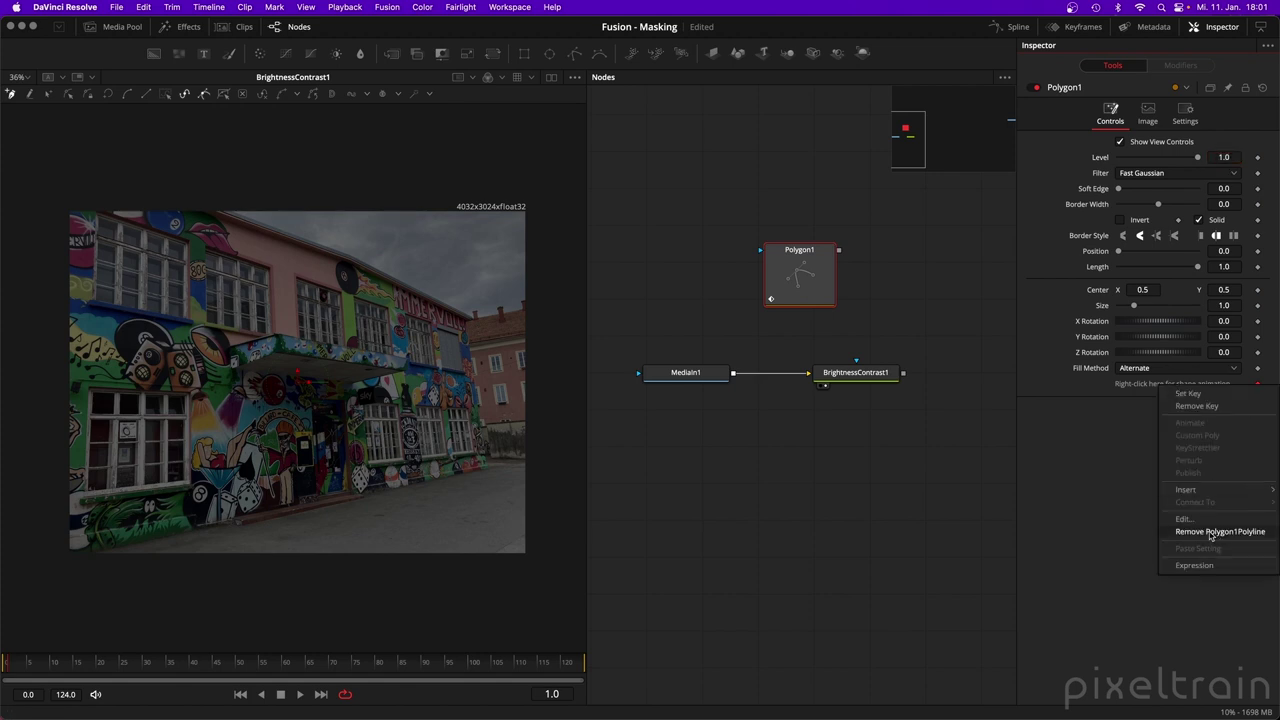
pyautogui.click(1240, 532)
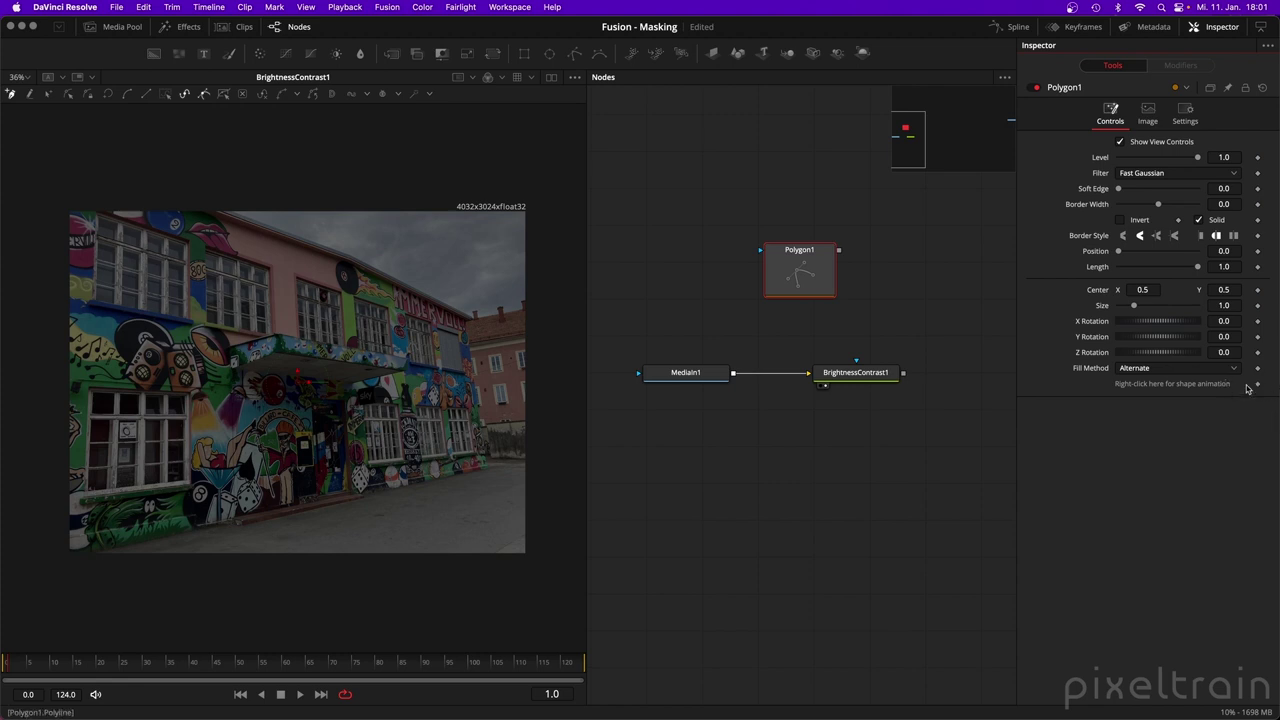
# Jump to the first frame and back to frame 1, and check Polygon1's shape animation options.
pyautogui.click(240, 694)
pyautogui.click(9, 664)
pyautogui.rightClick(1225, 386)
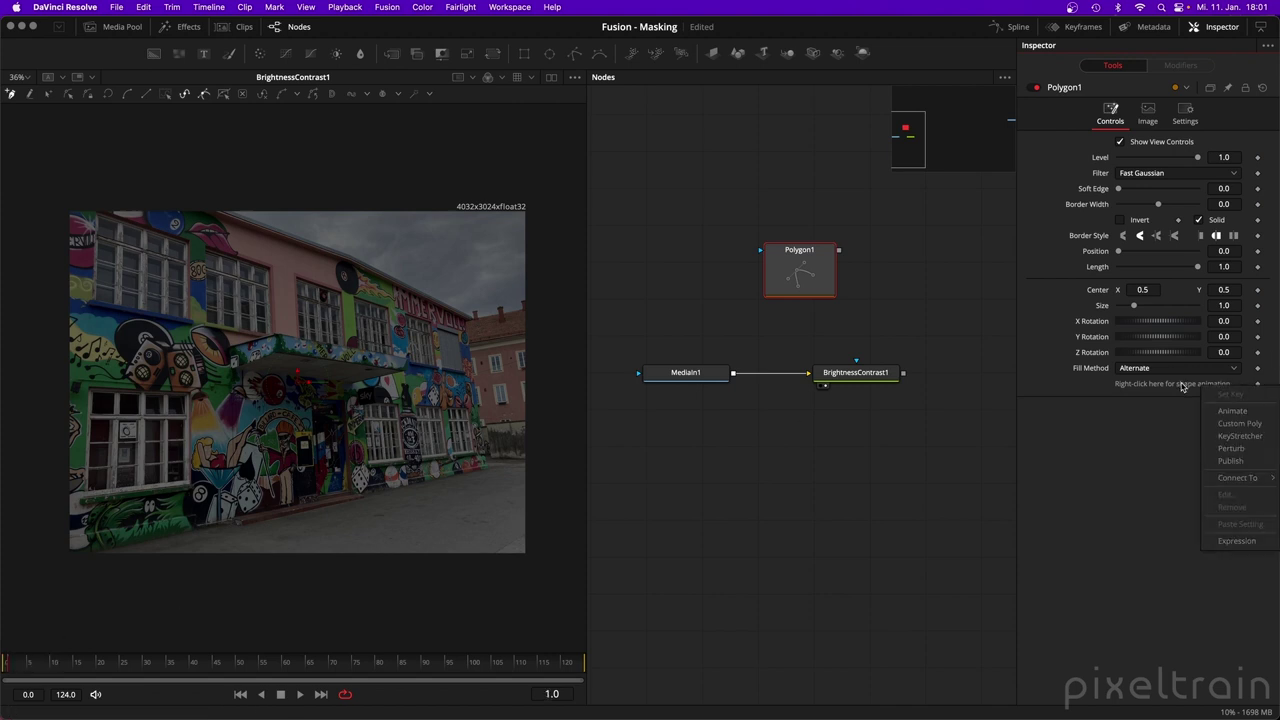
pyautogui.press('Escape')
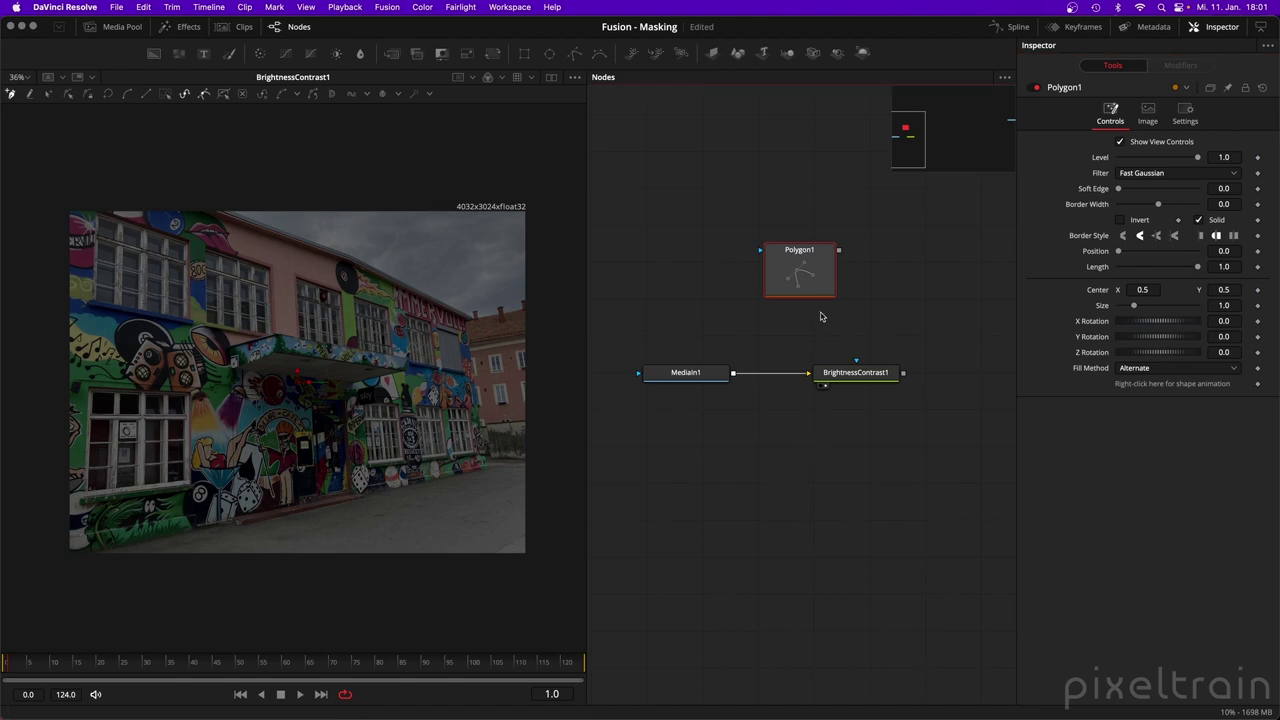
pyautogui.click(812, 447)
pyautogui.scroll(3, 302, 343)
pyautogui.scroll(-3, 302, 343)
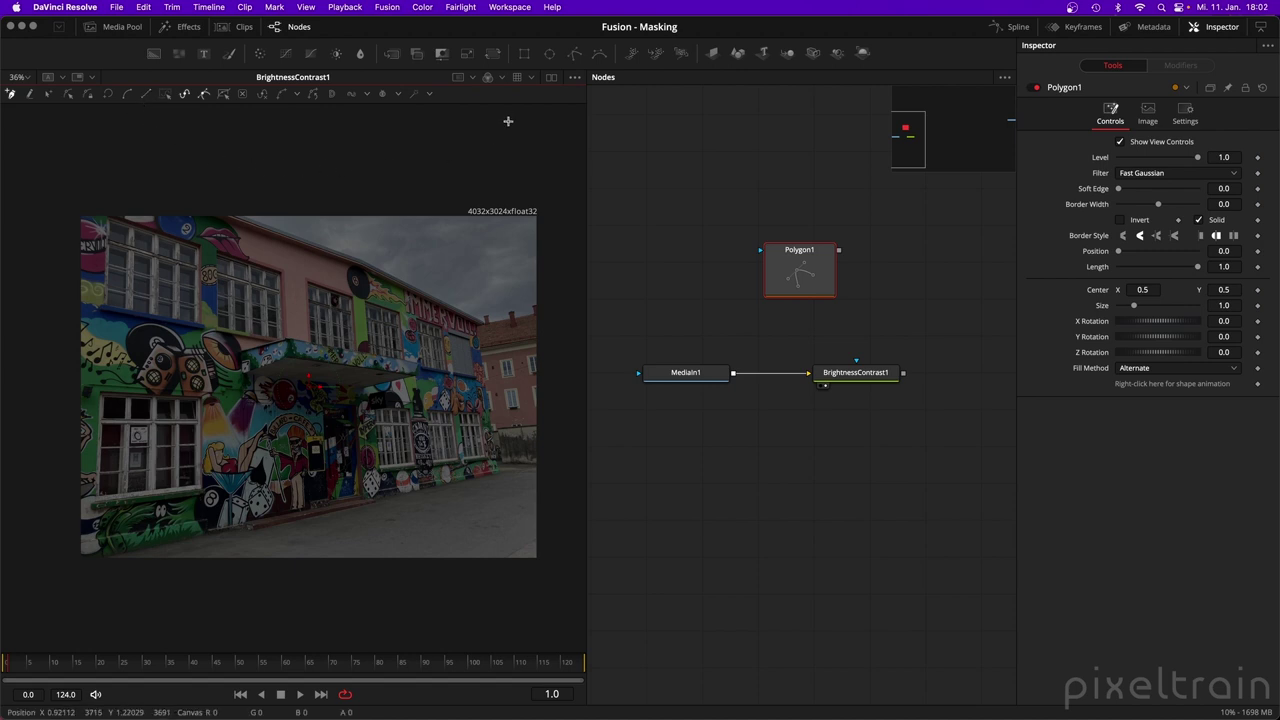
# Set the button style of the viewer's polygon toolbar to Icons and Text Labels.
pyautogui.rightClick(452, 98)
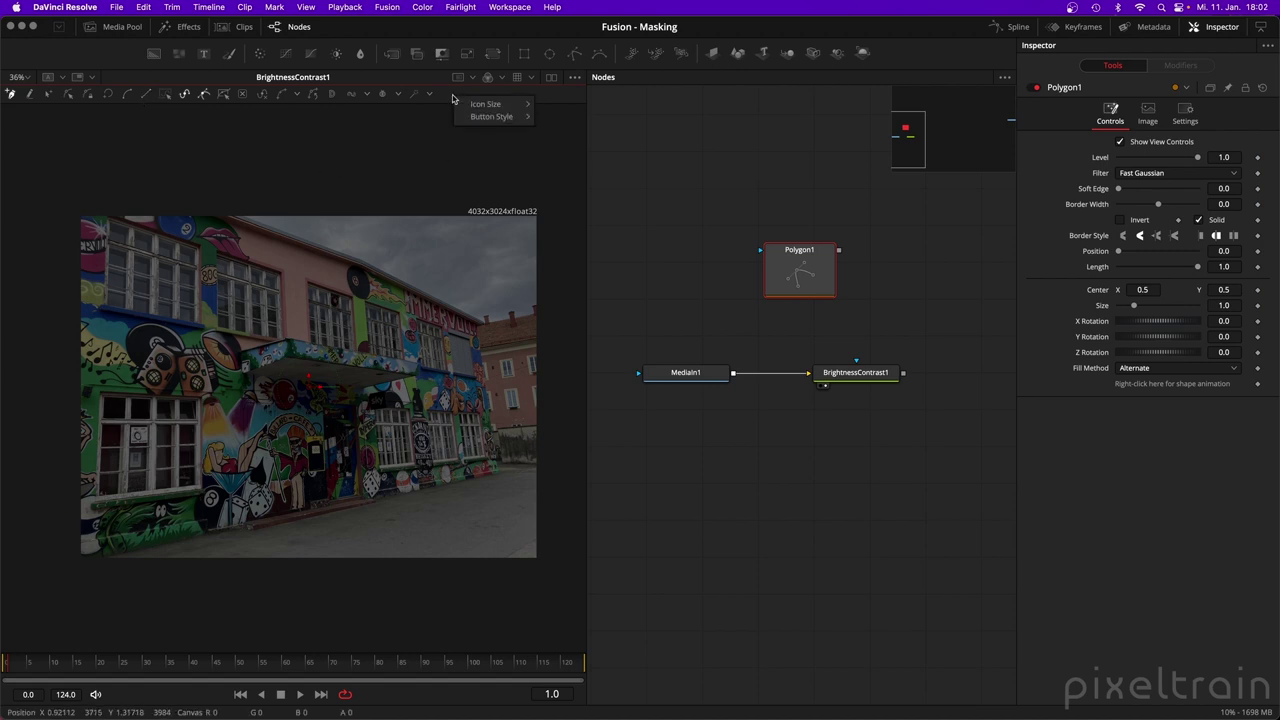
pyautogui.moveTo(481, 108)
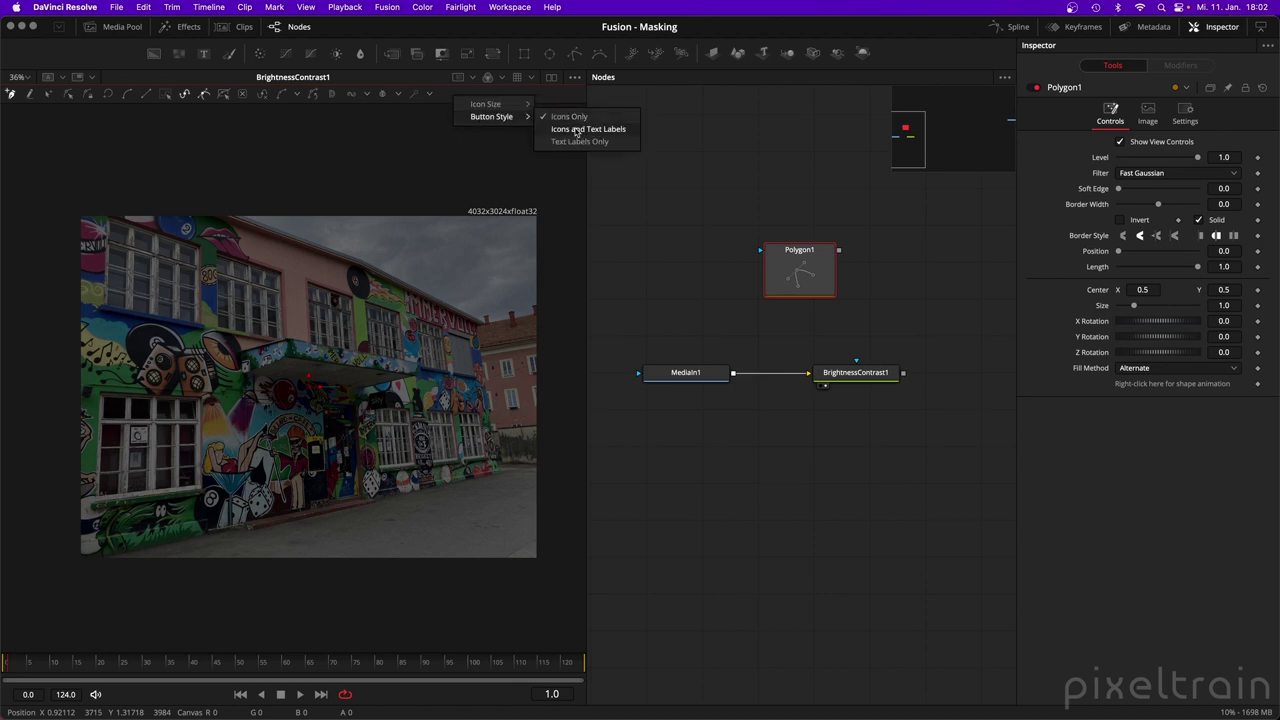
pyautogui.click(573, 131)
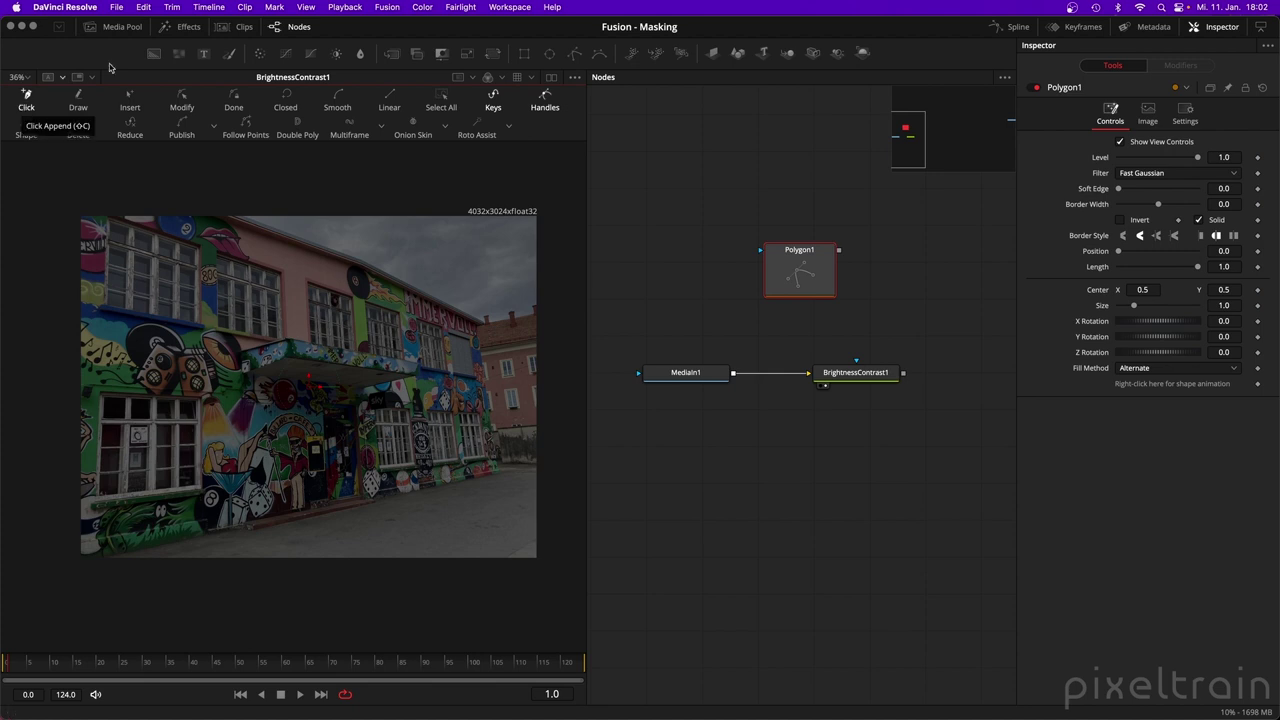
# Draw a closed four-cornered polygon around the painted front face of the entrance canopy, and reopen its polyline.
pyautogui.scroll(8, 230, 283)
pyautogui.scroll(-3, 230, 283)
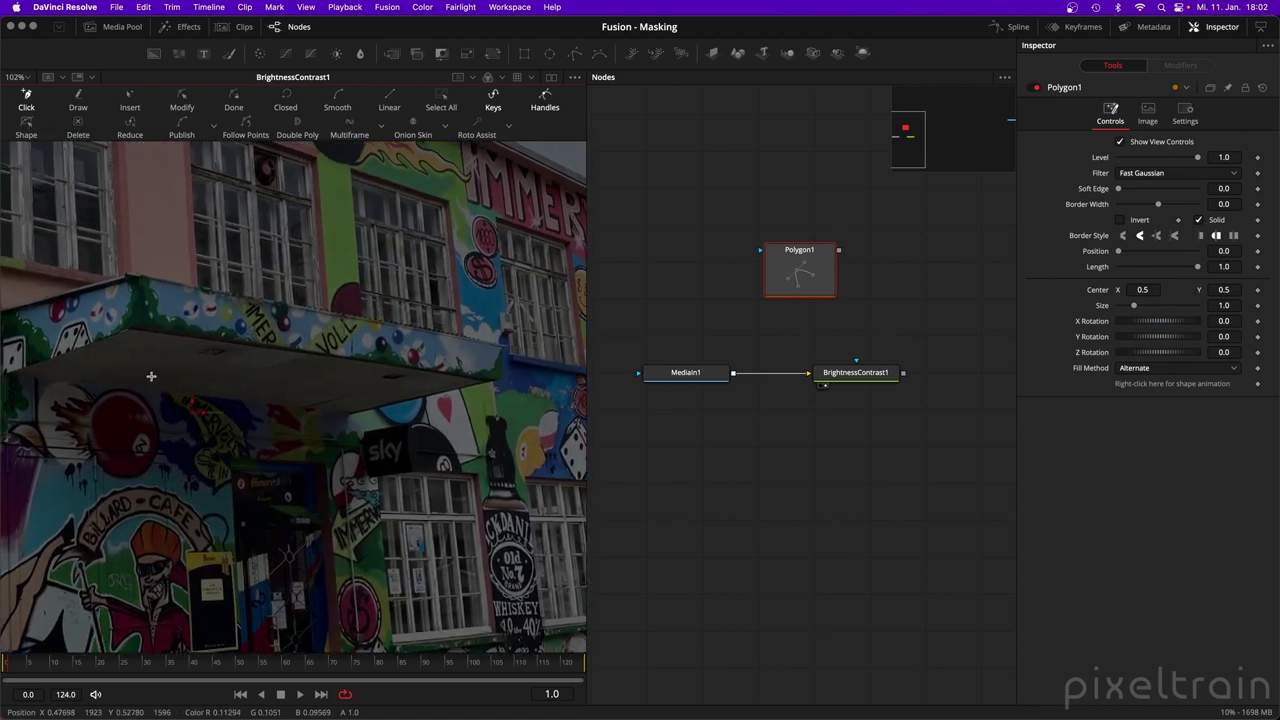
pyautogui.click(130, 328)
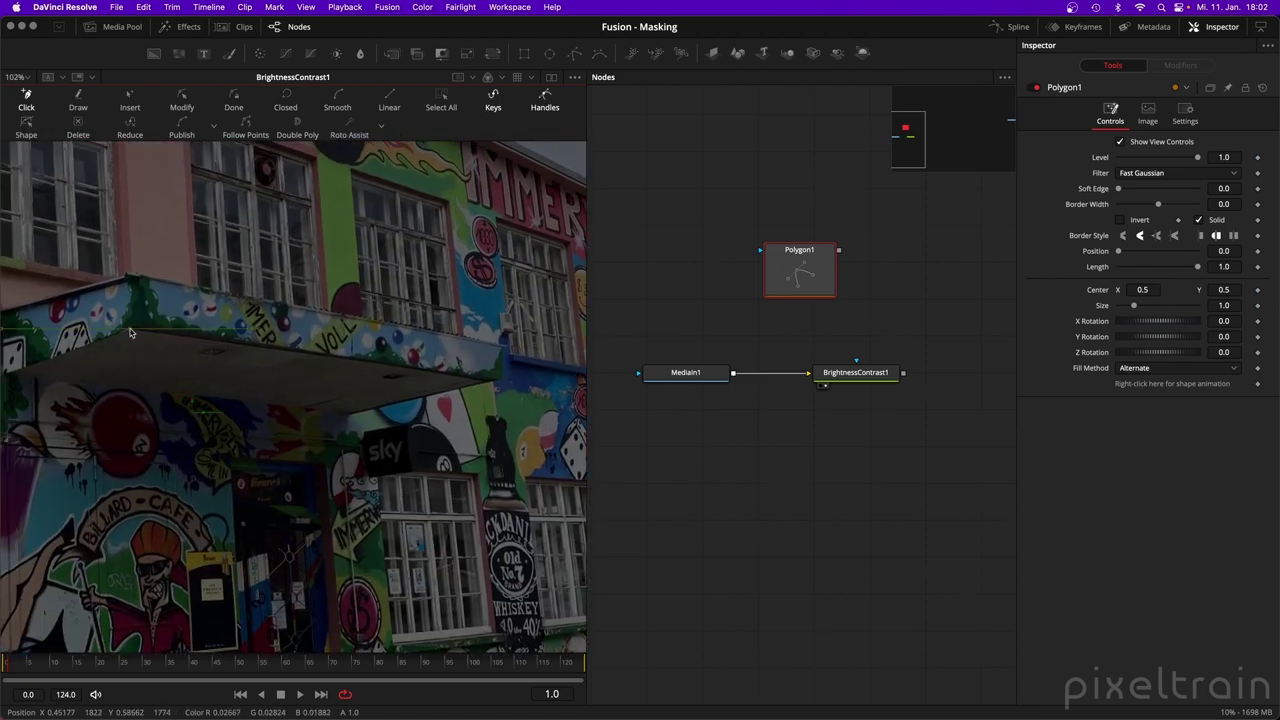
pyautogui.click(500, 379)
pyautogui.click(132, 331)
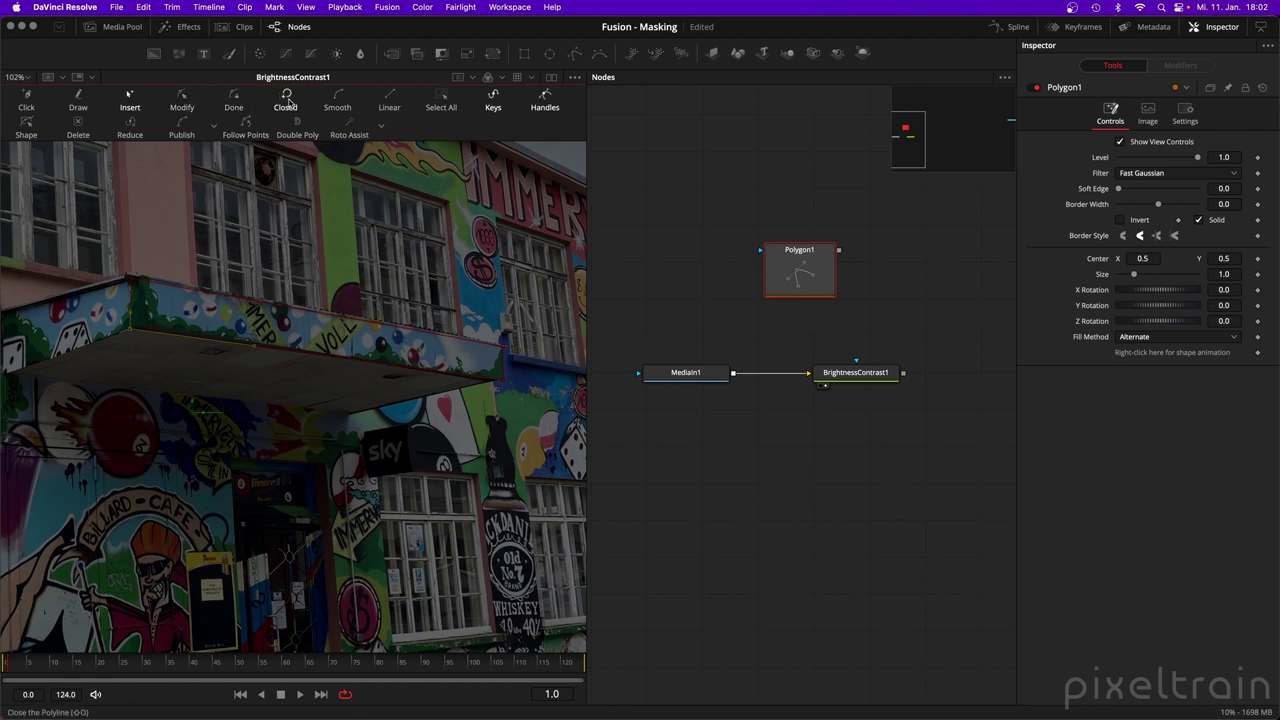
pyautogui.click(287, 97)
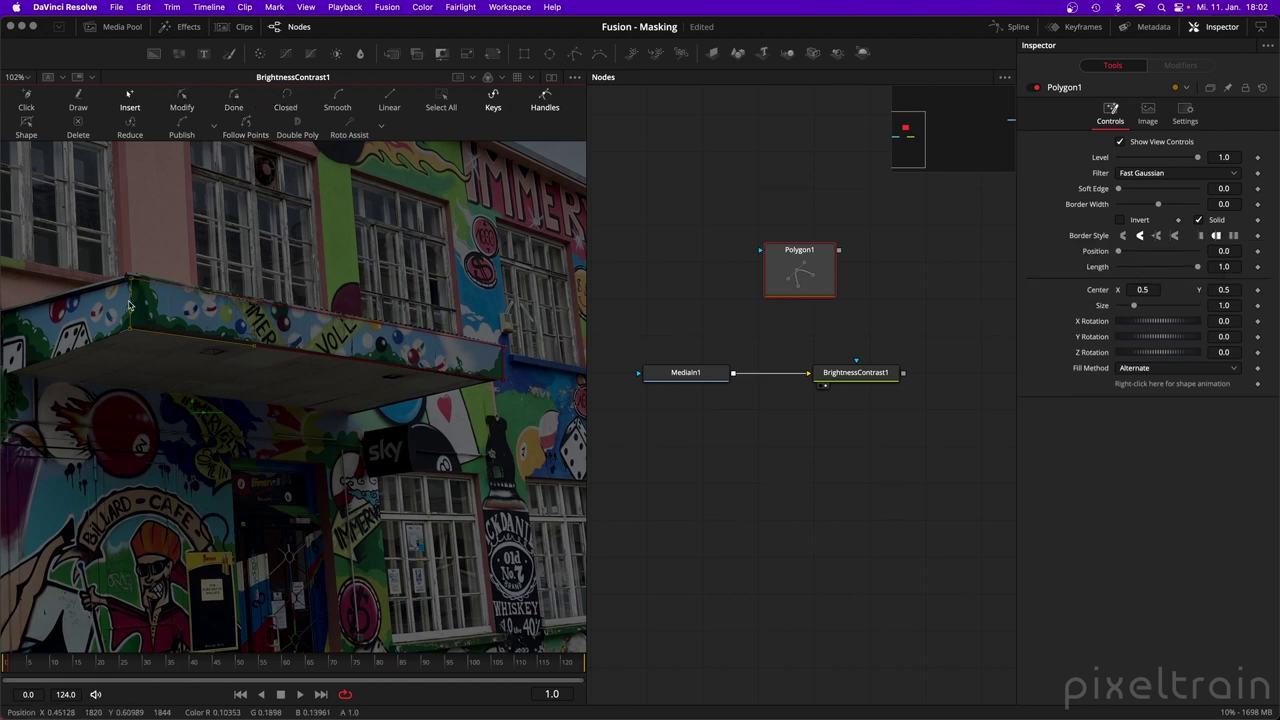
# Close Polygon1's polyline and move its node closer to the space above MediaIn1.
pyautogui.click(286, 97)
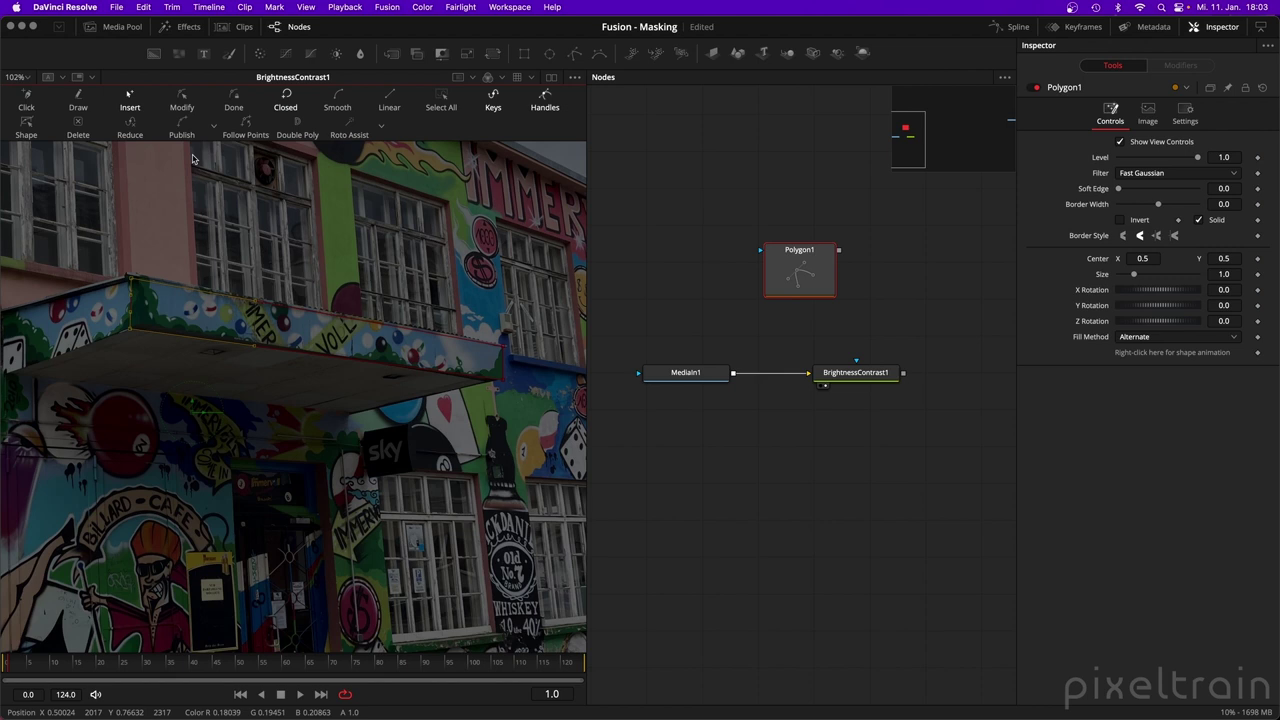
pyautogui.moveTo(800, 270); pyautogui.dragTo(712, 260)
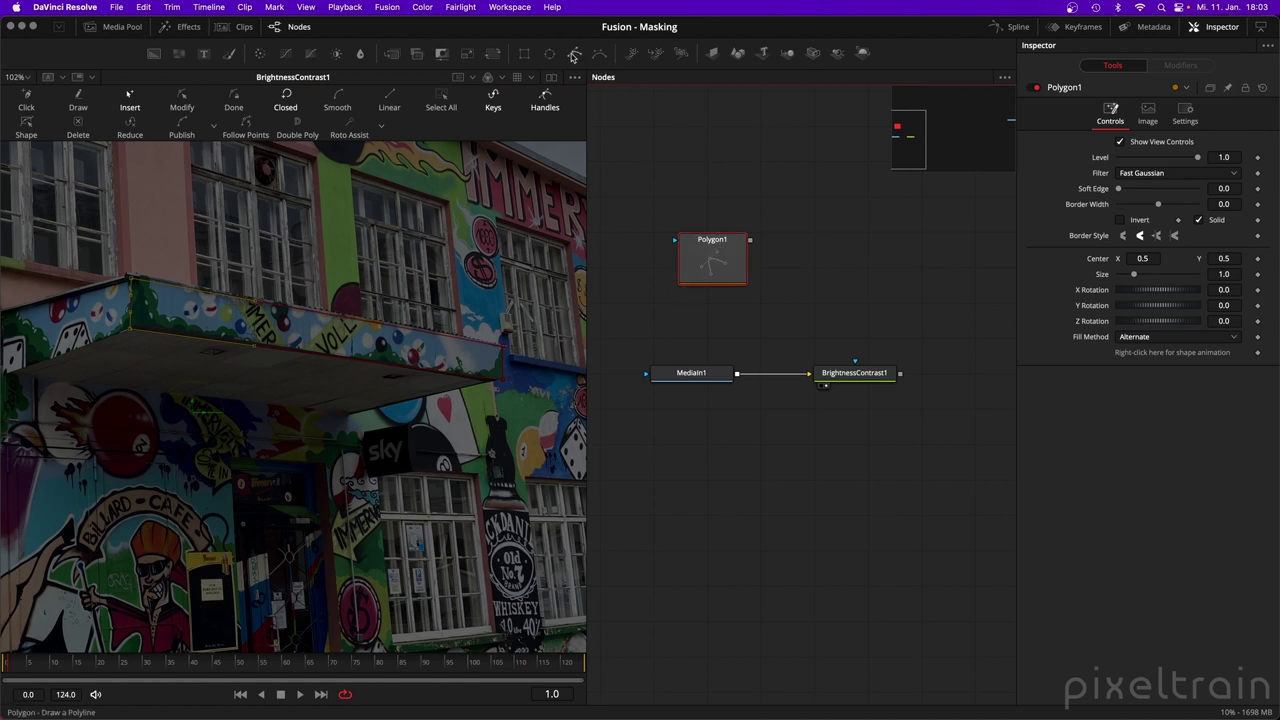
# Add a second polygon node fed by Polygon1 and draw a closed mask around the canopy's painted side face.
pyautogui.moveTo(573, 57); pyautogui.dragTo(808, 258)
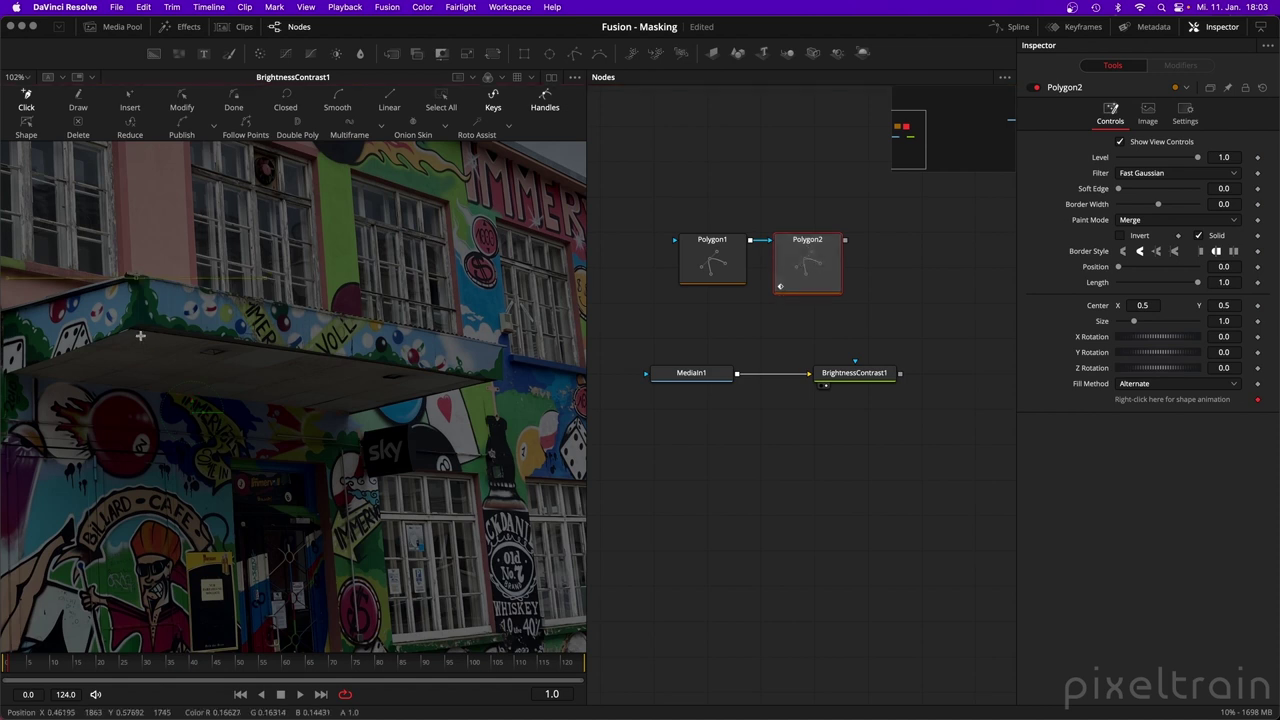
pyautogui.hscroll(-5, 140, 336)
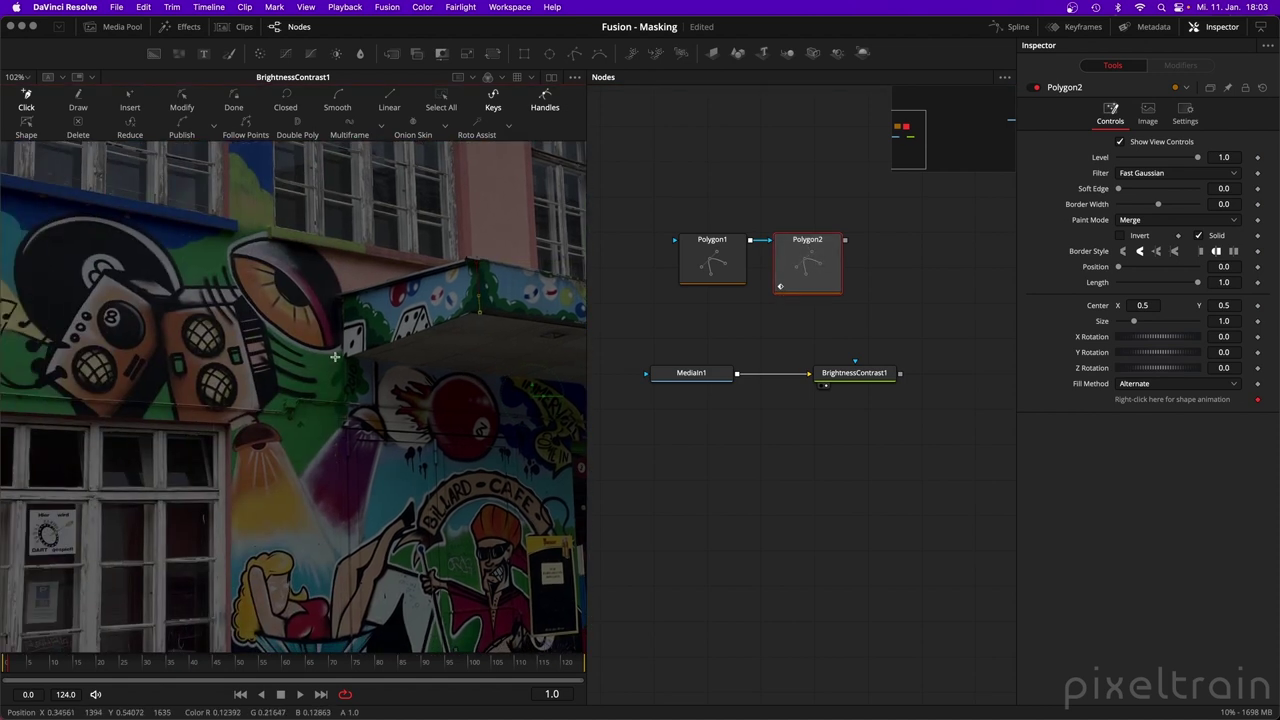
pyautogui.click(340, 297)
pyautogui.hotkey('shift', 'c')
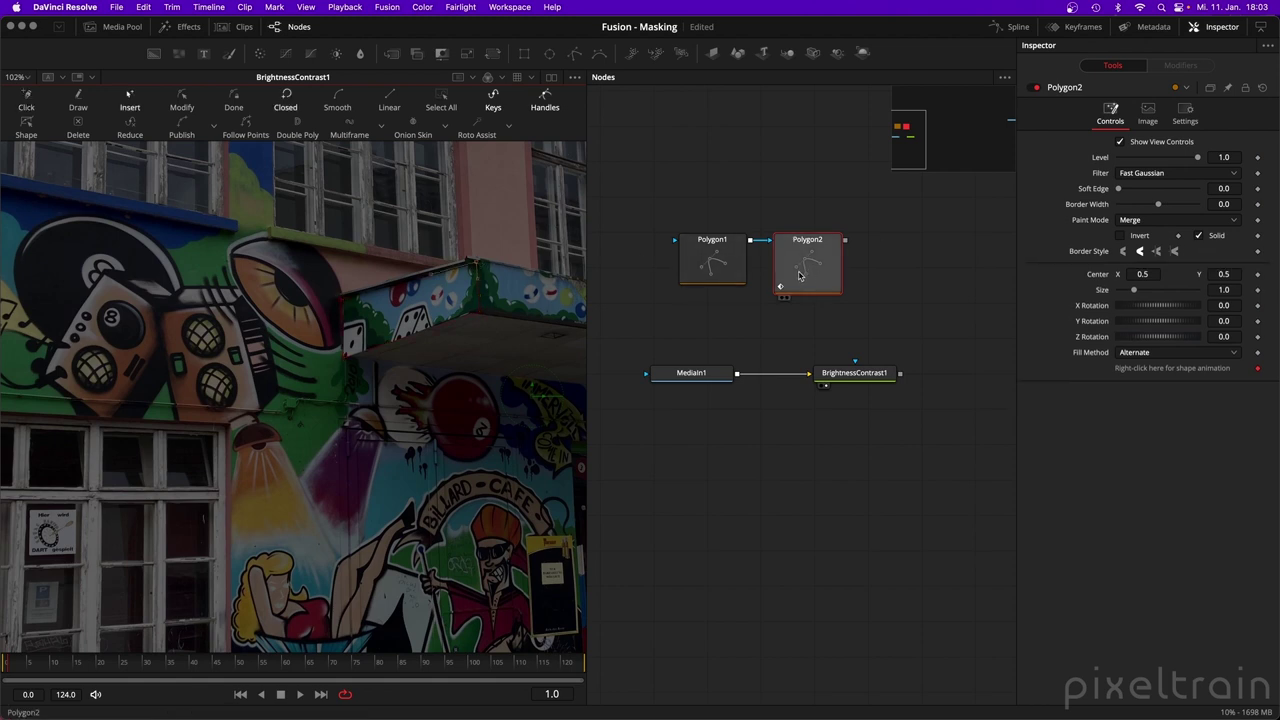
# View Polygon2's combined mask and try the Subtract and Add paint modes before restoring Merge.
pyautogui.press('1')
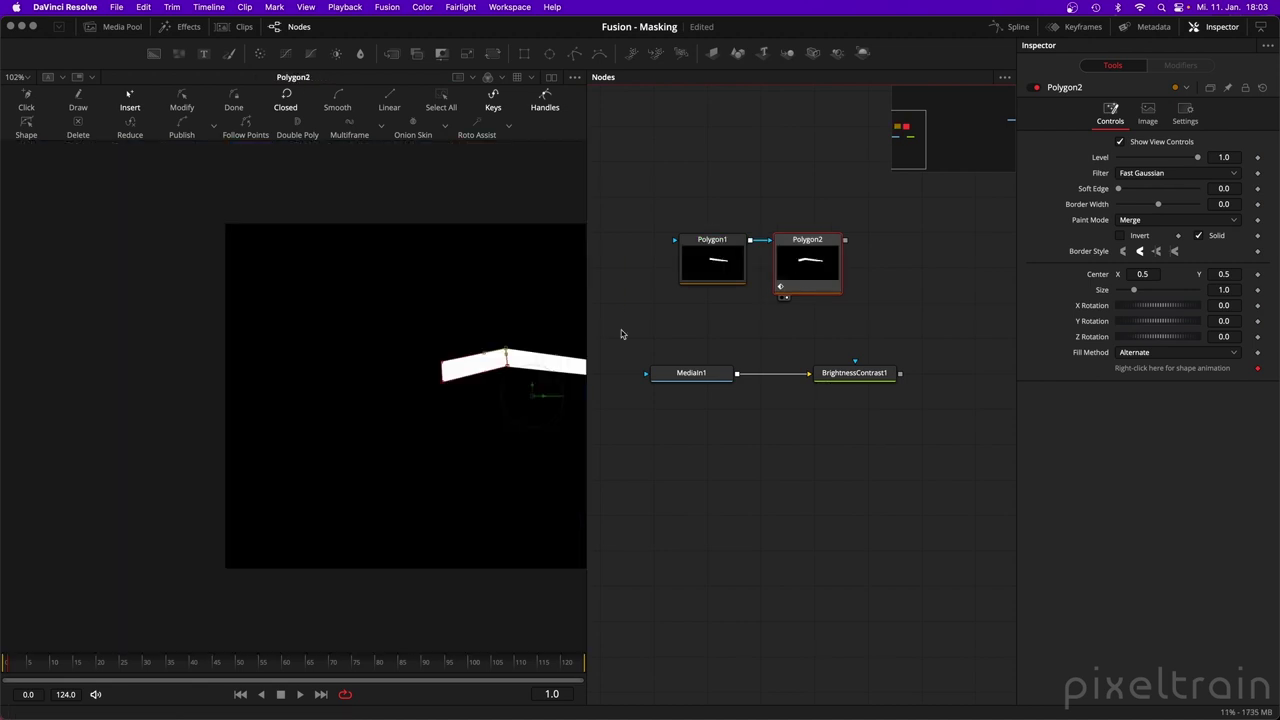
pyautogui.scroll(3, 240, 315)
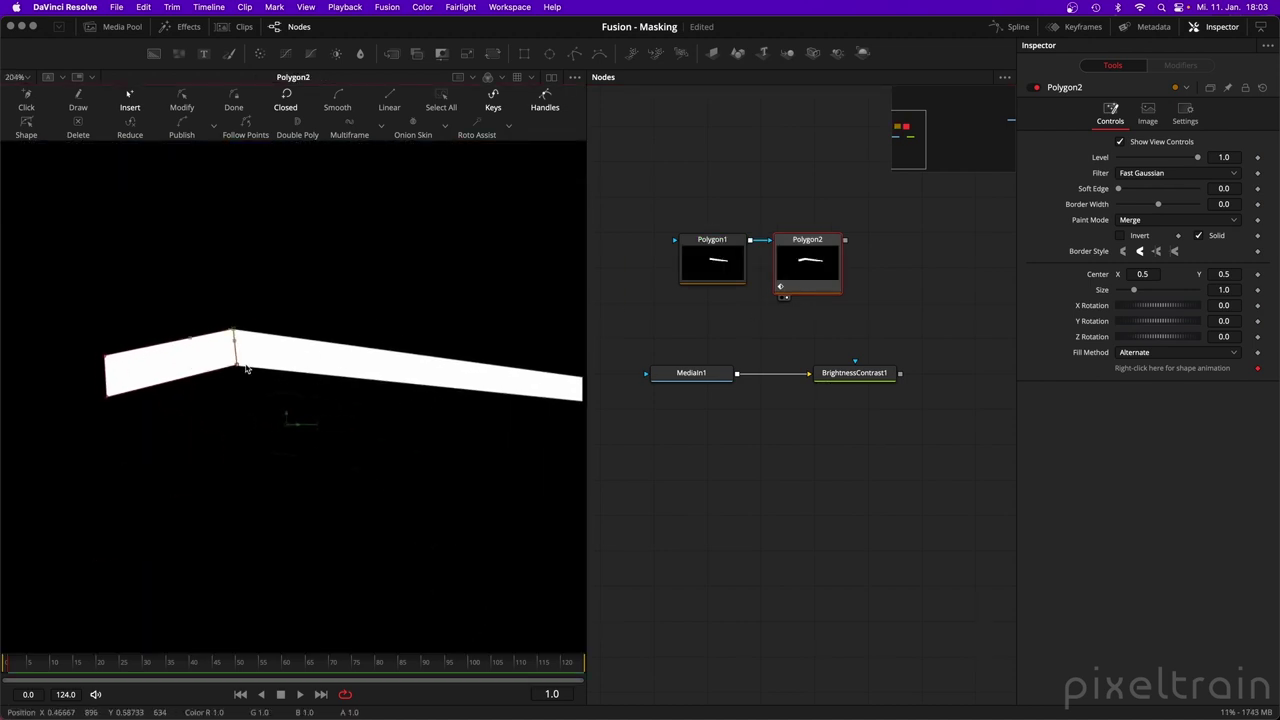
pyautogui.click(812, 281)
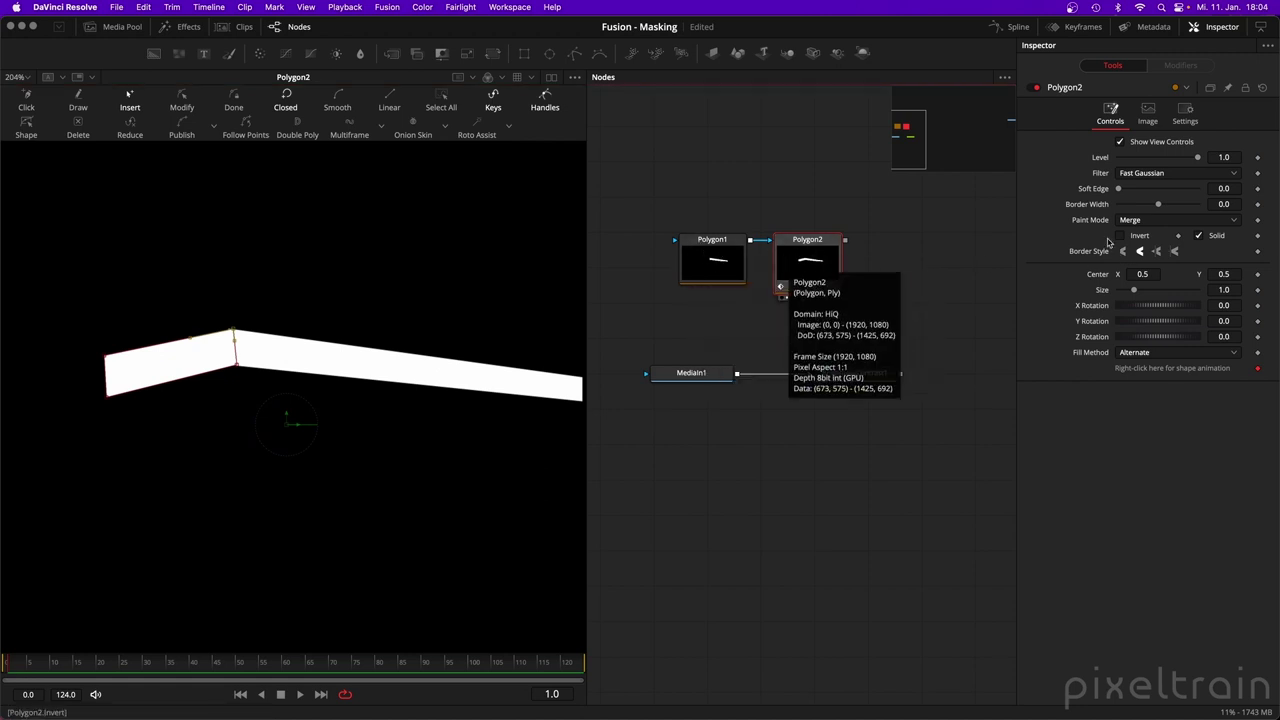
pyautogui.click(1159, 220)
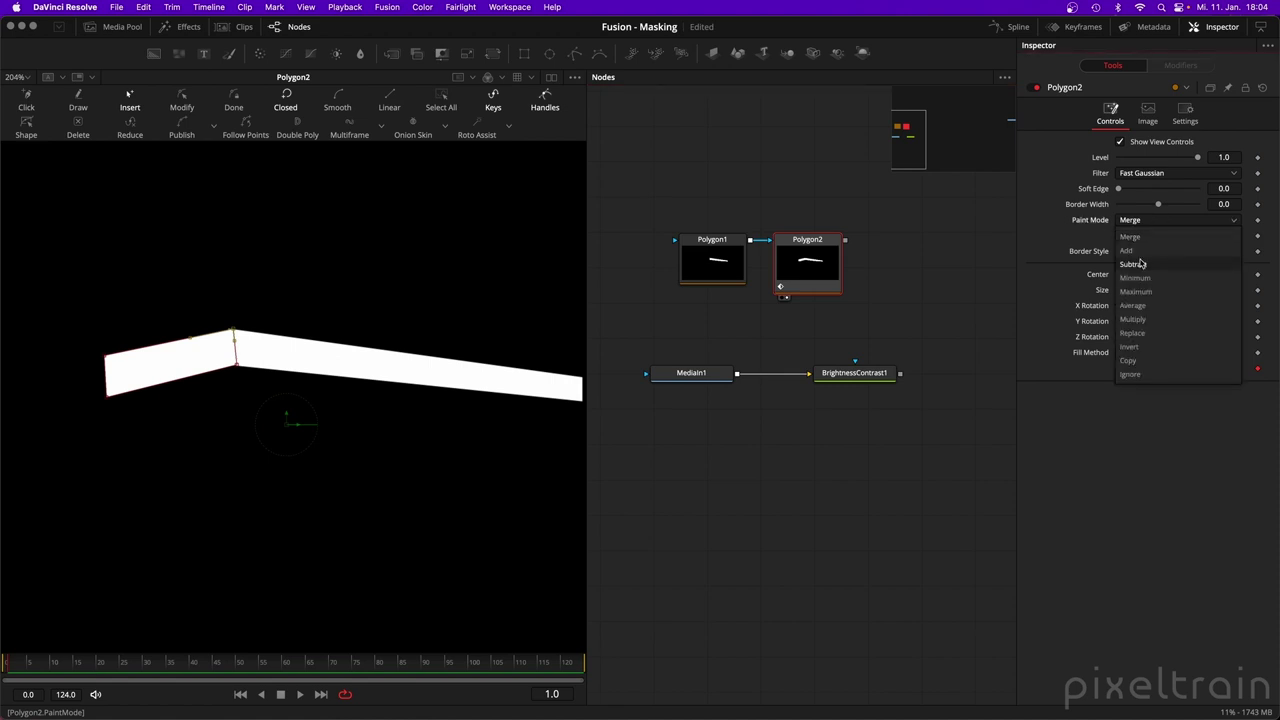
pyautogui.click(1142, 264)
pyautogui.click(1148, 221)
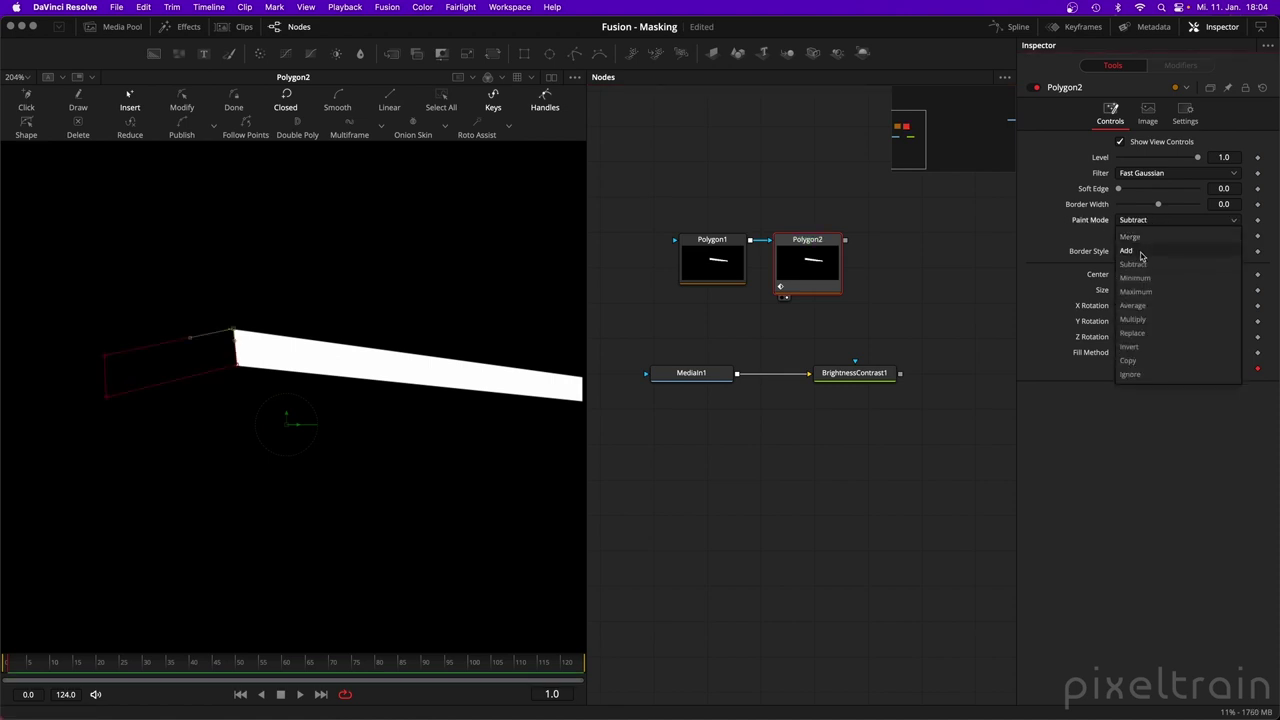
pyautogui.click(1144, 251)
pyautogui.click(1145, 220)
pyautogui.click(1136, 236)
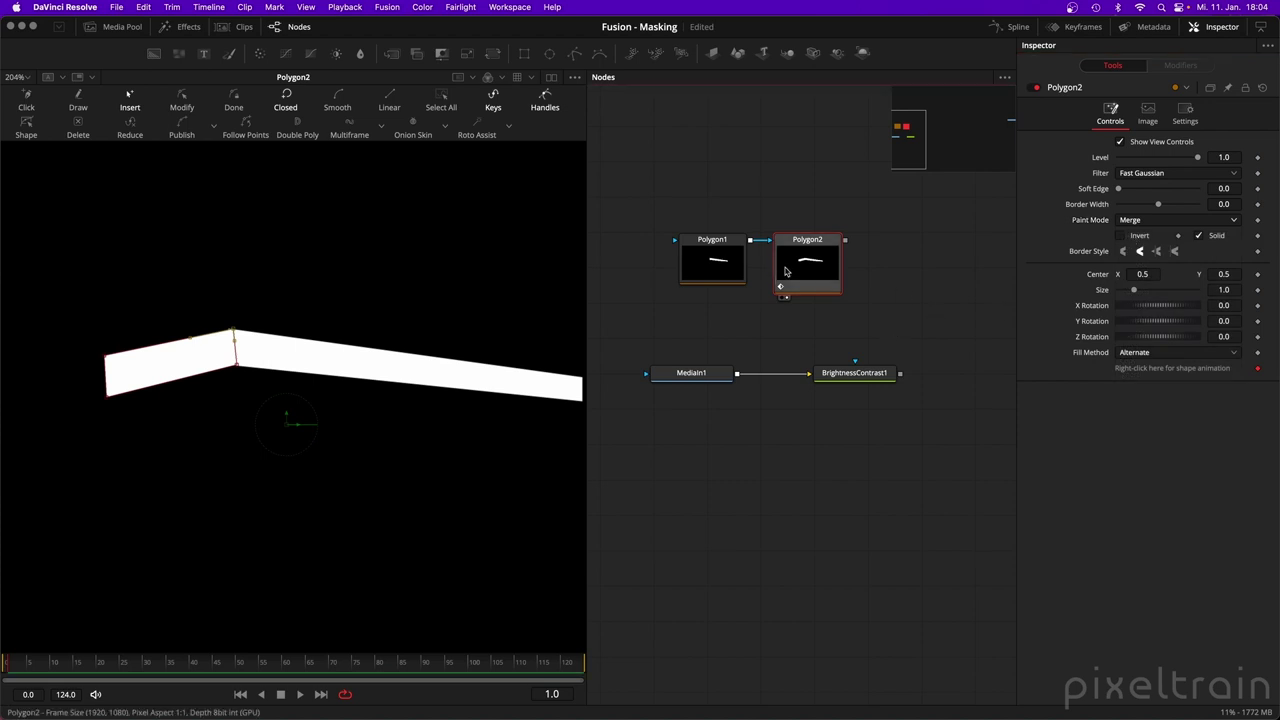
# Delete Polygon2 and show BrightnessContrast1 in the viewer again.
pyautogui.press('Delete')
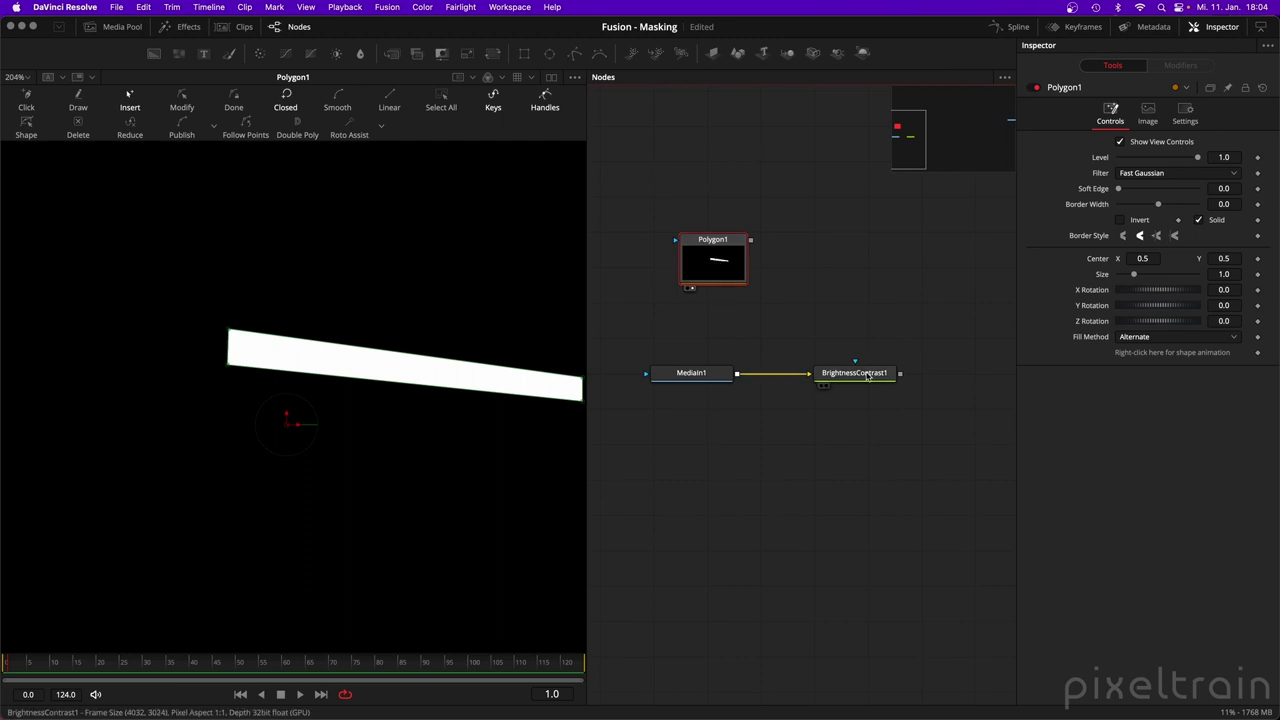
pyautogui.click(824, 385)
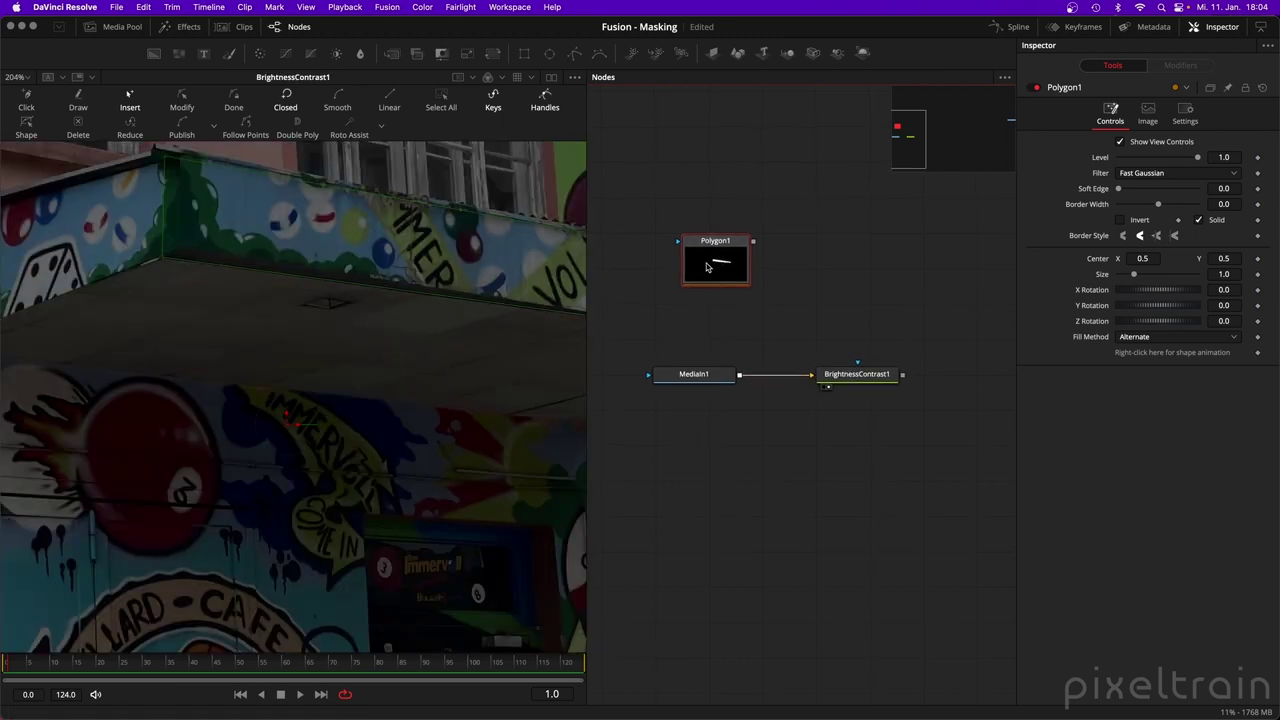
pyautogui.moveTo(693, 266); pyautogui.dragTo(733, 265)
# Reopen Polygon1's polyline and append points around the canopy's painted side face, closing the shape at the upper front corner.
pyautogui.scroll(-4, 316, 310)
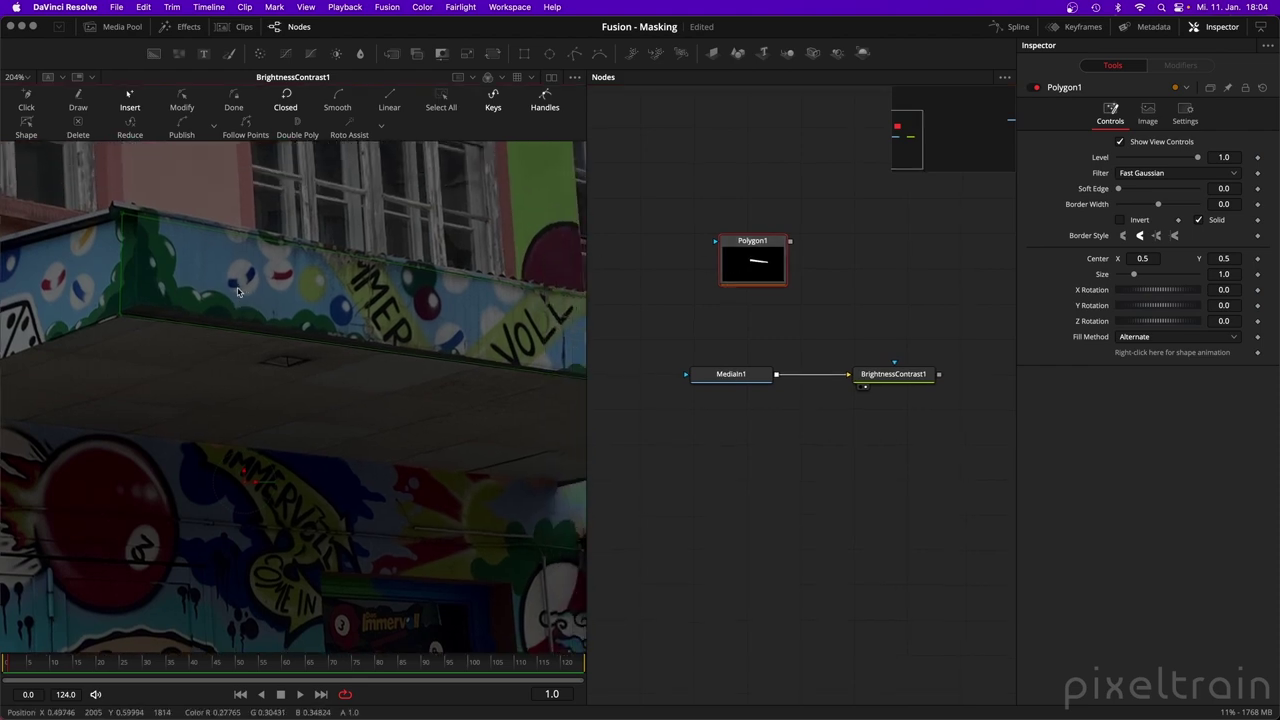
pyautogui.scroll(-4, 316, 310)
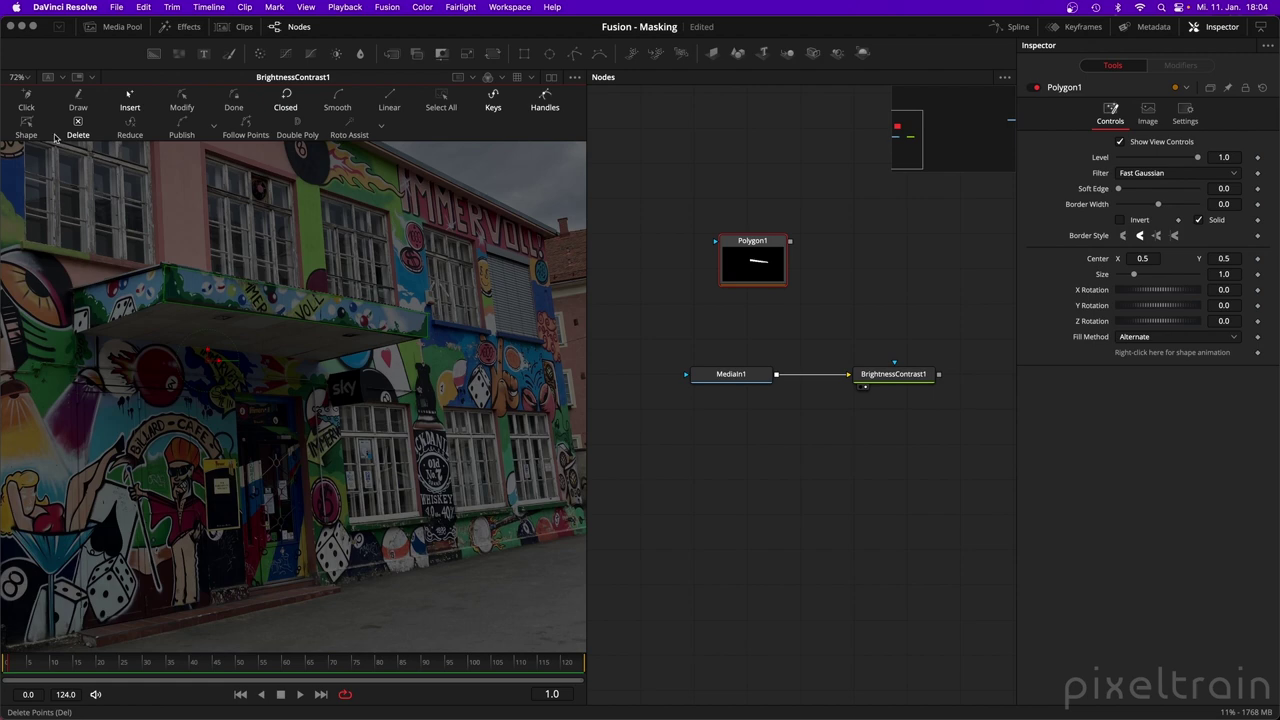
pyautogui.scroll(4, 140, 272)
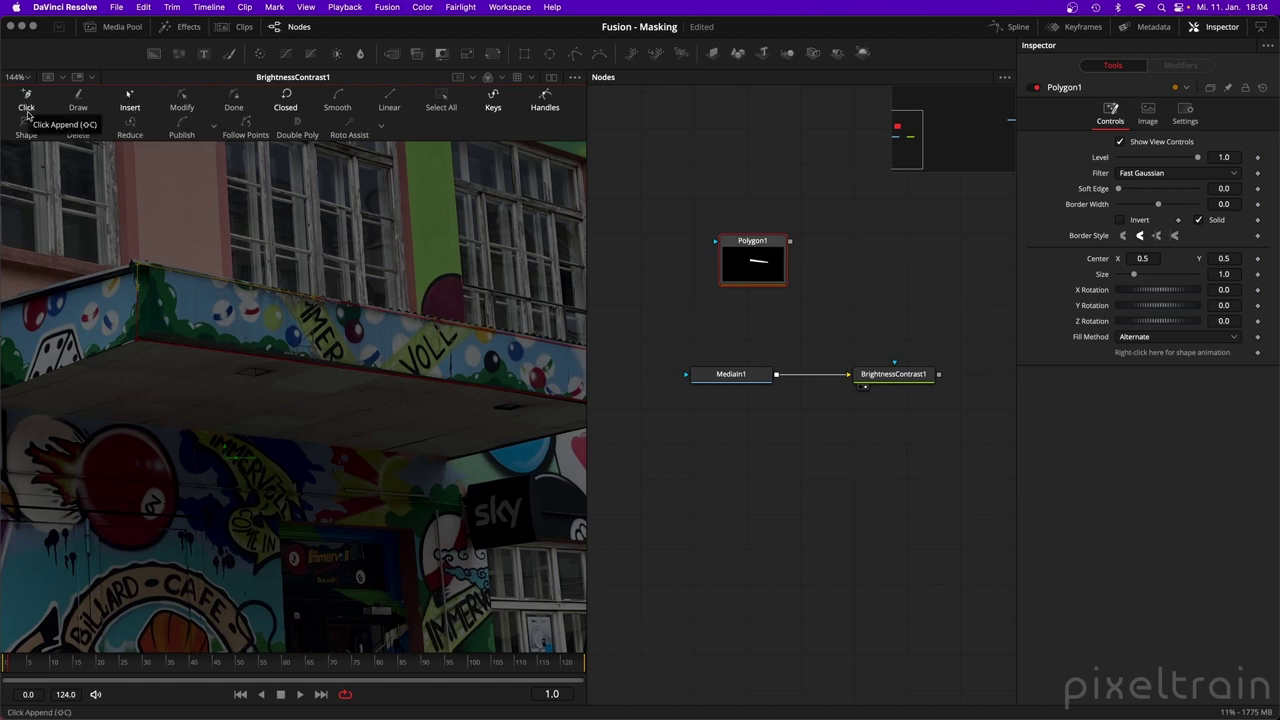
pyautogui.click(286, 100)
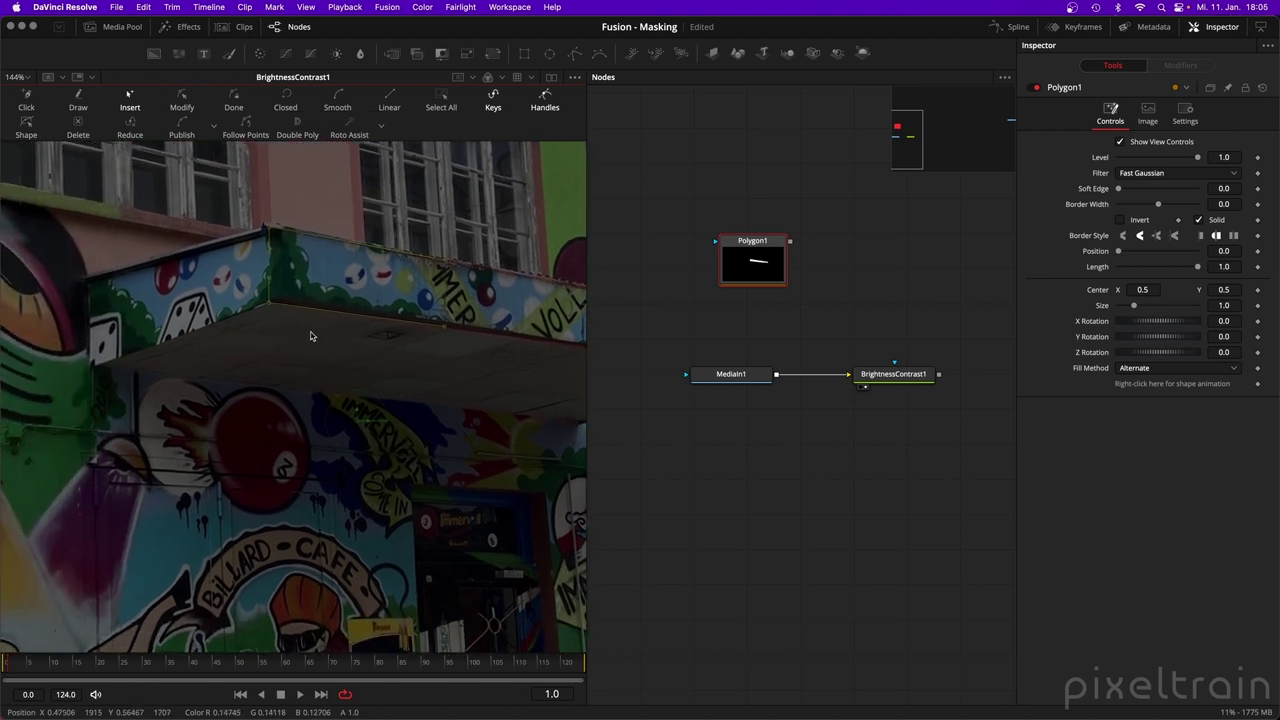
pyautogui.click(268, 231)
pyautogui.scroll(-5, 452, 226)
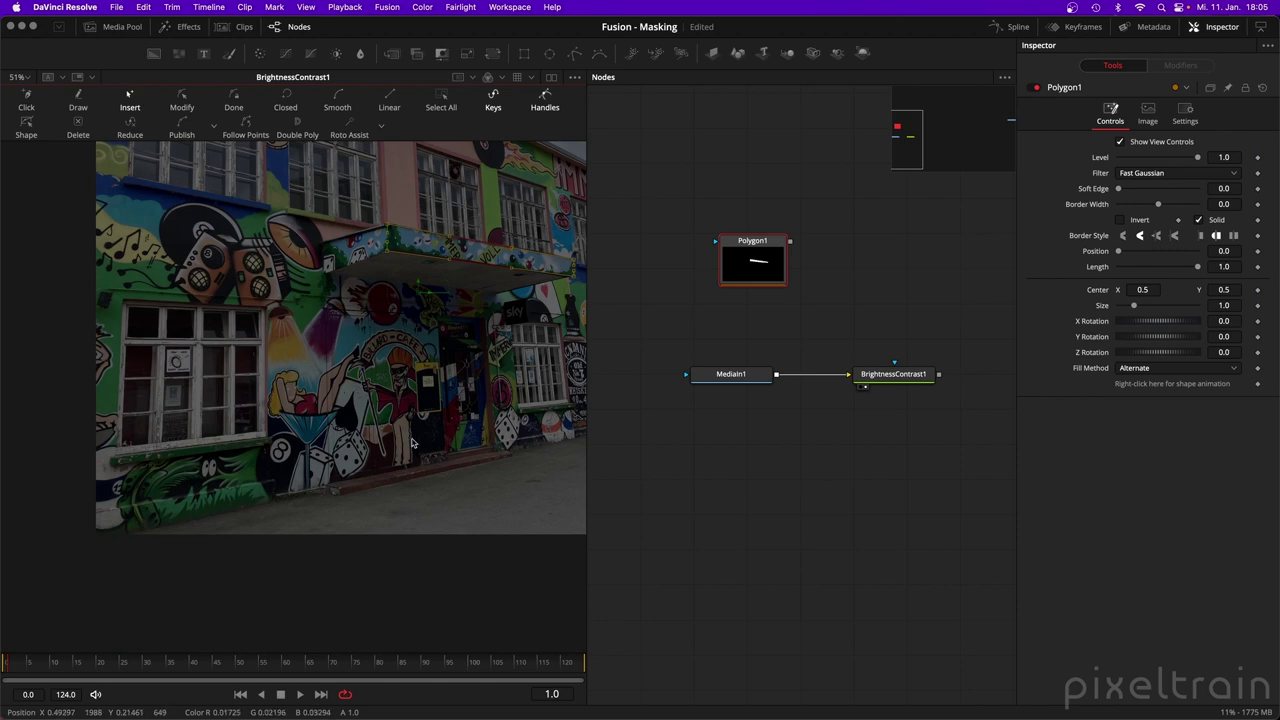
pyautogui.scroll(3, 480, 290)
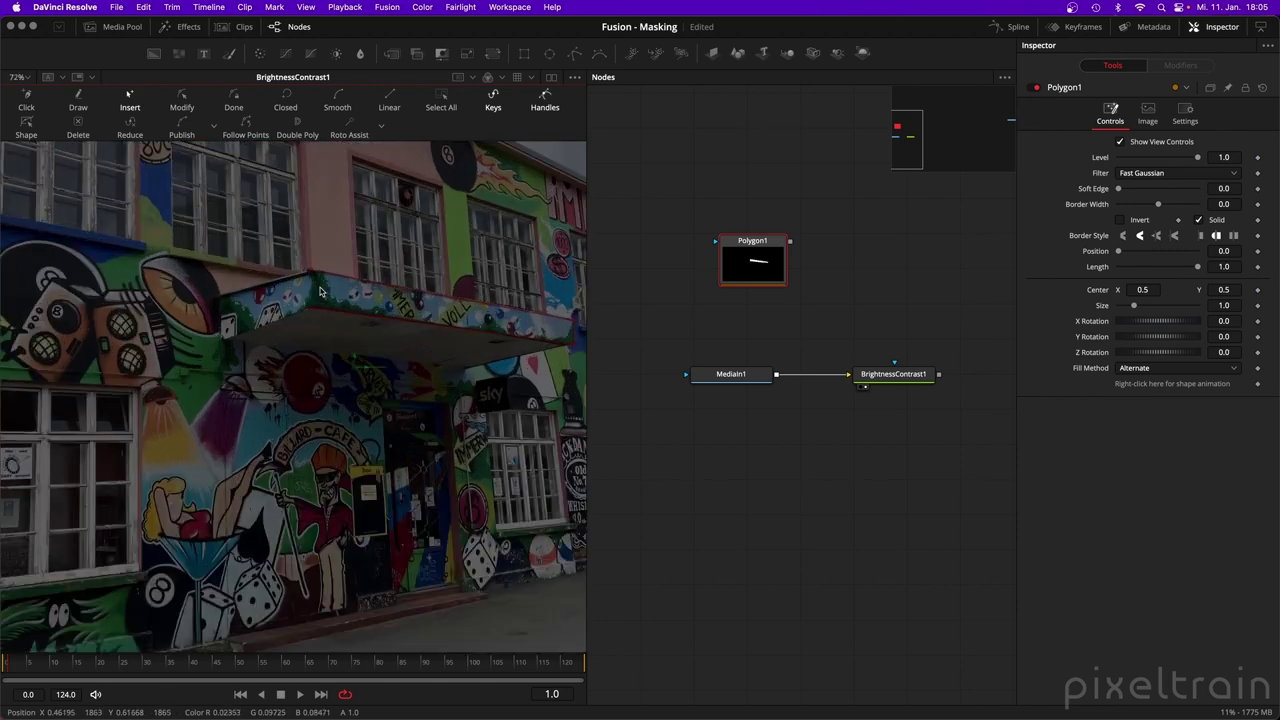
pyautogui.scroll(4, 320, 291)
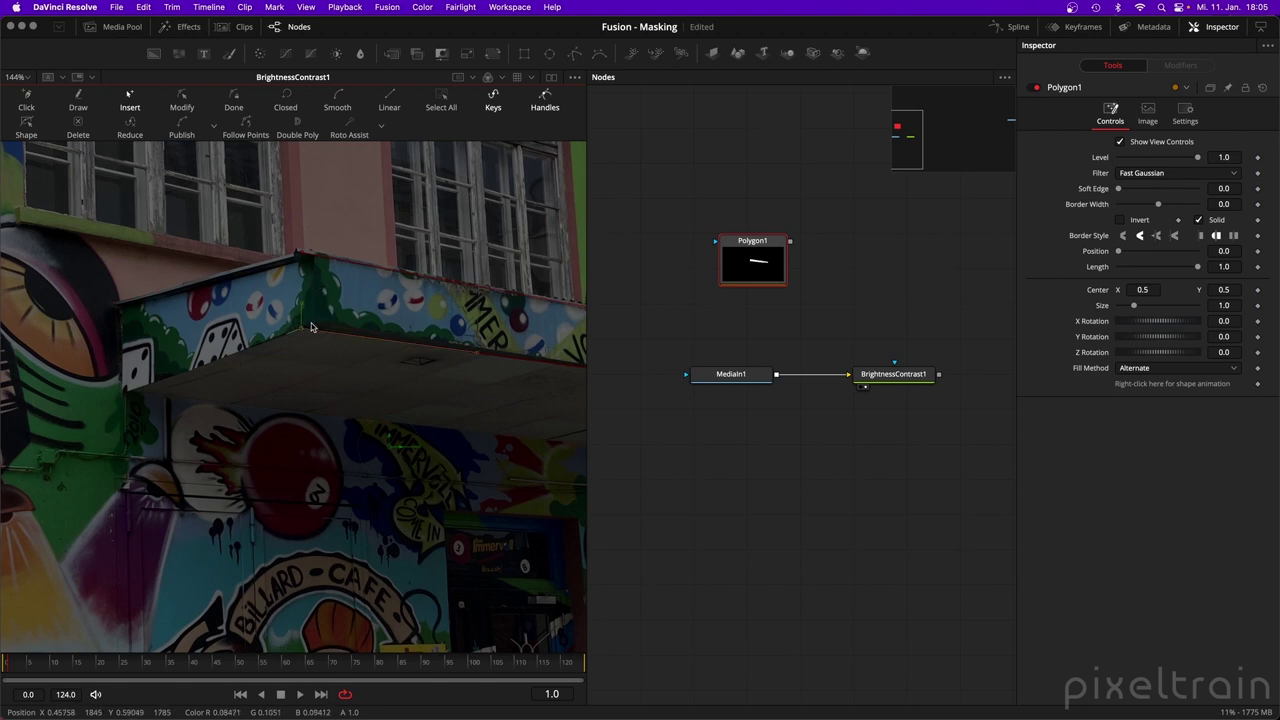
pyautogui.click(25, 105)
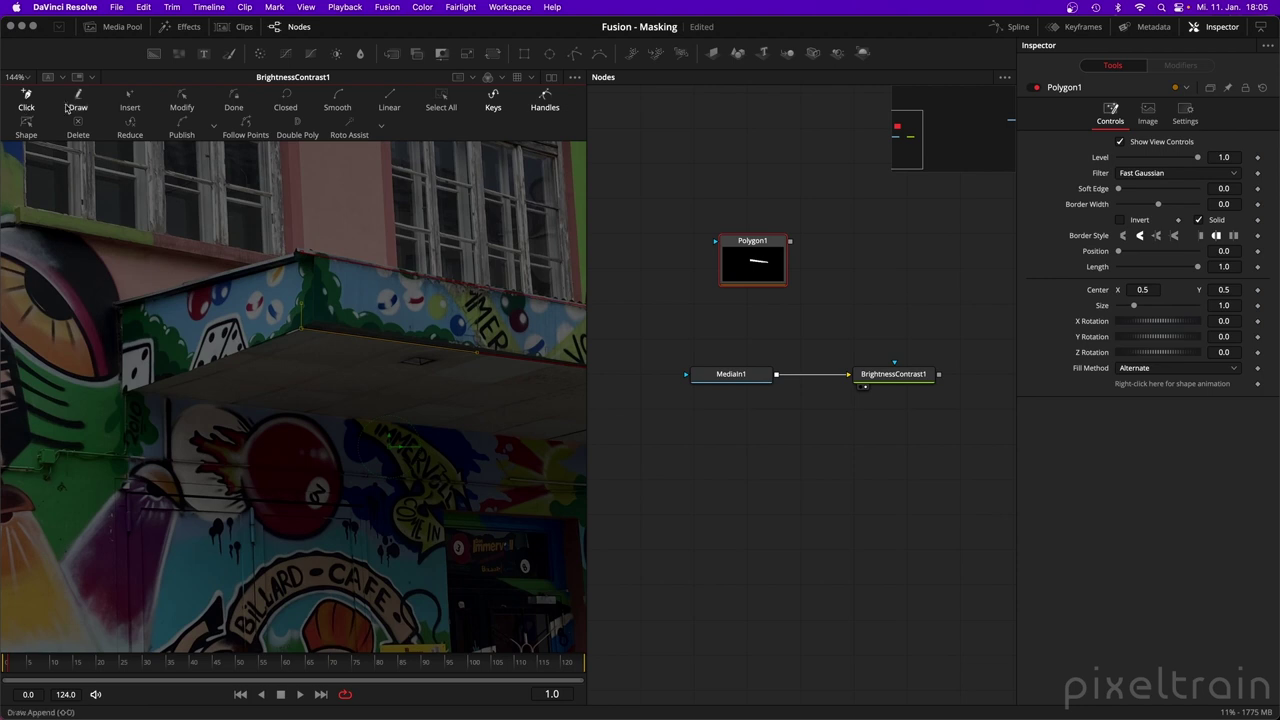
pyautogui.click(120, 394)
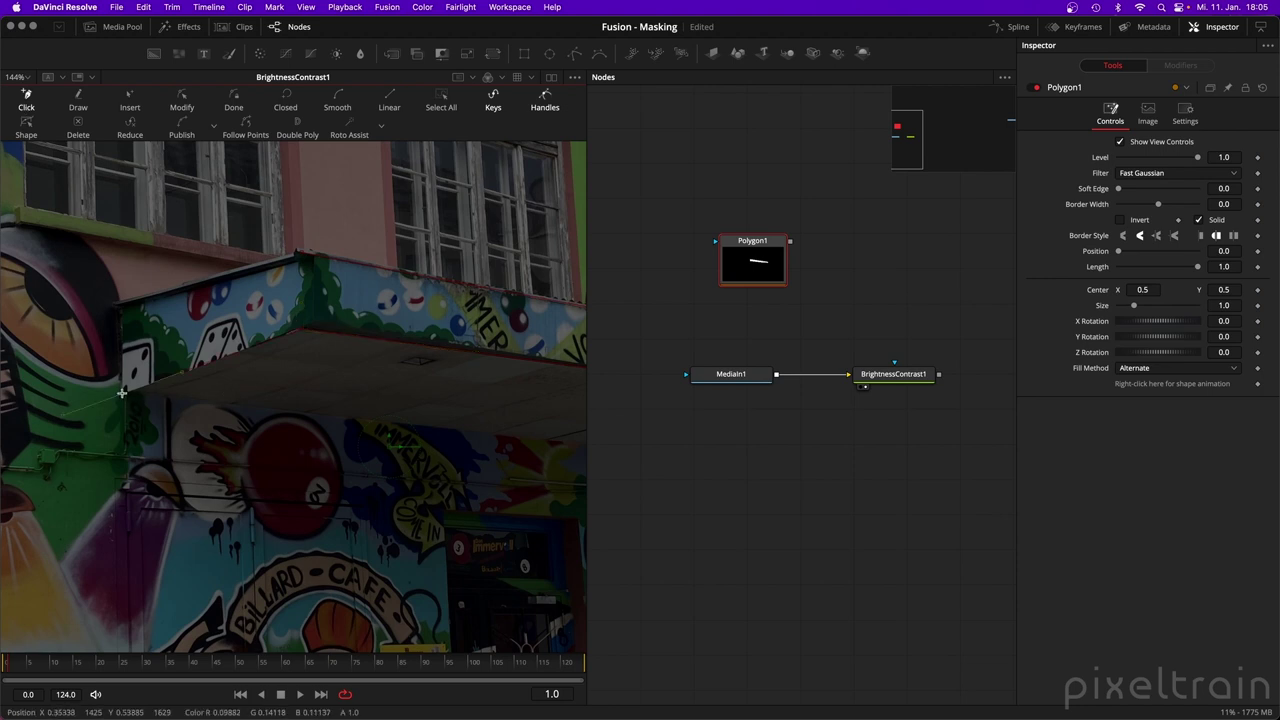
pyautogui.click(120, 304)
pyautogui.click(304, 257)
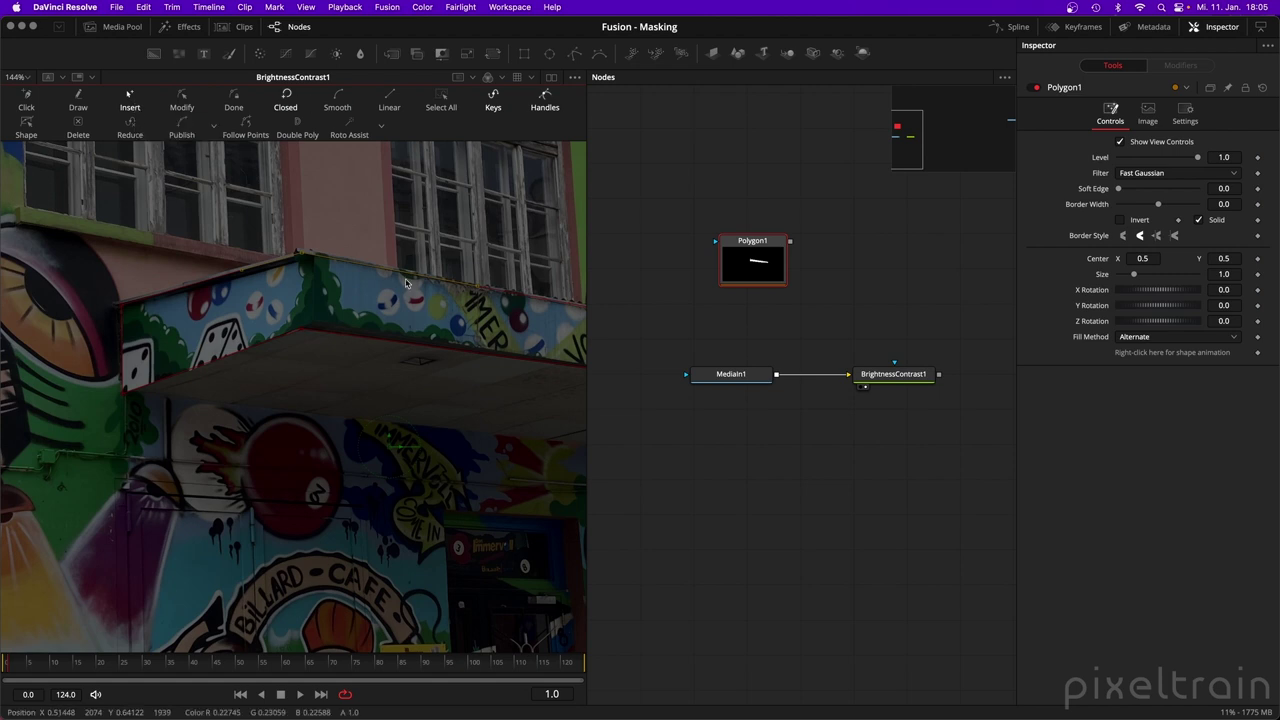
# In Insert mode, try adding and shifting a point along the lower edge of the canopy's side face.
pyautogui.click(131, 102)
pyautogui.click(301, 332)
pyautogui.moveTo(471, 355); pyautogui.dragTo(490, 293)
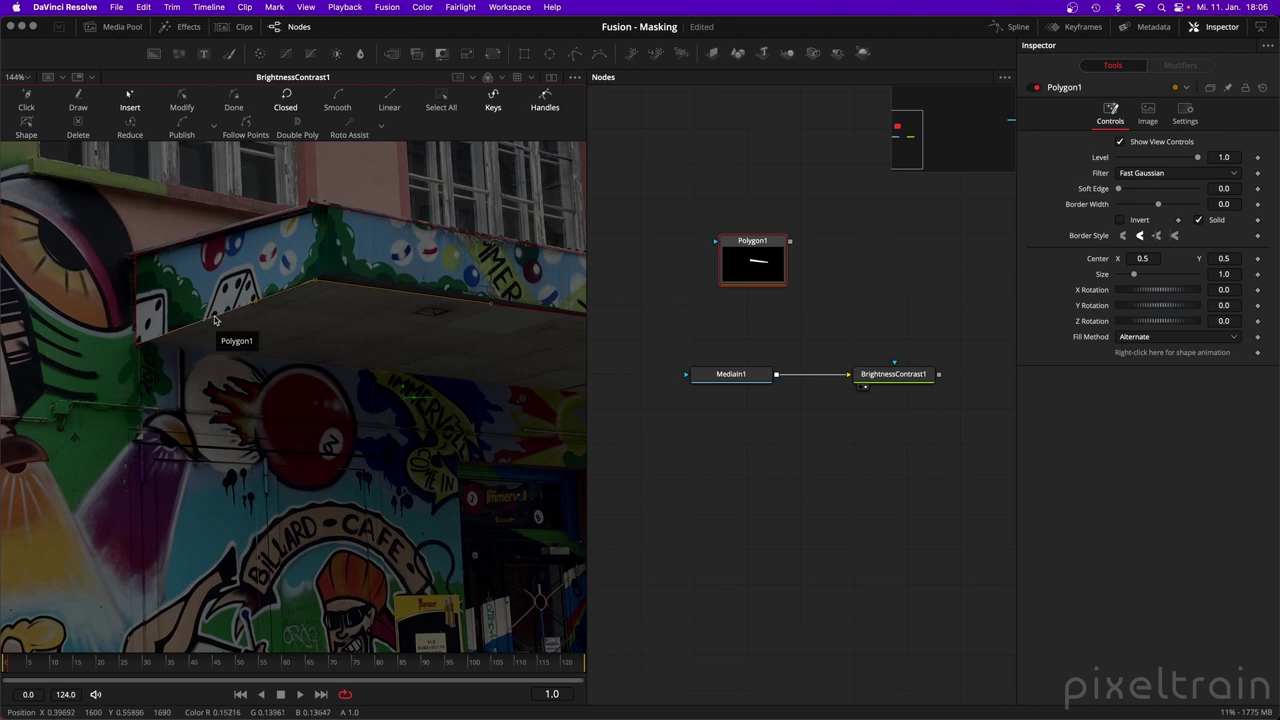
pyautogui.moveTo(214, 320); pyautogui.dragTo(226, 345)
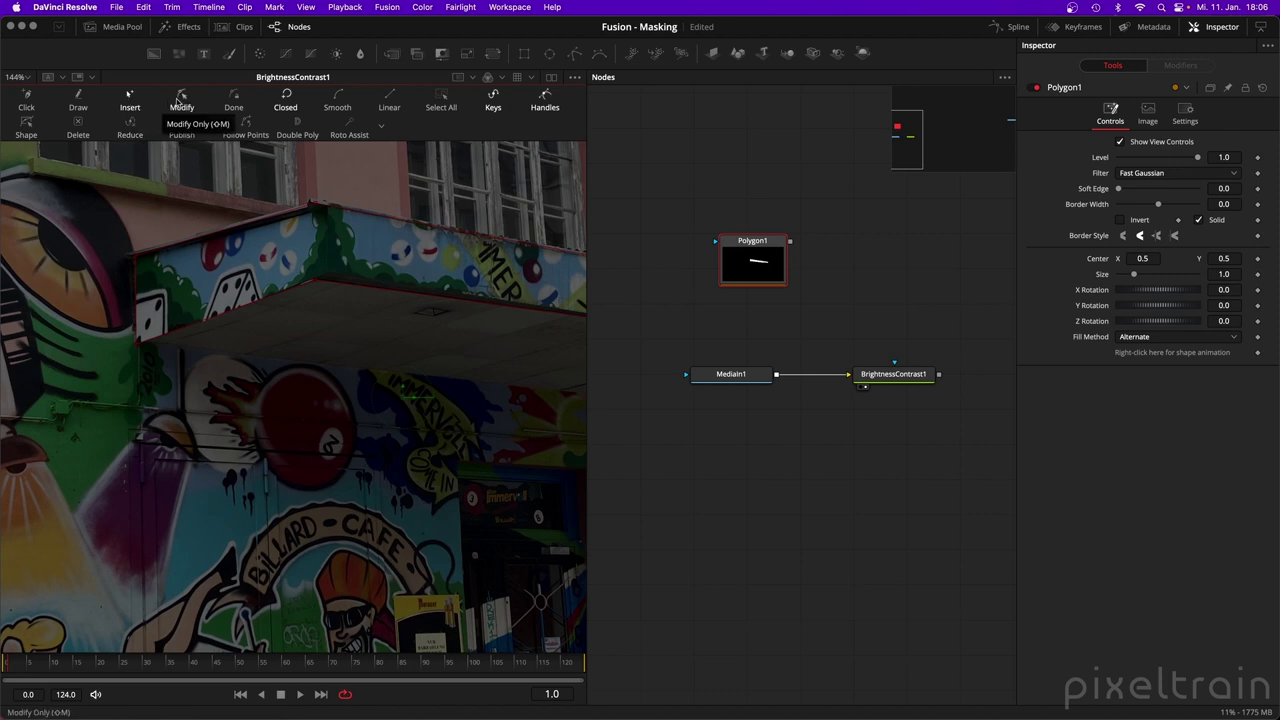
# Box-select the mask points around the canopy's side in Modify Only mode, switch the polyline to Done and return to Modify Only.
pyautogui.click(180, 98)
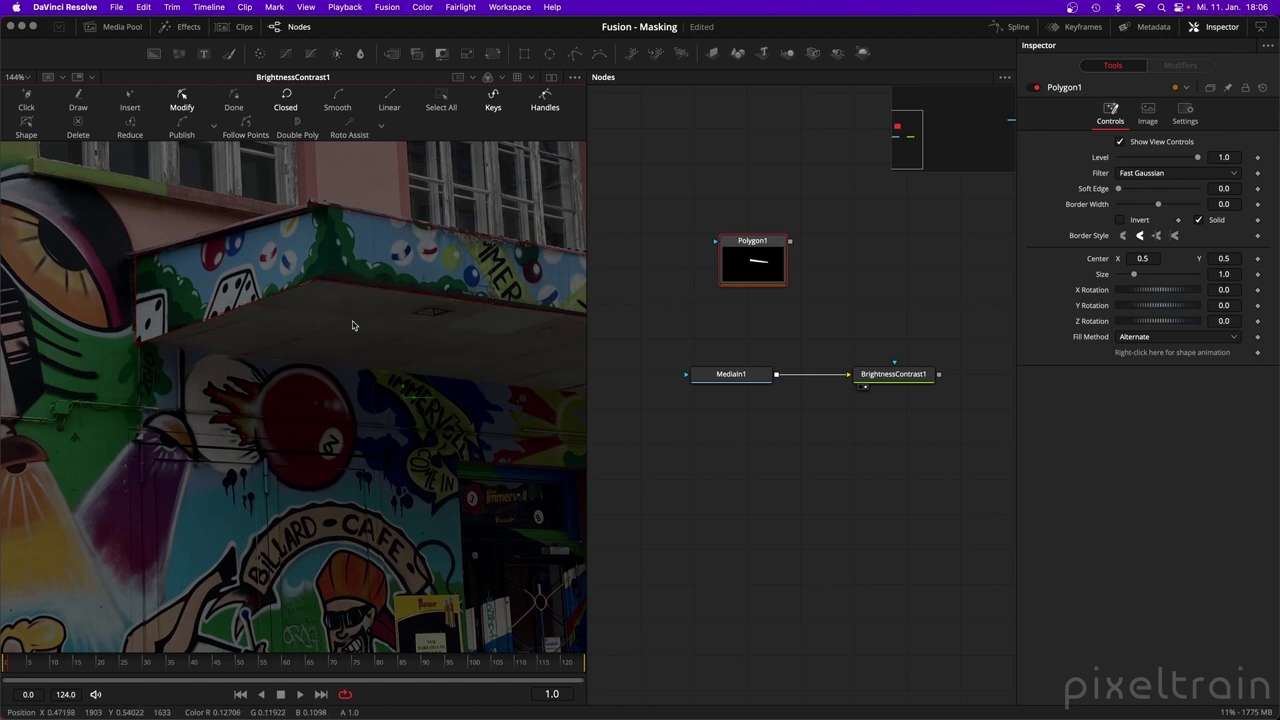
pyautogui.moveTo(370, 170); pyautogui.dragTo(112, 408)
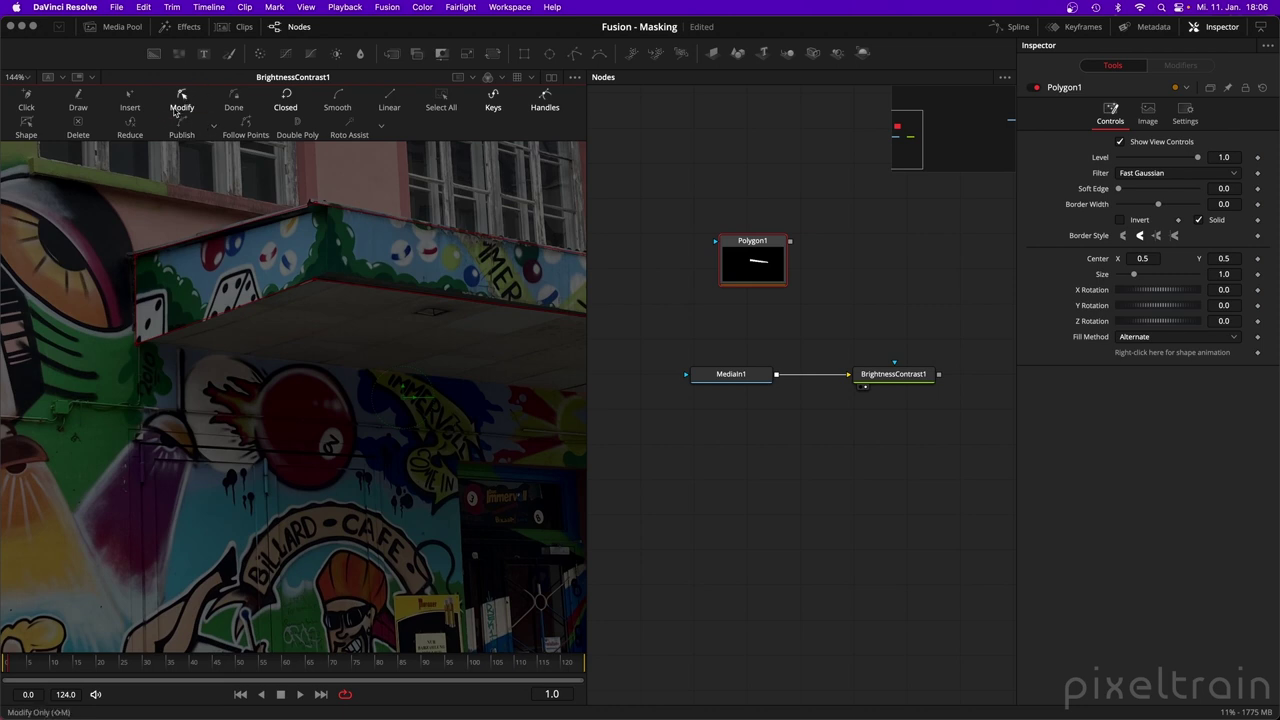
pyautogui.click(233, 102)
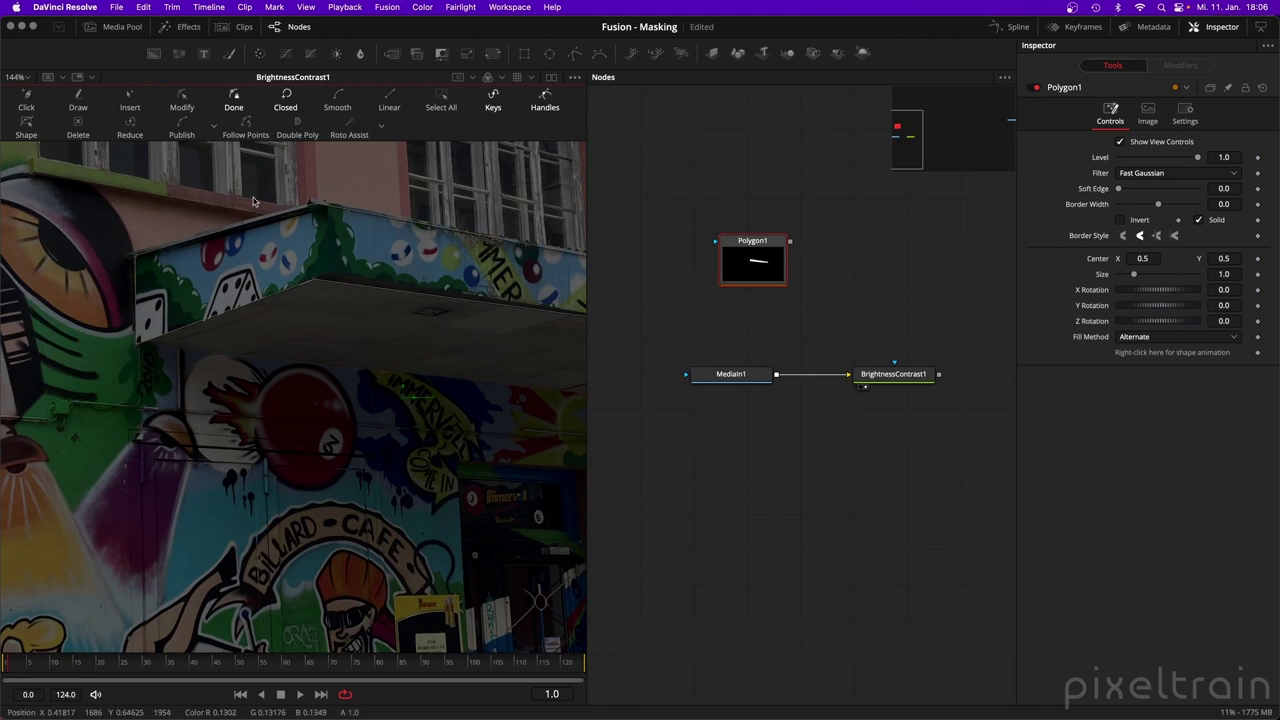
pyautogui.scroll(-2, 320, 259)
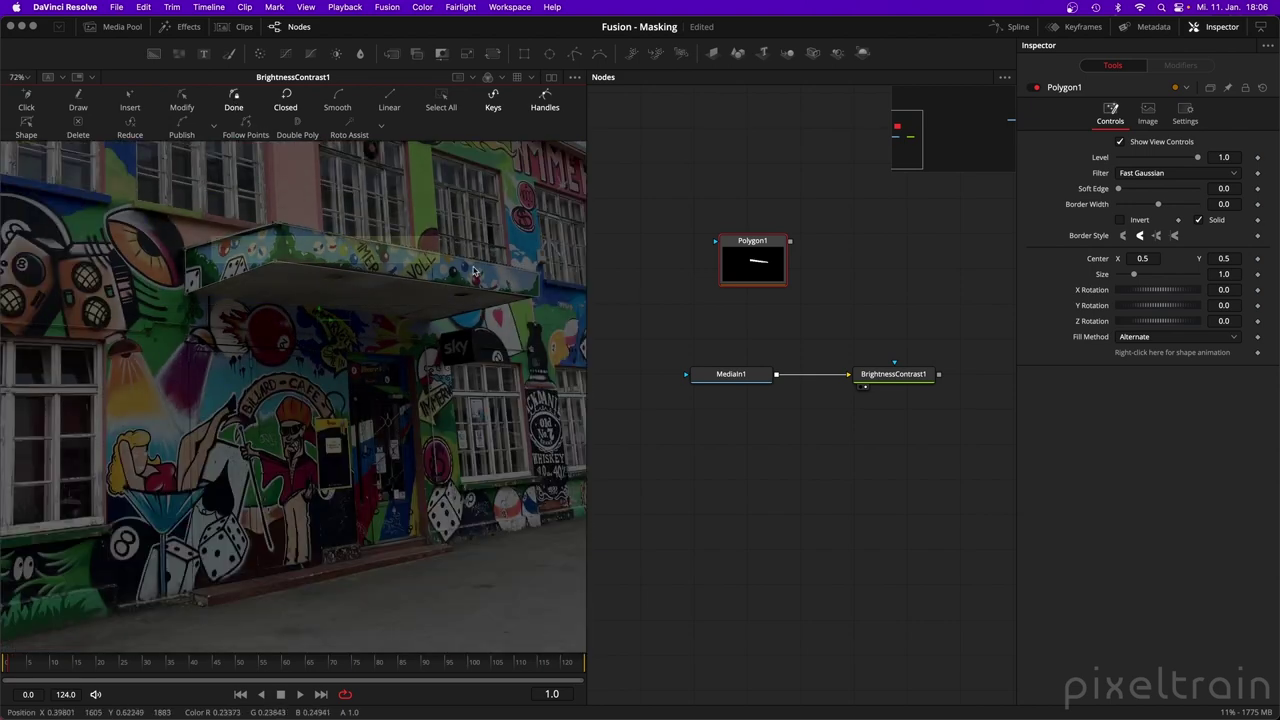
pyautogui.hotkey('shift', 'm')
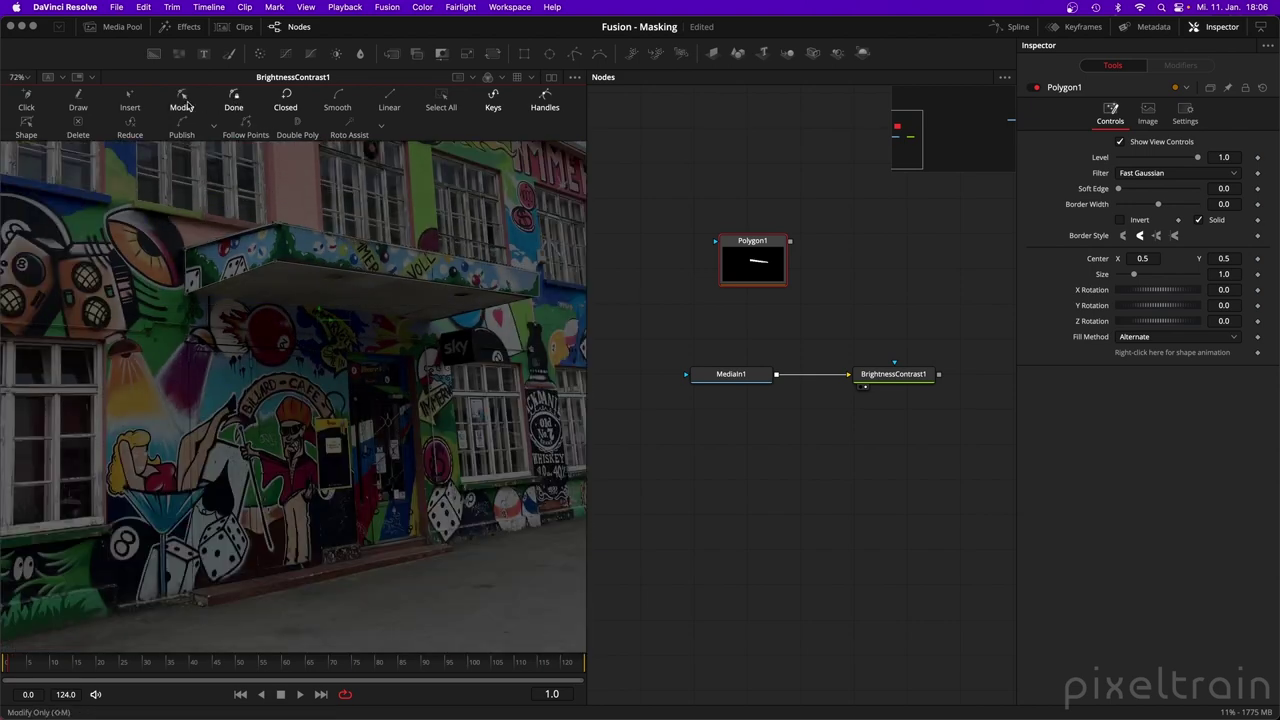
# Try smooth handles on the mask's lower front corner point and set the point back to Linear.
pyautogui.scroll(2, 270, 215)
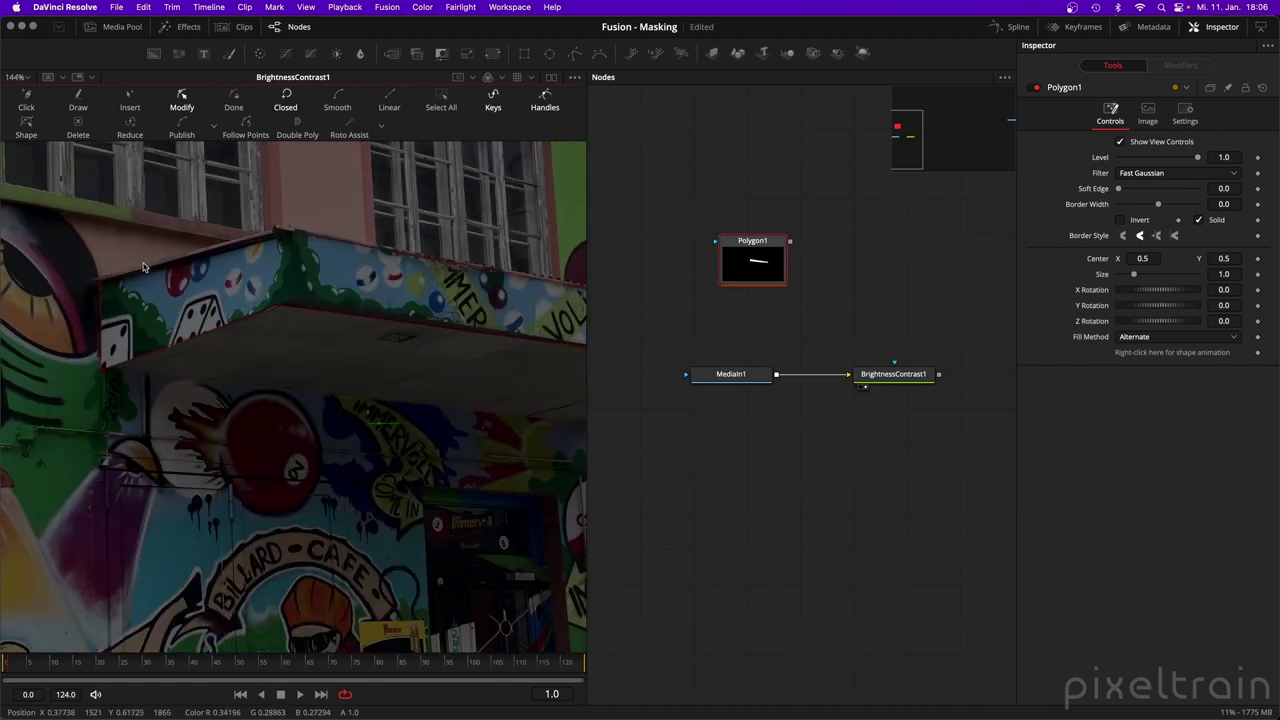
pyautogui.scroll(2, 284, 275)
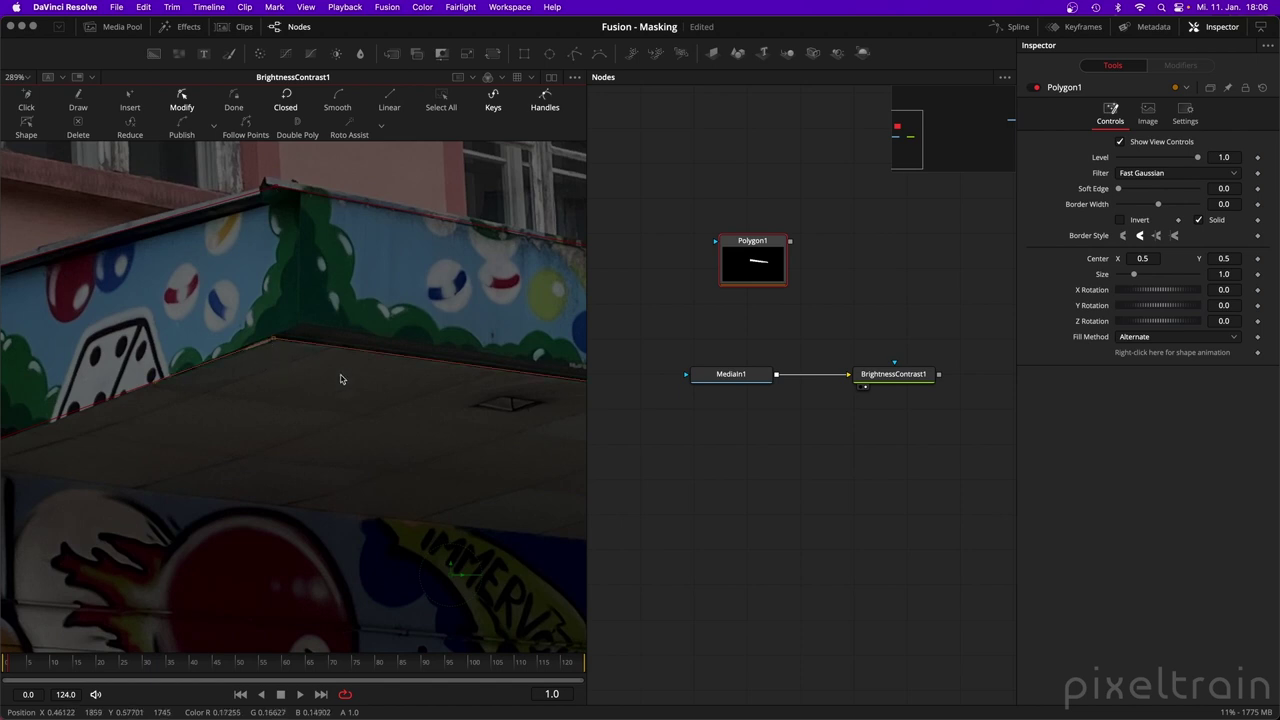
pyautogui.scroll(-2, 344, 378)
pyautogui.hscroll(2, 320, 386)
pyautogui.scroll(-1, 320, 386)
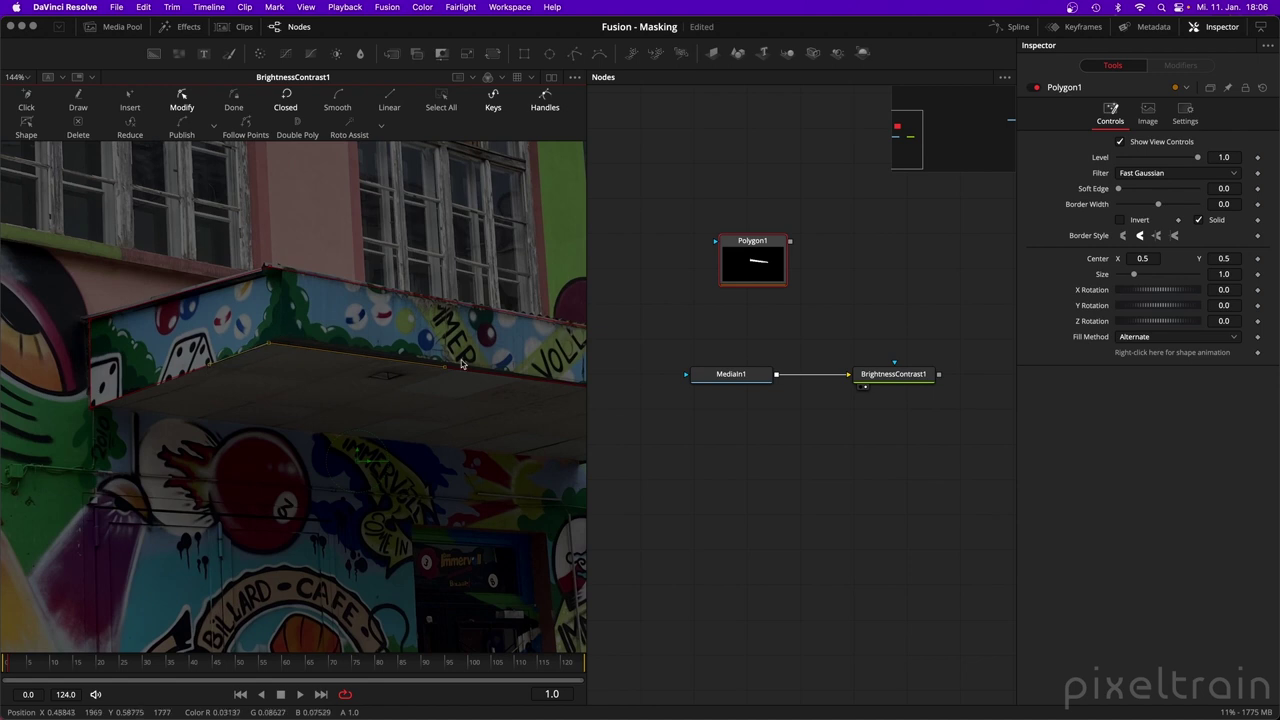
pyautogui.moveTo(270, 350)
pyautogui.mouseDown()
pyautogui.moveTo(383, 427)
pyautogui.moveTo(338, 378)
pyautogui.moveTo(325, 408)
pyautogui.moveTo(330, 348)
pyautogui.moveTo(313, 415)
pyautogui.moveTo(264, 346)
pyautogui.moveTo(237, 380)
pyautogui.moveTo(268, 348)
pyautogui.mouseUp()
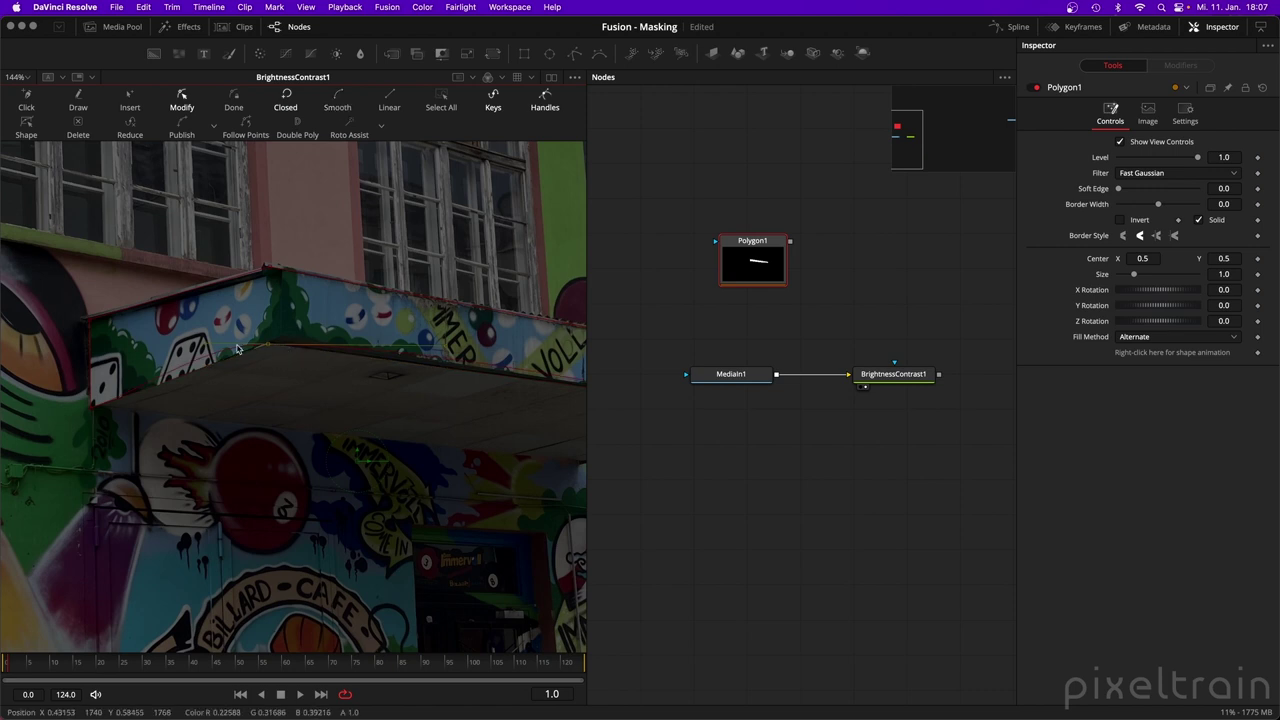
pyautogui.moveTo(270, 350)
pyautogui.mouseDown()
pyautogui.moveTo(282, 432)
pyautogui.moveTo(268, 349)
pyautogui.mouseUp()
pyautogui.click(395, 106)
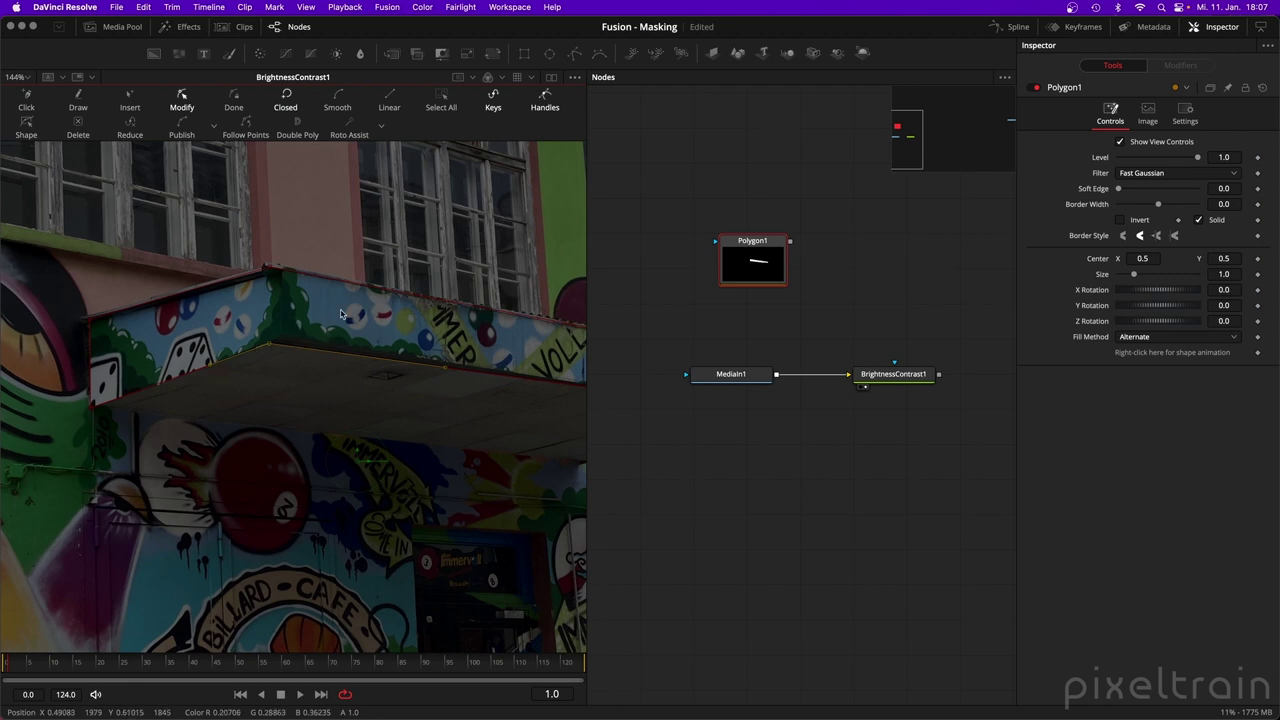
# Select all points of Polygon1's polyline through the polyline's options in the viewer.
pyautogui.scroll(-4, 345, 325)
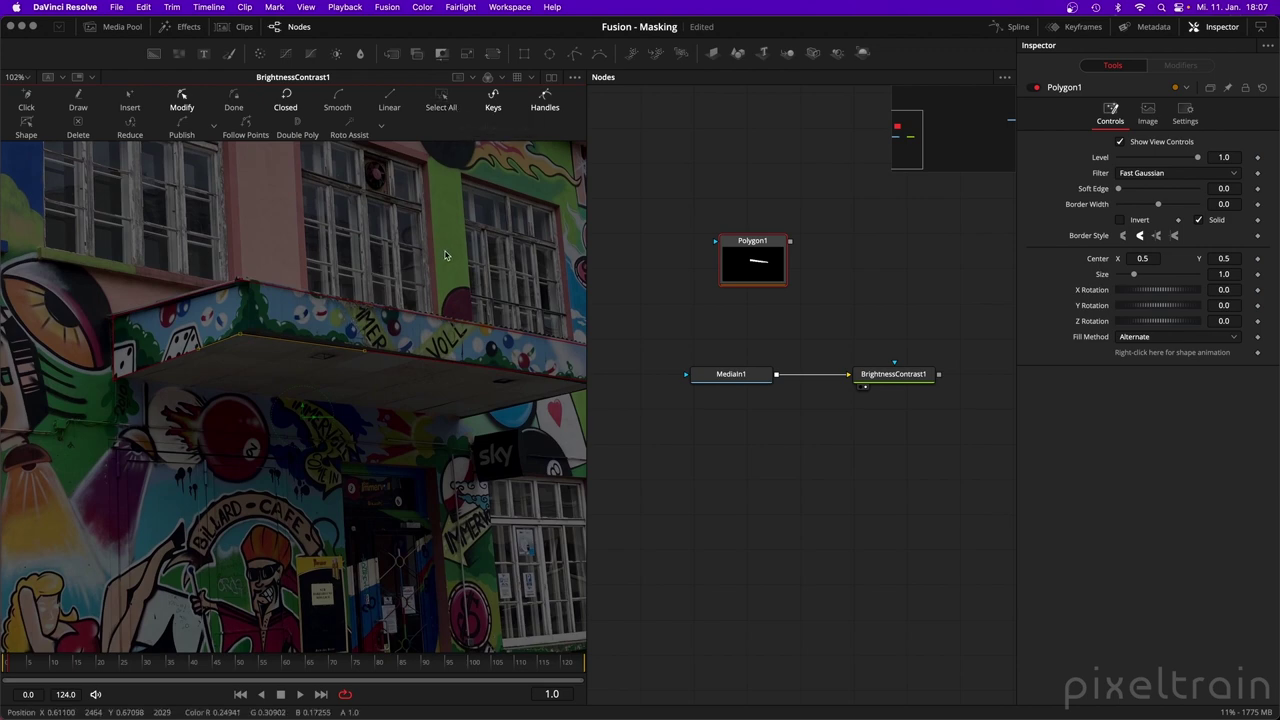
pyautogui.scroll(-3, 445, 256)
pyautogui.hscroll(2, 480, 300)
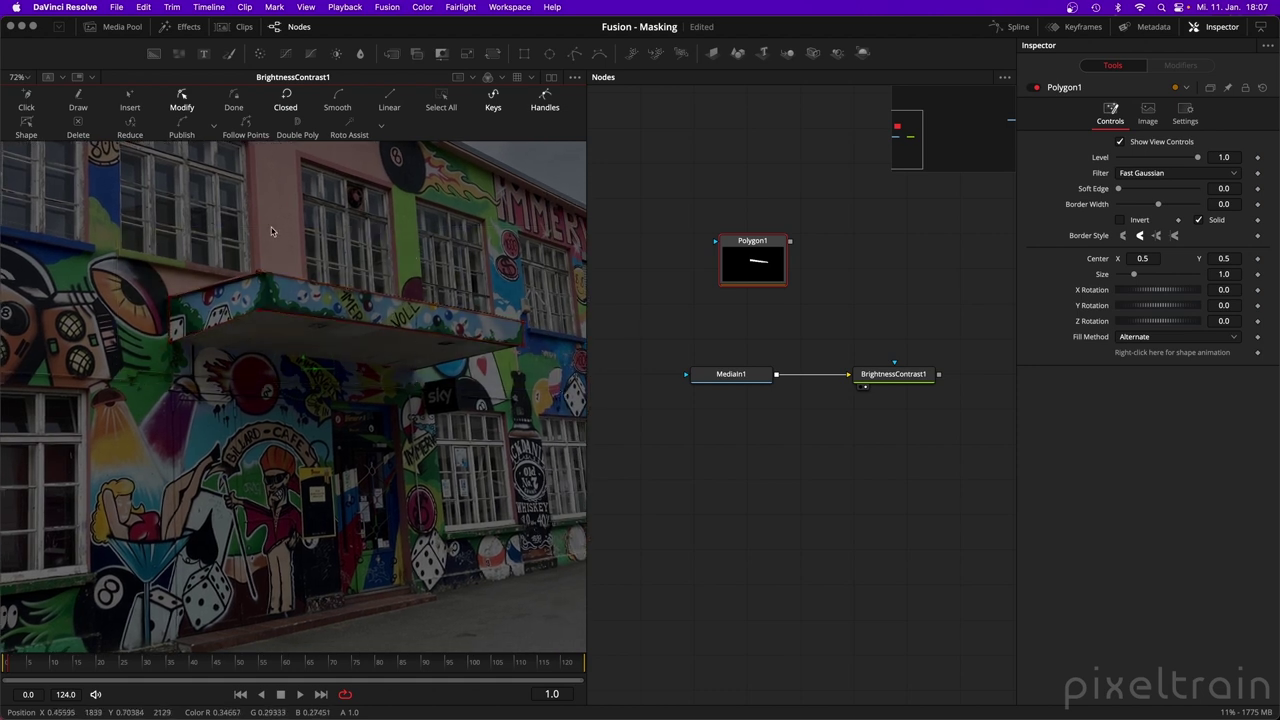
pyautogui.rightClick(312, 263)
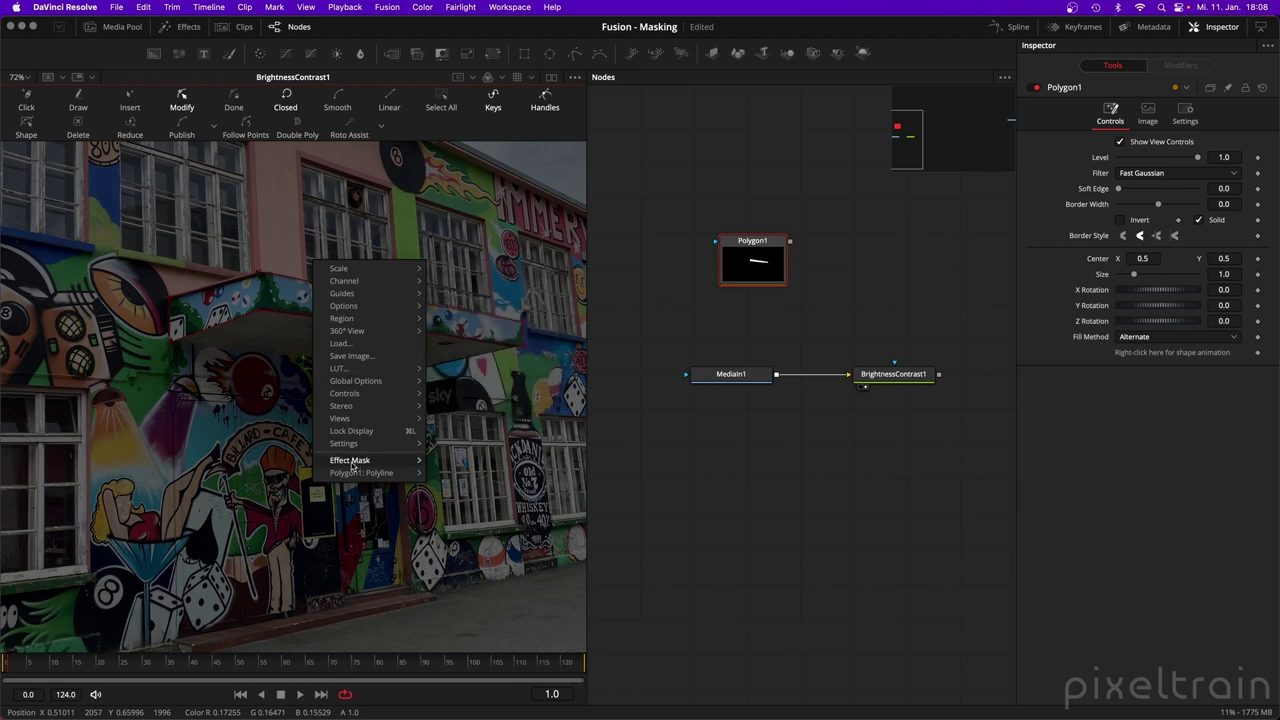
pyautogui.moveTo(352, 465)
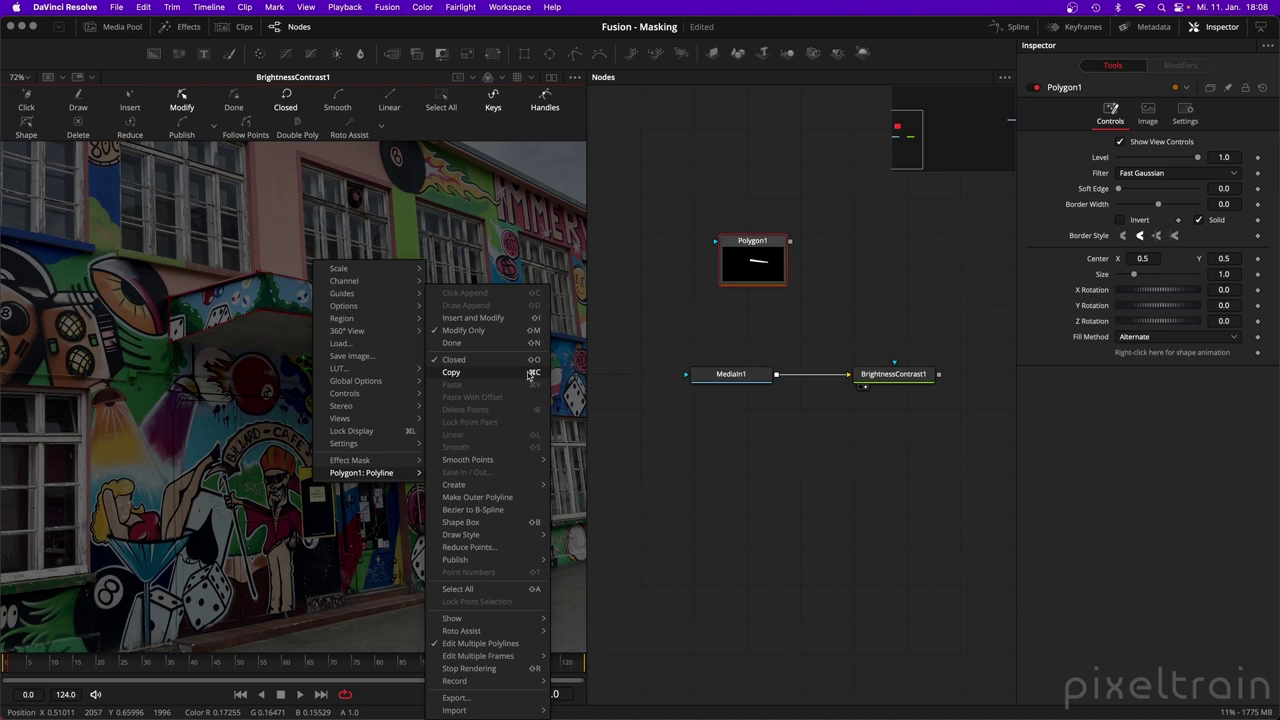
pyautogui.click(519, 592)
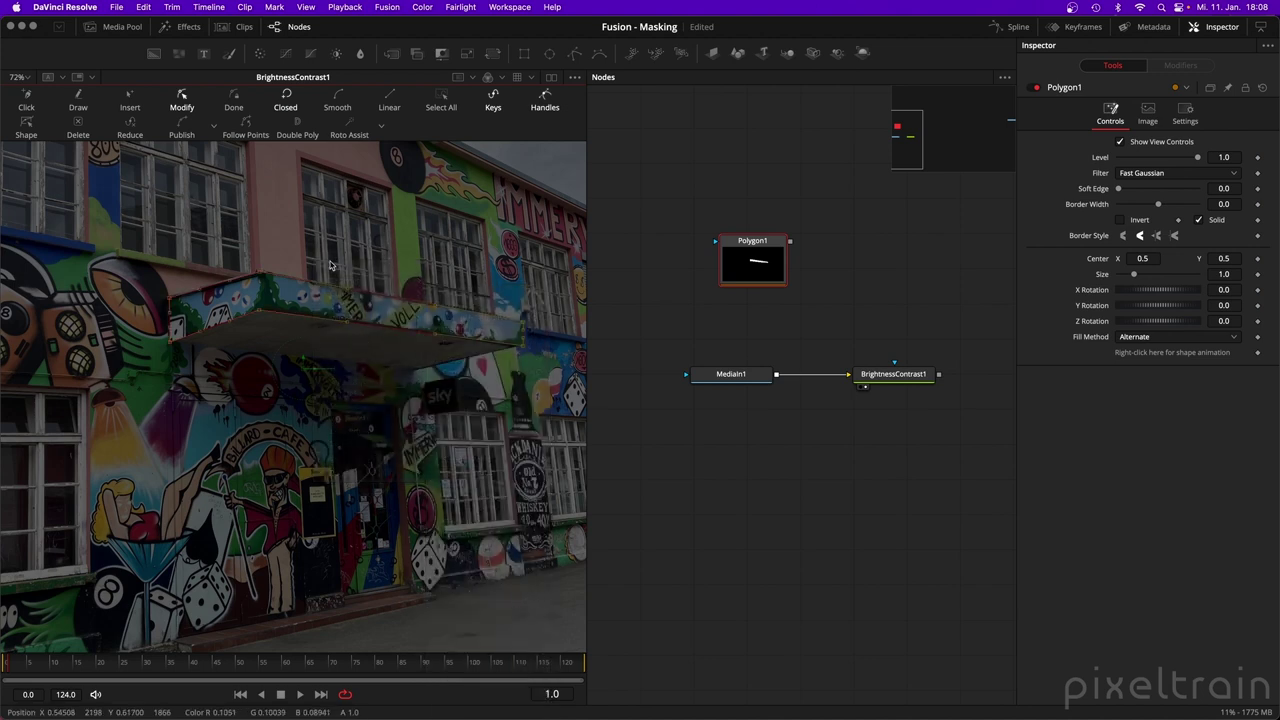
# Try smoothing the canopy mask's points, set them back to Linear and check the shape along the canopy.
pyautogui.click(338, 105)
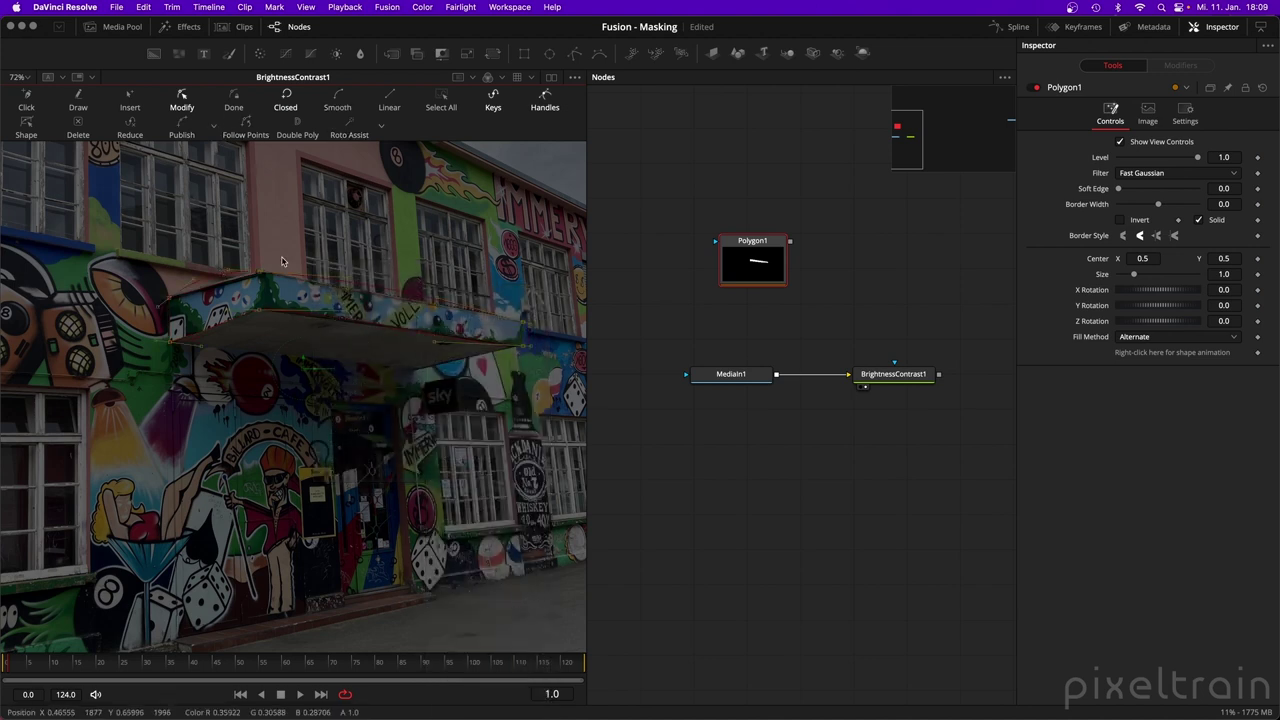
pyautogui.click(395, 98)
pyautogui.scroll(2, 410, 265)
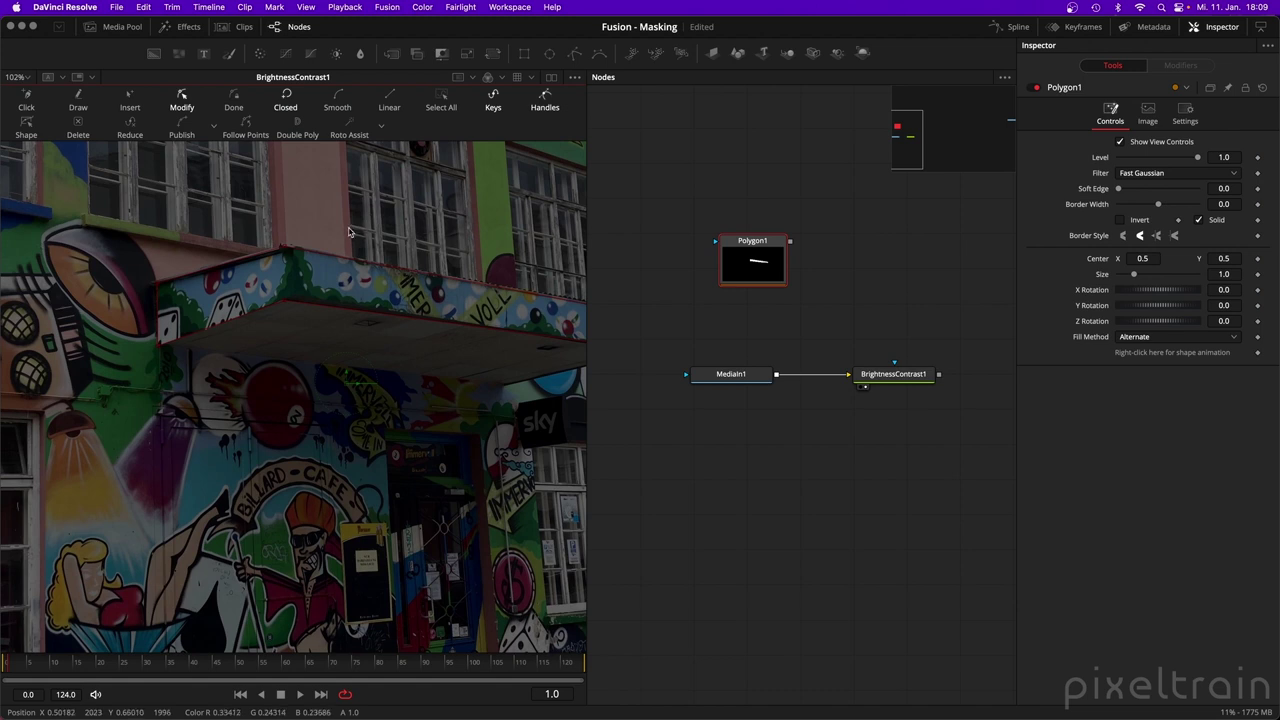
pyautogui.scroll(-2, 305, 222)
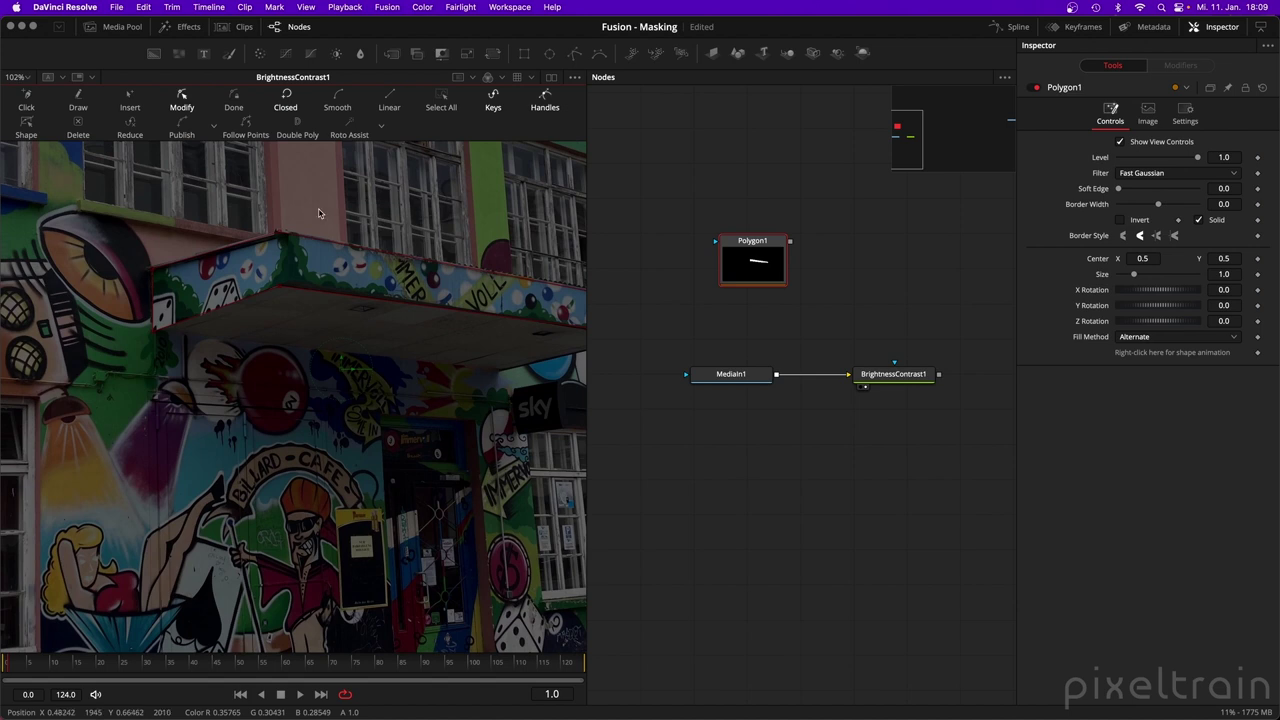
pyautogui.scroll(6, 312, 218)
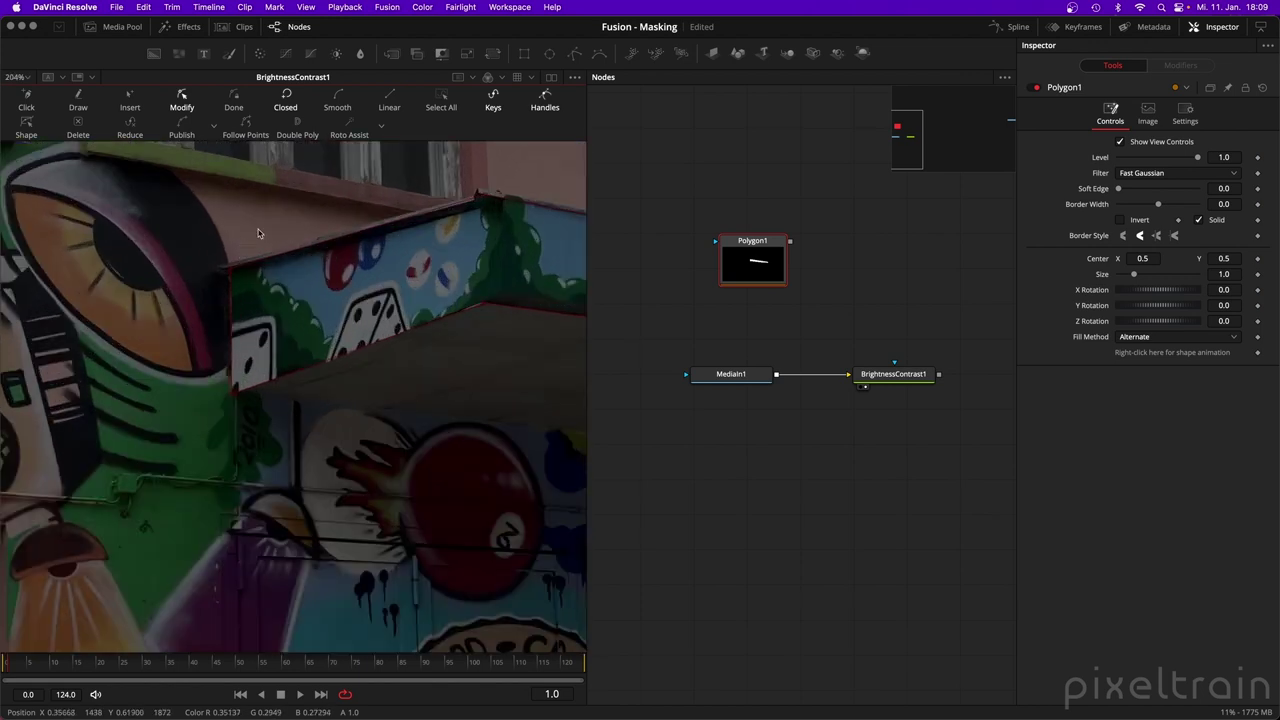
pyautogui.click(231, 397)
pyautogui.scroll(-5, 296, 331)
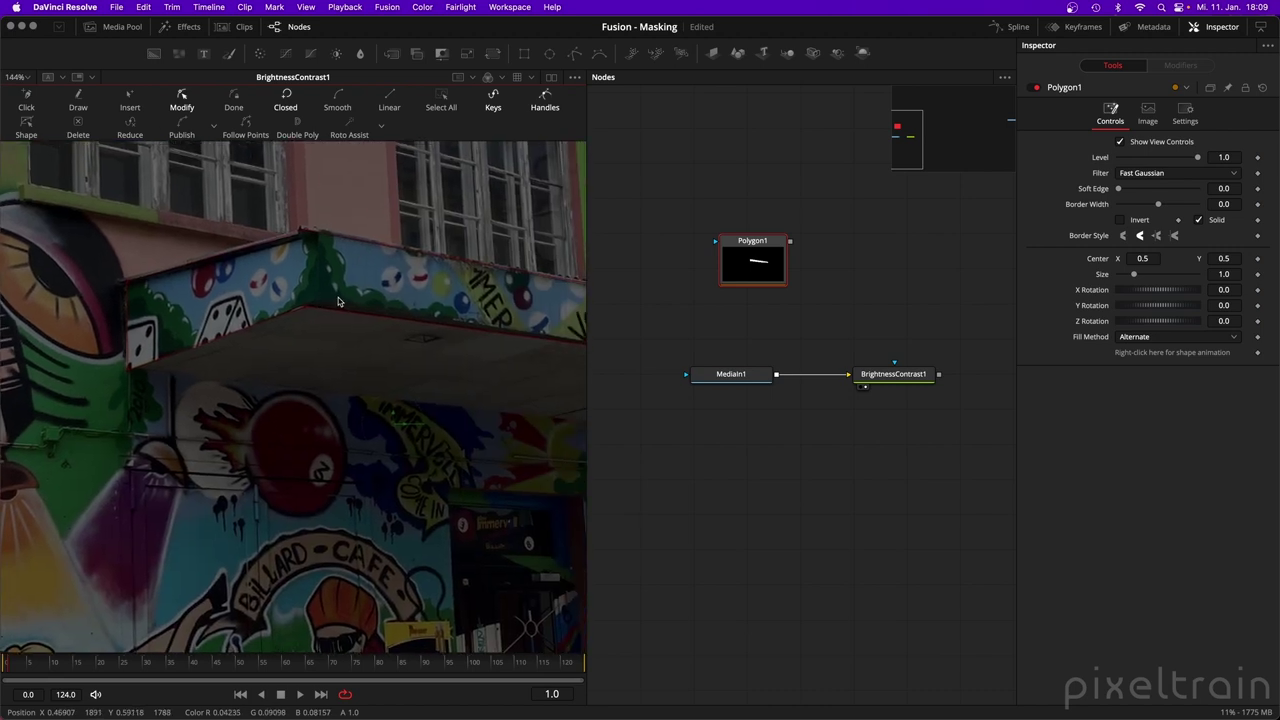
pyautogui.hscroll(5, 338, 300)
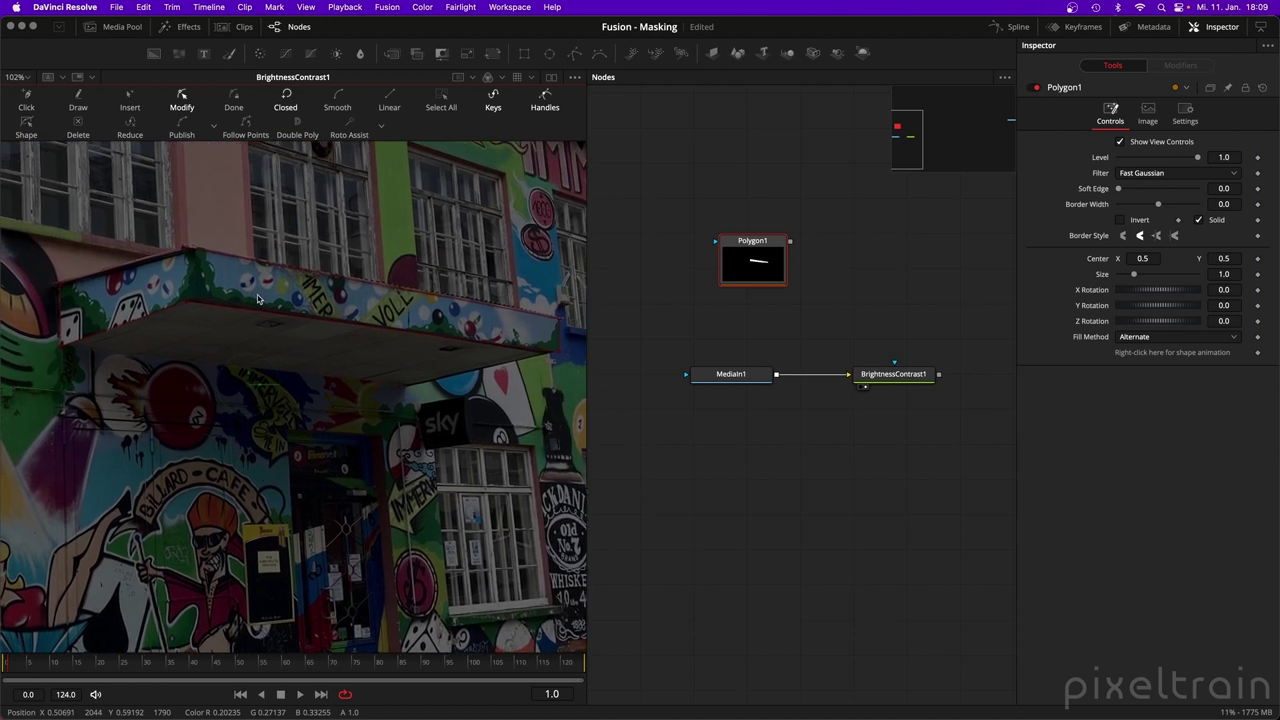
pyautogui.hscroll(-3, 271, 295)
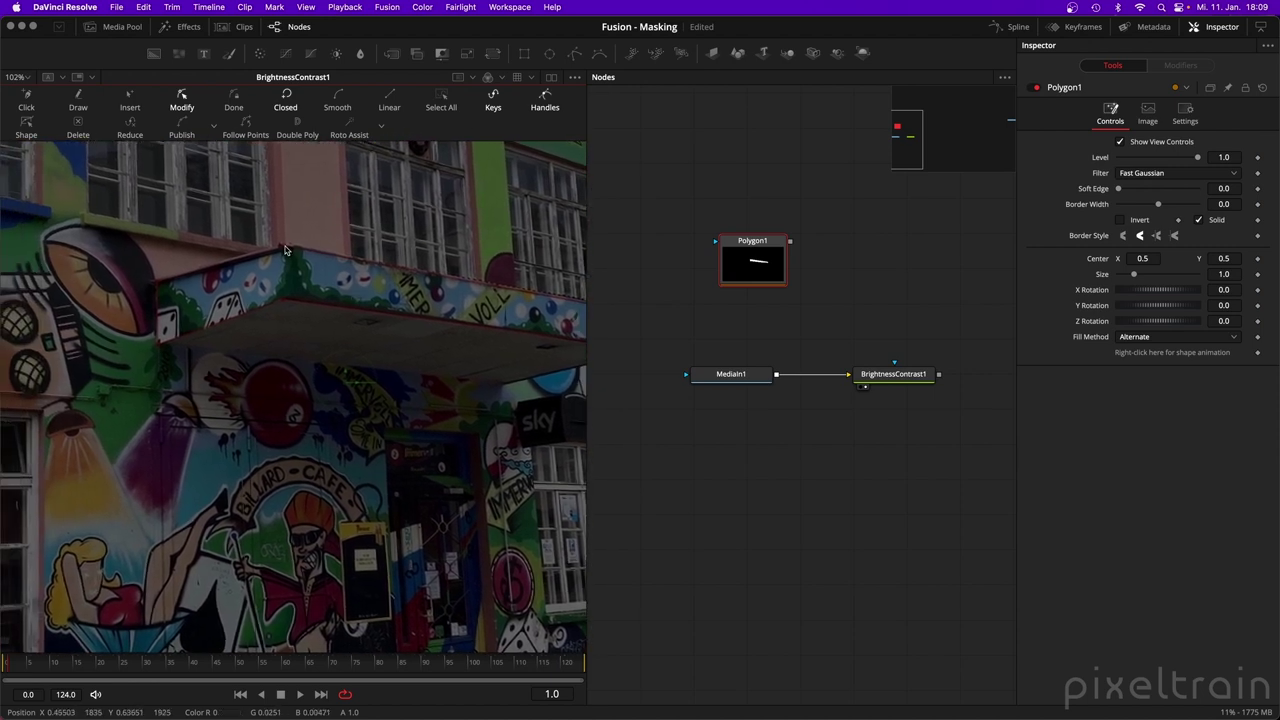
# Box-select the mask points around the canopy's side face, adjust them slightly with Shape Box and turn Shape Box off.
pyautogui.moveTo(112, 222); pyautogui.dragTo(305, 372)
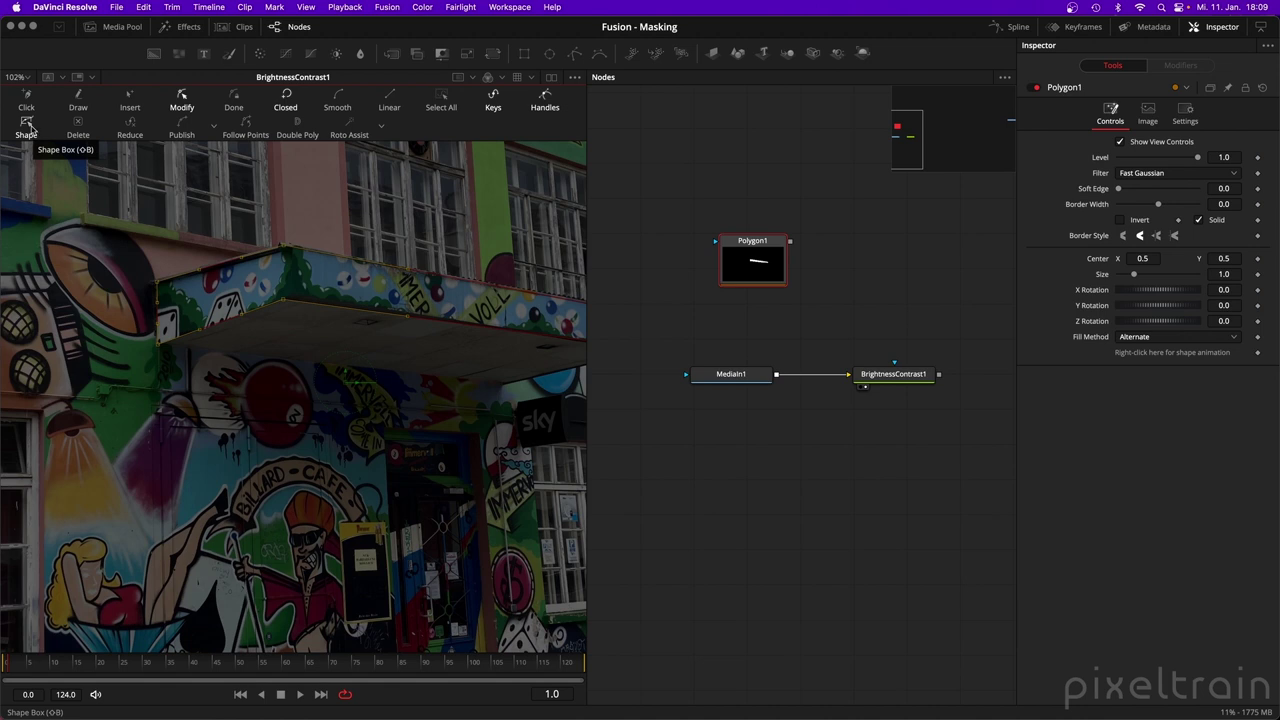
pyautogui.click(27, 127)
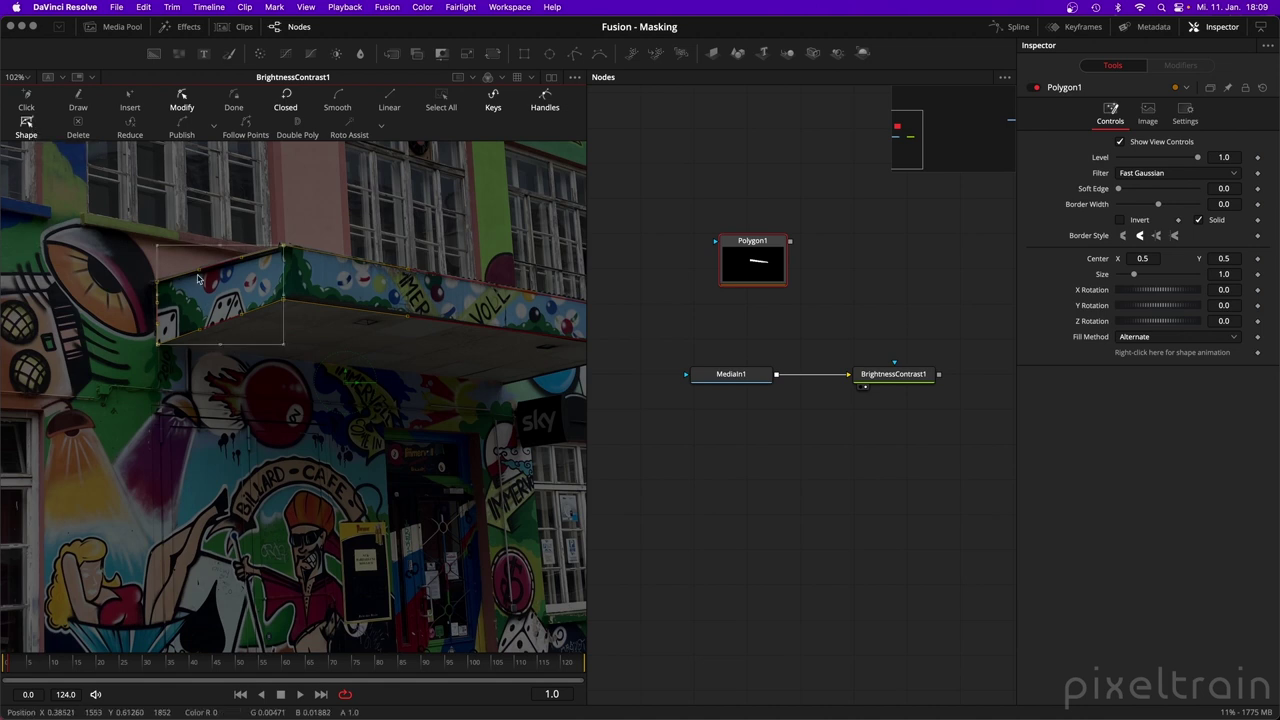
pyautogui.scroll(2, 213, 309)
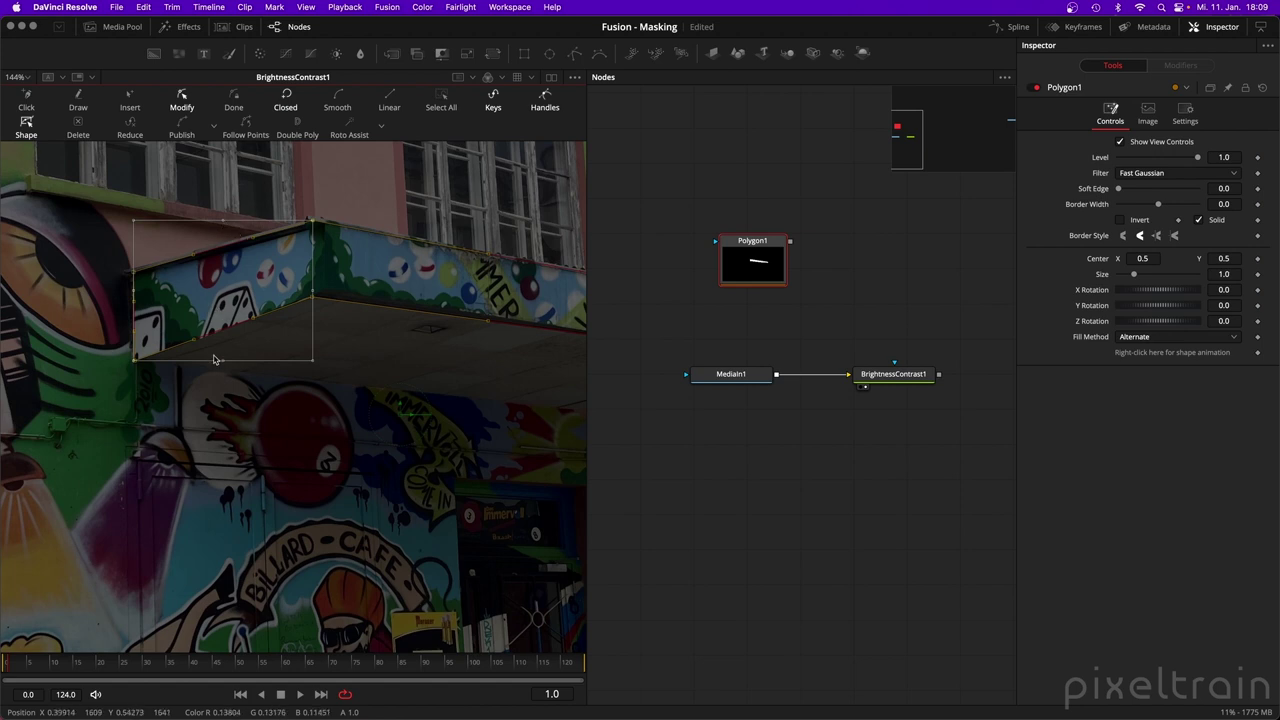
pyautogui.moveTo(221, 224)
pyautogui.mouseDown()
pyautogui.moveTo(227, 235)
pyautogui.moveTo(228, 222)
pyautogui.mouseUp()
pyautogui.moveTo(226, 367)
pyautogui.mouseDown()
pyautogui.moveTo(233, 305)
pyautogui.moveTo(234, 362)
pyautogui.mouseUp()
pyautogui.moveTo(313, 292)
pyautogui.mouseDown()
pyautogui.moveTo(248, 293)
pyautogui.moveTo(310, 294)
pyautogui.mouseUp()
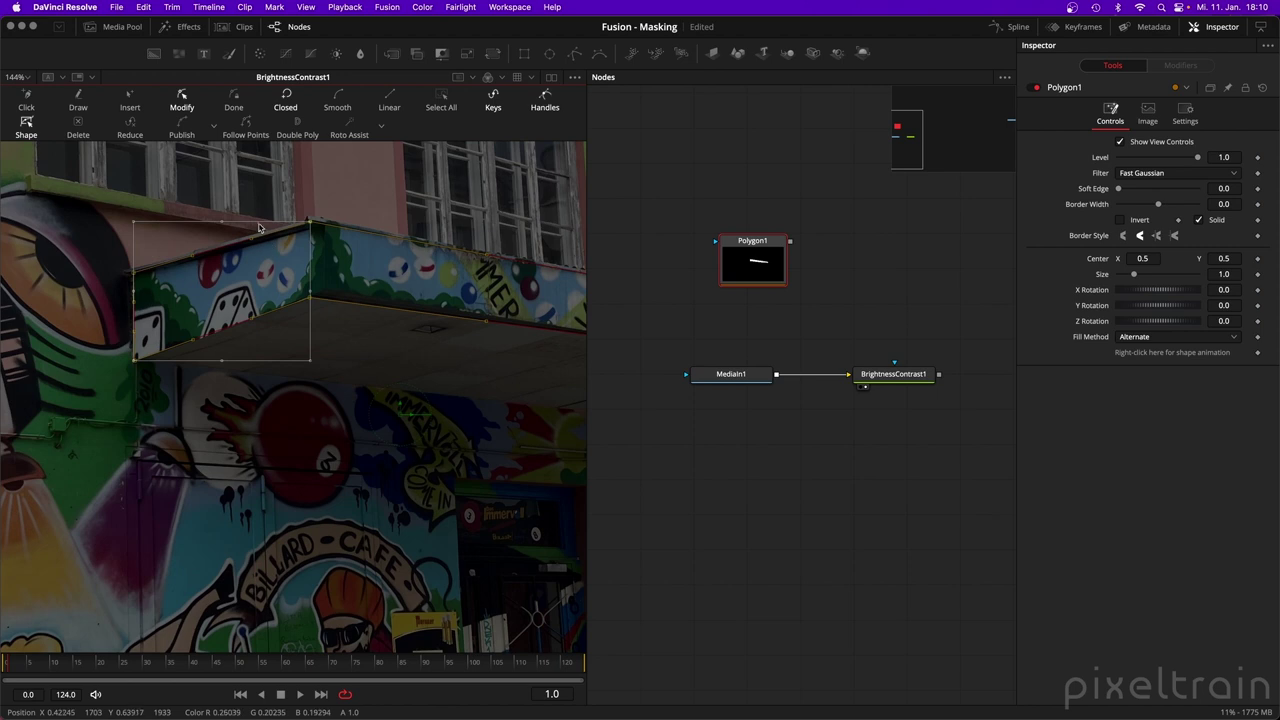
pyautogui.moveTo(261, 226)
pyautogui.mouseDown()
pyautogui.moveTo(248, 227)
pyautogui.moveTo(340, 226)
pyautogui.moveTo(258, 222)
pyautogui.mouseUp()
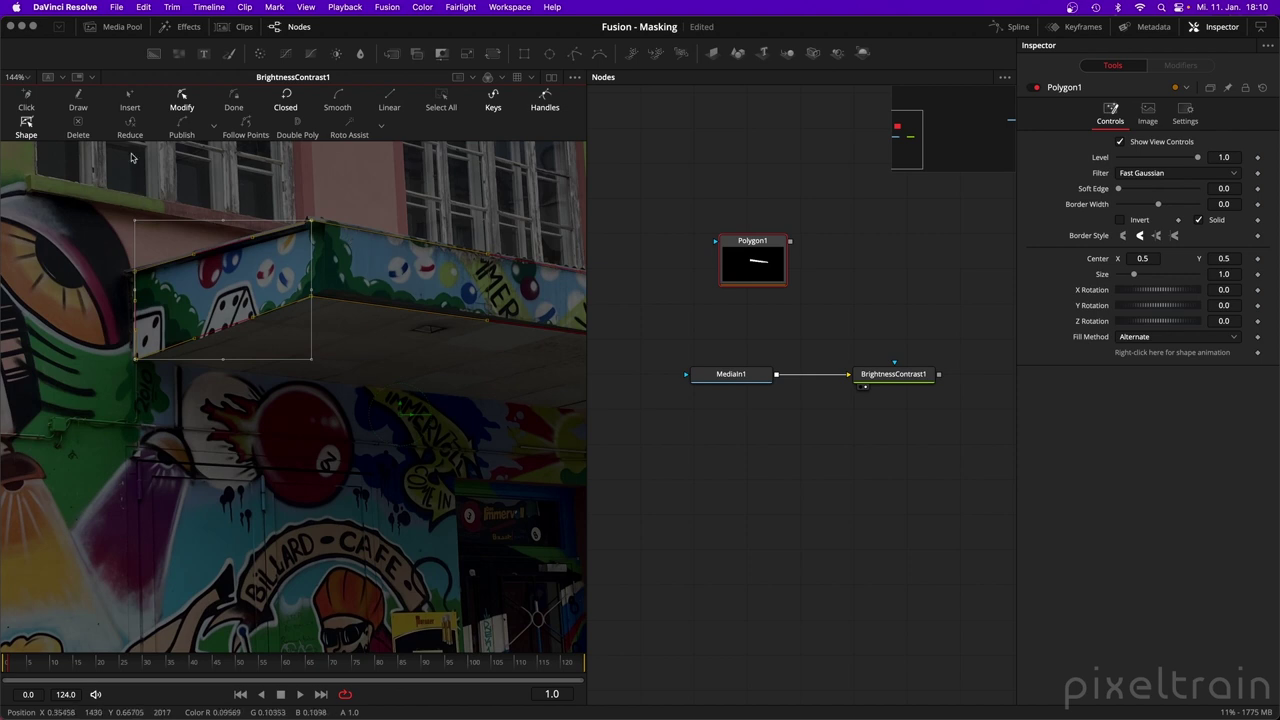
pyautogui.click(32, 139)
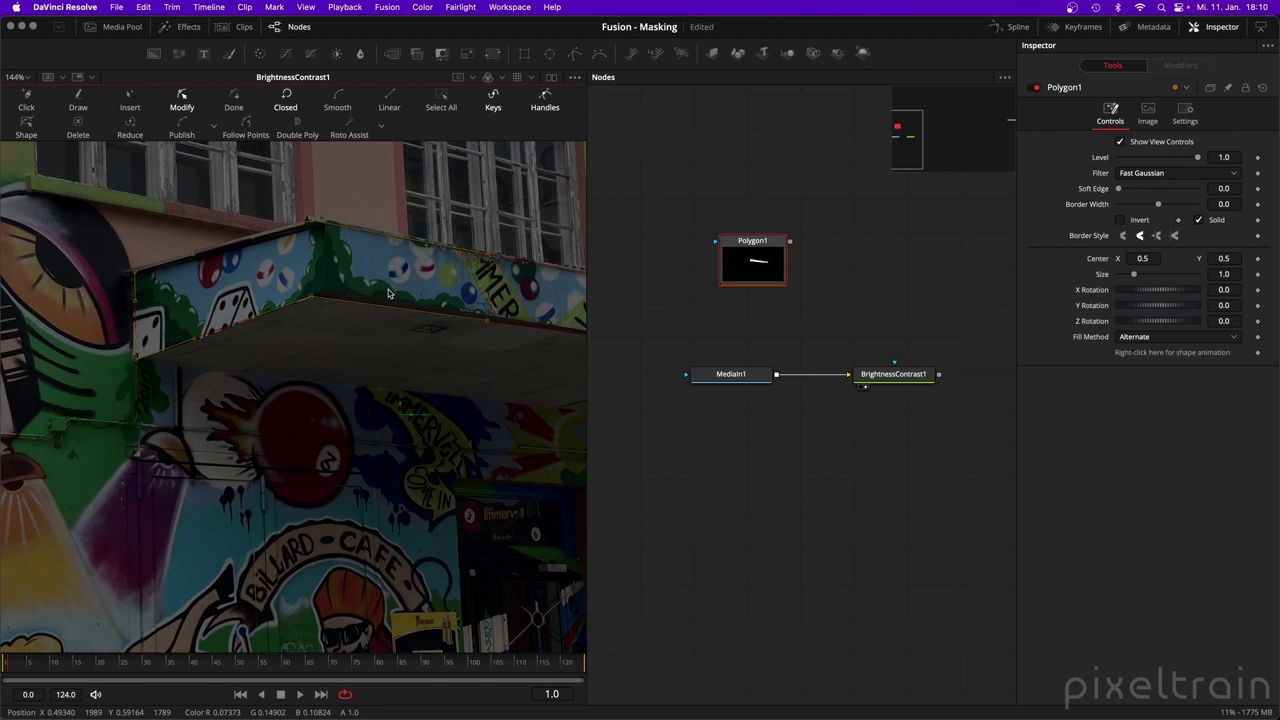
# Box-select the mask points around the canopy's side face and try moving them from the lower outer corner.
pyautogui.click(190, 388)
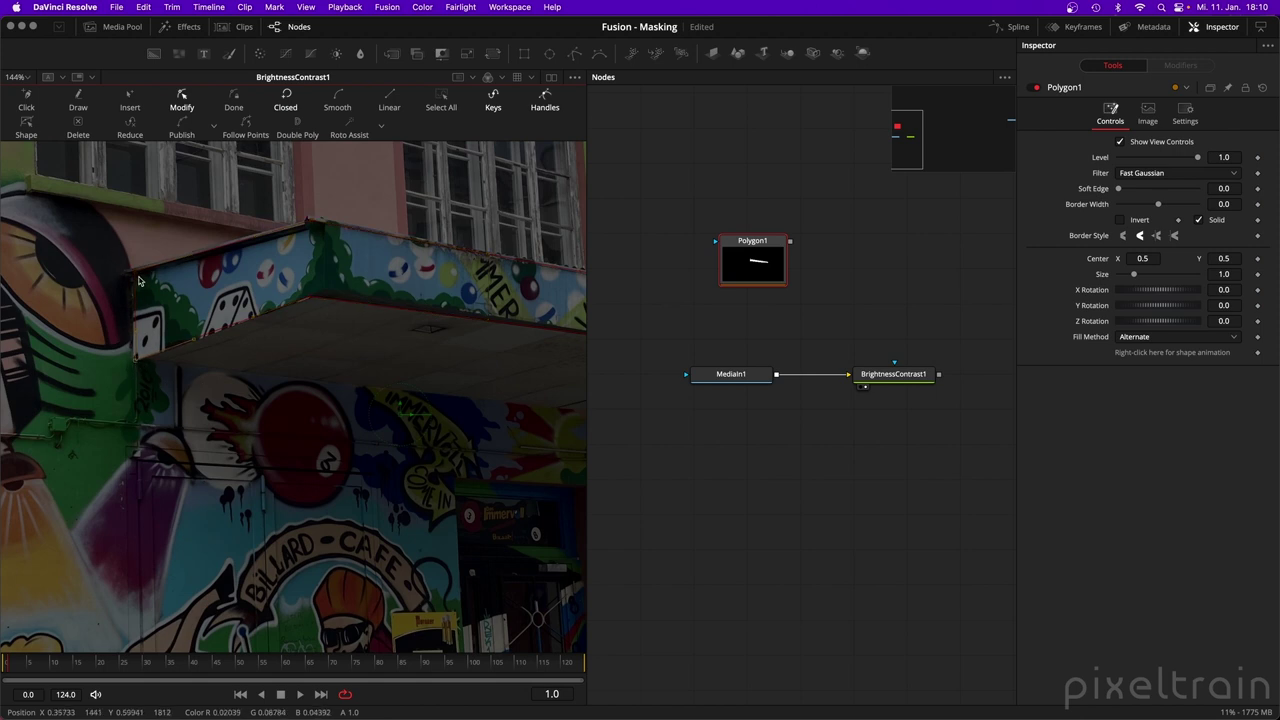
pyautogui.moveTo(92, 232); pyautogui.dragTo(364, 420)
pyautogui.moveTo(352, 175); pyautogui.dragTo(116, 397)
pyautogui.moveTo(136, 365); pyautogui.dragTo(64, 349)
# Undo the trial moves of the mask points, stepping back and forth through the recent polyline edits.
pyautogui.press('super+z')
pyautogui.press('super+z')
pyautogui.press('super+z')
pyautogui.press('super+z')
pyautogui.press('super+z')
pyautogui.press('super+z')
pyautogui.press('super+z')
pyautogui.press('super+z')
pyautogui.press('super+z')
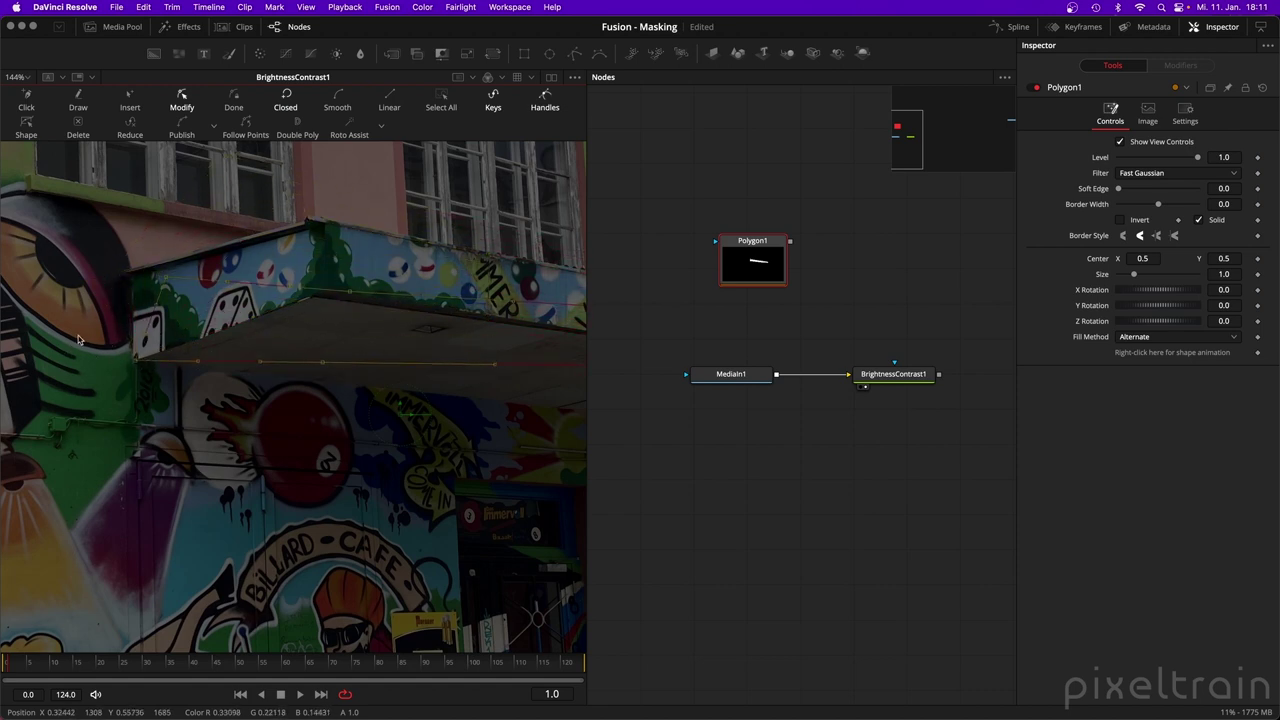
pyautogui.press('super+z')
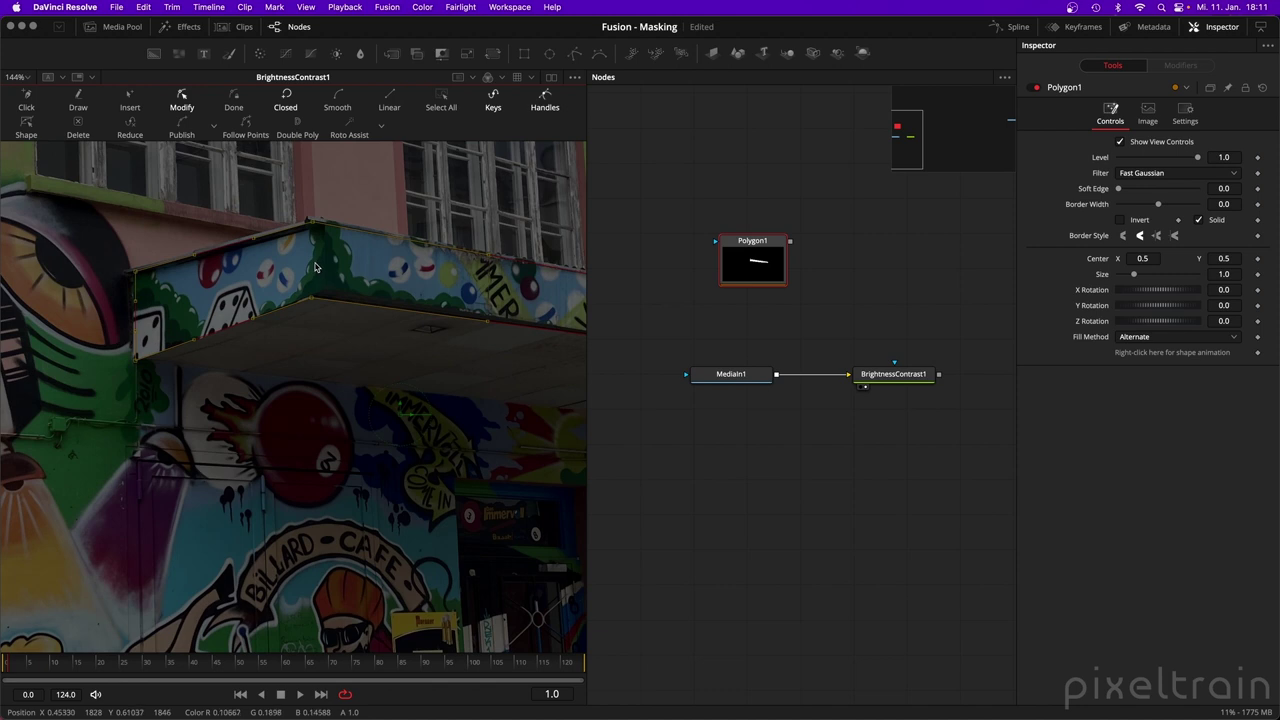
pyautogui.press('super+z')
pyautogui.press('super+z')
pyautogui.press('super+z')
pyautogui.press('super+z')
pyautogui.press('super+z')
pyautogui.press('super+z')
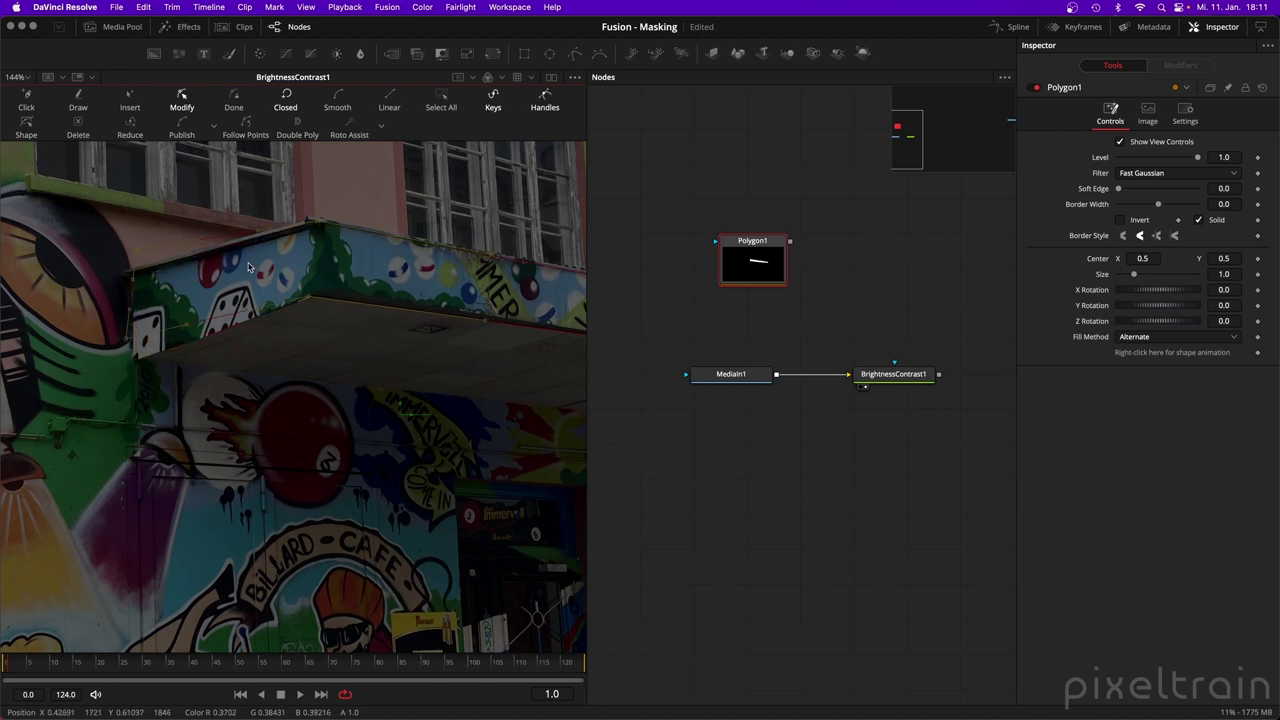
pyautogui.press('super+shift+z')
pyautogui.press('super+shift+z')
pyautogui.press('super+shift+z')
pyautogui.press('super+shift+z')
pyautogui.press('super+shift+z')
pyautogui.press('super+z')
pyautogui.press('super+z')
pyautogui.press('super+z')
pyautogui.press('super+z')
pyautogui.press('super+z')
pyautogui.click(137, 364)
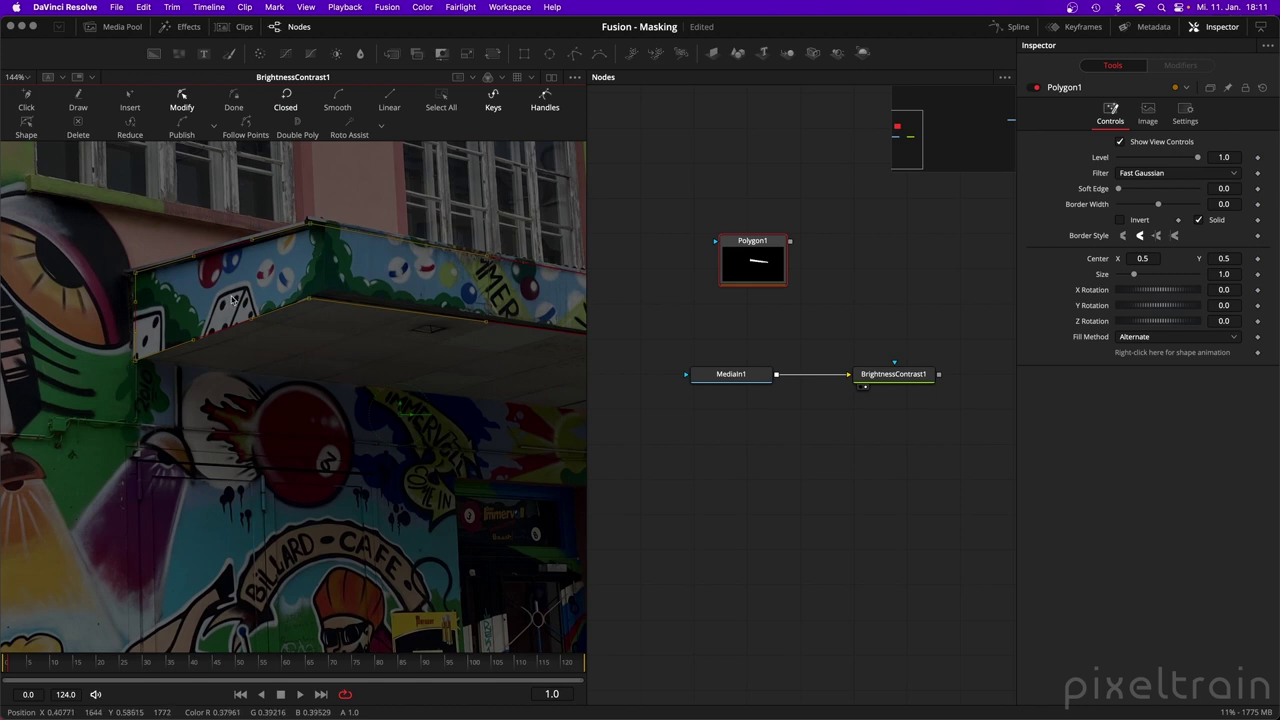
# Move the Polygon1 node aside, add an unconnected BSpline mask node beside it and show BrightnessContrast1 in the viewer.
pyautogui.scroll(-4, 233, 300)
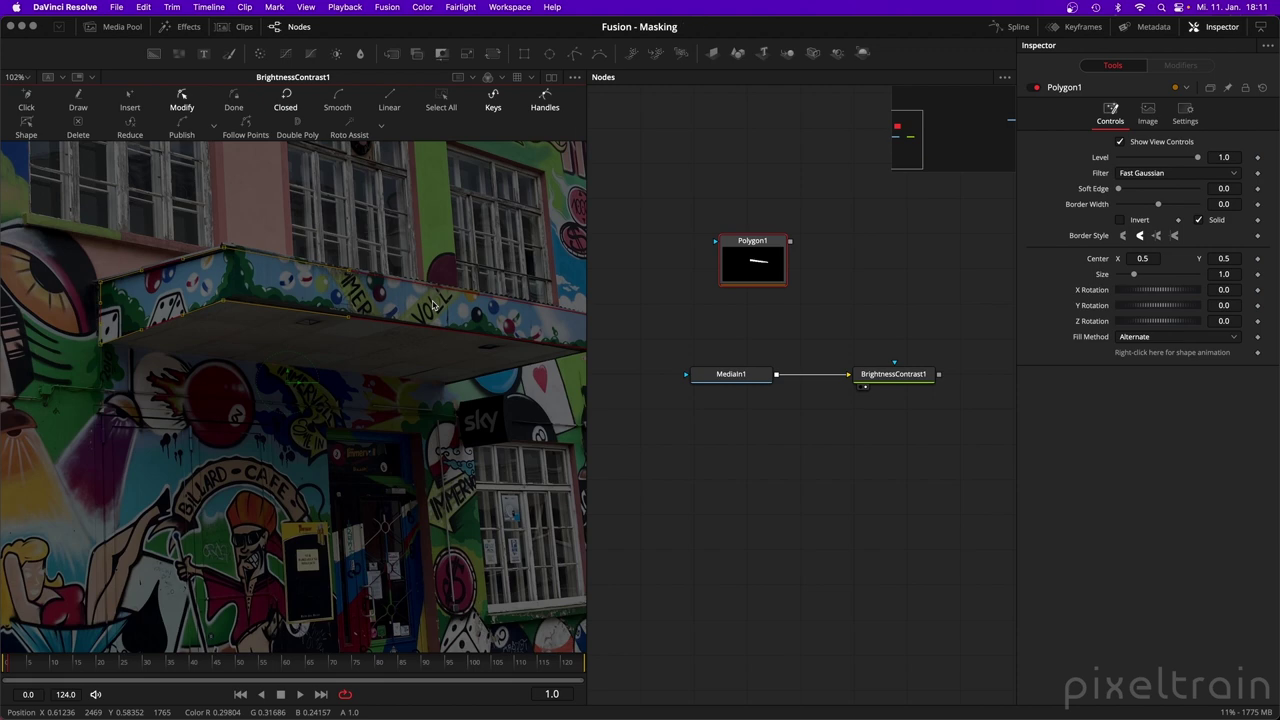
pyautogui.scroll(-4, 433, 305)
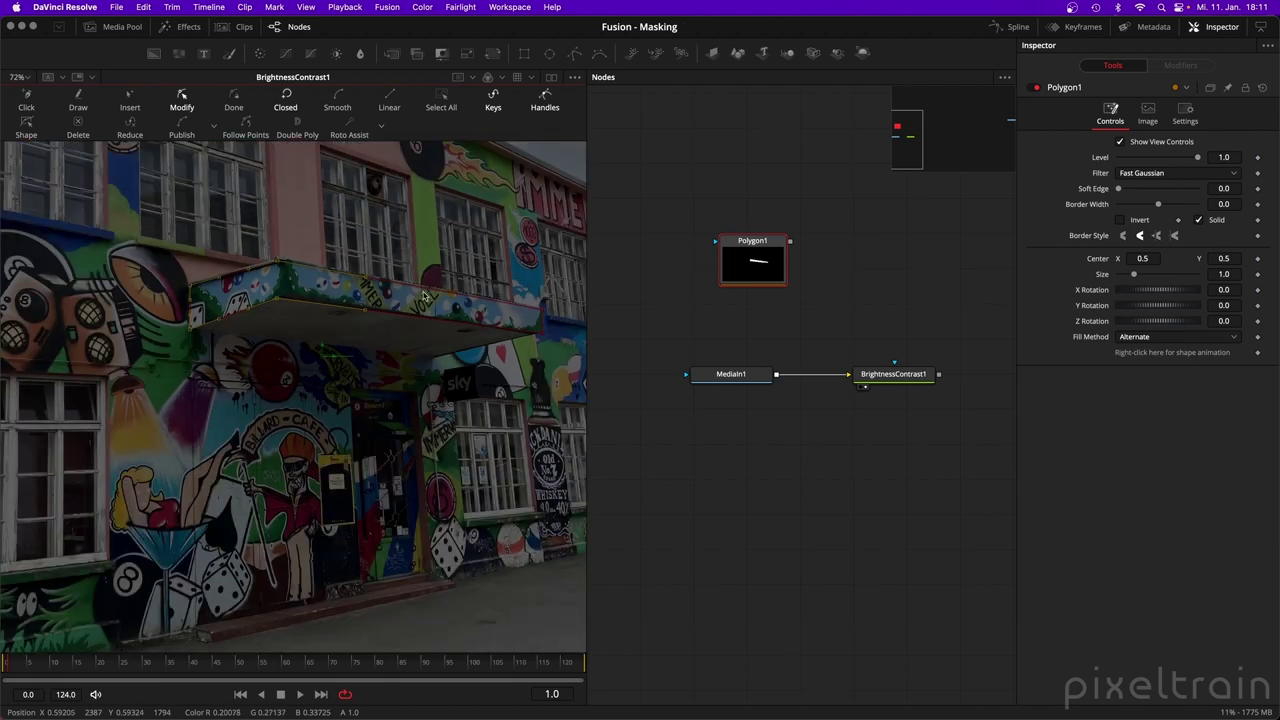
pyautogui.scroll(4, 441, 302)
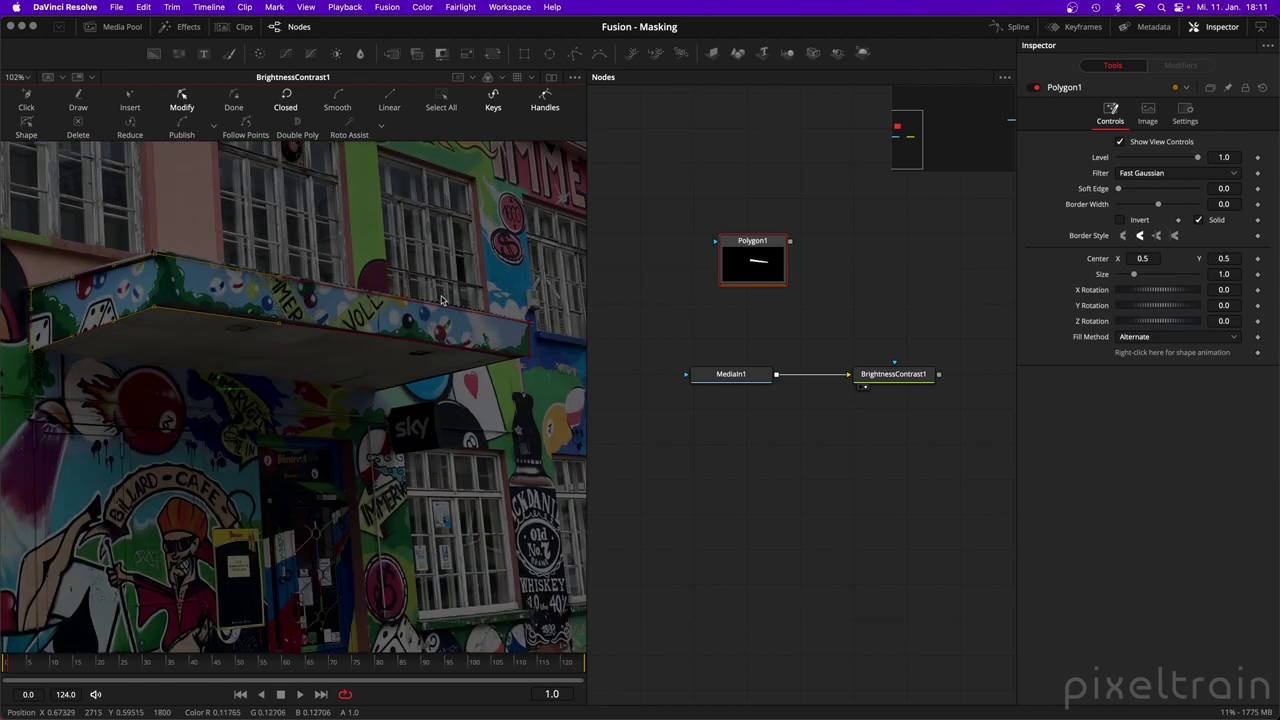
pyautogui.moveTo(752, 262); pyautogui.dragTo(659, 220)
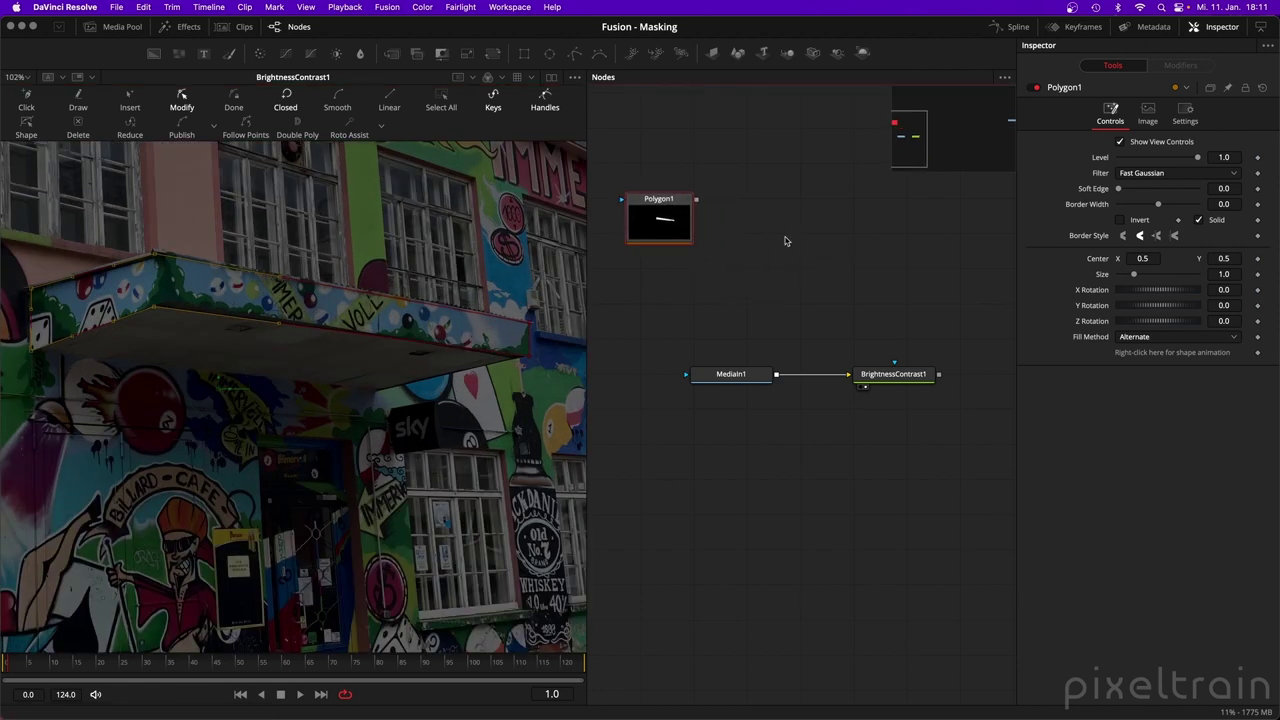
pyautogui.click(786, 241)
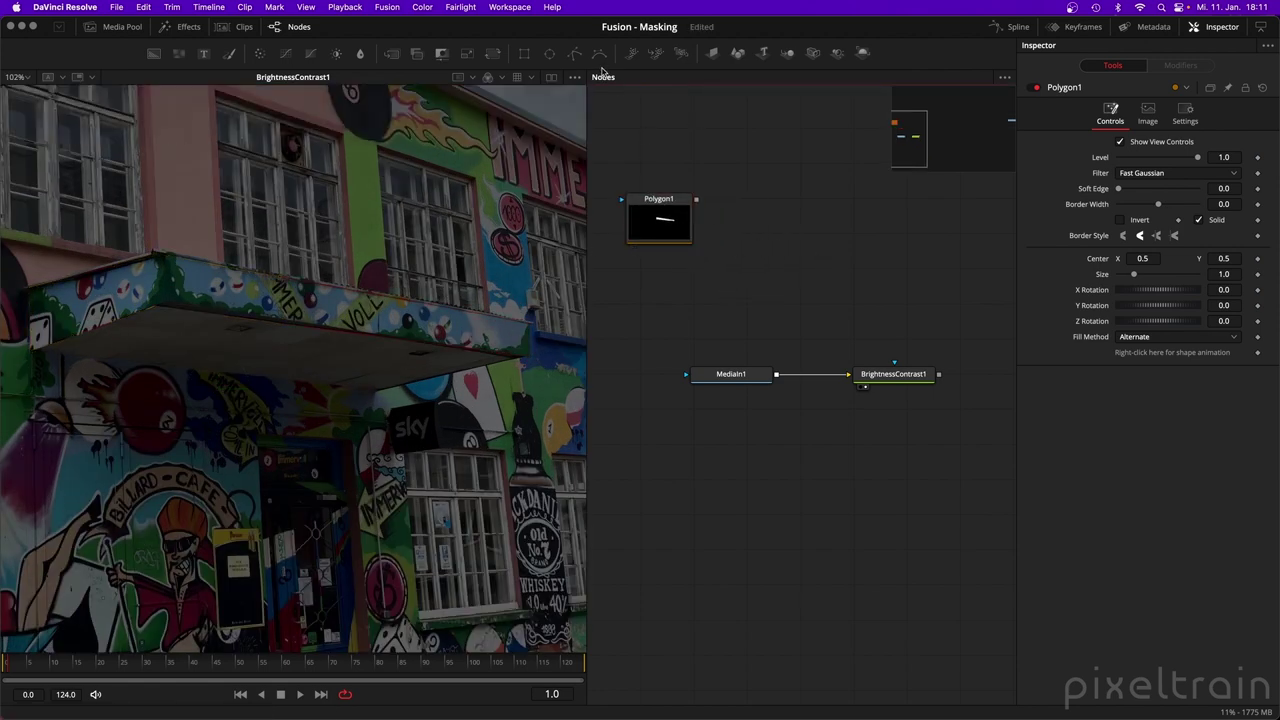
pyautogui.moveTo(599, 53); pyautogui.dragTo(770, 231)
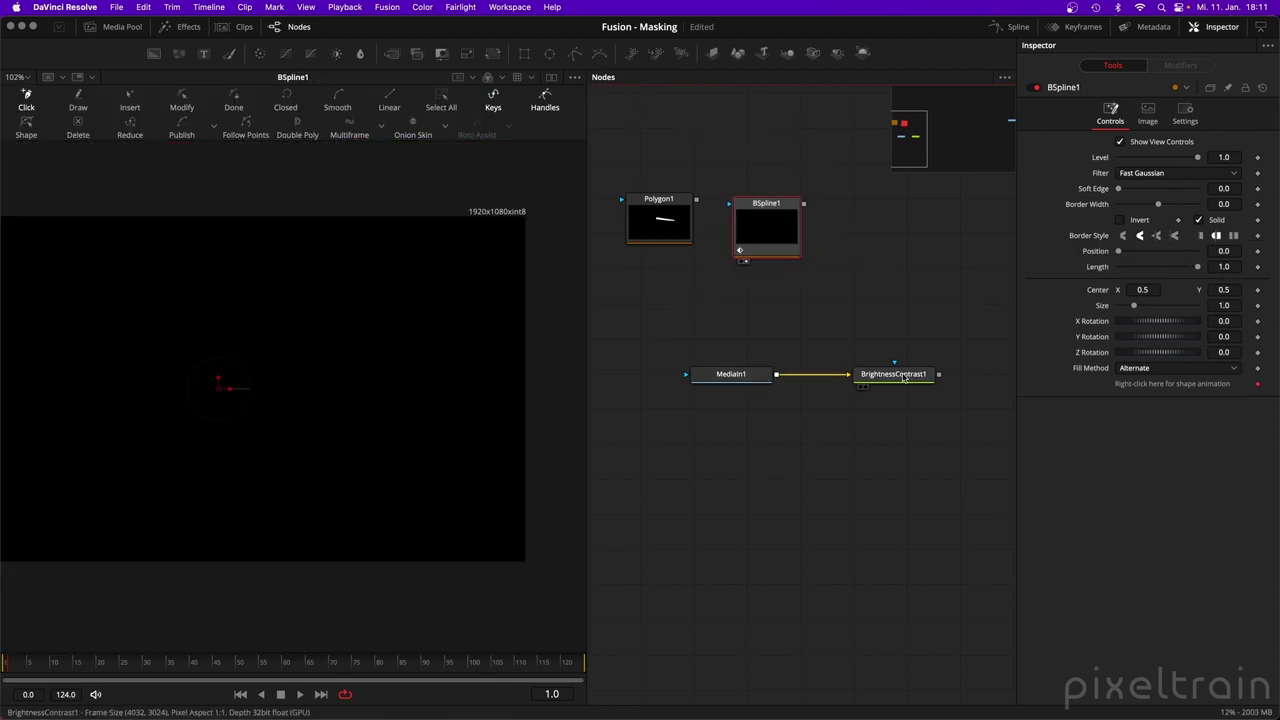
pyautogui.moveTo(756, 240); pyautogui.dragTo(758, 229)
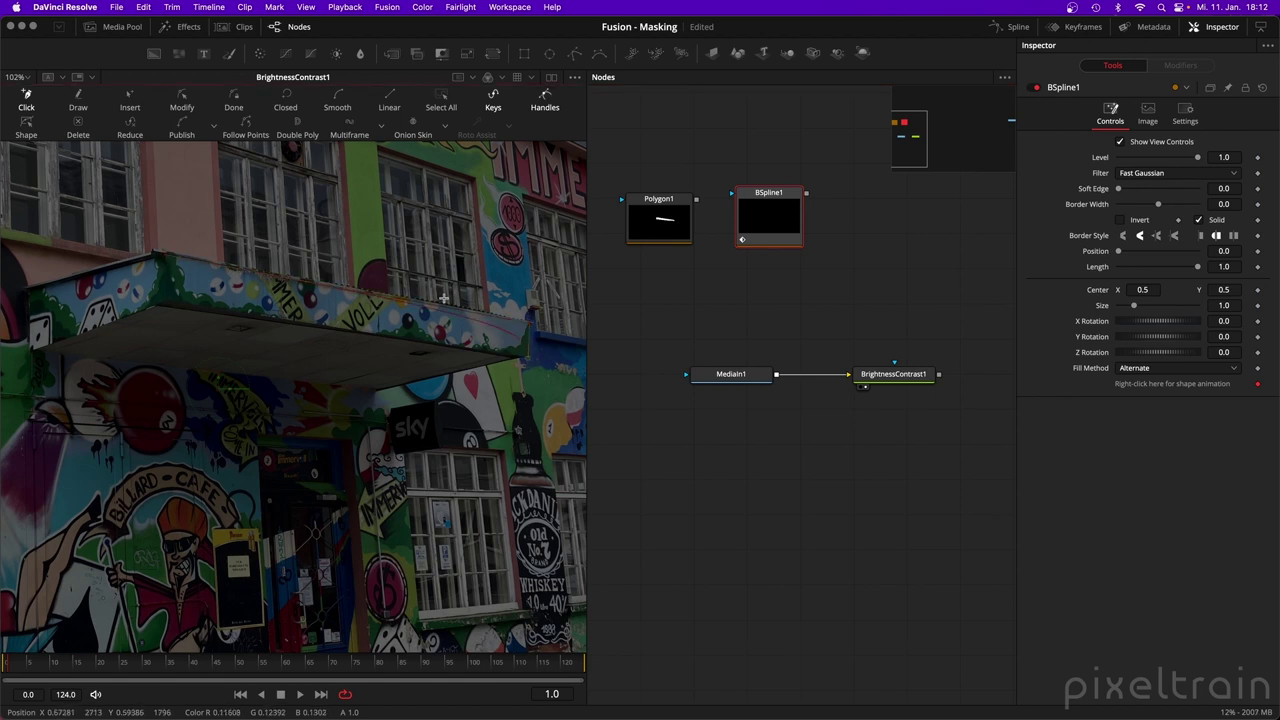
# Draw a closed B-Spline around the canopy's painted faces and adjust its point at the far end.
pyautogui.click(156, 305)
pyautogui.click(166, 257)
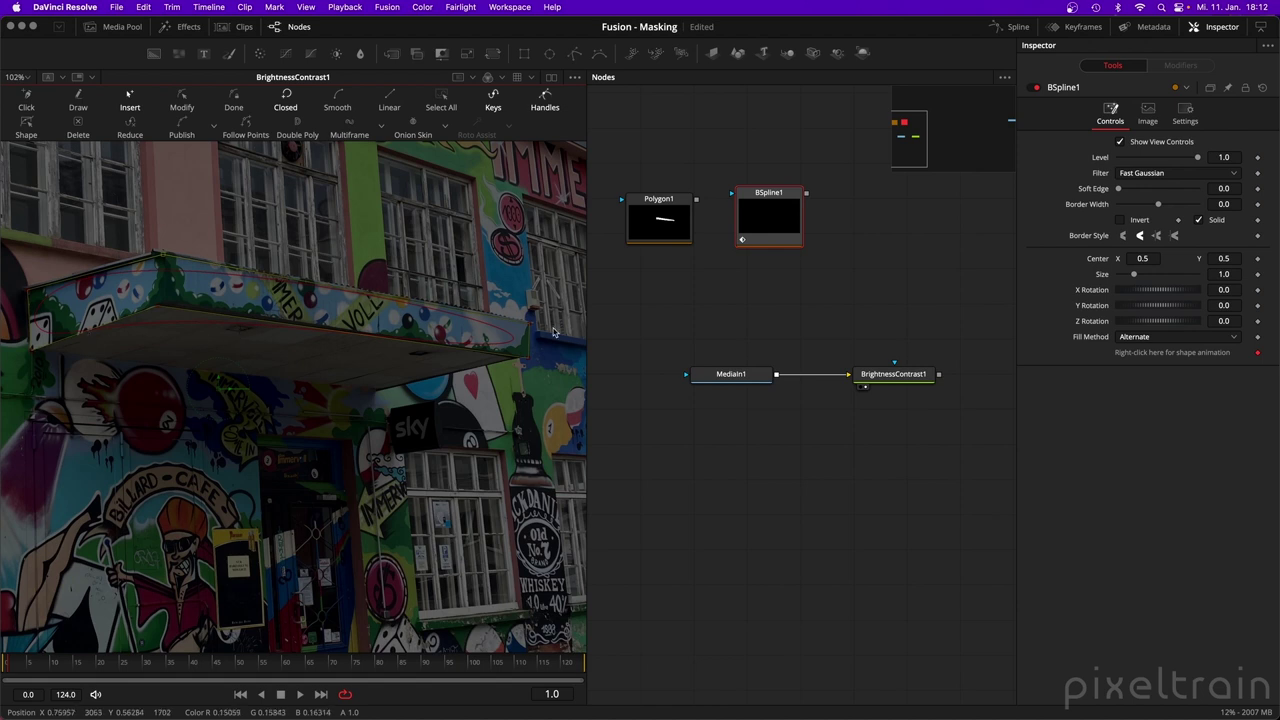
pyautogui.moveTo(528, 326)
pyautogui.mouseDown()
pyautogui.moveTo(530, 360)
pyautogui.moveTo(540, 322)
pyautogui.moveTo(530, 325)
pyautogui.mouseUp()
# Insert extra B-Spline points near the corners of the canopy's outer side edge to pull the curve closer to it.
pyautogui.scroll(5, 40, 296)
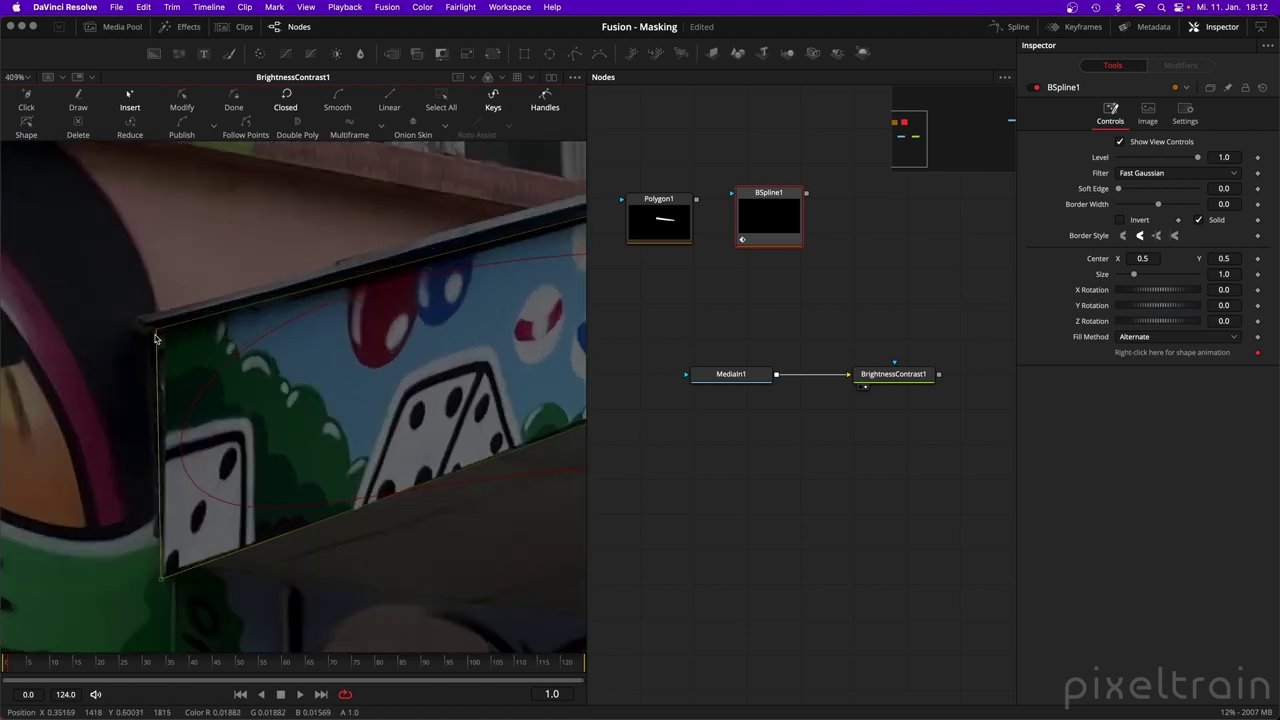
pyautogui.click(220, 316)
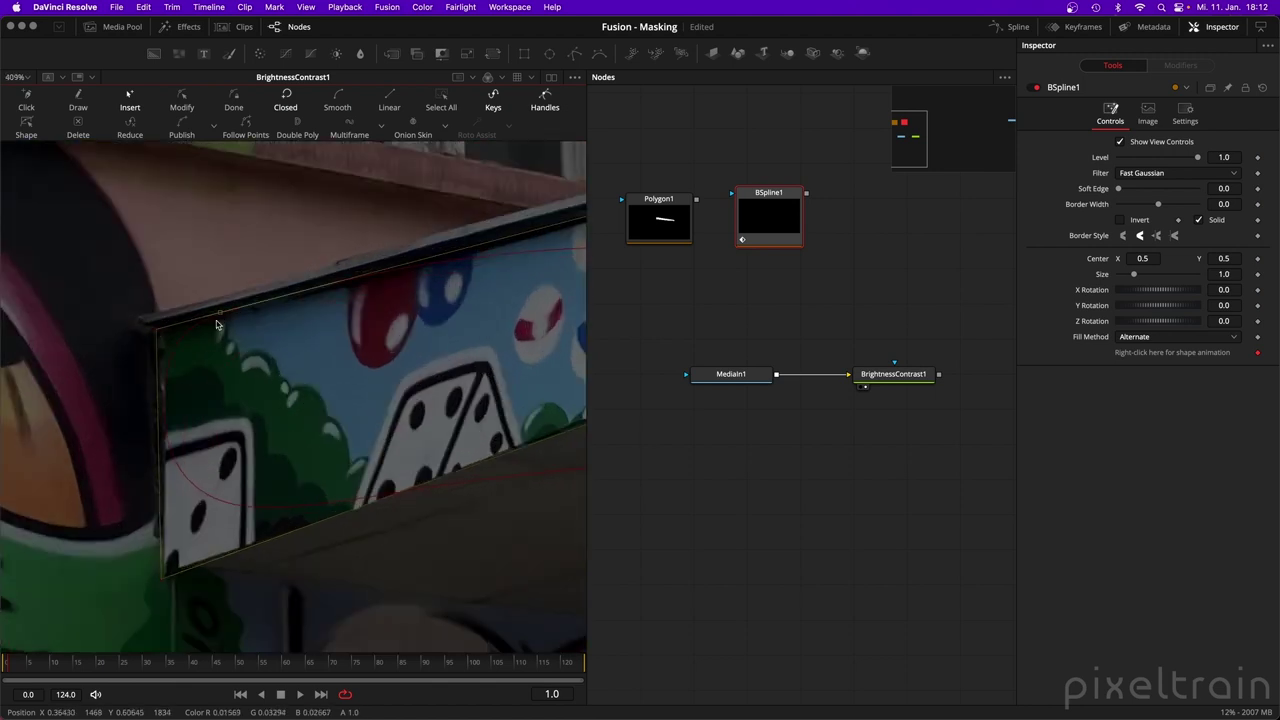
pyautogui.click(157, 409)
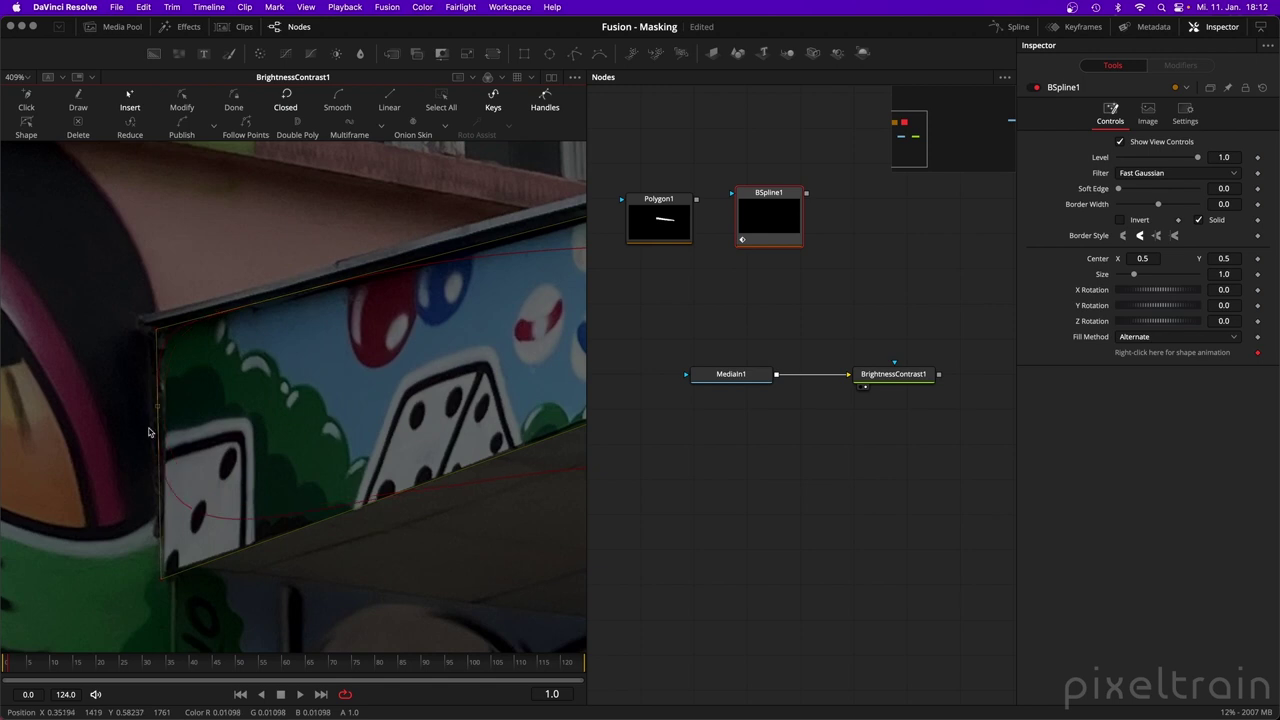
pyautogui.click(165, 543)
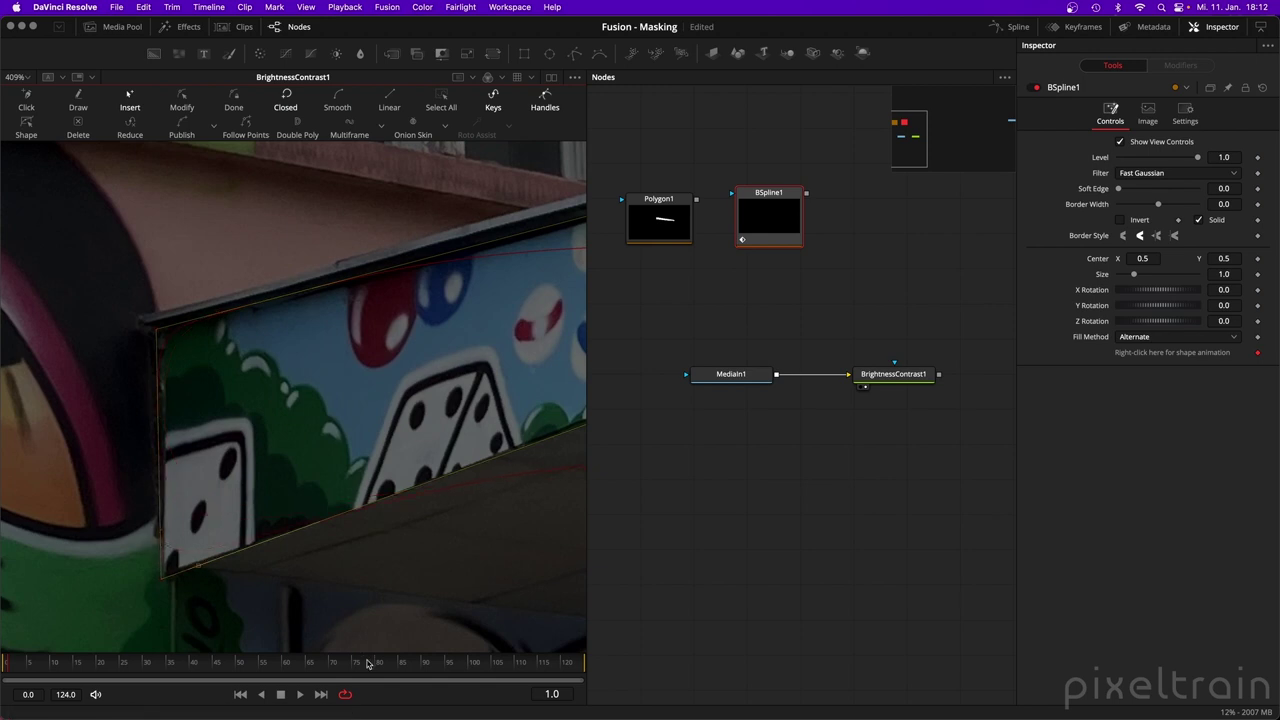
# Try smoothing the B-Spline point at the upper corner of the canopy's outer side edge and pull it slightly outward.
pyautogui.click(157, 331)
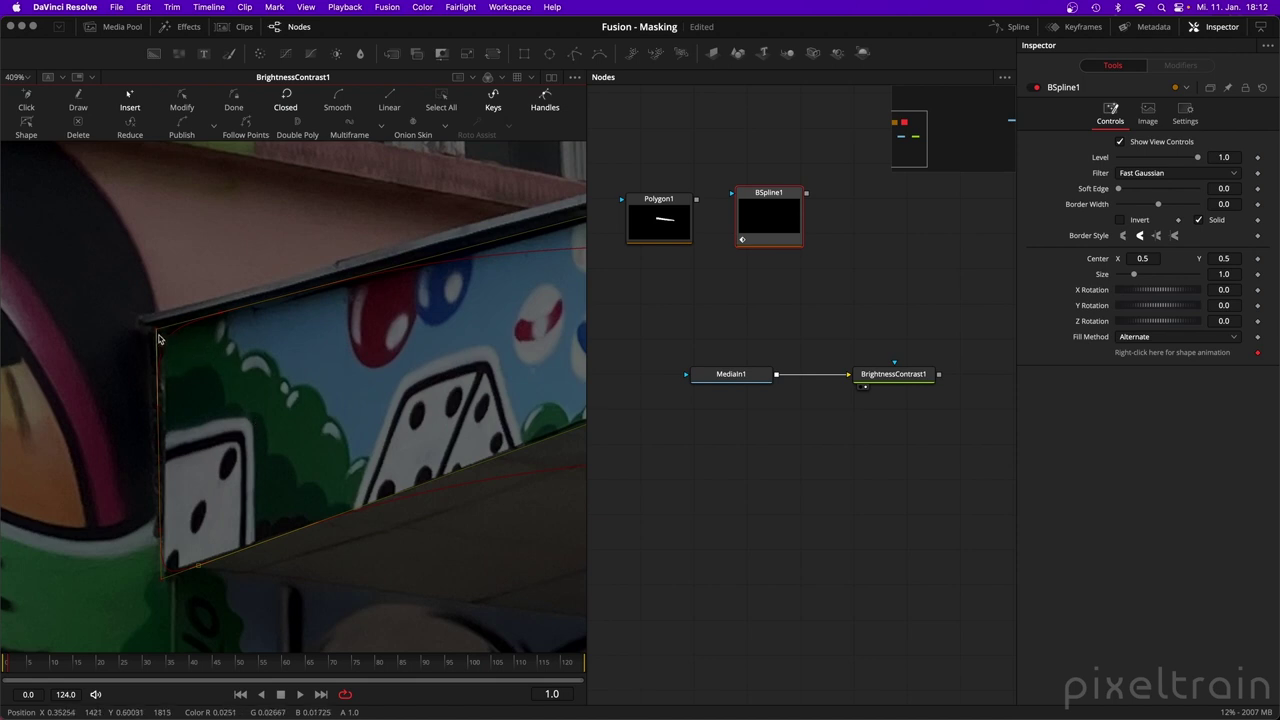
pyautogui.hotkey('shift', 's')
pyautogui.moveTo(157, 328)
pyautogui.mouseDown()
pyautogui.moveTo(167, 332)
pyautogui.moveTo(141, 329)
pyautogui.mouseUp()
pyautogui.scroll(-5, 141, 329)
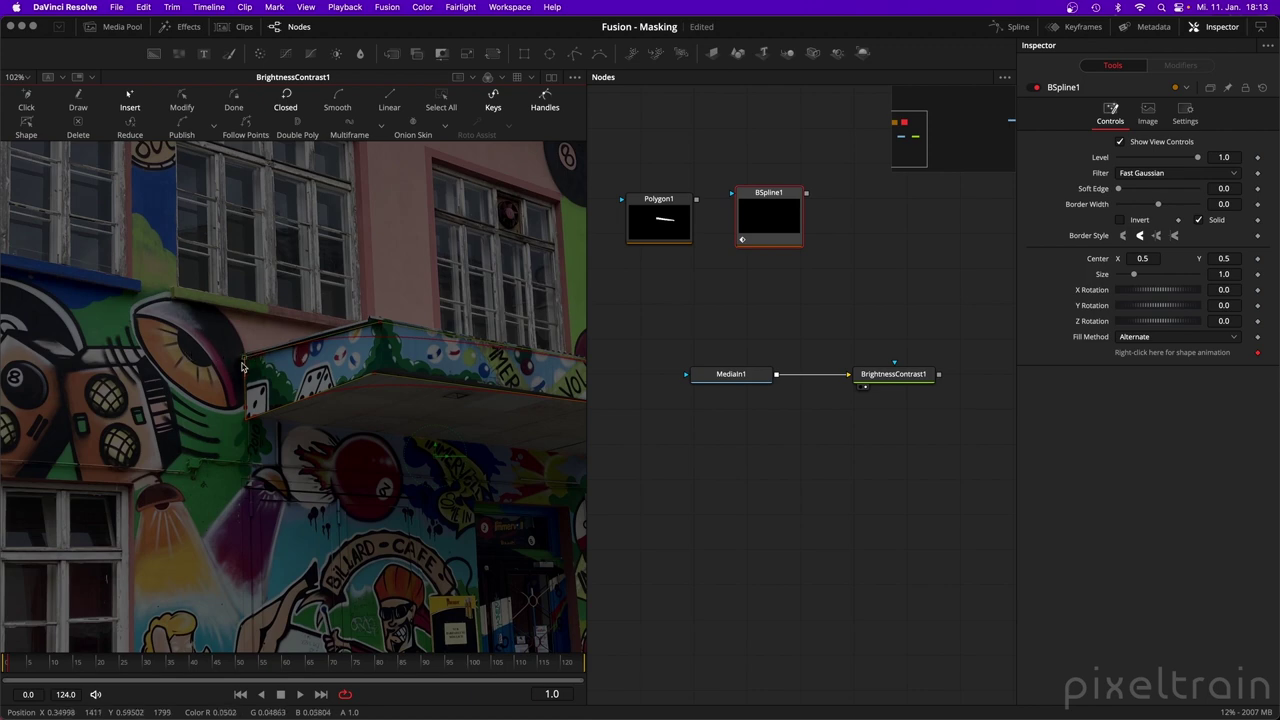
pyautogui.scroll(5, 245, 362)
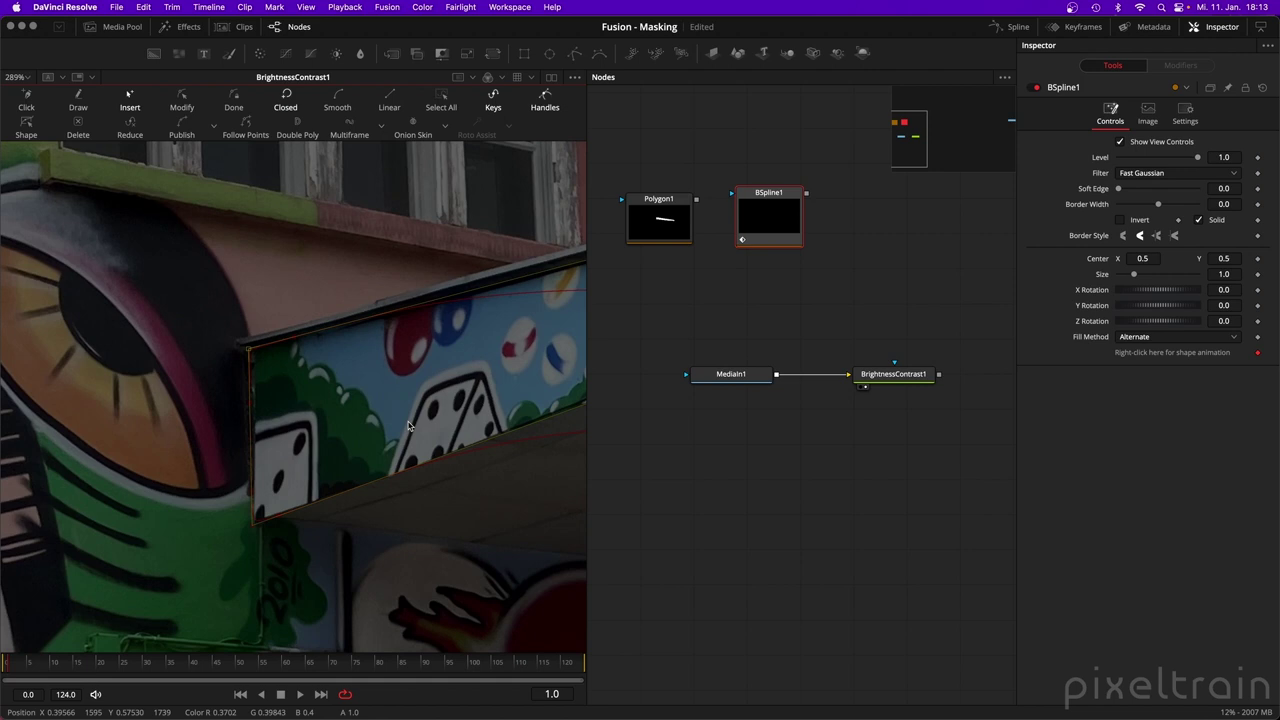
pyautogui.scroll(-4, 408, 426)
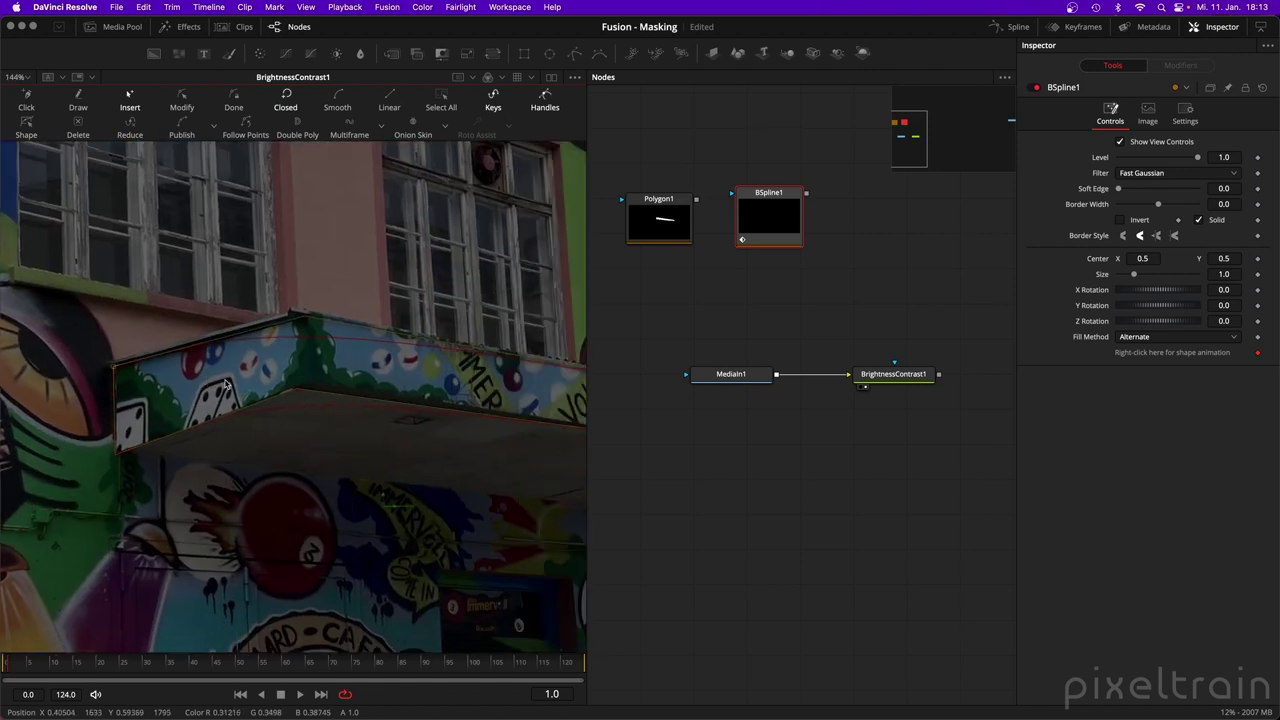
# Convert the BSpline1 polyline from B-Spline to Bezier and try converting it back to B-Spline.
pyautogui.rightClick(245, 347)
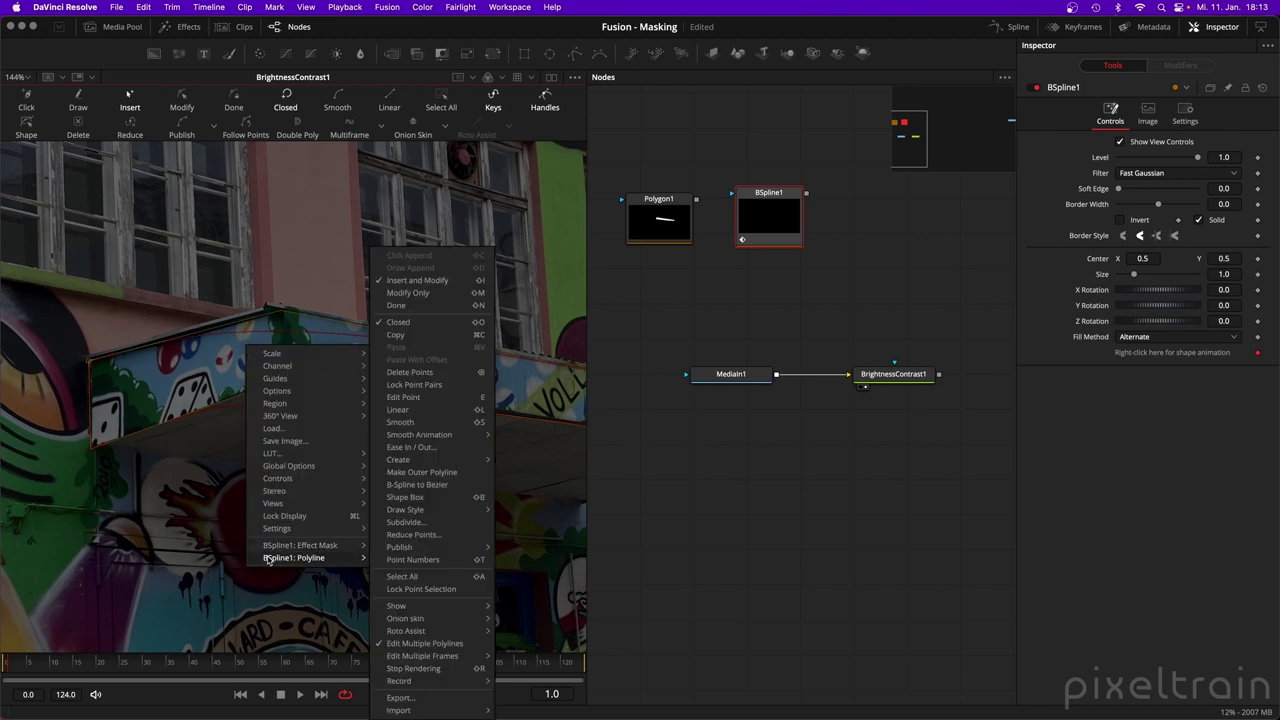
pyautogui.moveTo(295, 559)
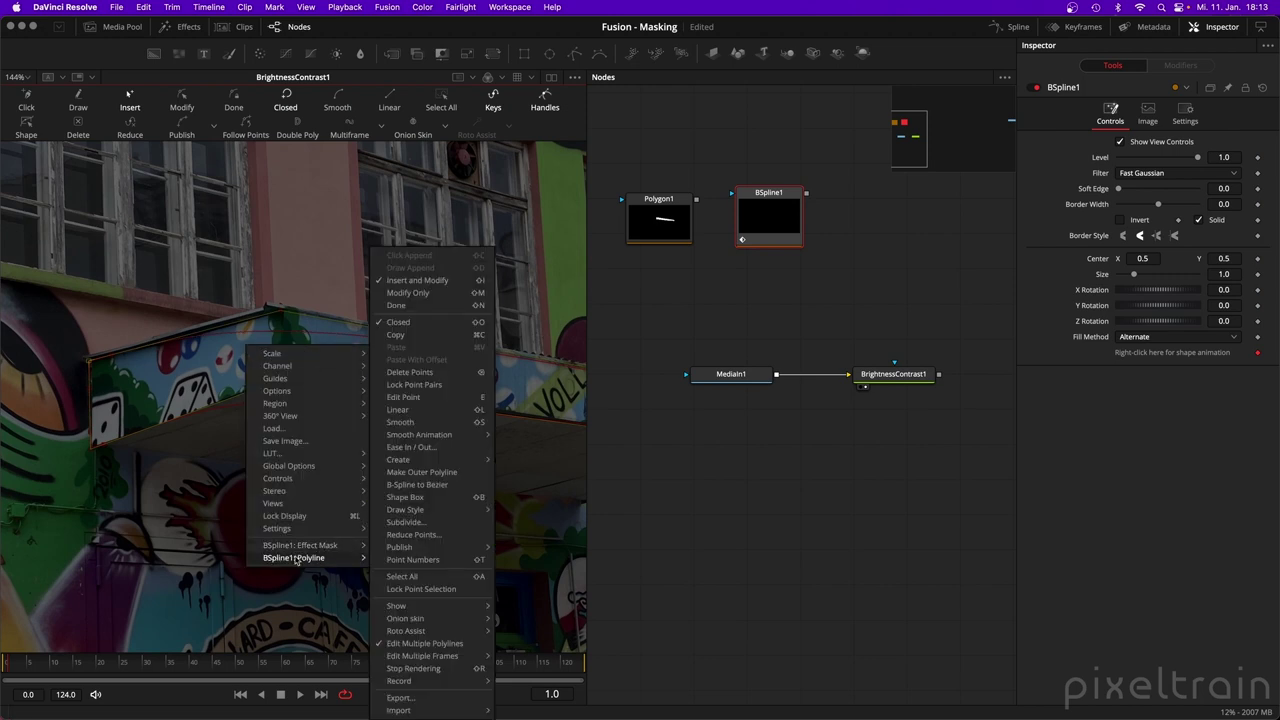
pyautogui.click(434, 486)
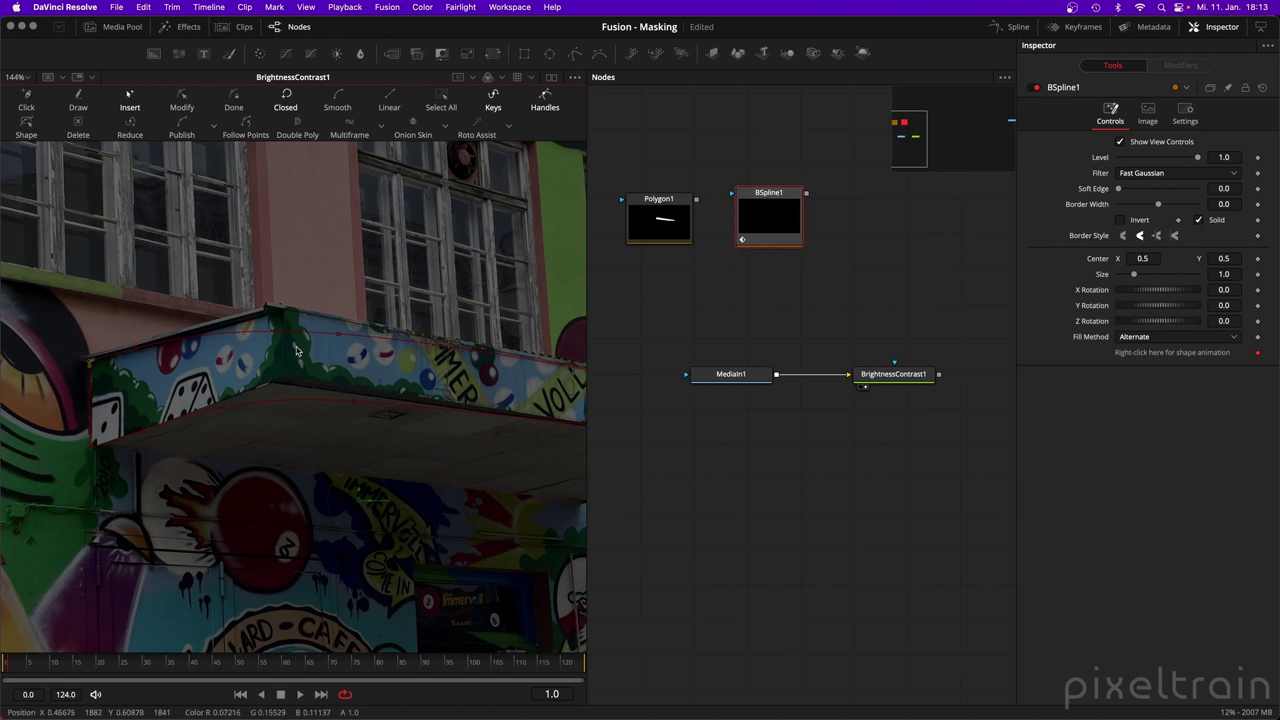
pyautogui.click(143, 437)
pyautogui.rightClick(261, 397)
pyautogui.moveTo(340, 607)
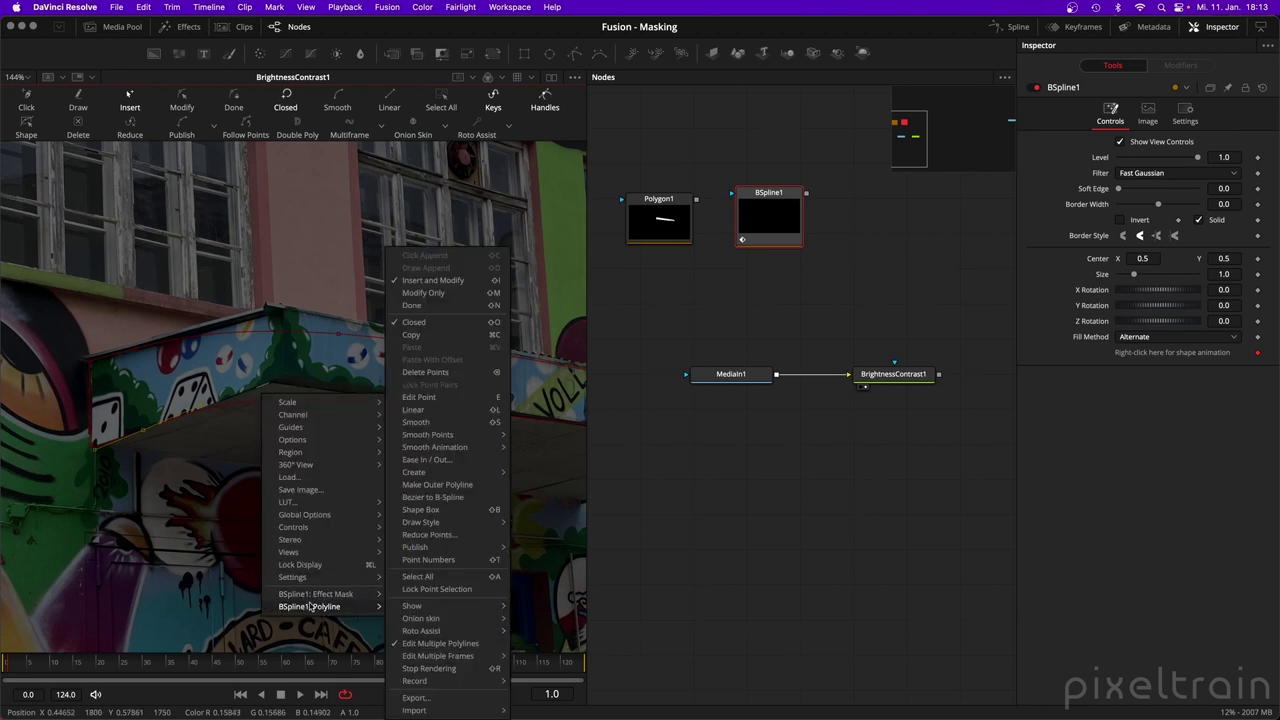
pyautogui.click(466, 498)
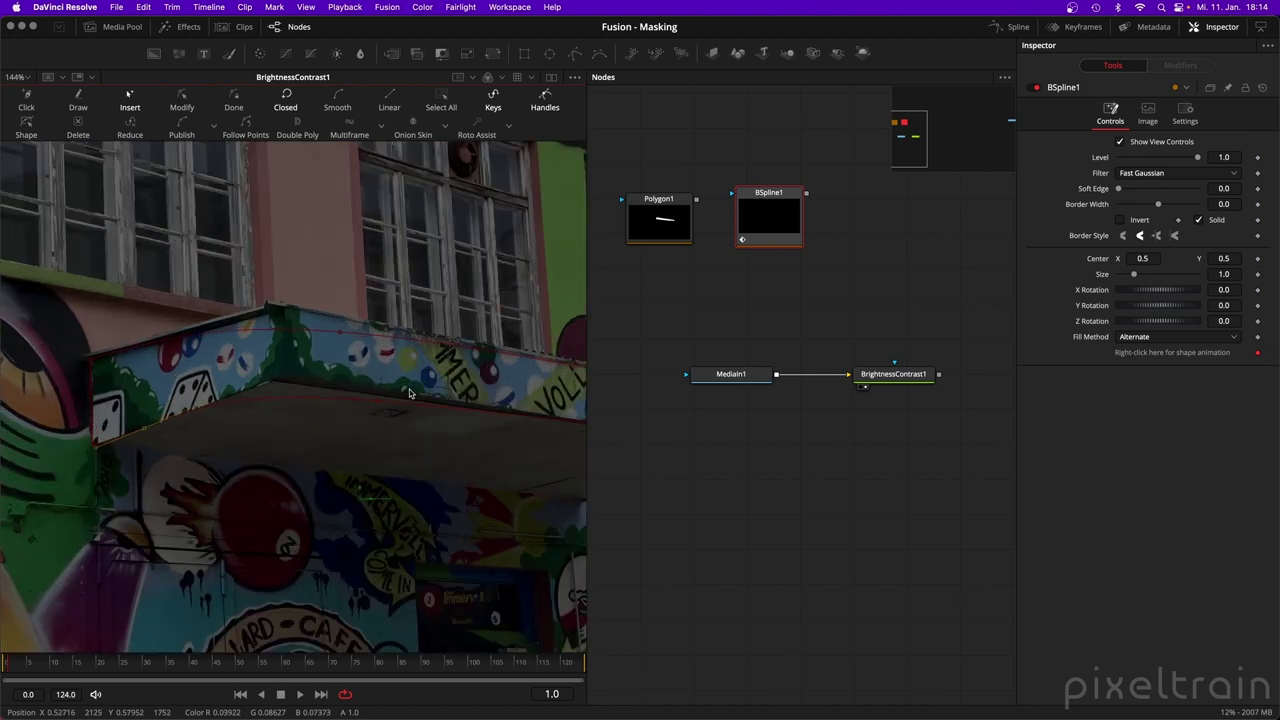
# Pull a mask point toward the canopy's upper edge and try reducing the outline's points with a lower freehand precision.
pyautogui.moveTo(328, 337); pyautogui.dragTo(313, 320)
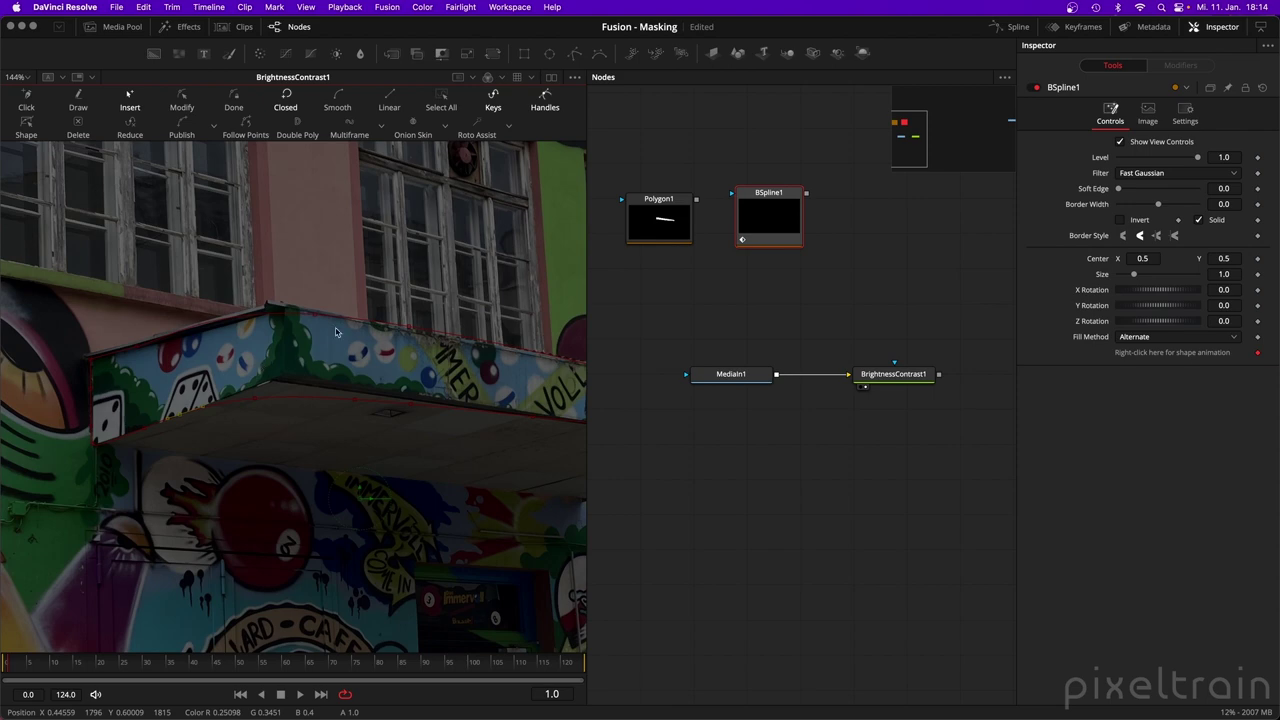
pyautogui.scroll(-3, 336, 340)
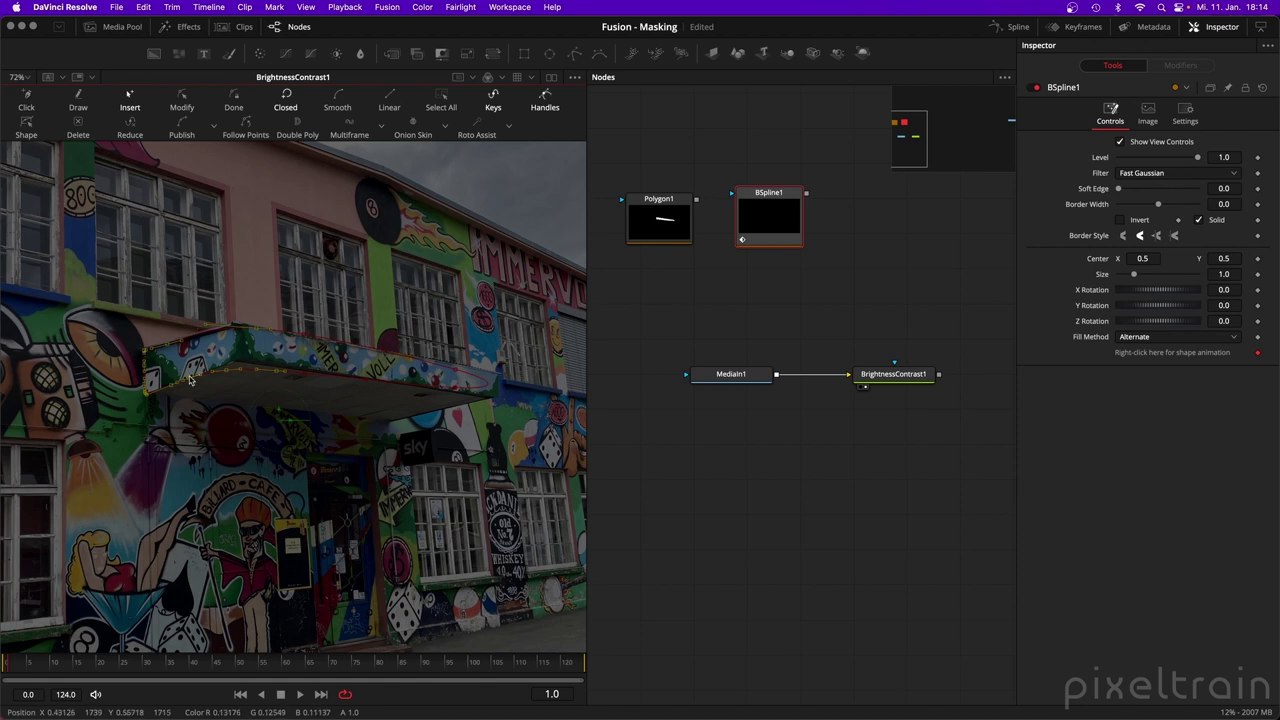
pyautogui.click(130, 124)
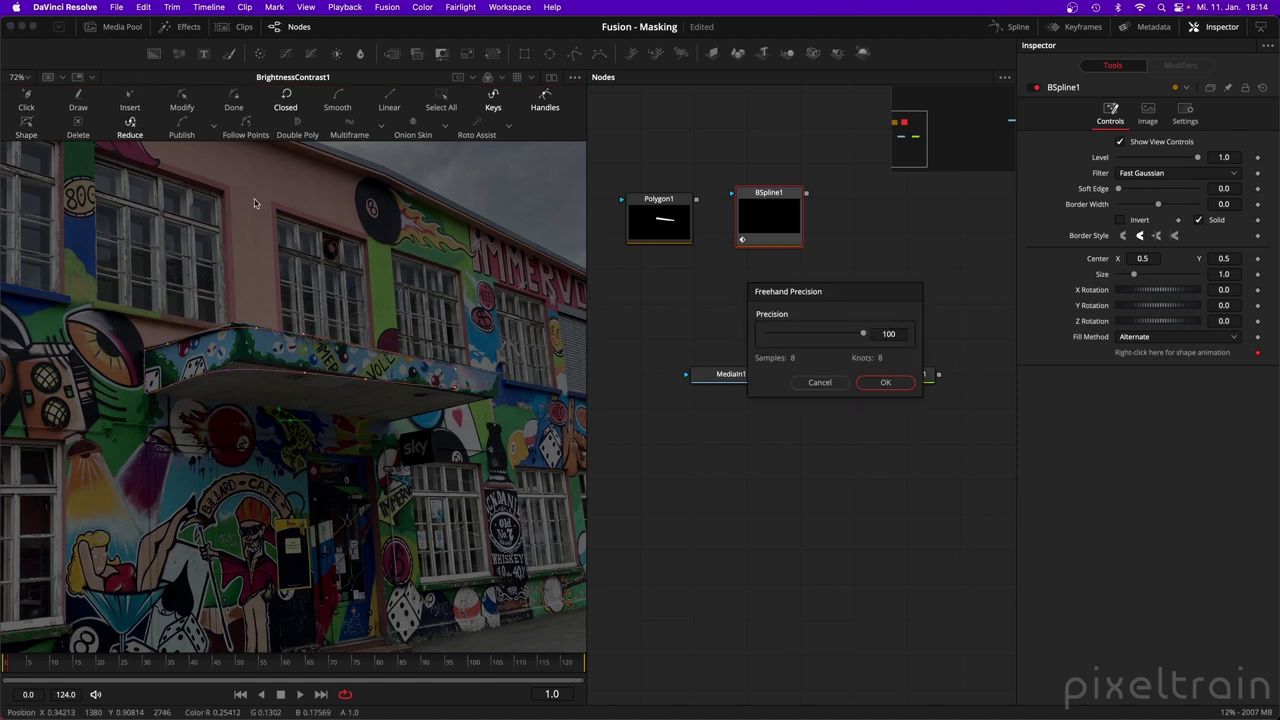
pyautogui.moveTo(813, 295)
pyautogui.mouseDown()
pyautogui.moveTo(411, 203)
pyautogui.moveTo(443, 201)
pyautogui.mouseUp()
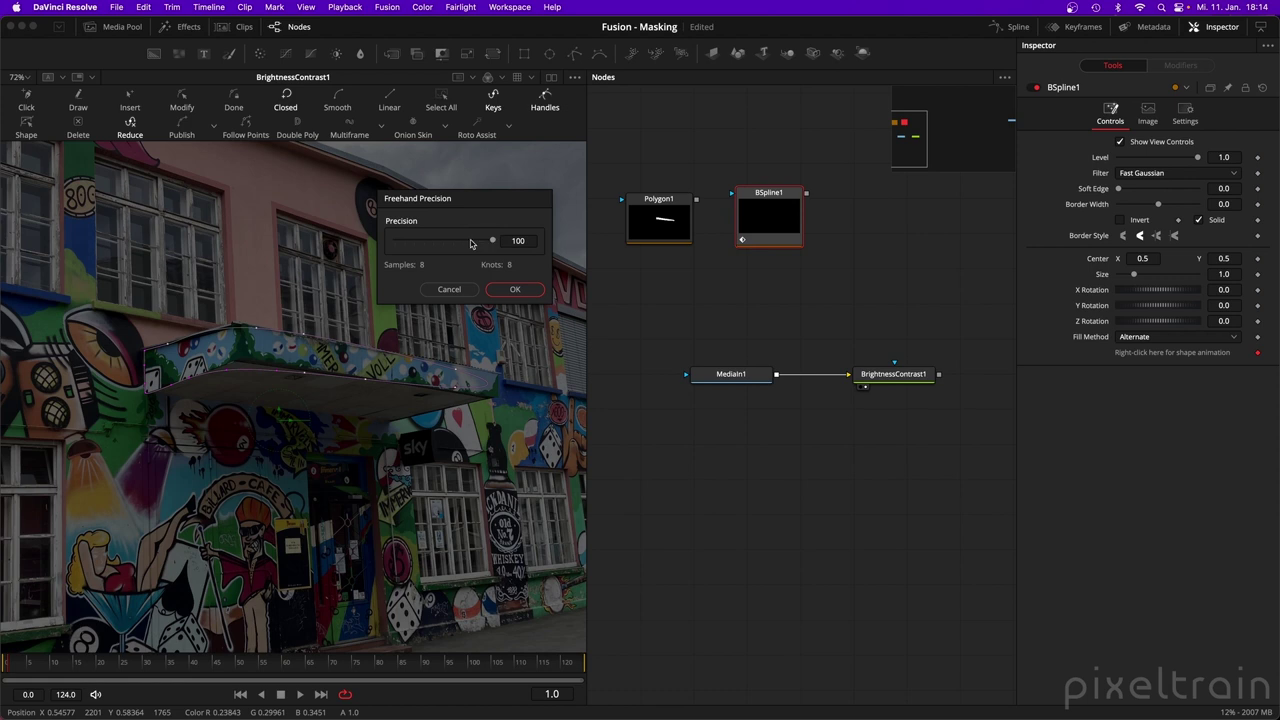
pyautogui.moveTo(482, 242)
pyautogui.mouseDown()
pyautogui.moveTo(411, 244)
pyautogui.moveTo(483, 243)
pyautogui.mouseUp()
pyautogui.moveTo(450, 245); pyautogui.dragTo(515, 288)
pyautogui.click(468, 292)
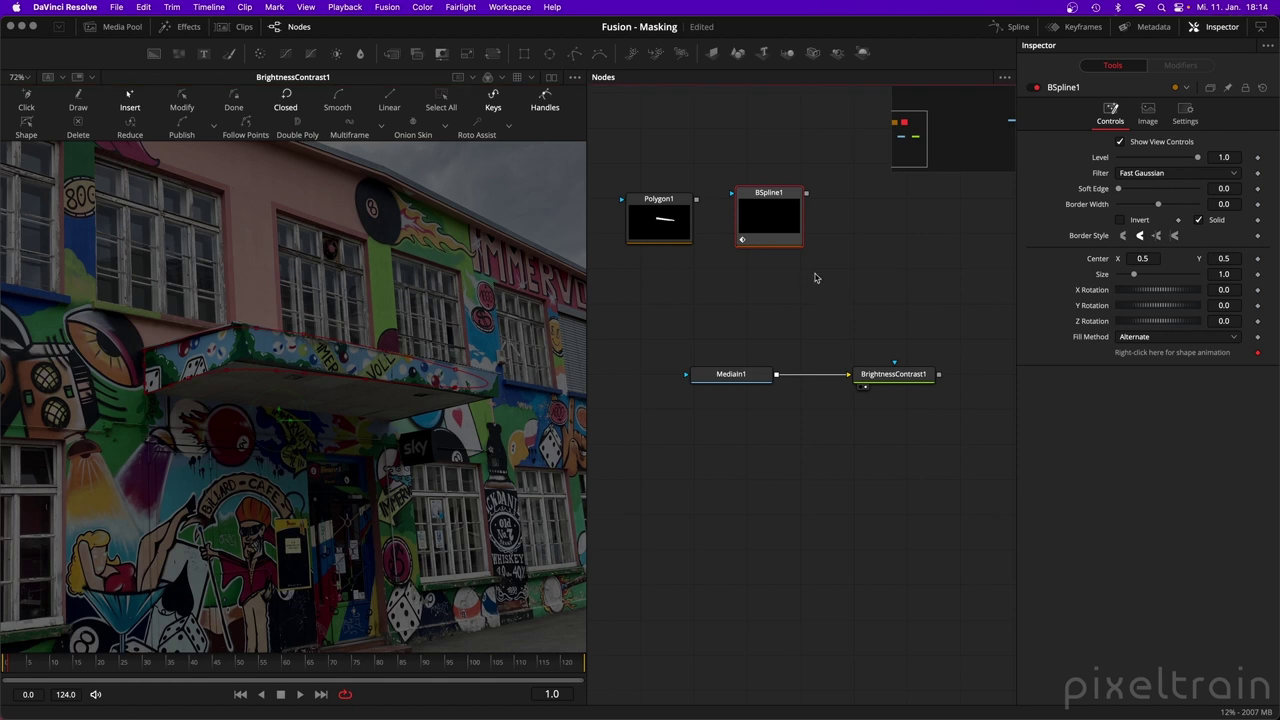
# Replace the BSpline1 node with a new unconnected polygon mask and draw a freehand loop around the canopy.
pyautogui.press('Delete')
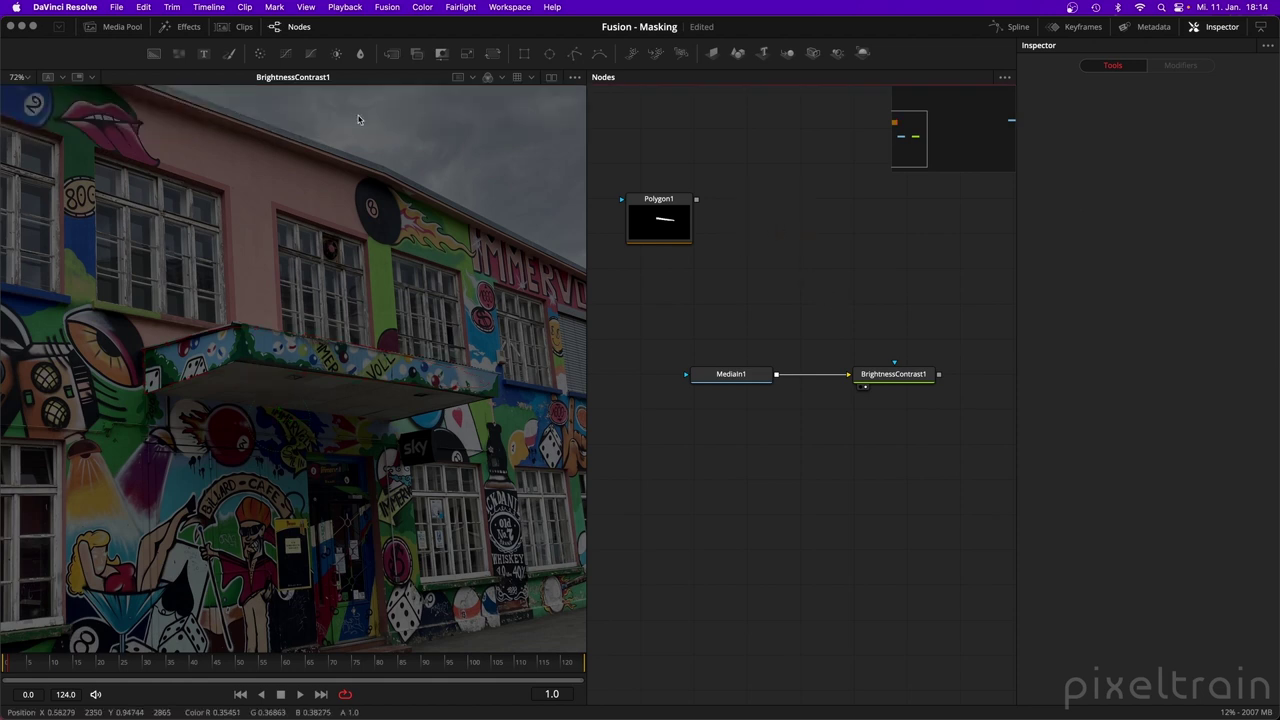
pyautogui.moveTo(574, 53); pyautogui.dragTo(783, 218)
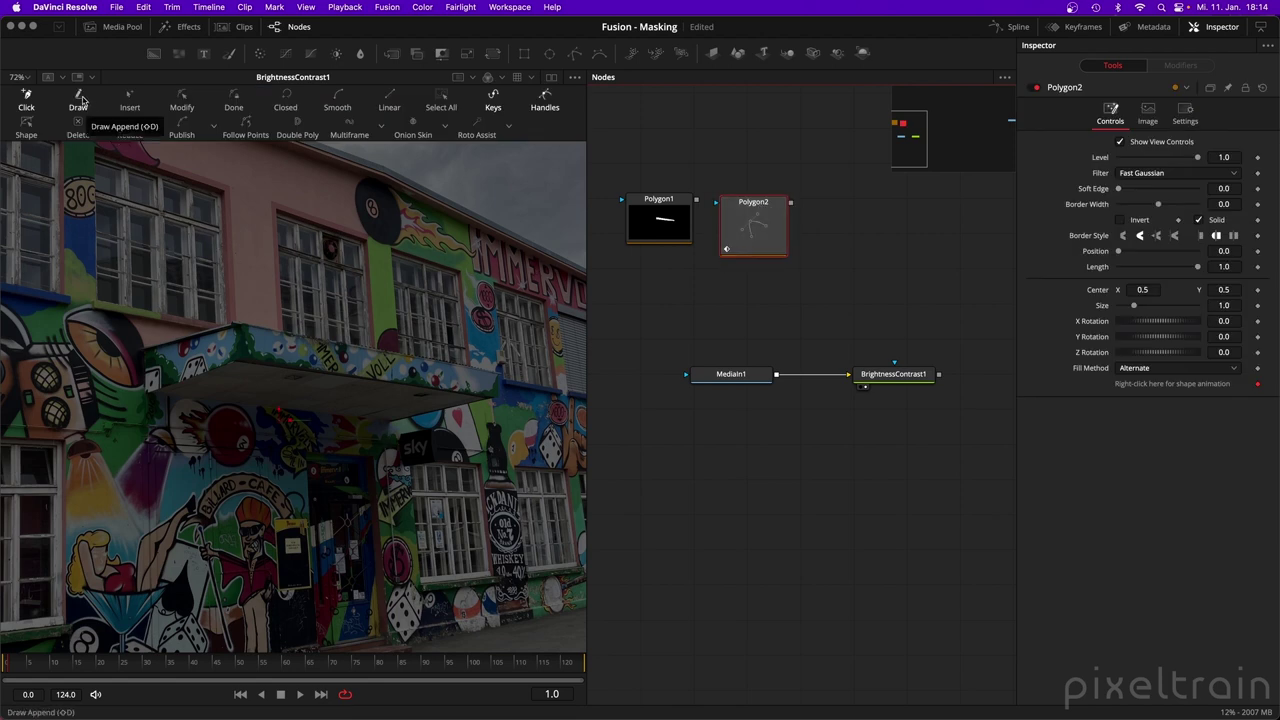
pyautogui.click(80, 99)
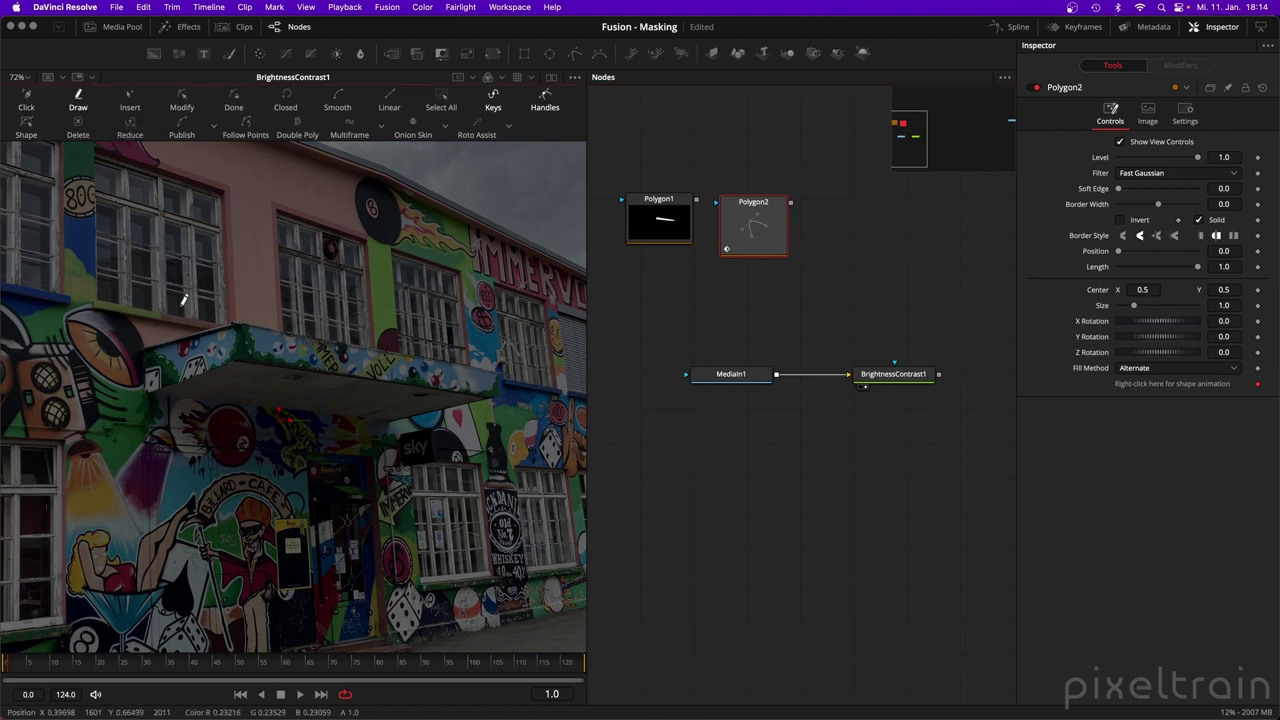
pyautogui.moveTo(180, 304)
pyautogui.mouseDown()
pyautogui.moveTo(209, 276)
pyautogui.moveTo(455, 315)
pyautogui.moveTo(514, 453)
pyautogui.moveTo(442, 543)
pyautogui.moveTo(284, 511)
pyautogui.moveTo(222, 456)
pyautogui.moveTo(148, 451)
pyautogui.moveTo(177, 334)
pyautogui.moveTo(237, 339)
pyautogui.moveTo(190, 298)
pyautogui.mouseUp()
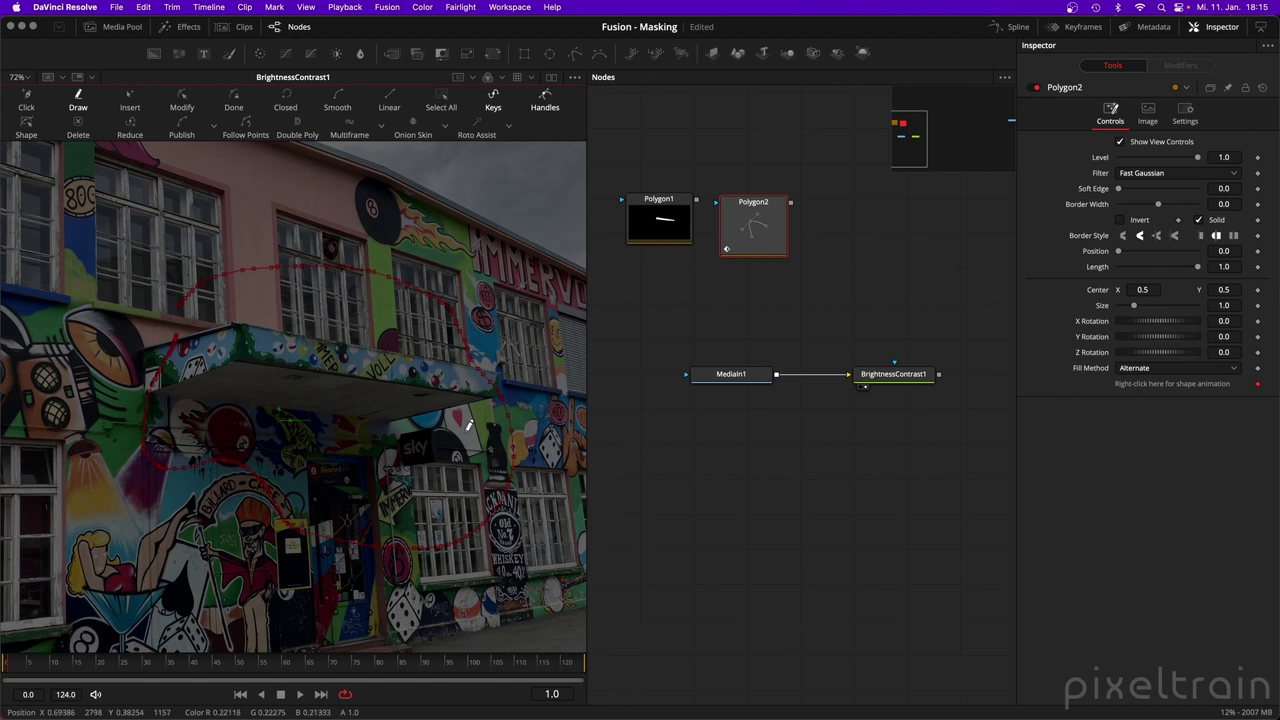
# Select all points of the freehand outline, reduce them with a lower freehand precision, and delete the Polygon2 node.
pyautogui.click(181, 99)
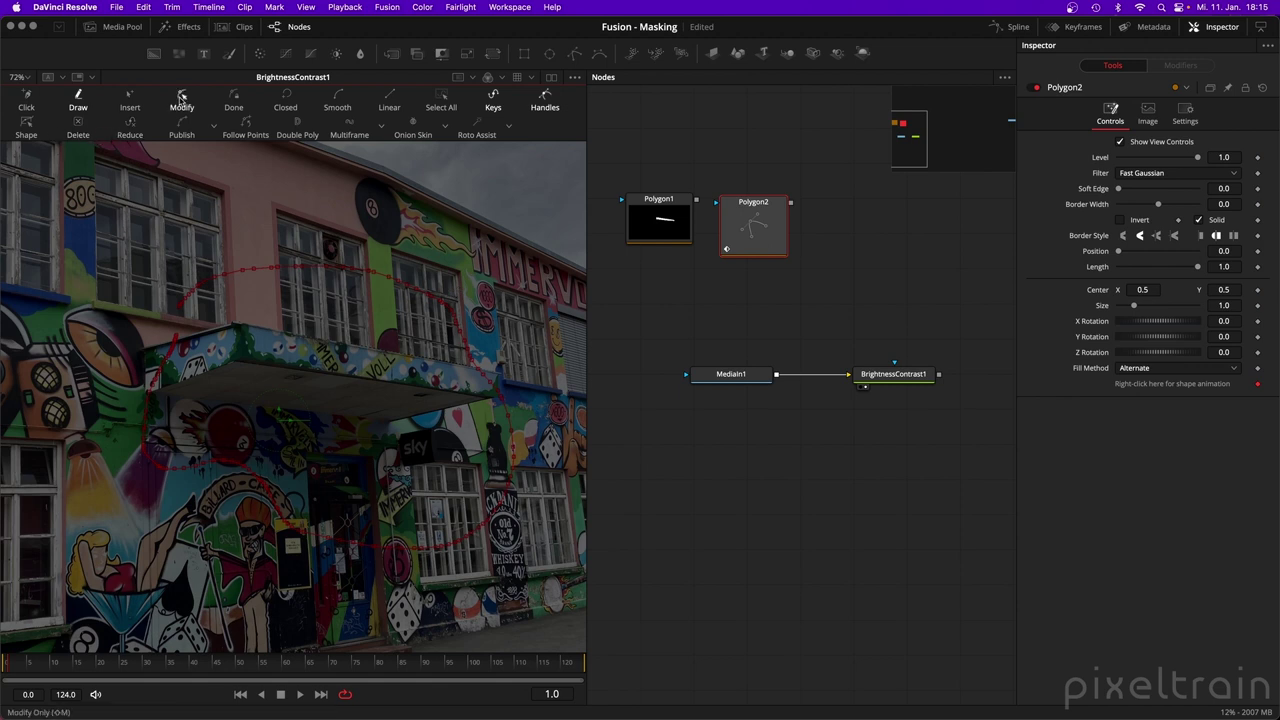
pyautogui.click(324, 350)
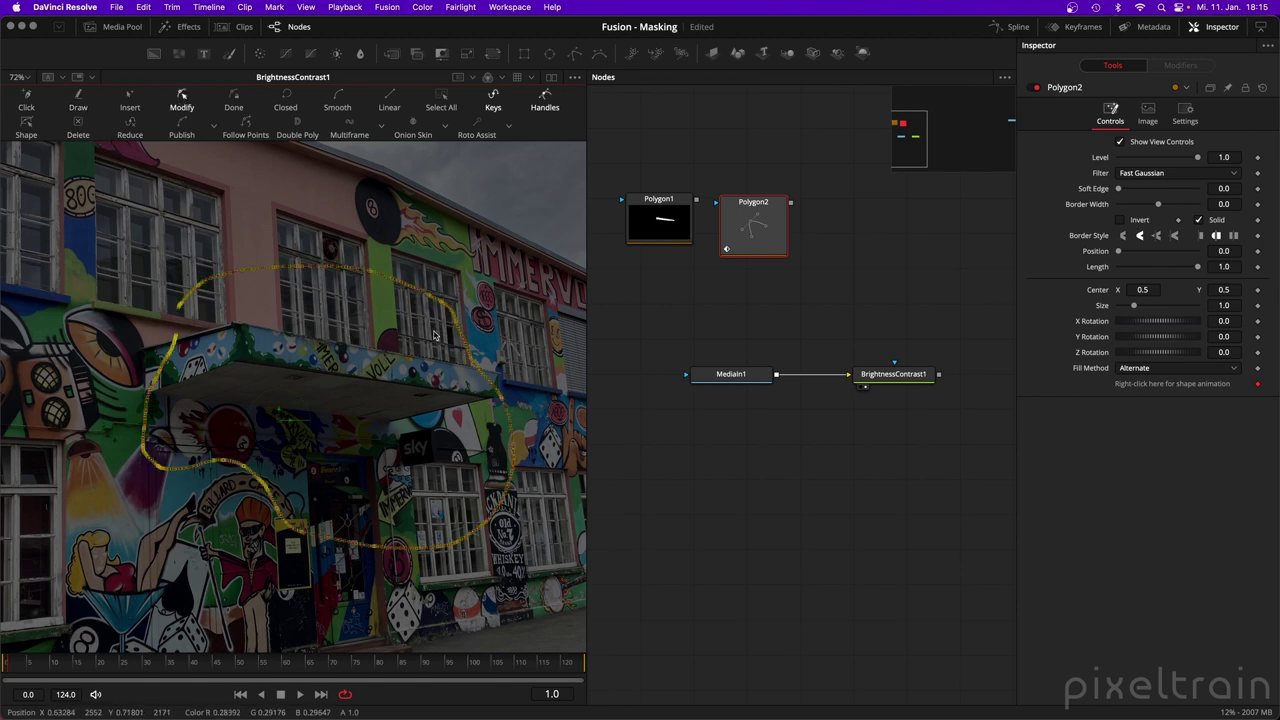
pyautogui.click(130, 124)
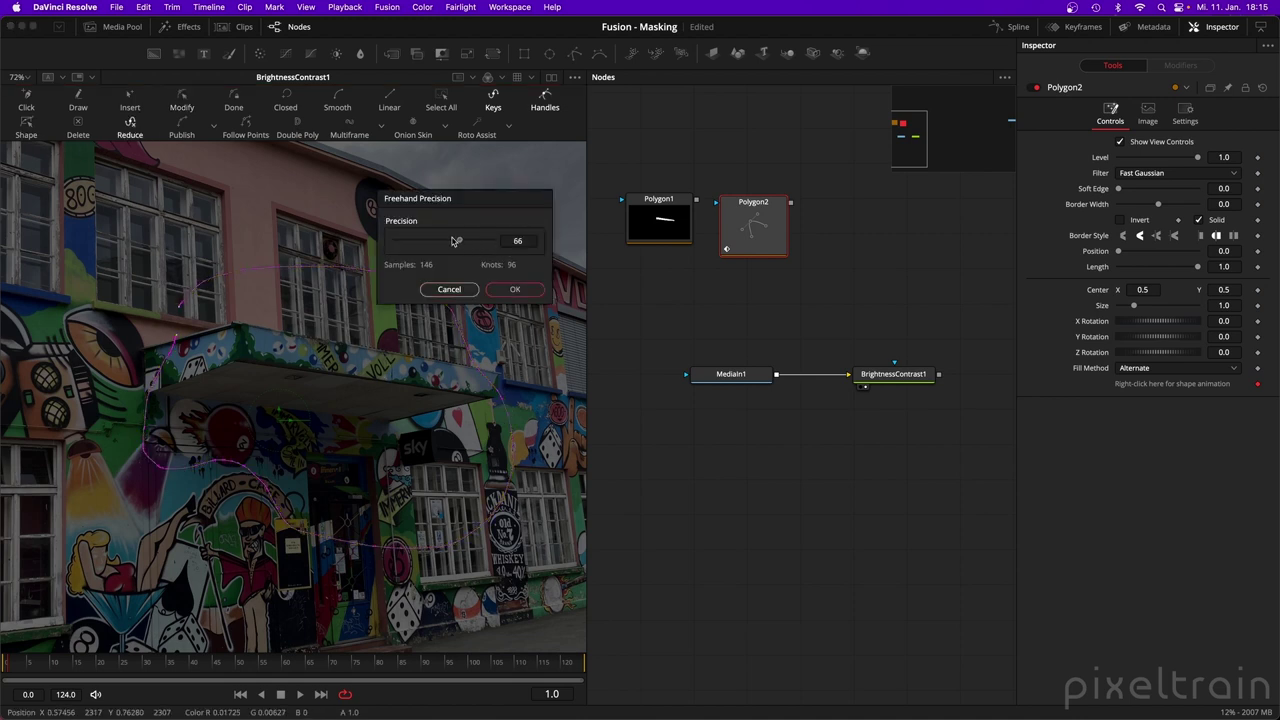
pyautogui.click(512, 290)
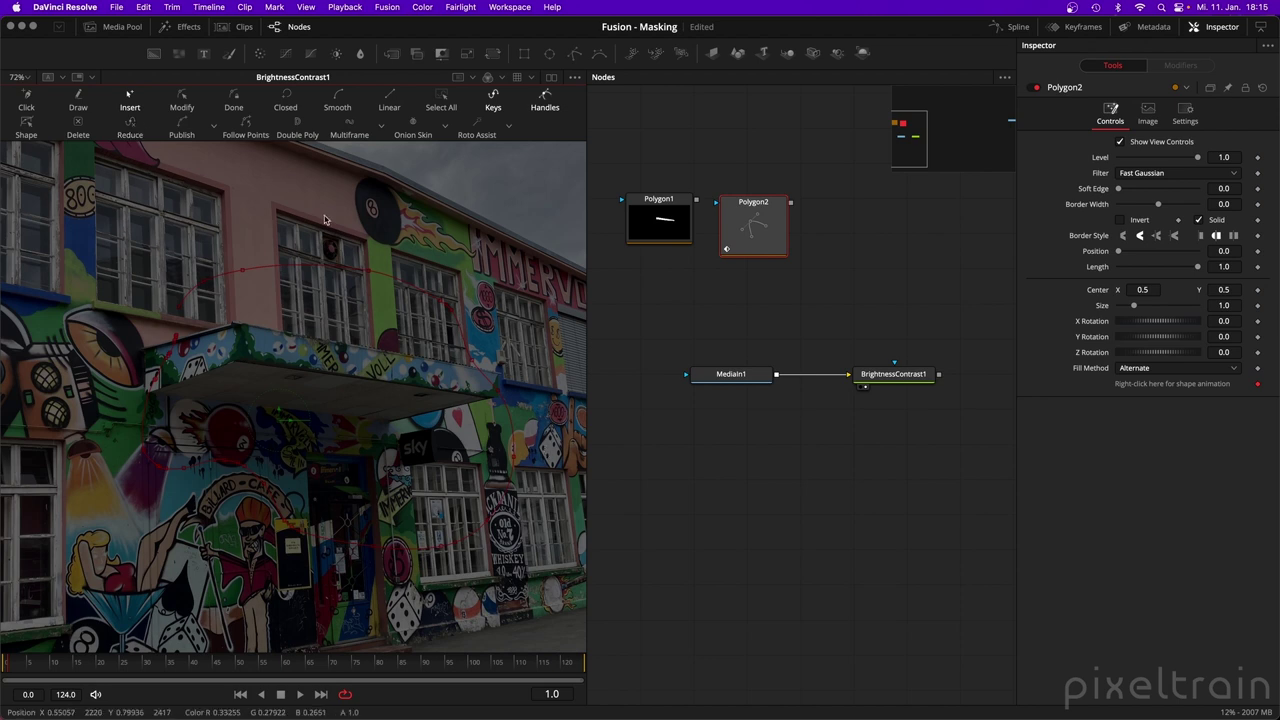
pyautogui.click(764, 236)
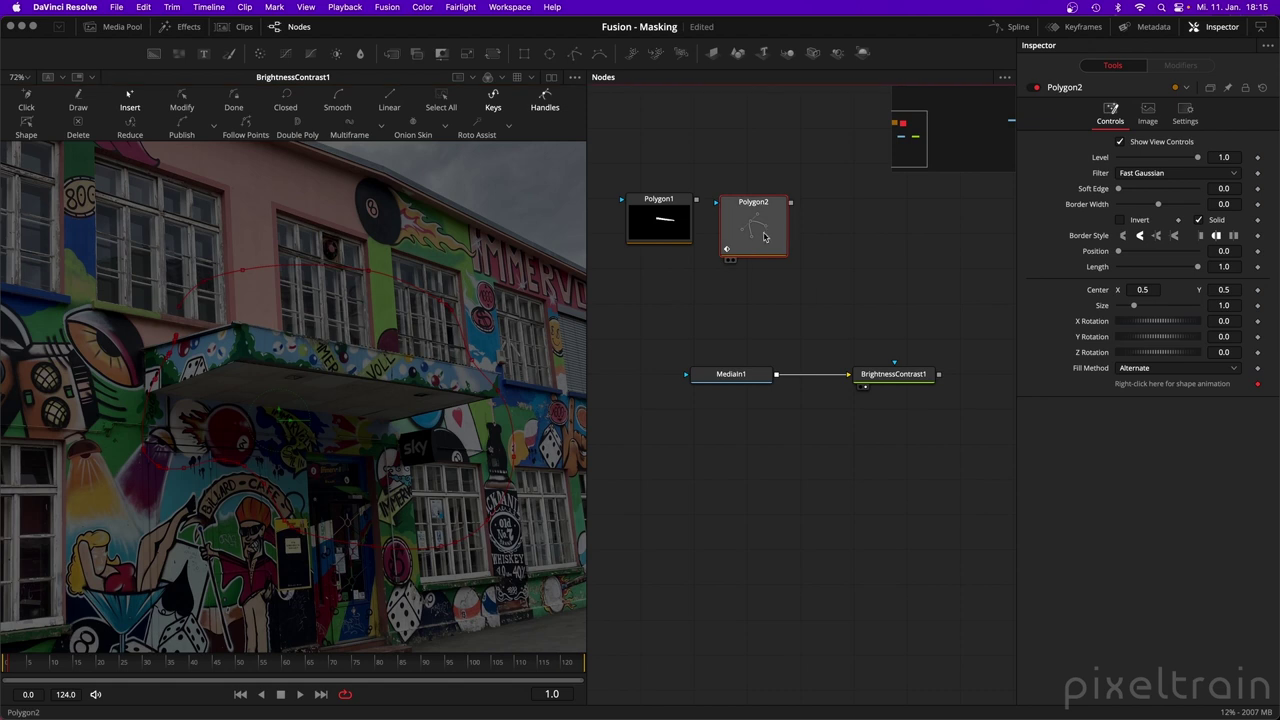
pyautogui.press('Delete')
# Move the Polygon1 node above the connection between MediaIn1 and BrightnessContrast1 and show its mask in the viewer.
pyautogui.moveTo(658, 221); pyautogui.dragTo(798, 266)
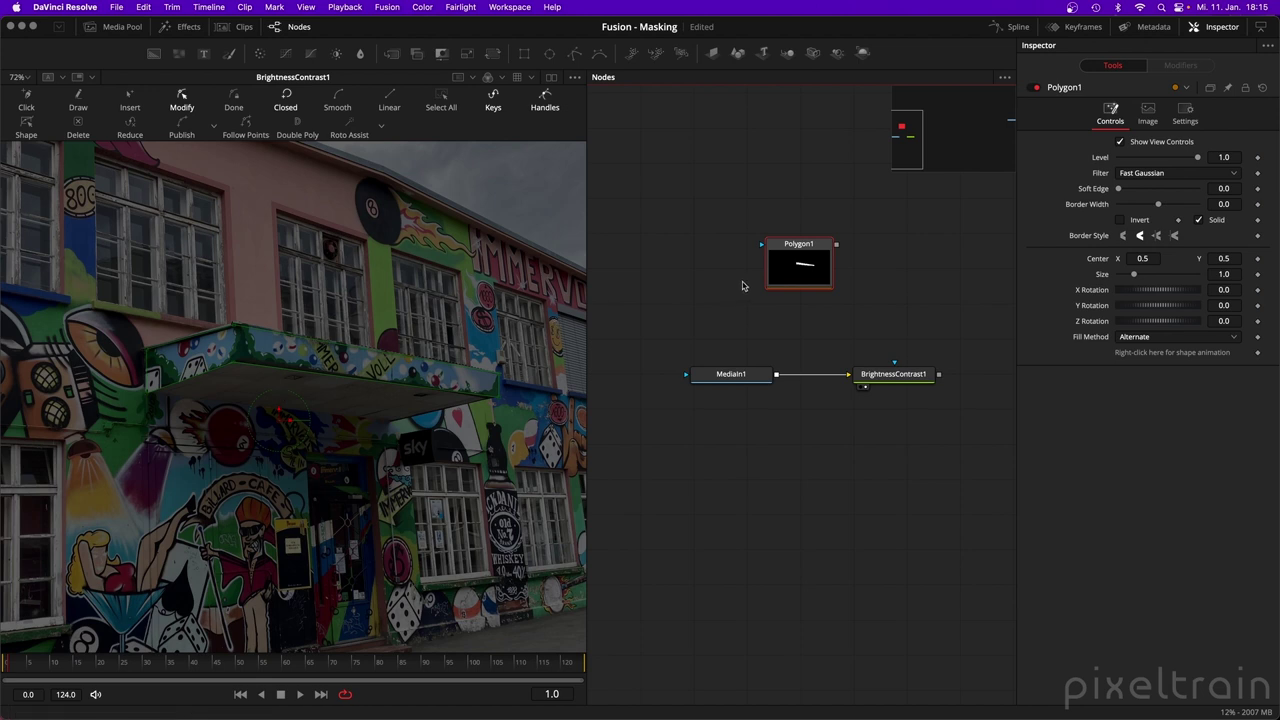
pyautogui.press('1')
pyautogui.scroll(3, 281, 473)
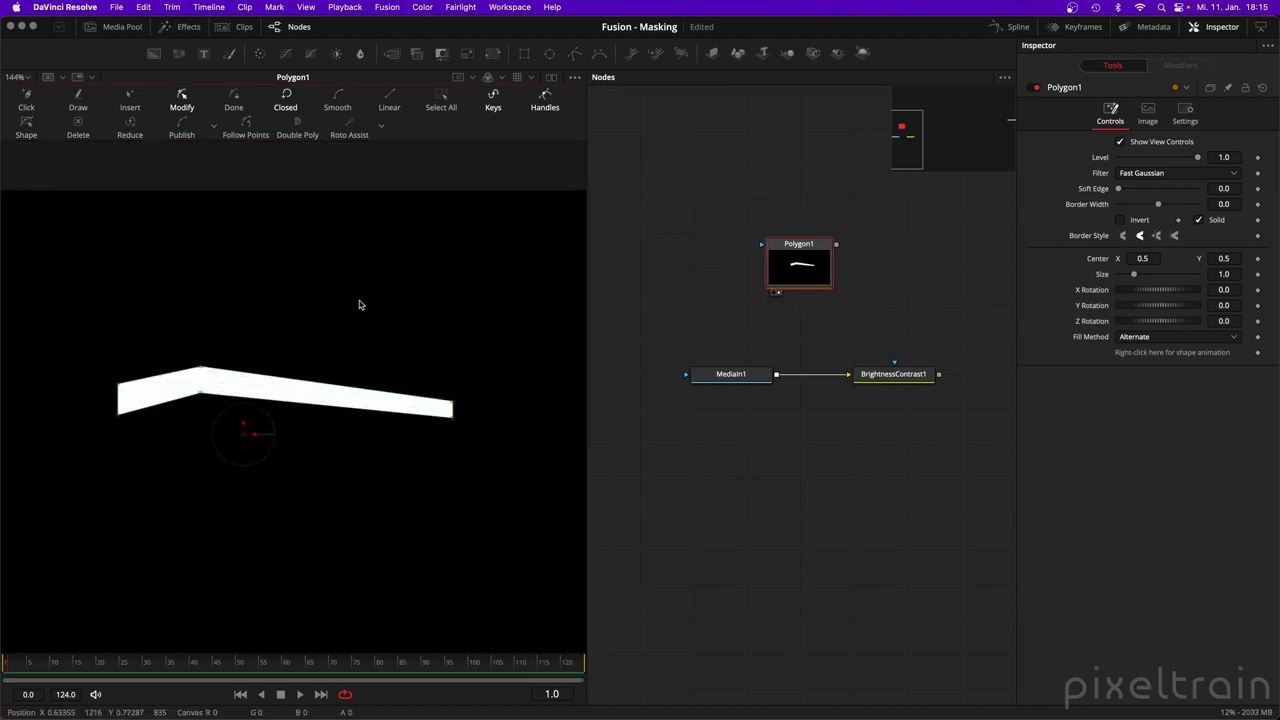
pyautogui.hscroll(-3, 357, 300)
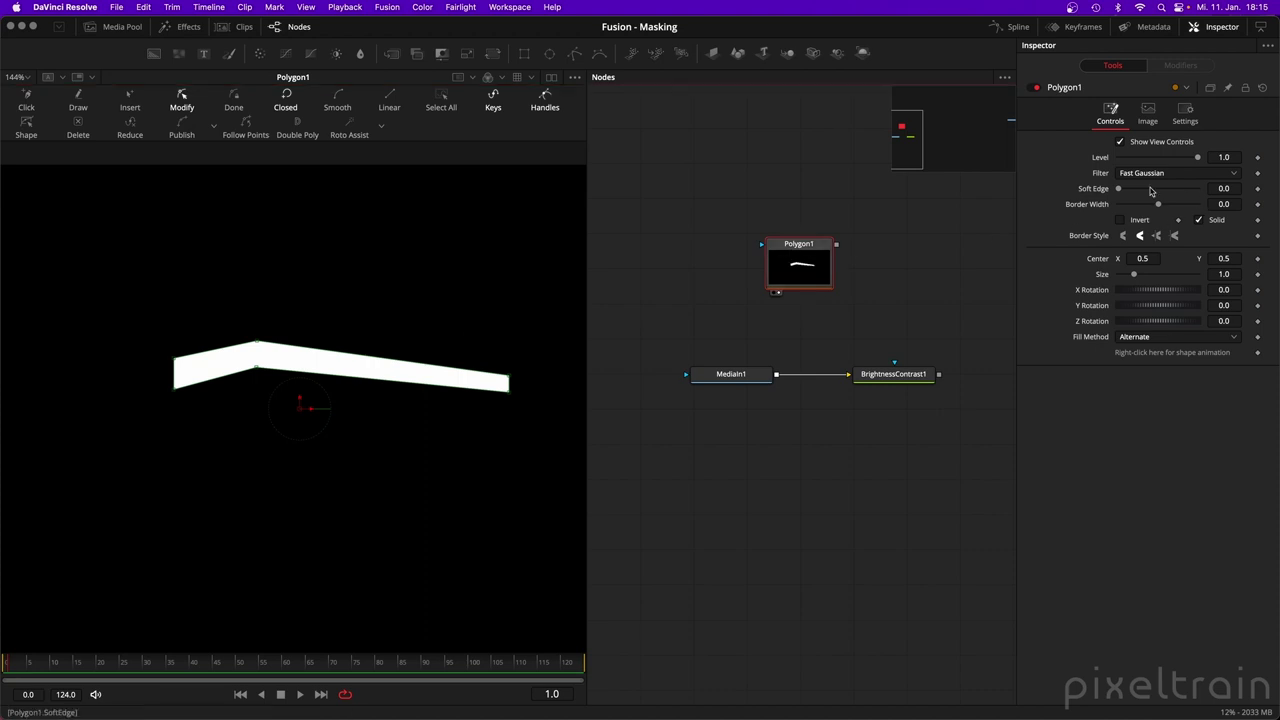
# Set Polygon1's soft edge to 0.0252 and its border width to 0.1.
pyautogui.moveTo(1119, 189); pyautogui.dragTo(1129, 191)
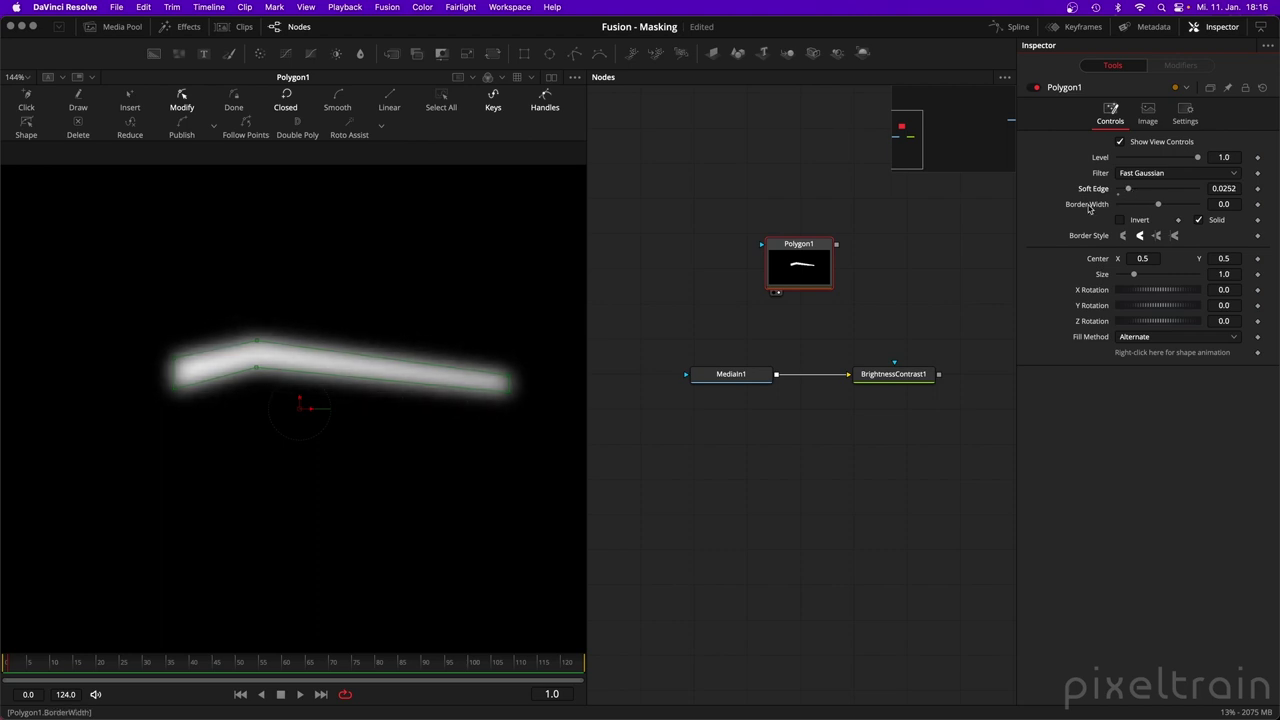
pyautogui.moveTo(1158, 205)
pyautogui.mouseDown()
pyautogui.moveTo(1146, 206)
pyautogui.moveTo(1157, 206)
pyautogui.mouseUp()
pyautogui.moveTo(1224, 206)
pyautogui.mouseDown()
pyautogui.moveTo(1240, 206)
pyautogui.moveTo(1234, 219)
pyautogui.mouseUp()
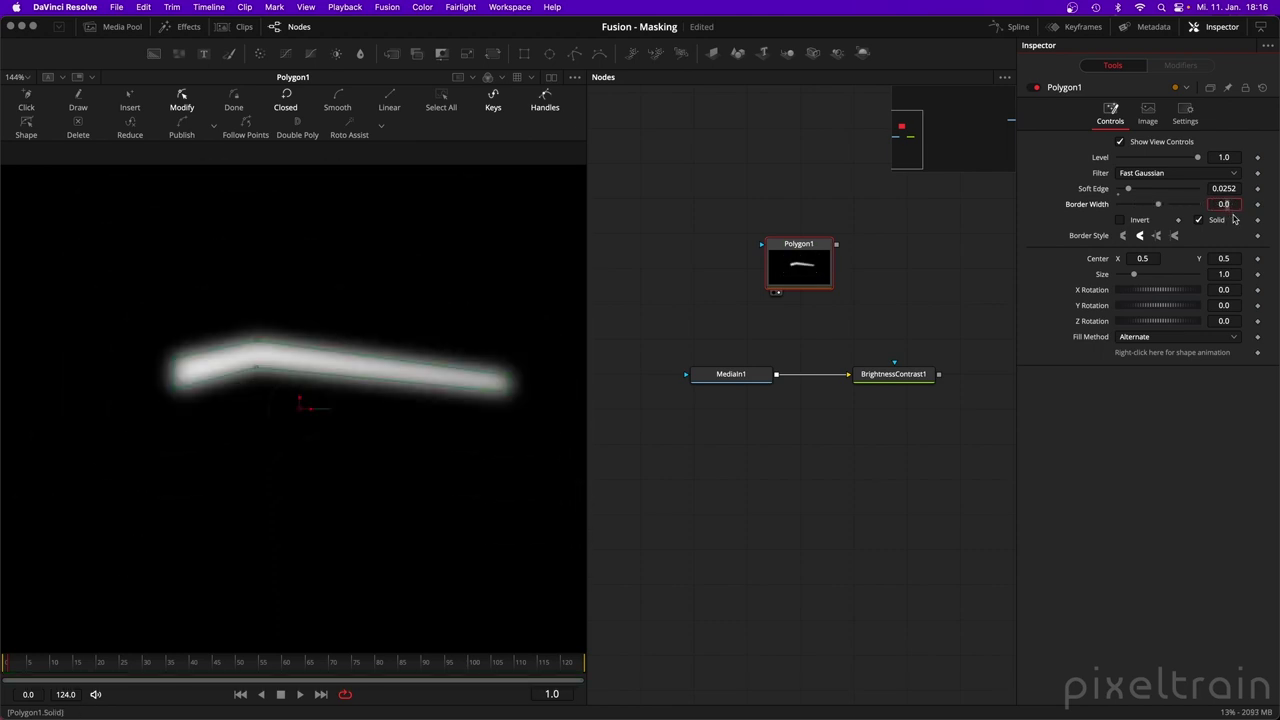
pyautogui.write('0.1')
pyautogui.press('Return')
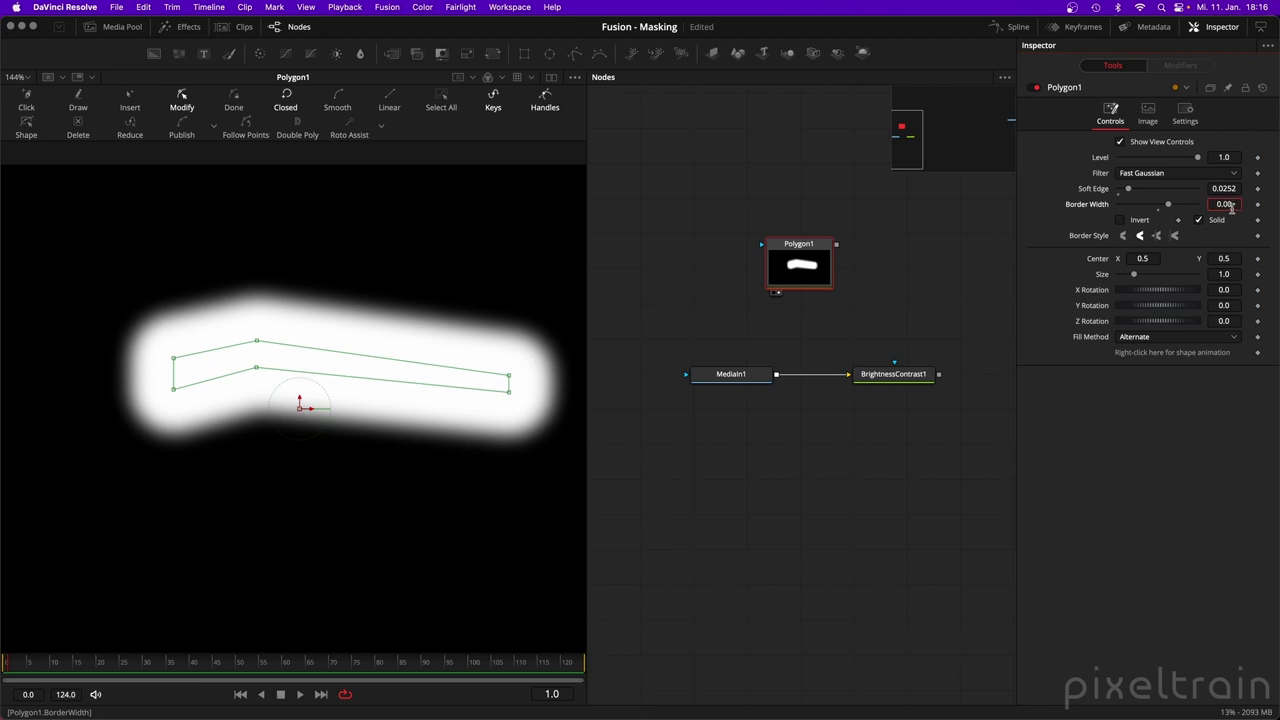
# Try border widths of 0.031, 0.001 and 0.006 on the soft-edged Polygon1 mask.
pyautogui.press('Tab')
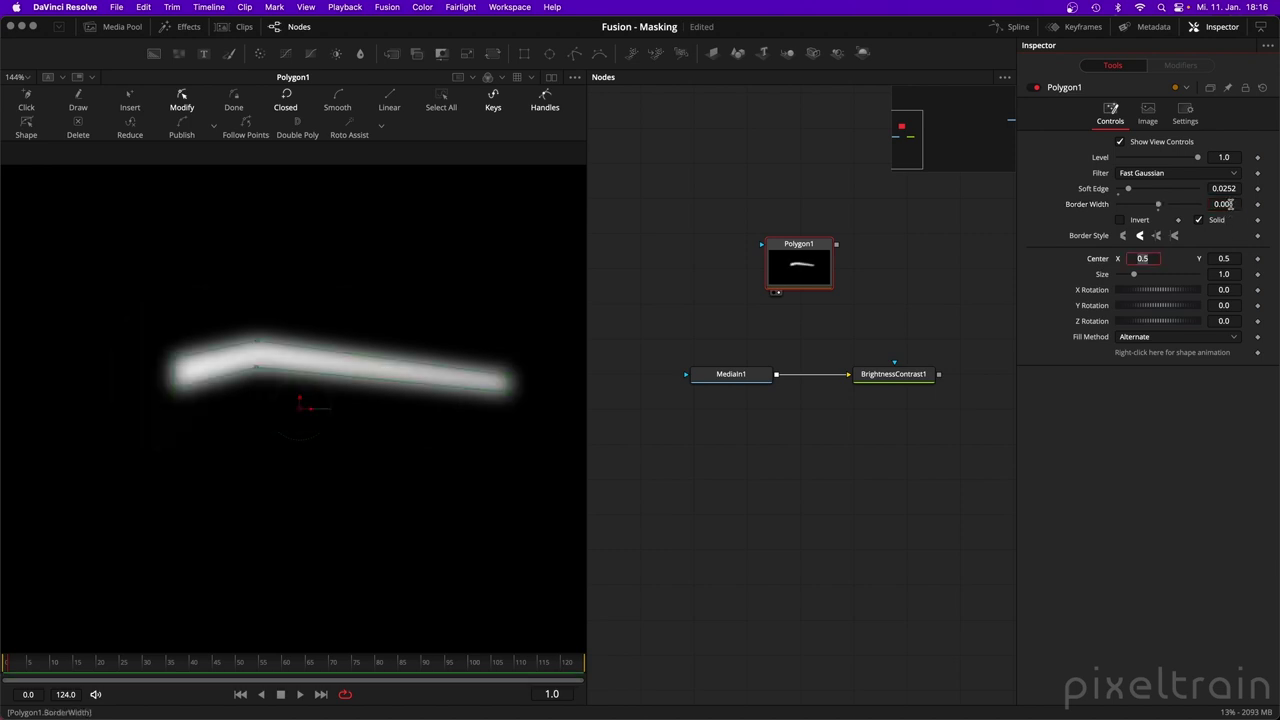
pyautogui.click(1228, 204)
pyautogui.write('0.011')
pyautogui.press('Return')
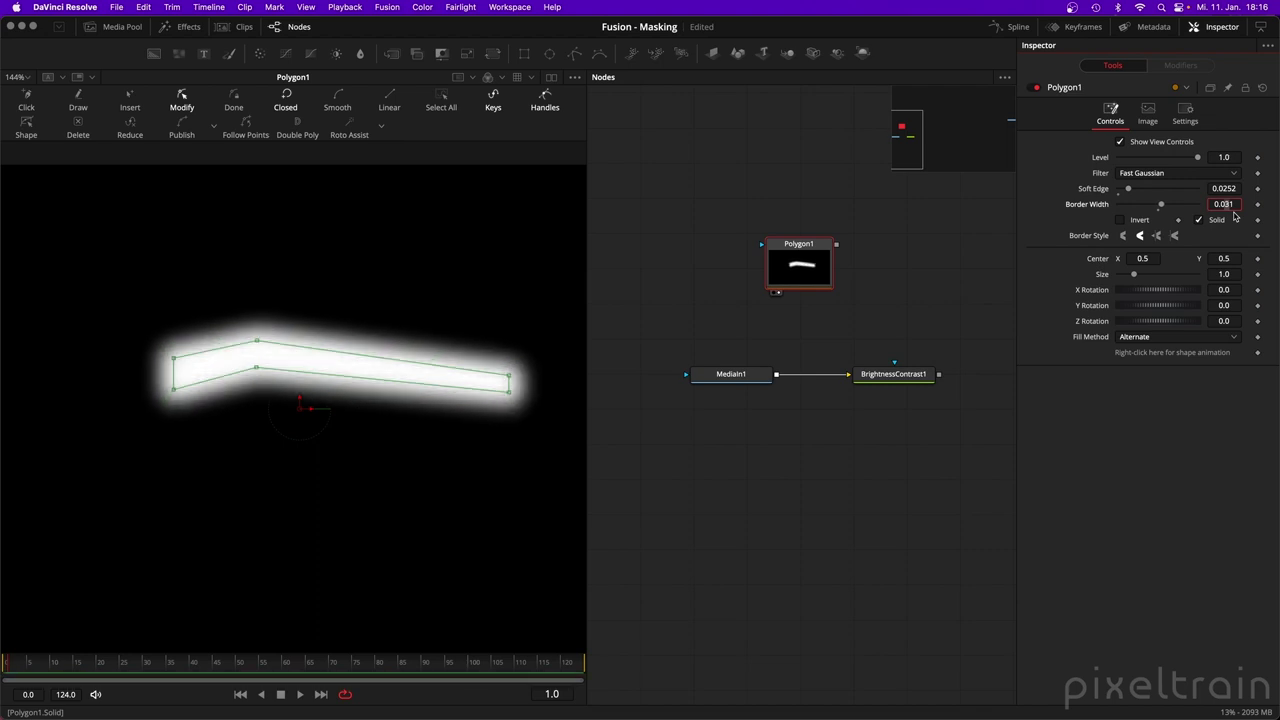
pyautogui.write('0.001')
pyautogui.press('Return')
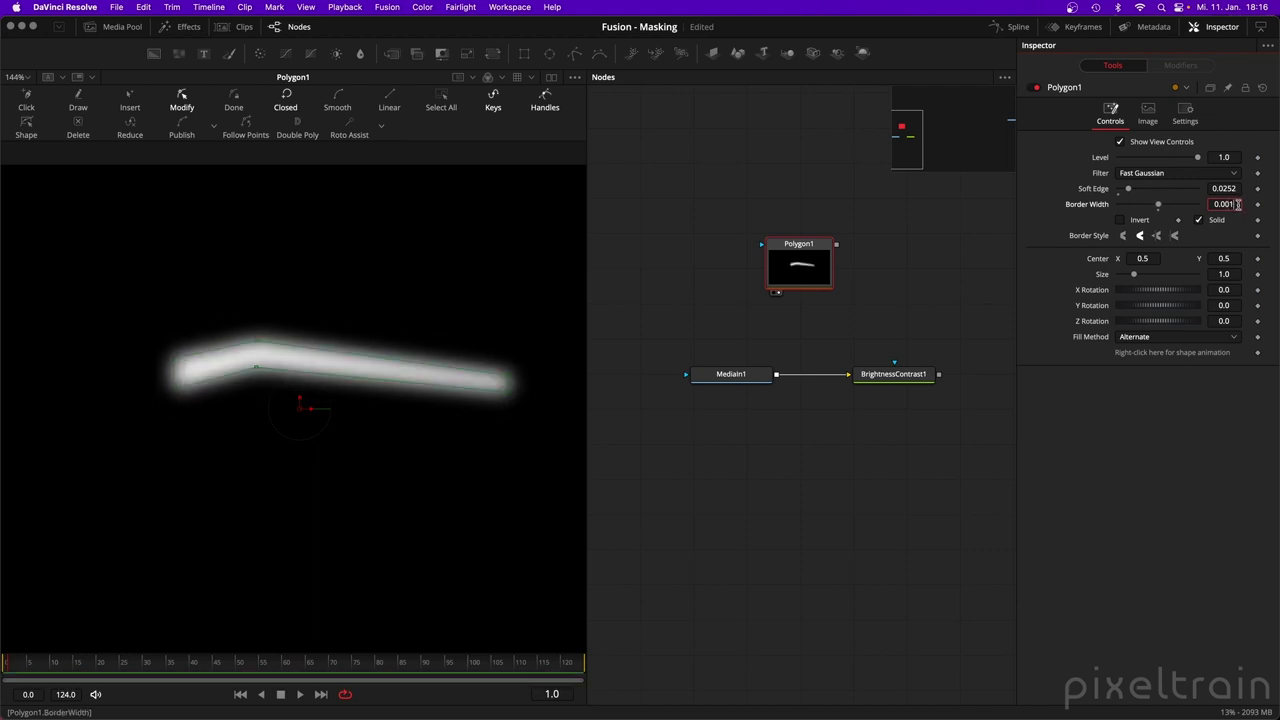
pyautogui.press('BackSpace')
pyautogui.write('6')
pyautogui.press('Return')
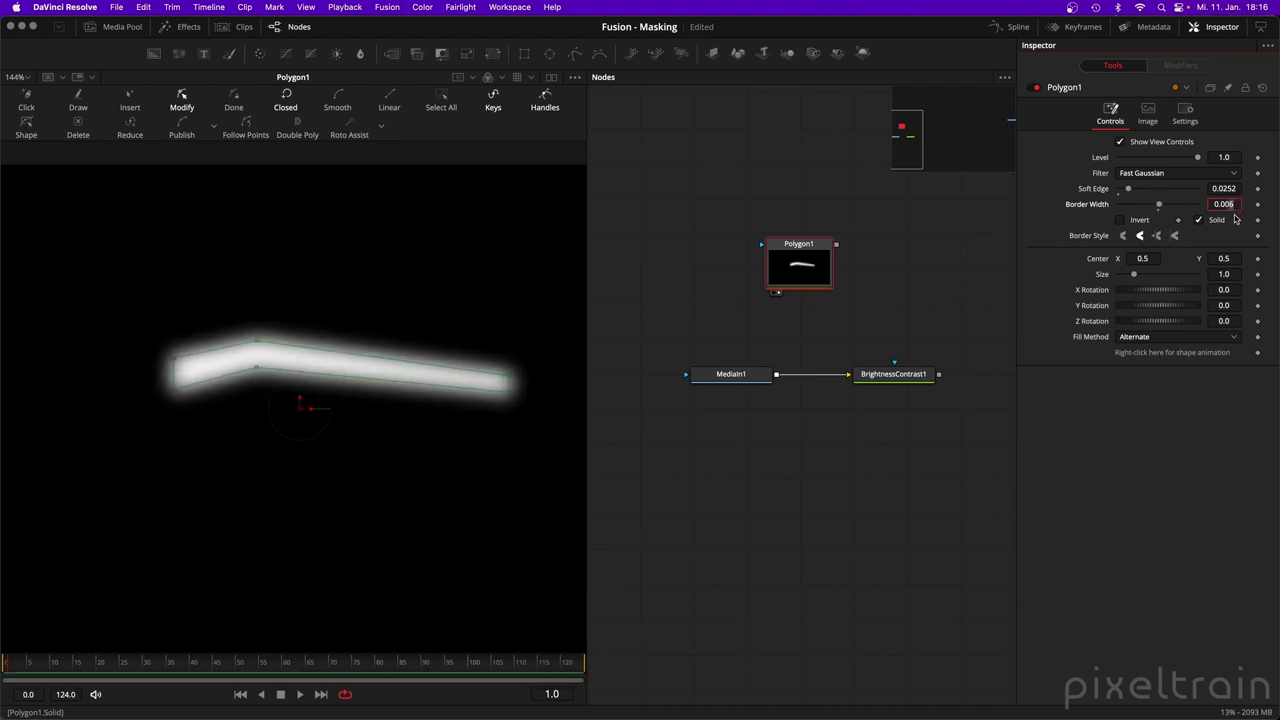
# Try a negative border width of -0.005 on Polygon1.
pyautogui.press('BackSpace')
pyautogui.press('BackSpace')
pyautogui.press('BackSpace')
pyautogui.press('BackSpace')
pyautogui.press('BackSpace')
pyautogui.write('-0.005')
pyautogui.press('Return')
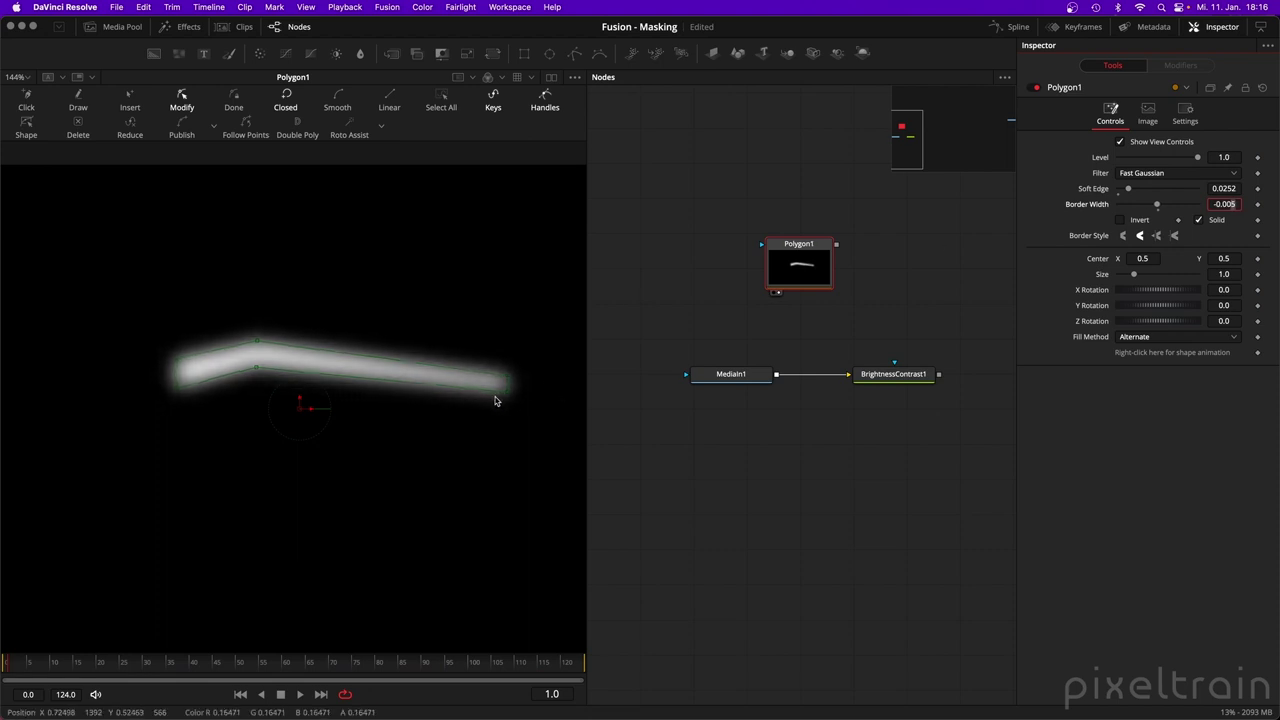
# Set Polygon1's border width to 0.001.
pyautogui.press('BackSpace')
pyautogui.press('BackSpace')
pyautogui.press('BackSpace')
pyautogui.press('BackSpace')
pyautogui.press('BackSpace')
pyautogui.press('BackSpace')
pyautogui.write('0.001')
pyautogui.press('Return')
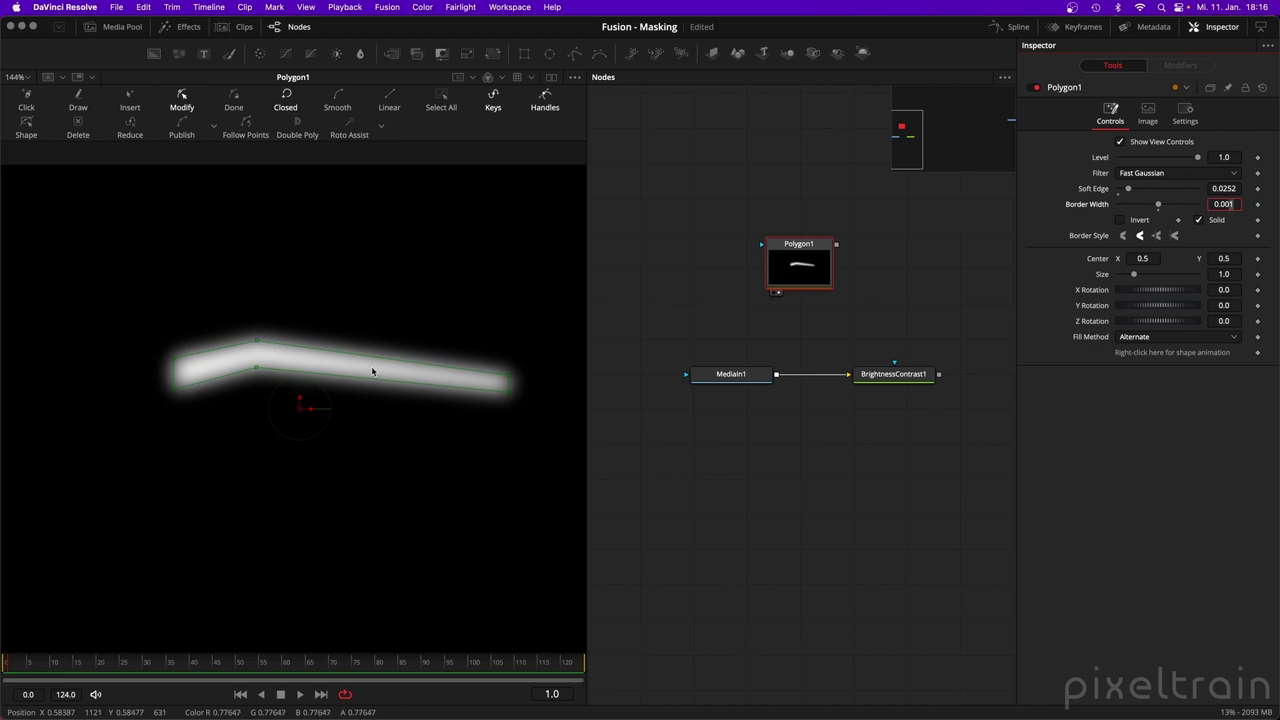
# Reset Polygon1's border width and soft edge to 0.0.
pyautogui.doubleClick(1088, 205)
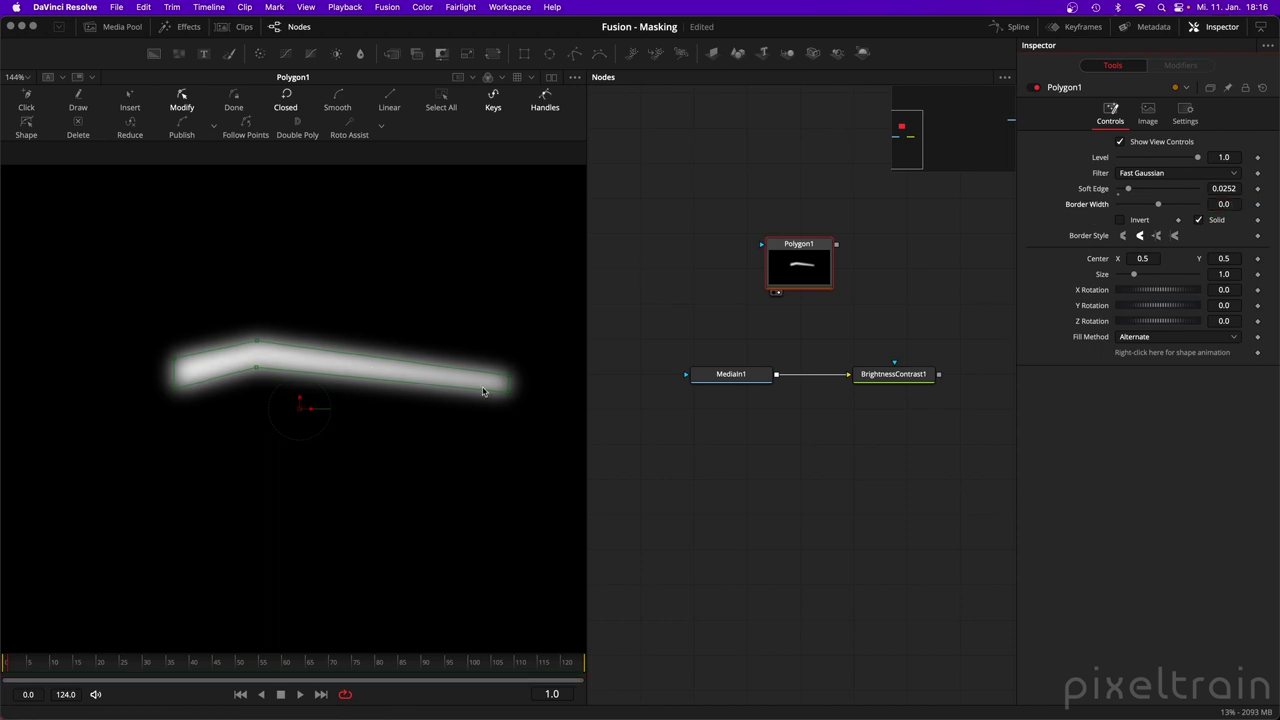
pyautogui.doubleClick(1093, 190)
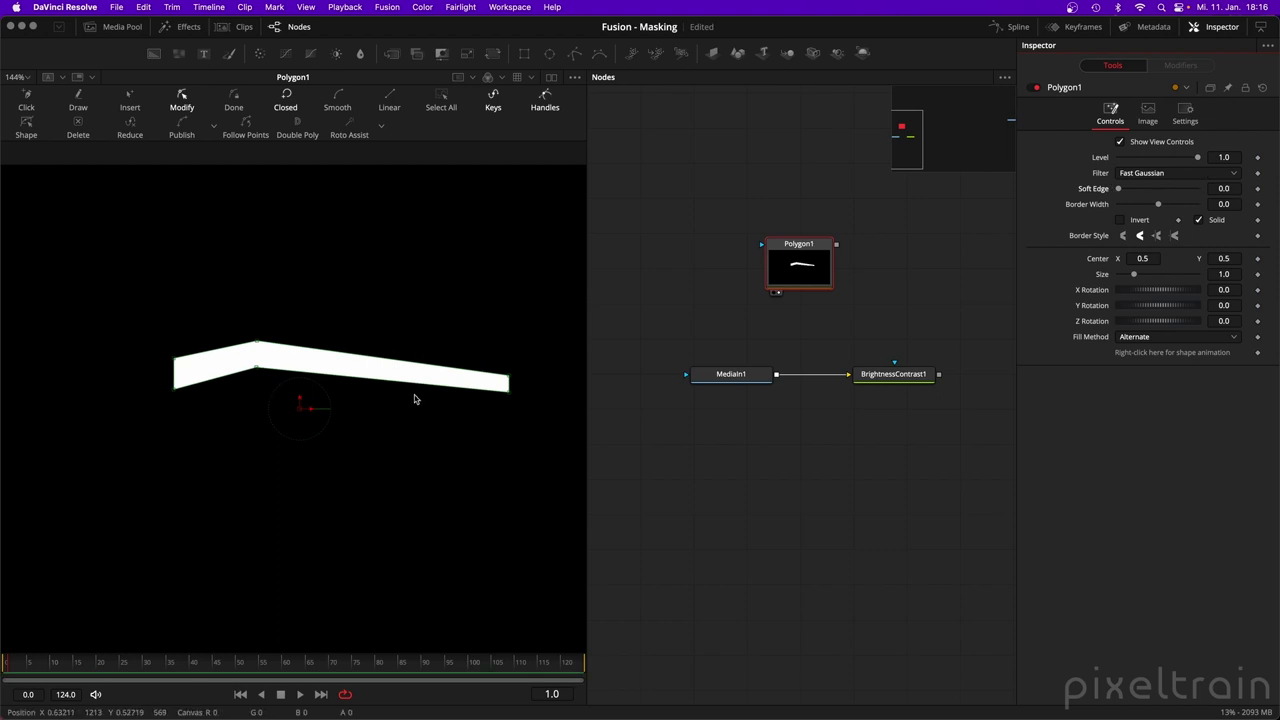
pyautogui.scroll(3, 415, 399)
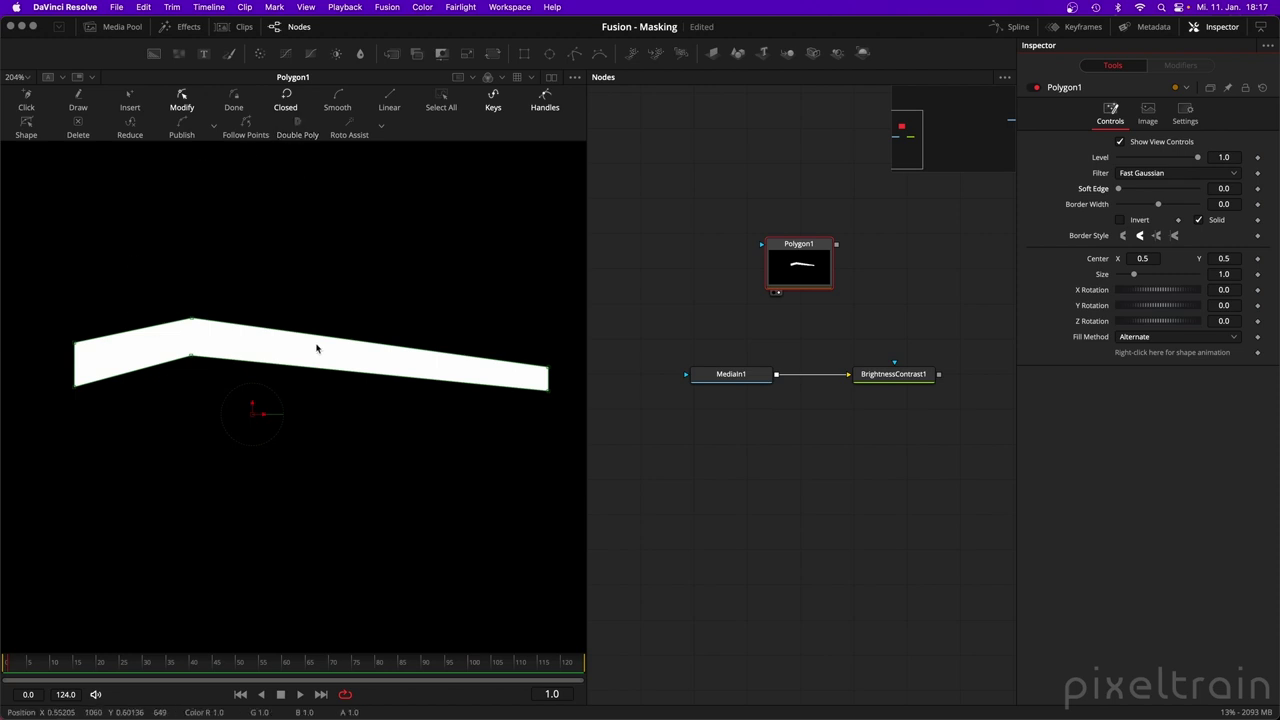
# Switch Polygon1's polyline from Modify Only to Done mode and convert it into a double polygon.
pyautogui.rightClick(246, 328)
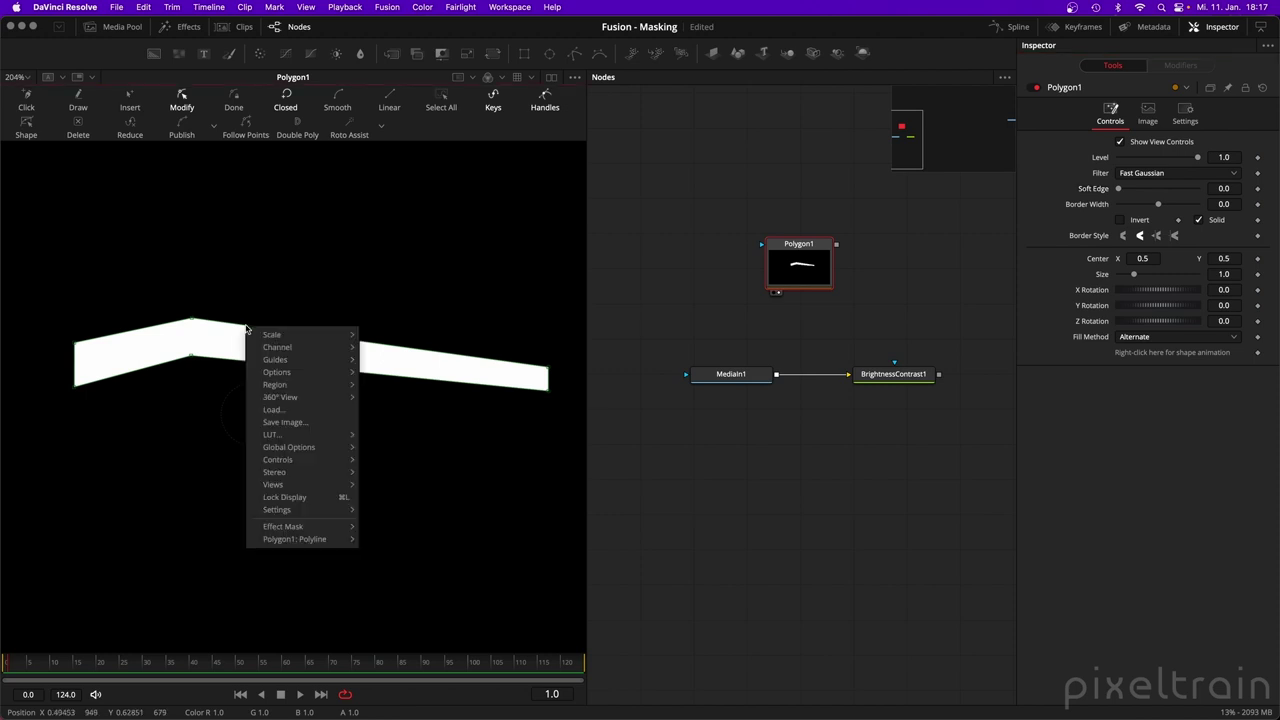
pyautogui.moveTo(271, 541)
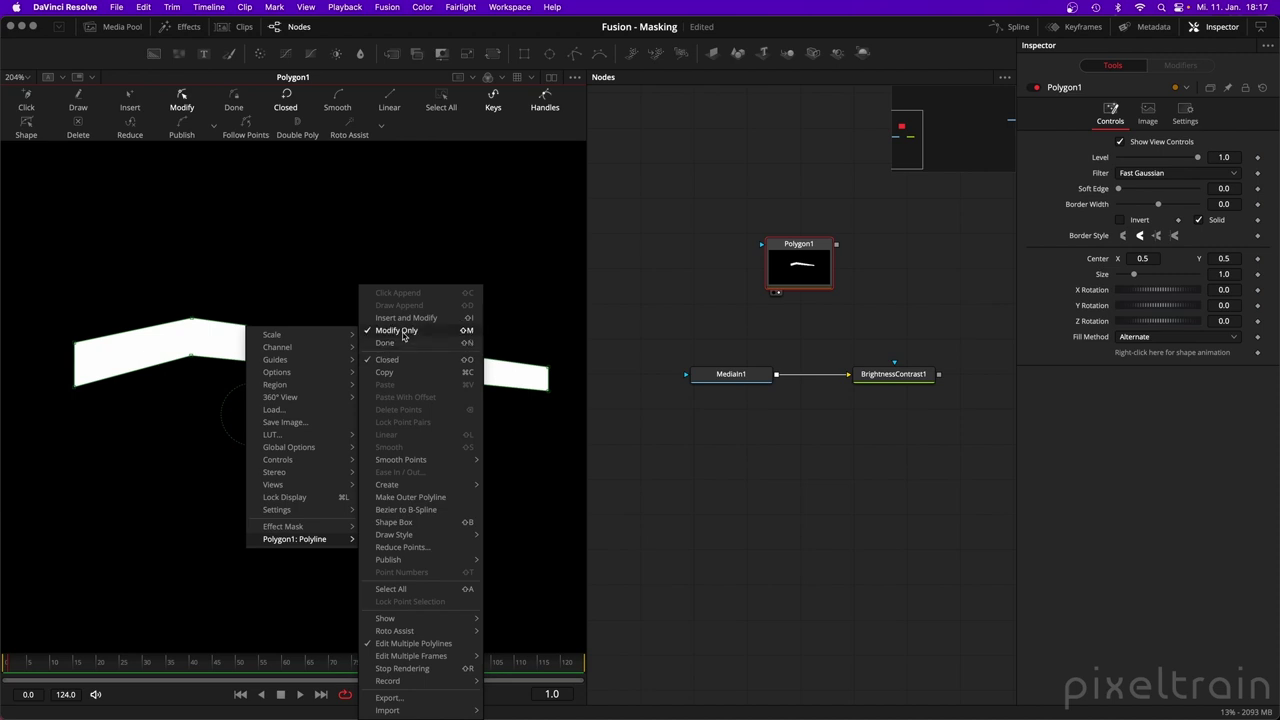
pyautogui.click(203, 217)
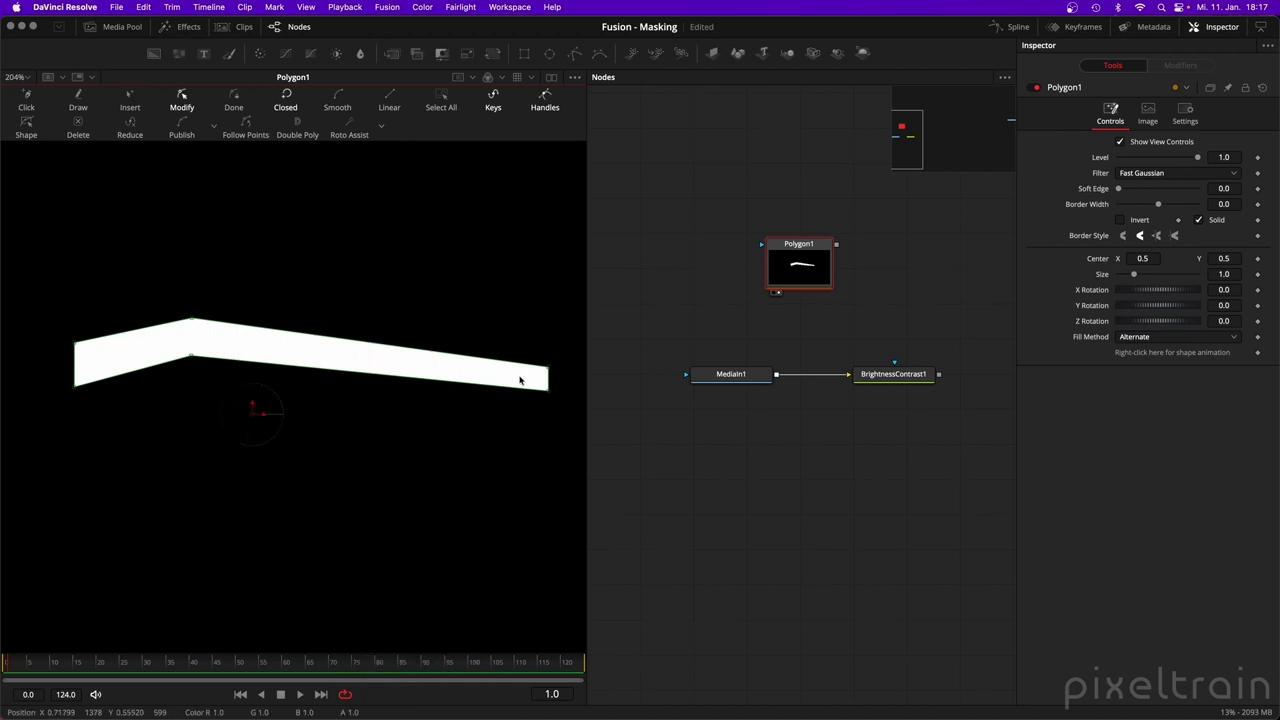
pyautogui.click(233, 100)
pyautogui.moveTo(288, 256); pyautogui.dragTo(90, 356)
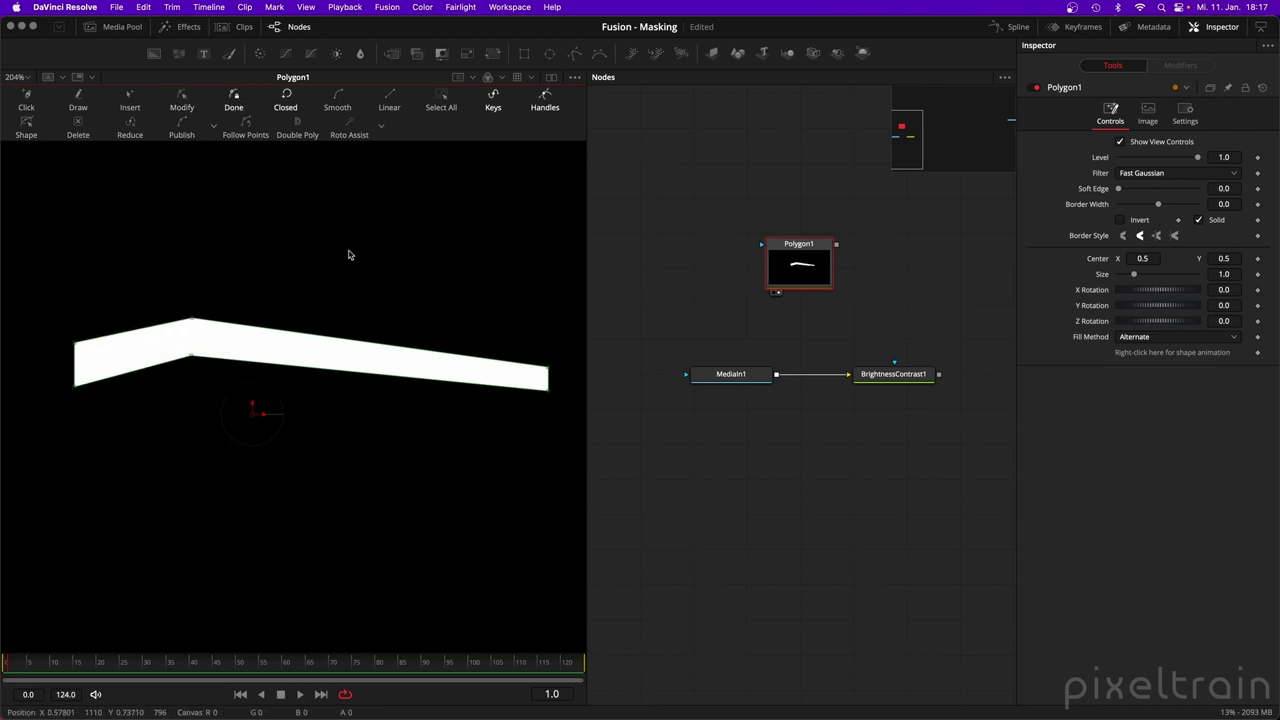
pyautogui.click(232, 100)
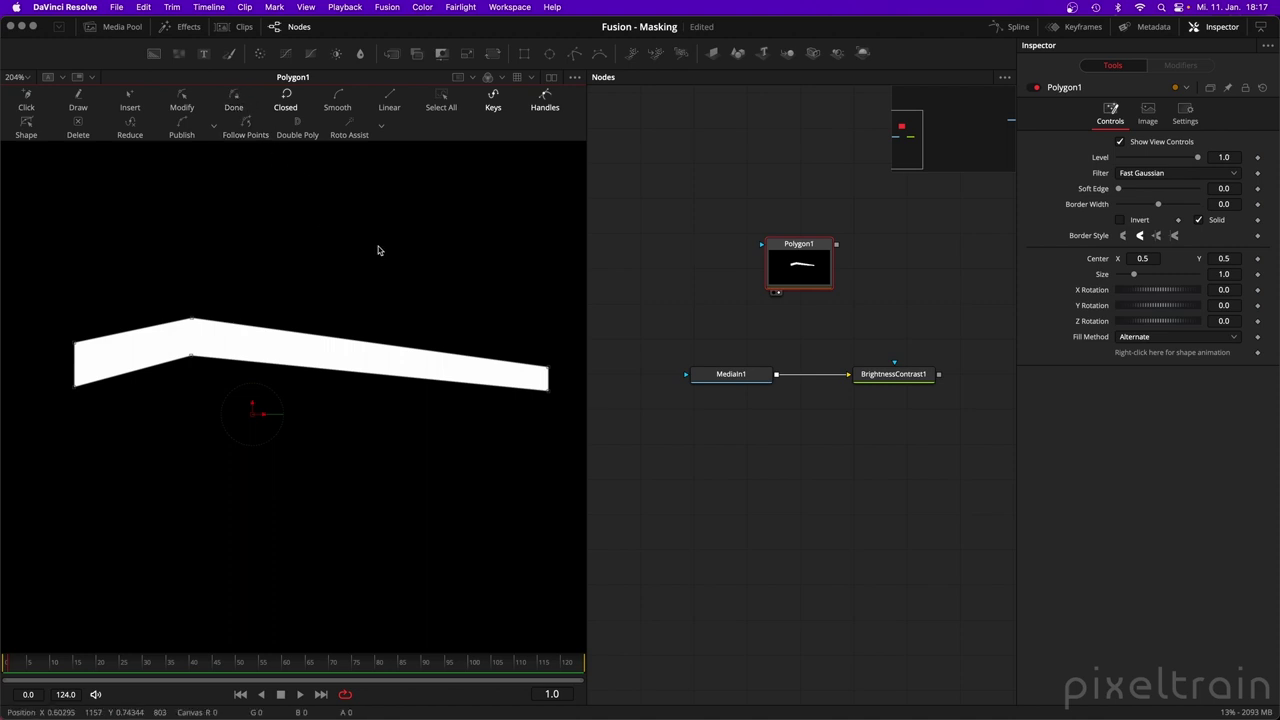
pyautogui.click(295, 130)
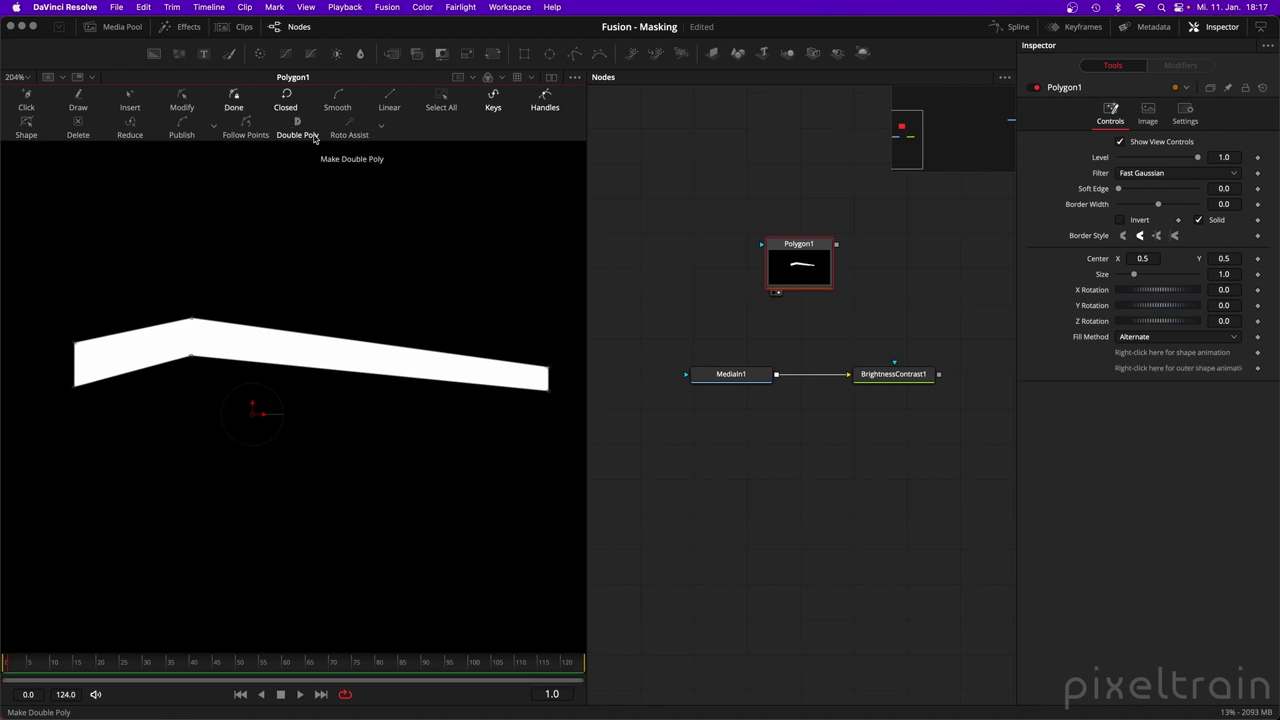
# Set Polygon1's outer polygon to Modify Only mode.
pyautogui.rightClick(338, 342)
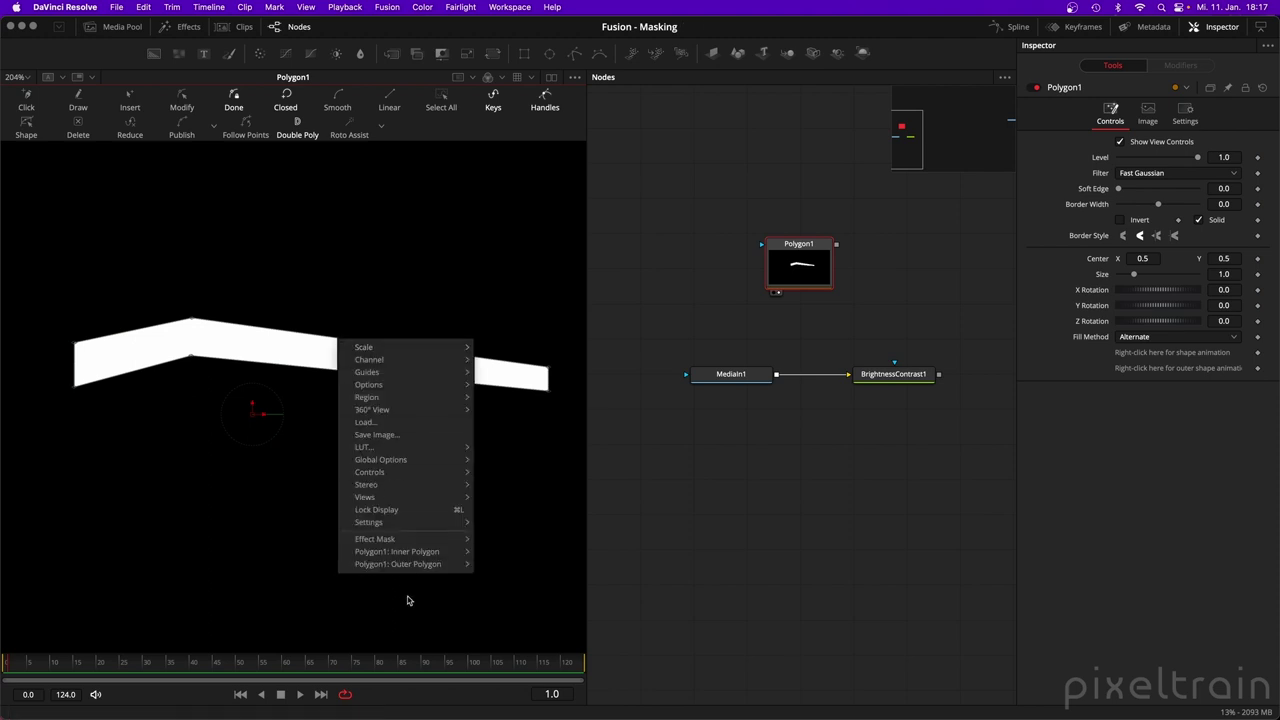
pyautogui.moveTo(424, 552)
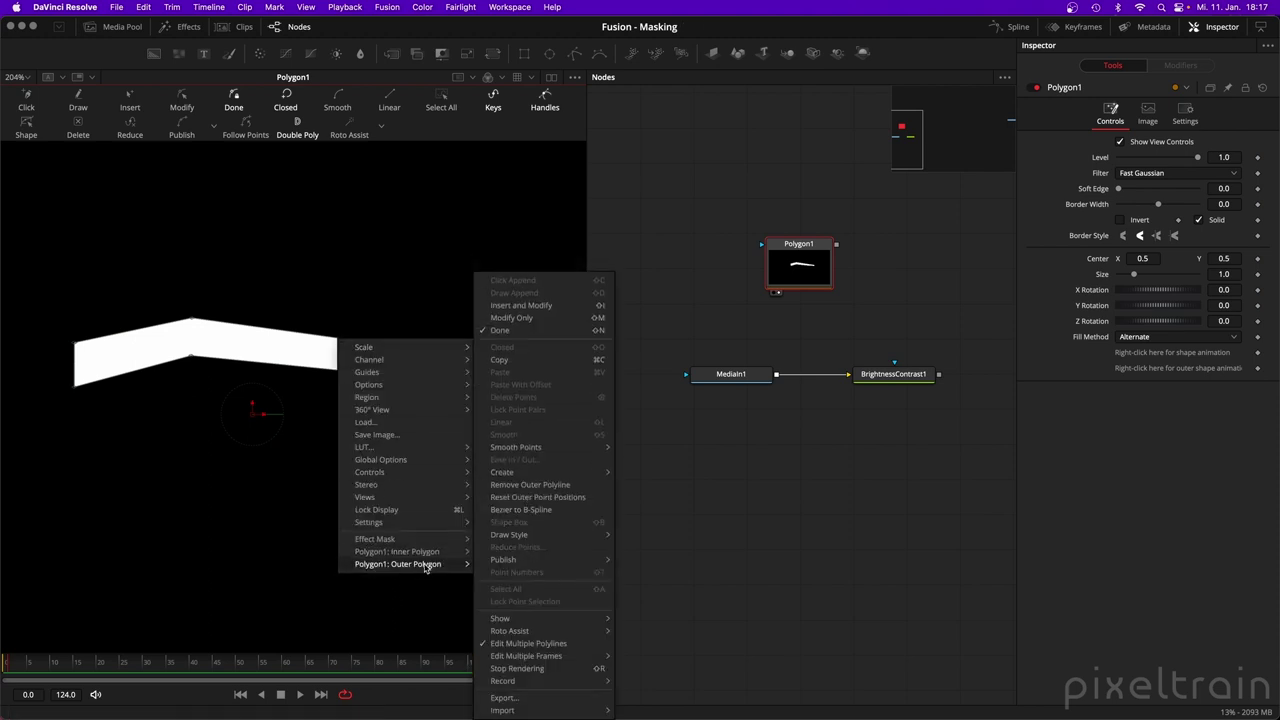
pyautogui.moveTo(392, 568)
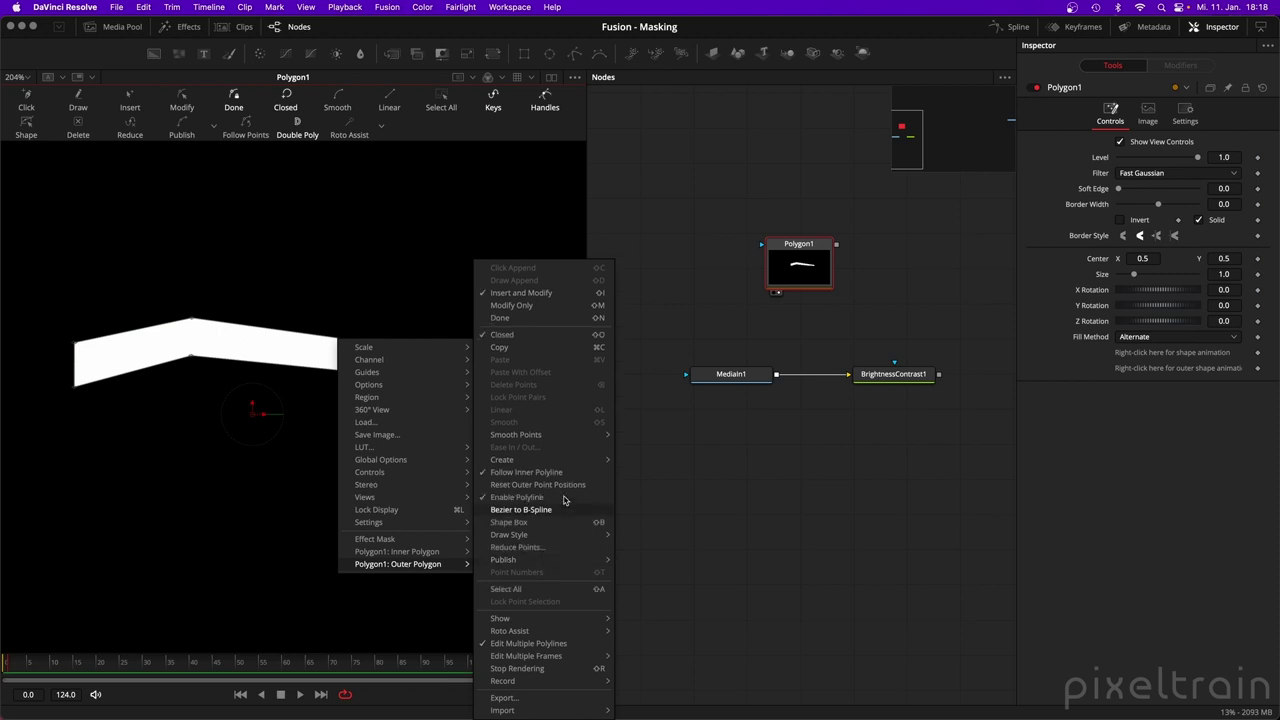
pyautogui.click(502, 306)
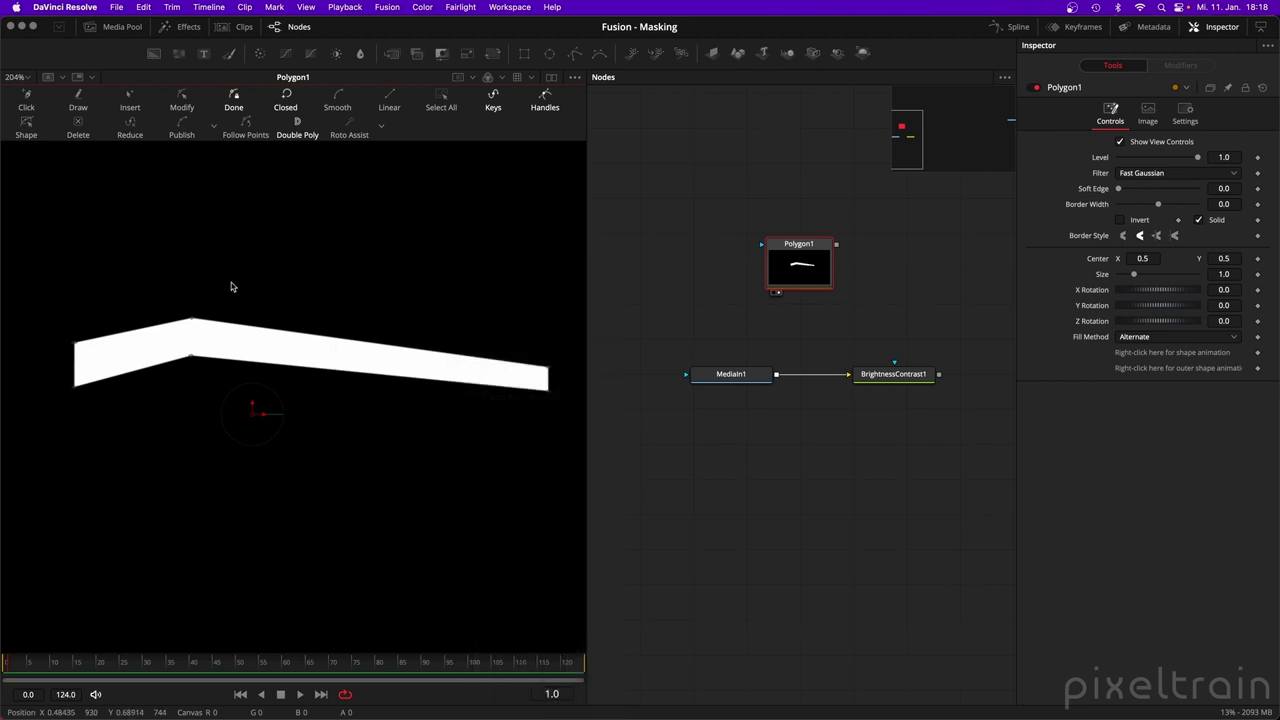
pyautogui.hscroll(-5, 231, 283)
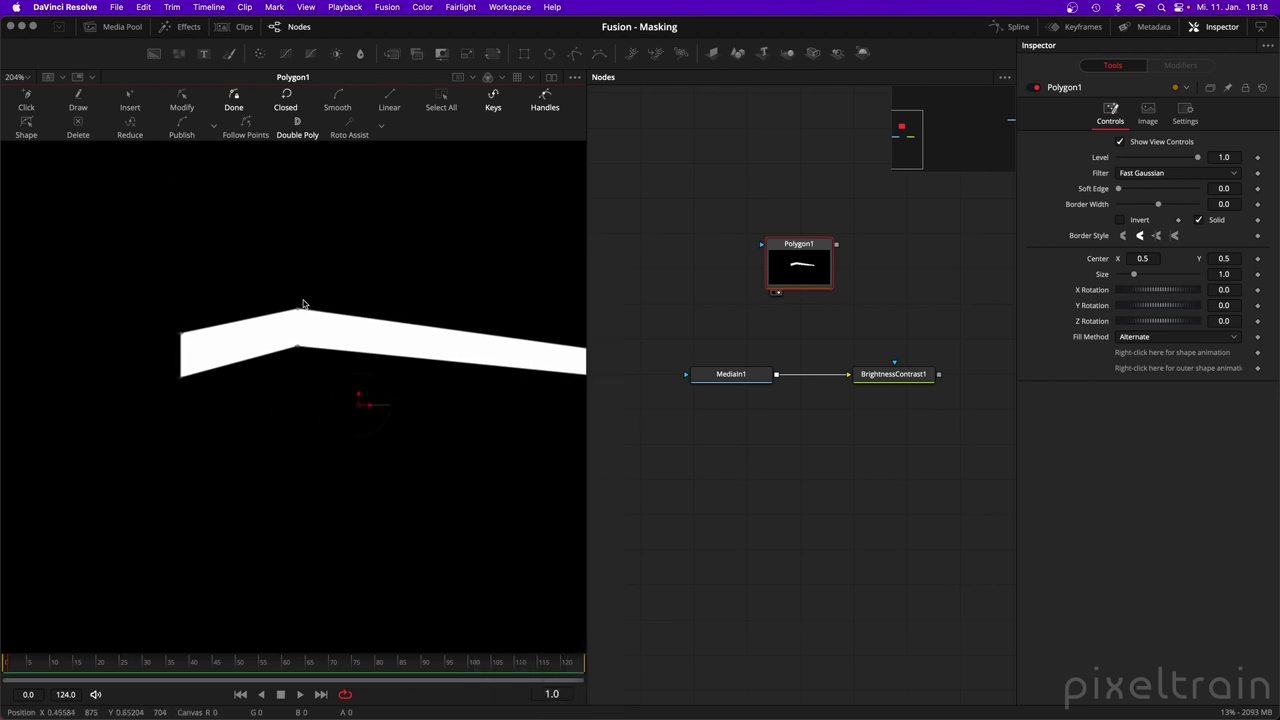
pyautogui.scroll(4, 336, 299)
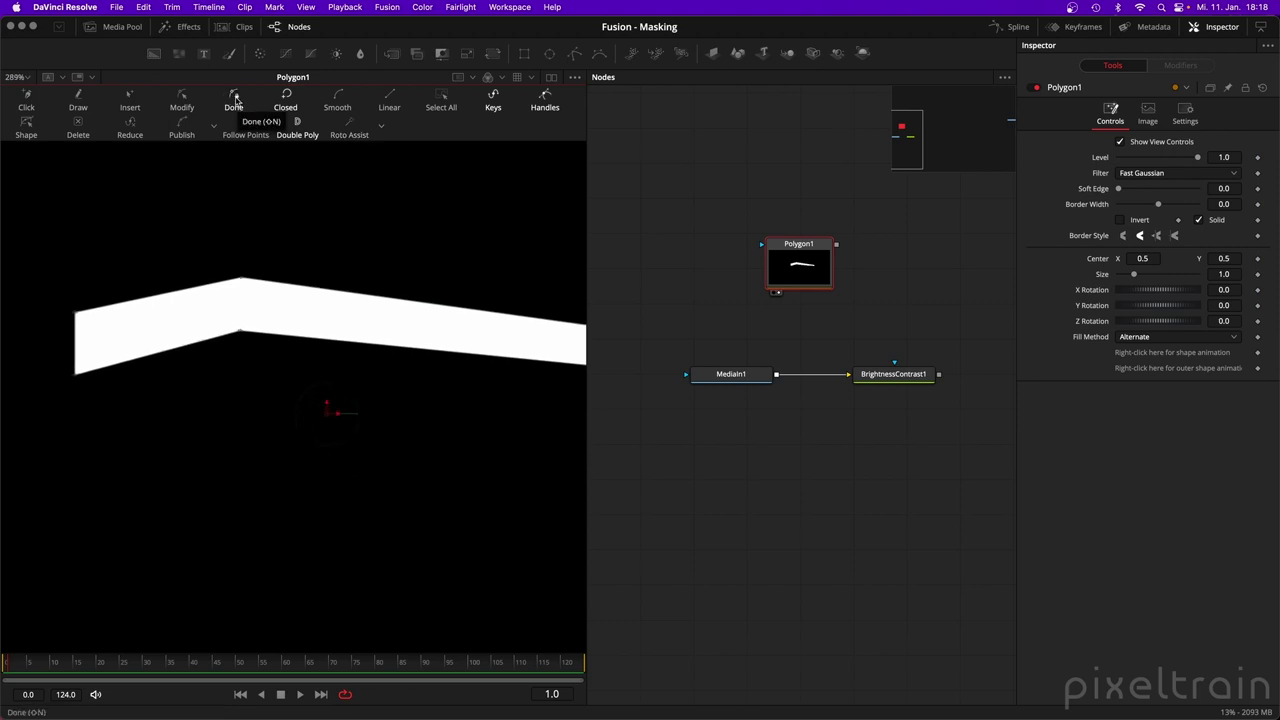
pyautogui.rightClick(249, 283)
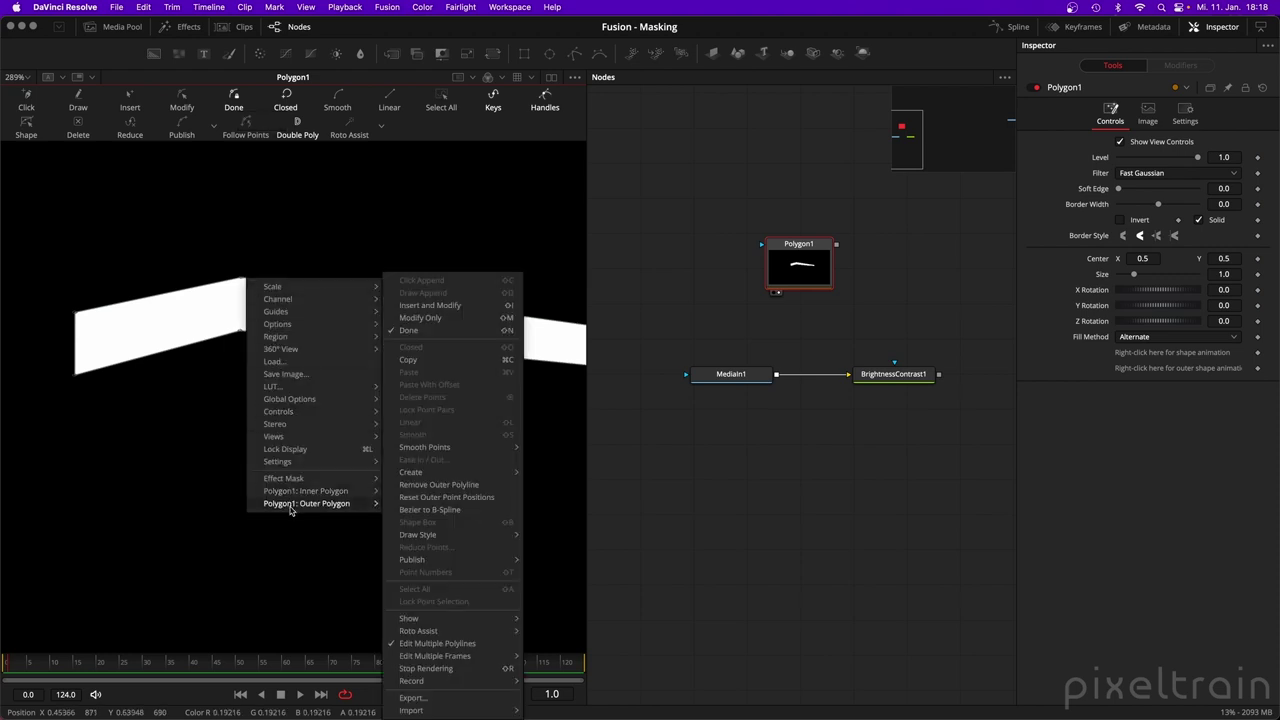
pyautogui.moveTo(291, 508)
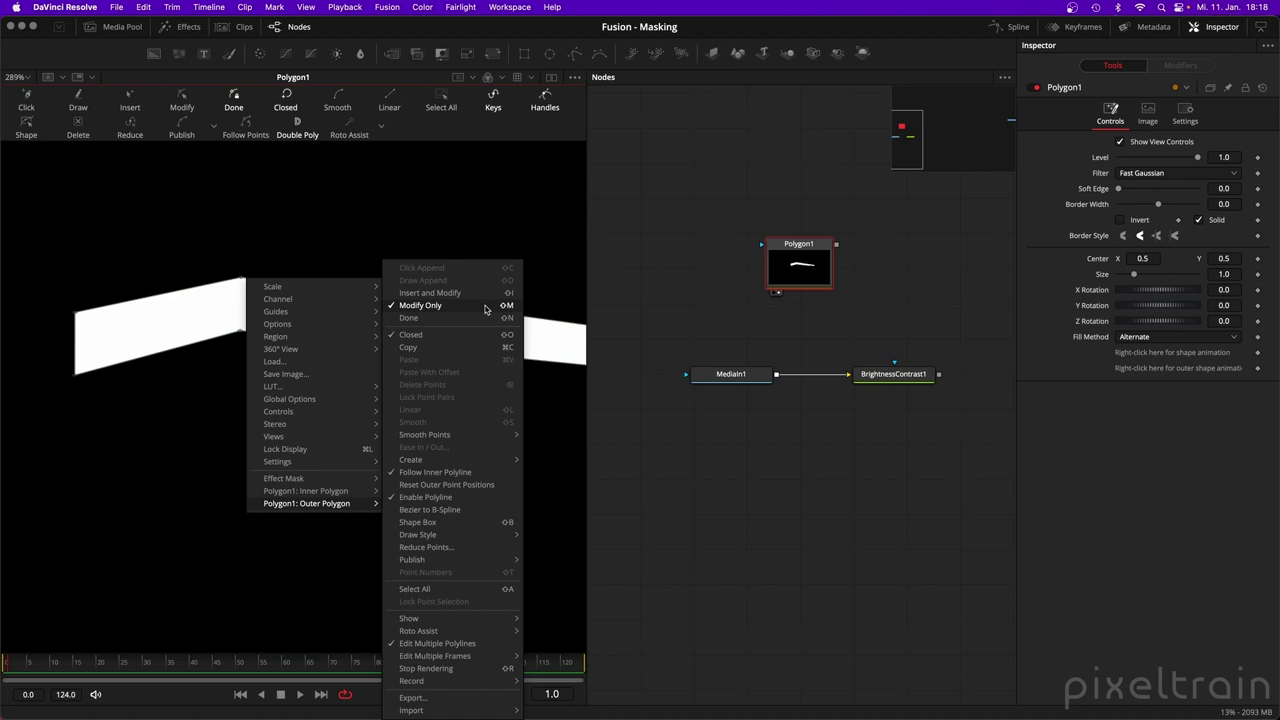
pyautogui.click(456, 228)
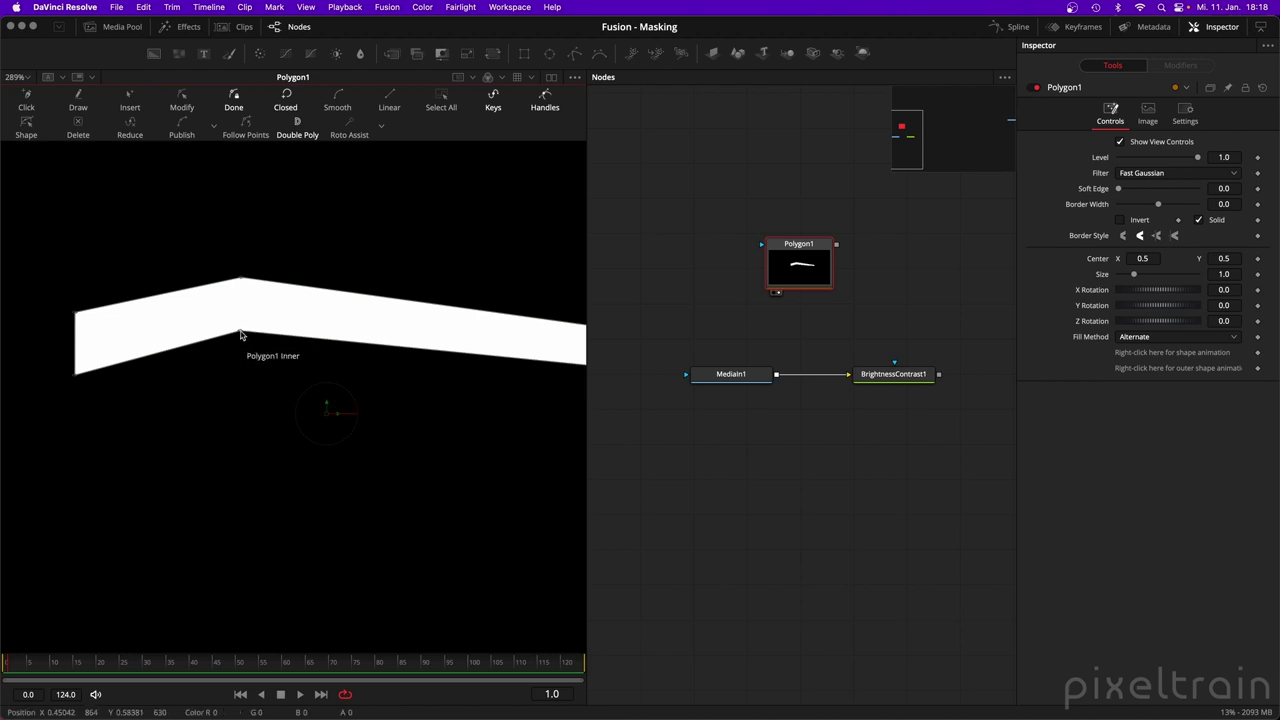
# Pull the outer polygon's points outward at the bend and left end of the canopy mask to create a feathered edge.
pyautogui.click(240, 334)
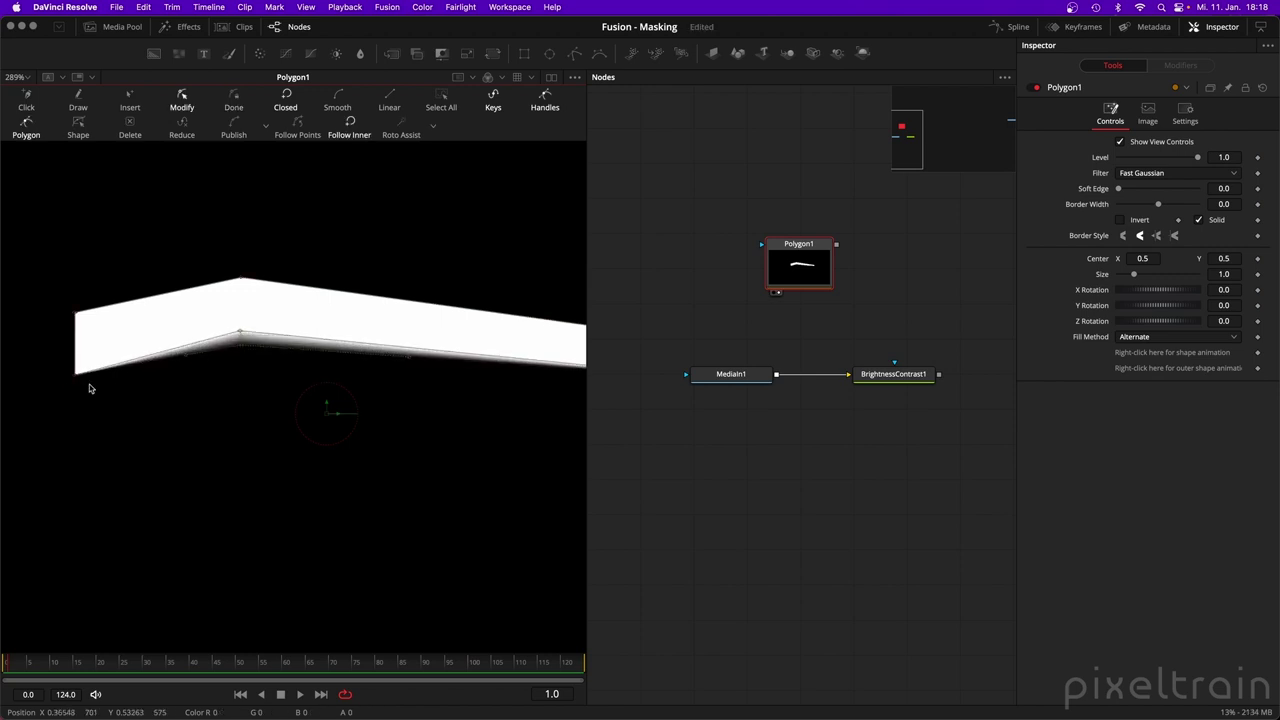
pyautogui.moveTo(77, 380); pyautogui.dragTo(68, 396)
pyautogui.moveTo(75, 316); pyautogui.dragTo(65, 306)
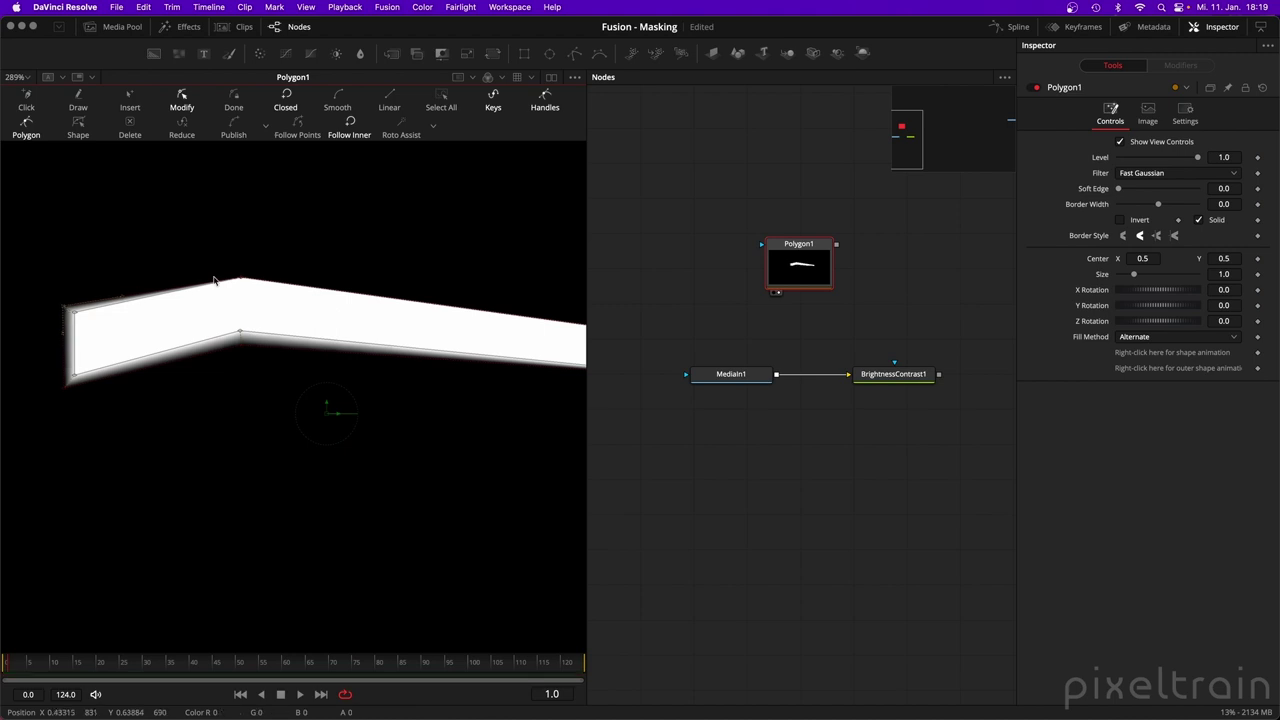
pyautogui.moveTo(239, 281); pyautogui.dragTo(240, 274)
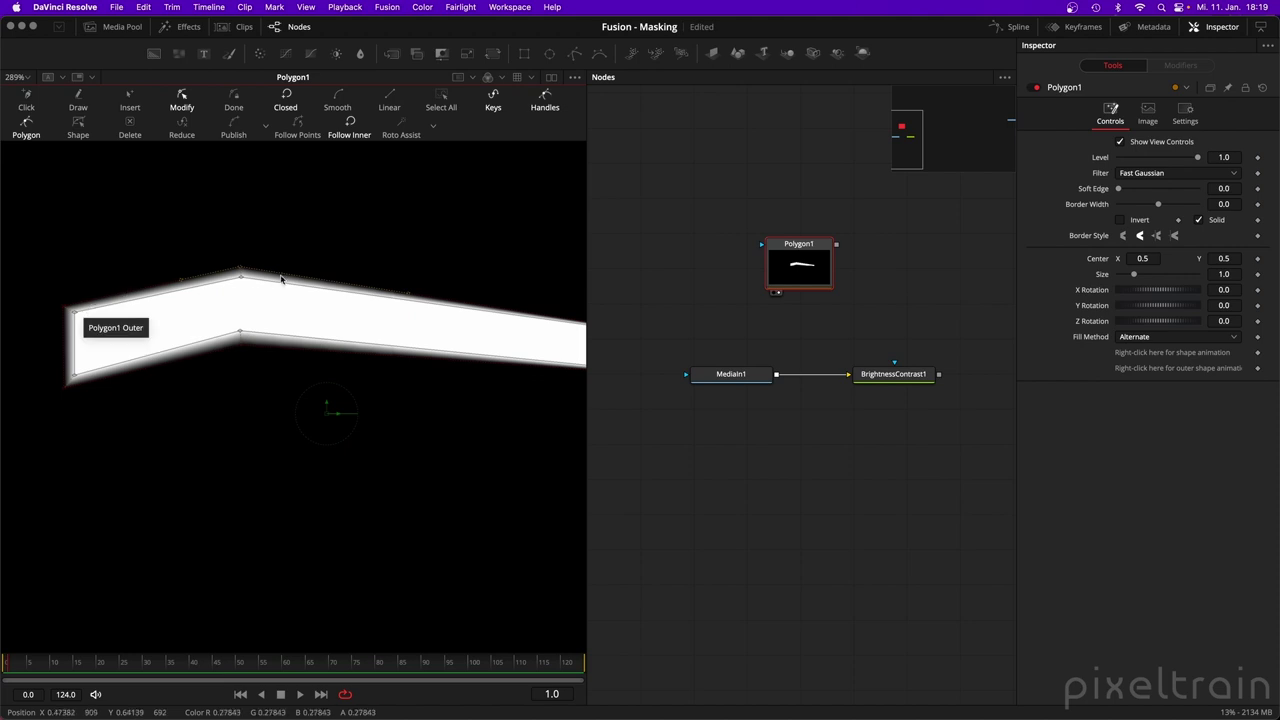
# Widen the feather by moving the outer polygon's bend points and left corners farther from the inner shape.
pyautogui.moveTo(240, 271); pyautogui.dragTo(241, 258)
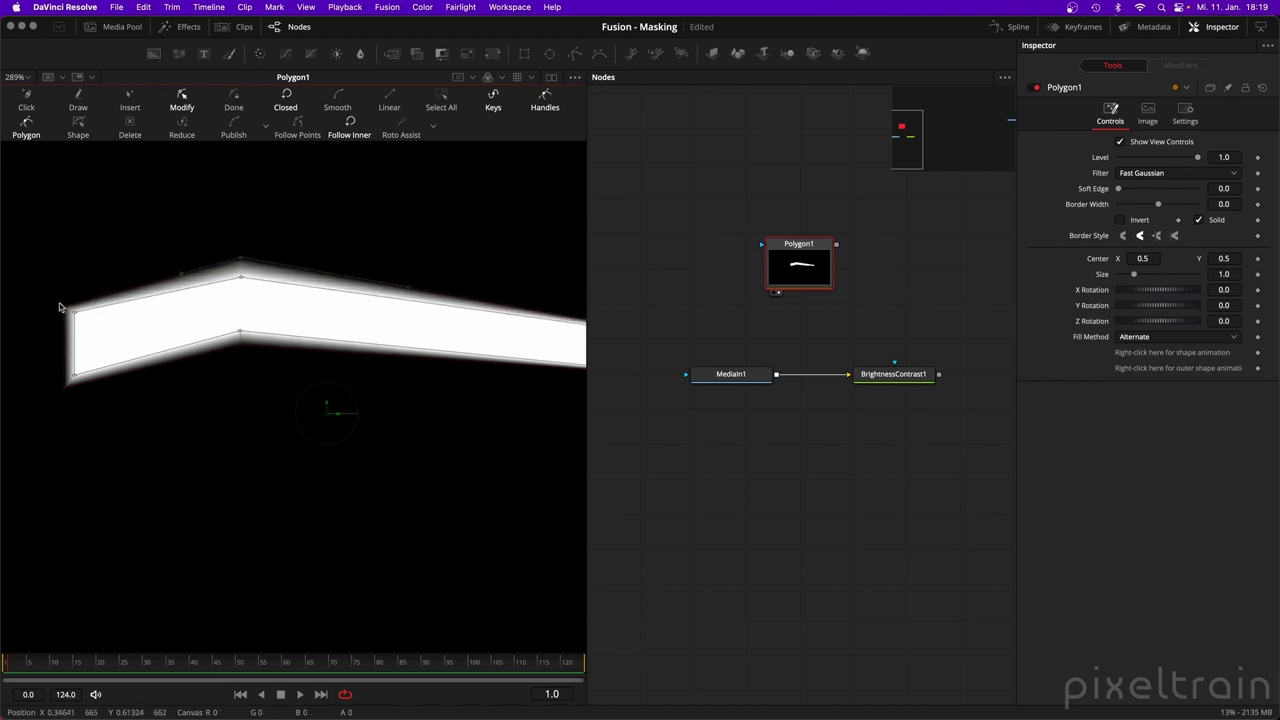
pyautogui.moveTo(61, 306); pyautogui.dragTo(57, 304)
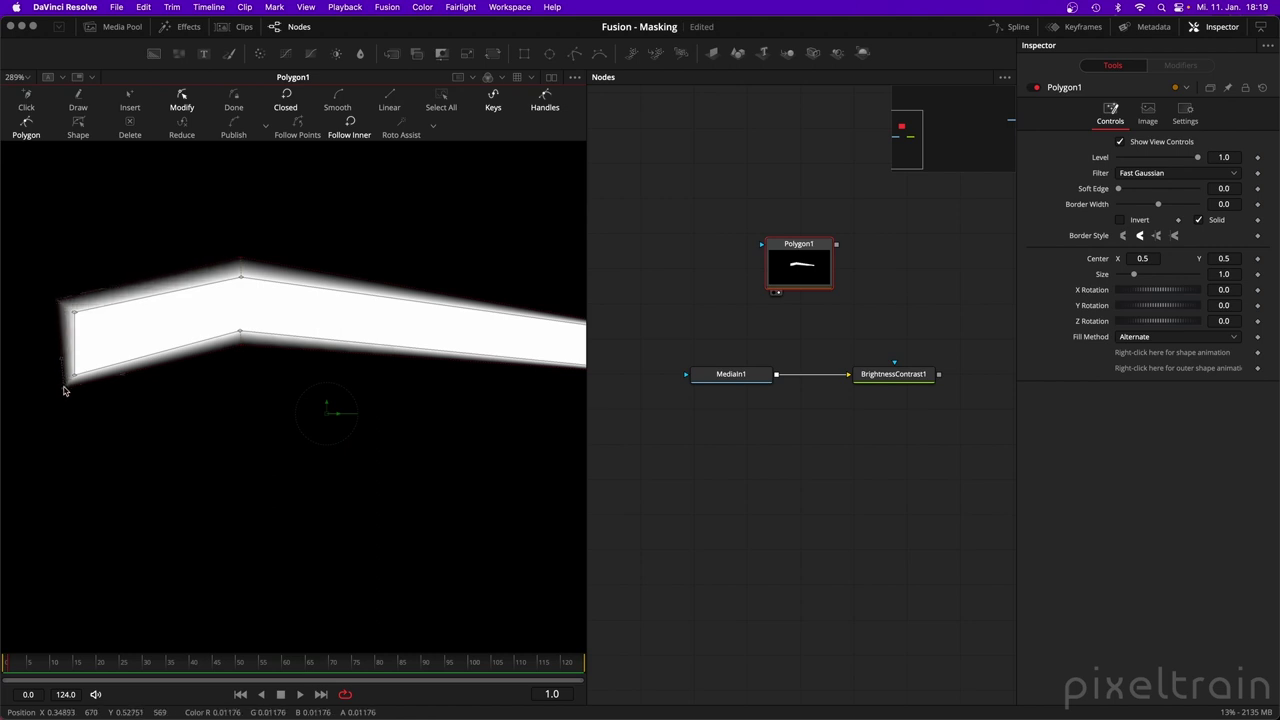
pyautogui.moveTo(66, 389); pyautogui.dragTo(55, 395)
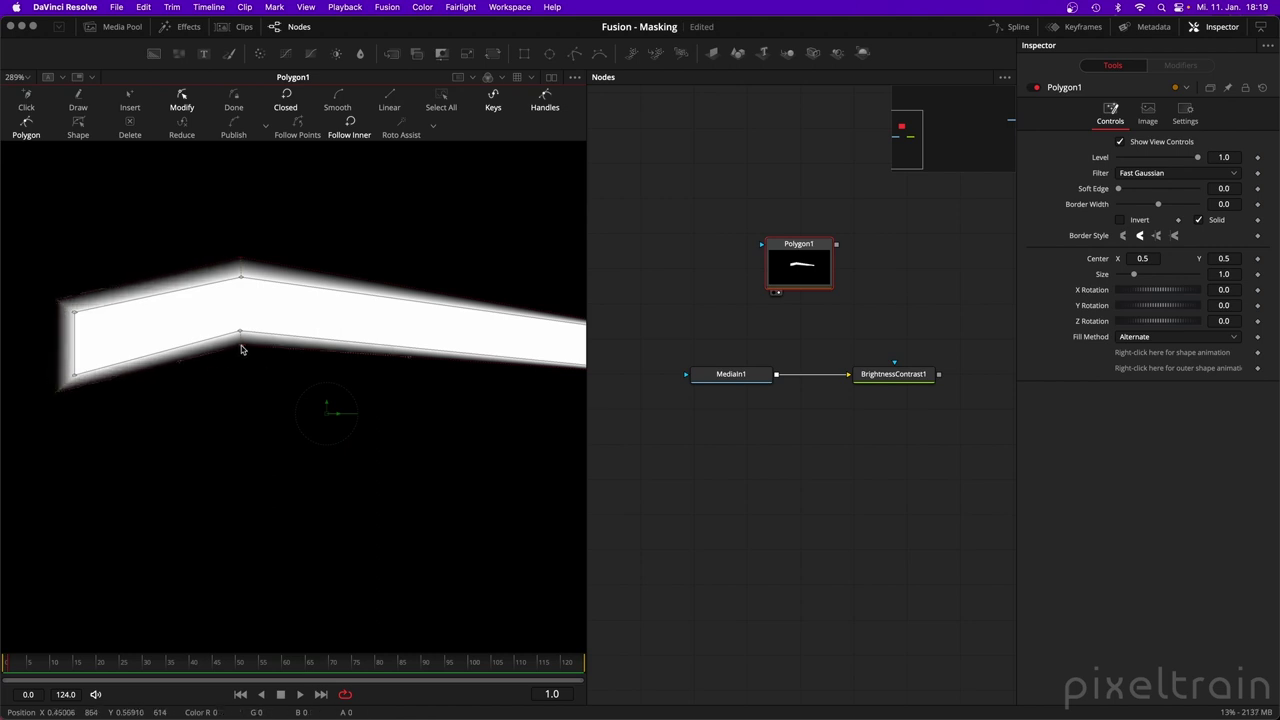
pyautogui.moveTo(241, 345); pyautogui.dragTo(241, 354)
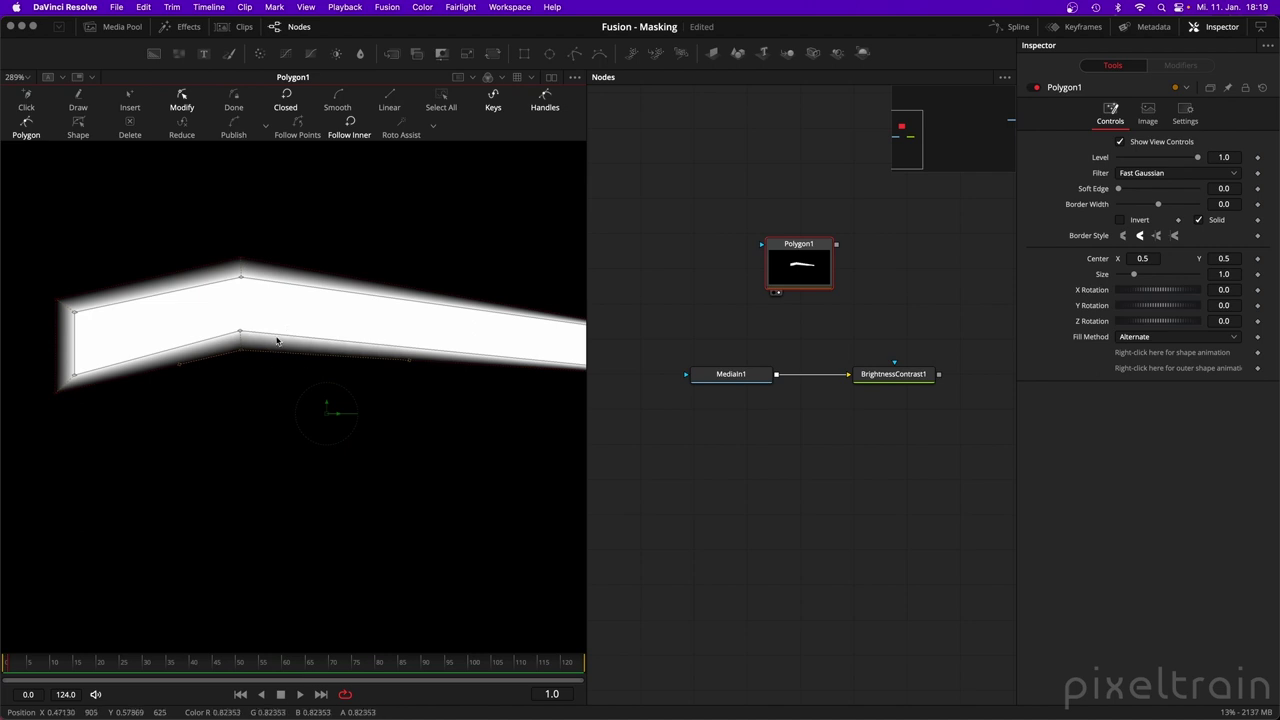
# Put Polygon1's inner polygon in Modify Only mode and move its upper bend point slightly up and left.
pyautogui.click(277, 341)
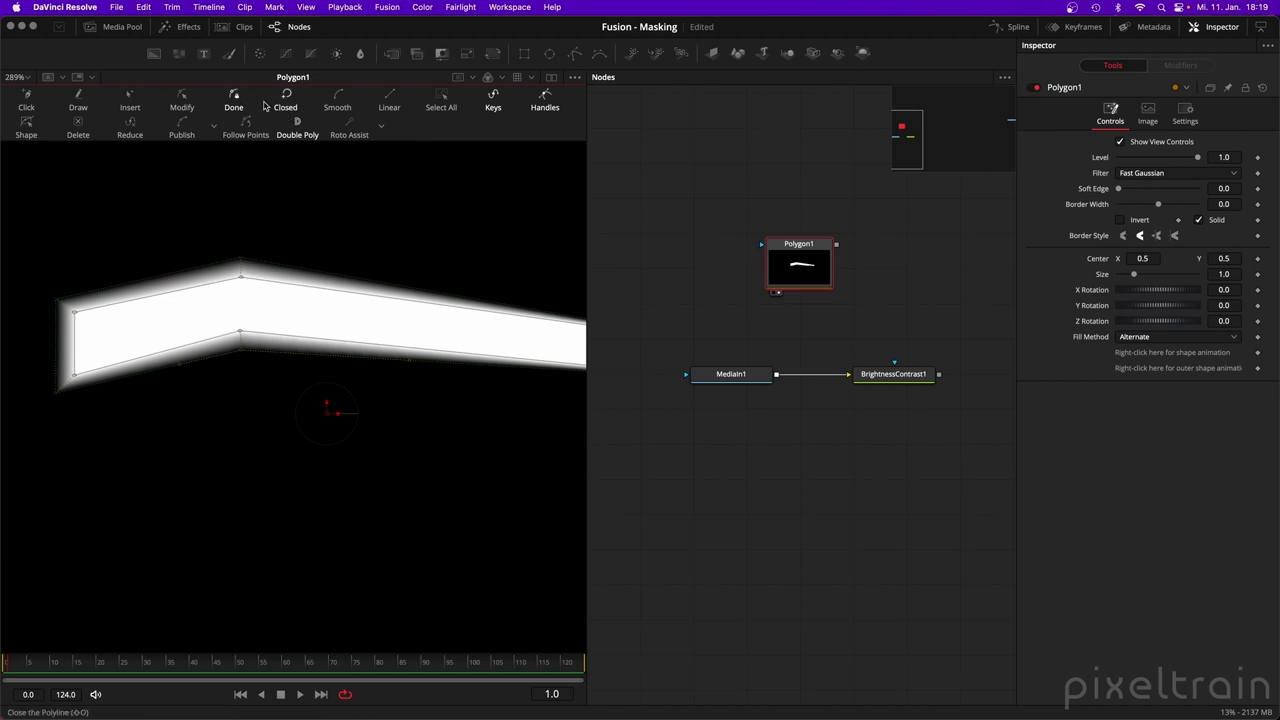
pyautogui.click(182, 97)
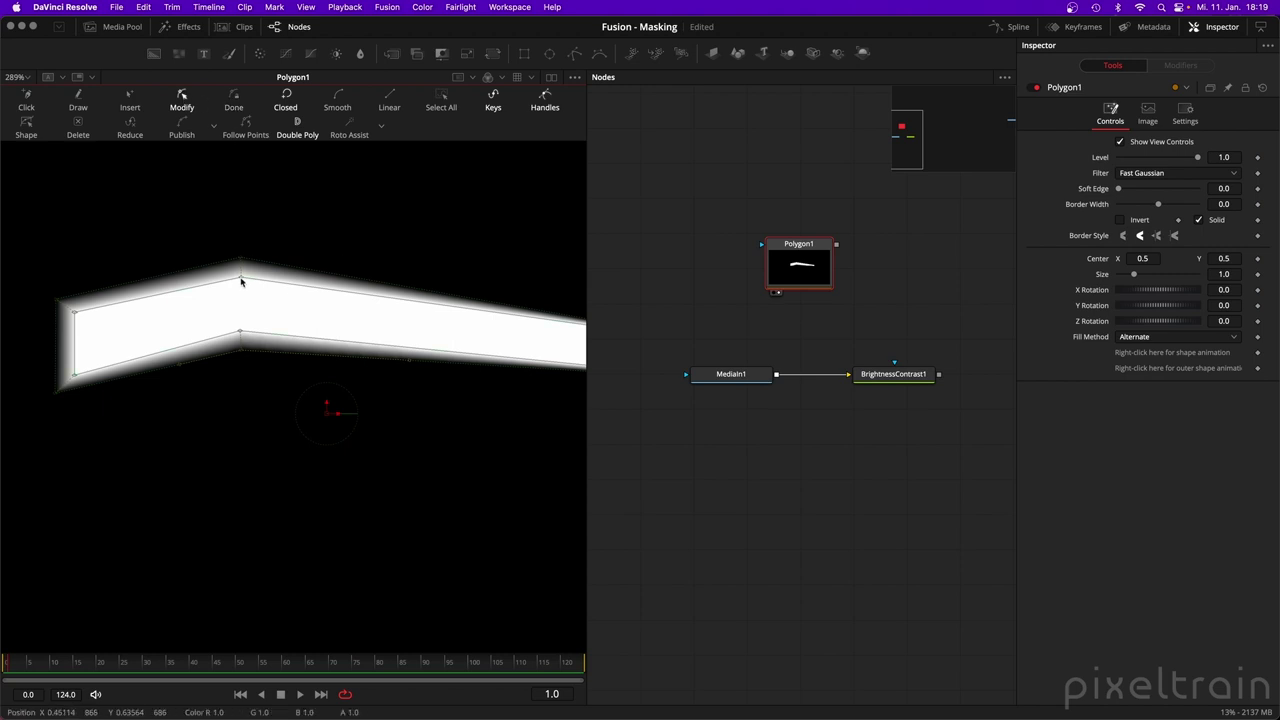
pyautogui.click(240, 283)
pyautogui.moveTo(240, 283); pyautogui.dragTo(235, 257)
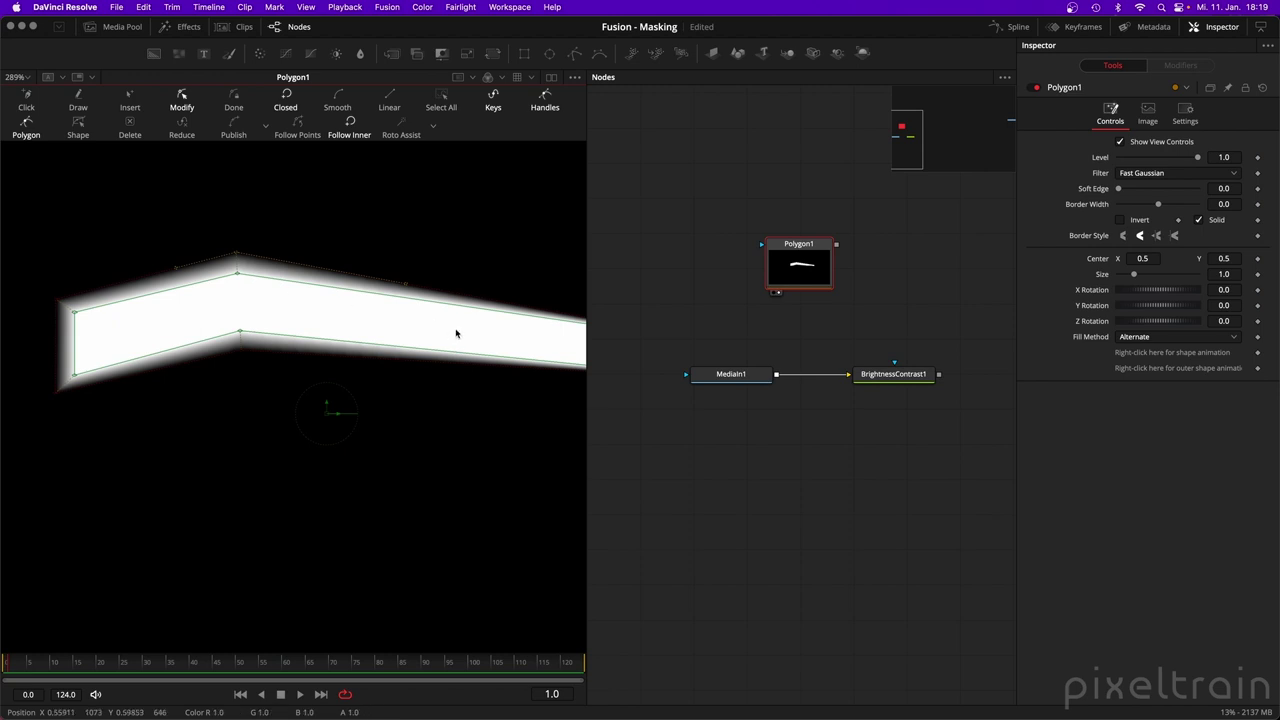
# Try pulling the outer polygon's upper corner outward at the mask's right end.
pyautogui.moveTo(457, 334); pyautogui.dragTo(143, 303)
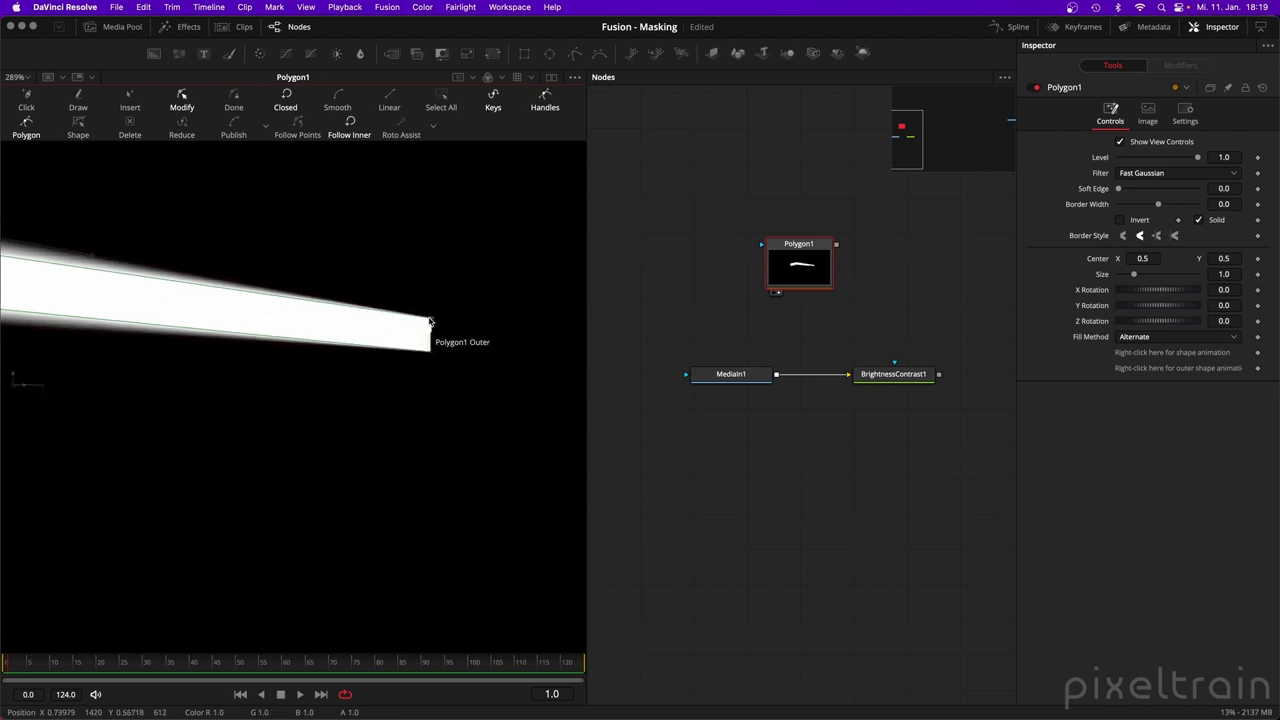
pyautogui.moveTo(430, 321); pyautogui.dragTo(446, 310)
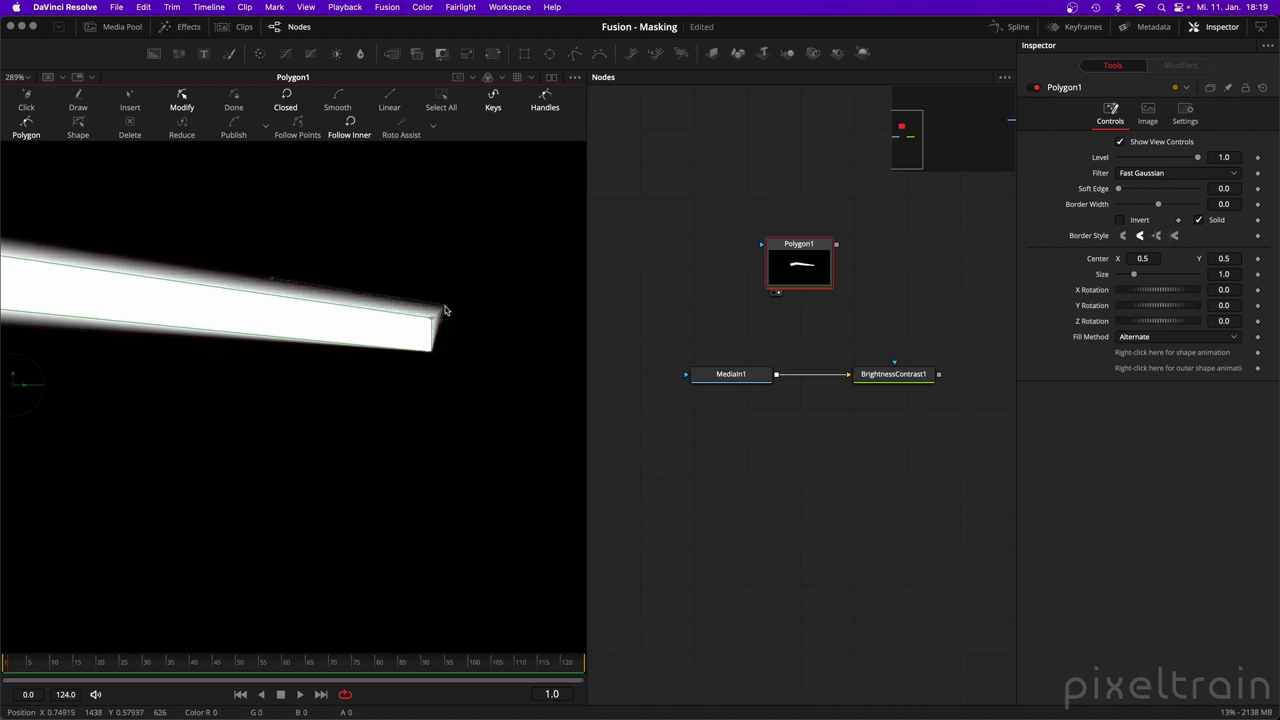
pyautogui.click(434, 322)
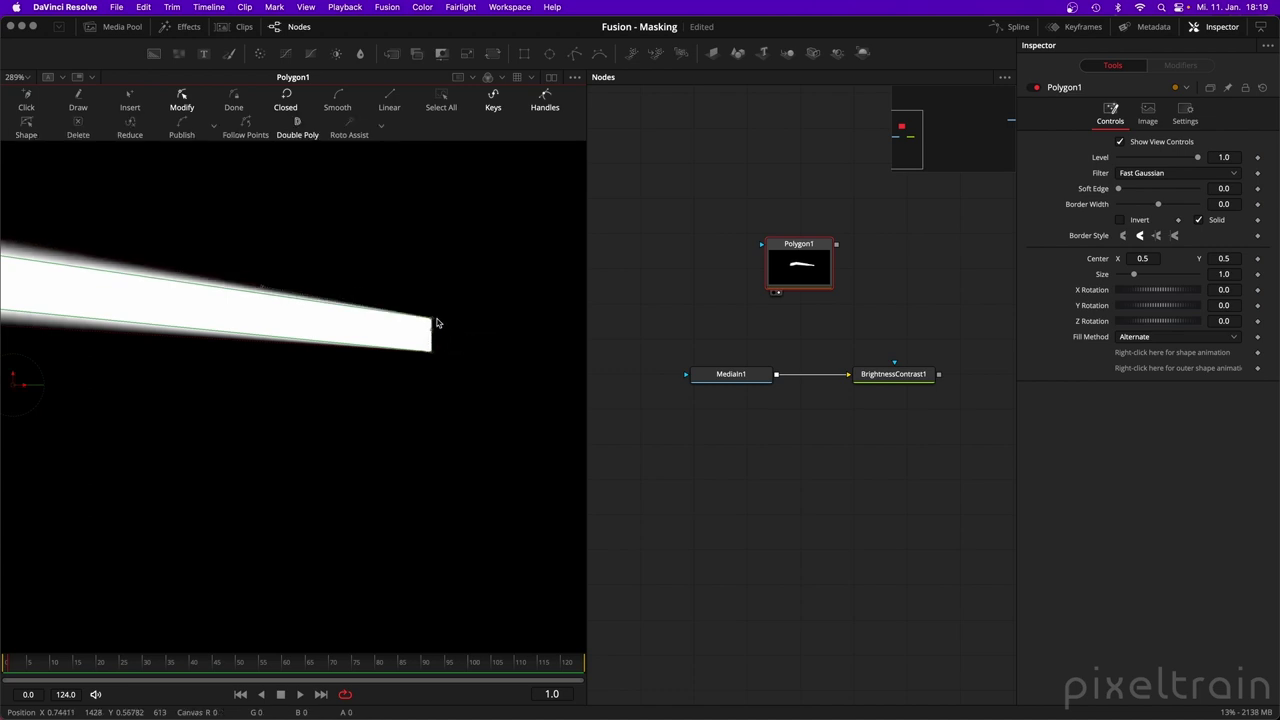
pyautogui.moveTo(434, 322)
pyautogui.mouseDown()
pyautogui.moveTo(452, 307)
pyautogui.moveTo(437, 317)
pyautogui.mouseUp()
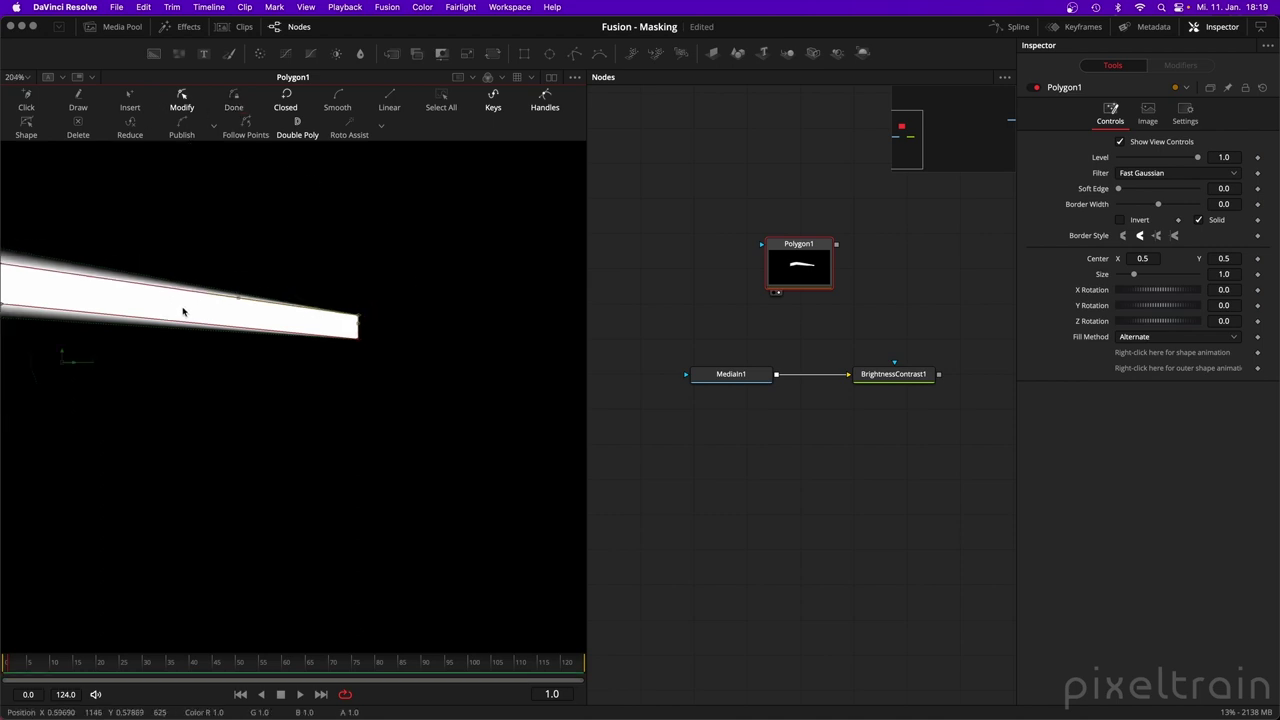
# Move the outer polygon's two left corners slightly inward to tighten the feather at the mask's left end.
pyautogui.scroll(-3, 186, 311)
pyautogui.scroll(4, 323, 303)
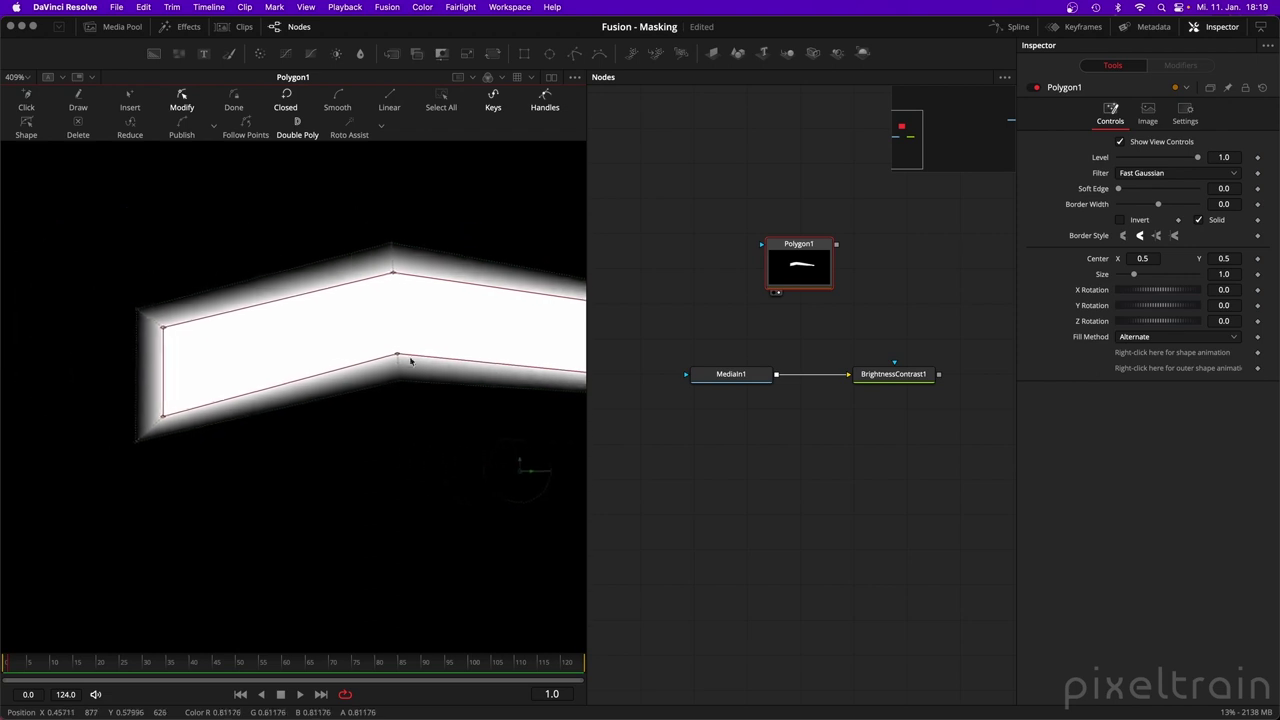
pyautogui.hotkey('shift', 'b')
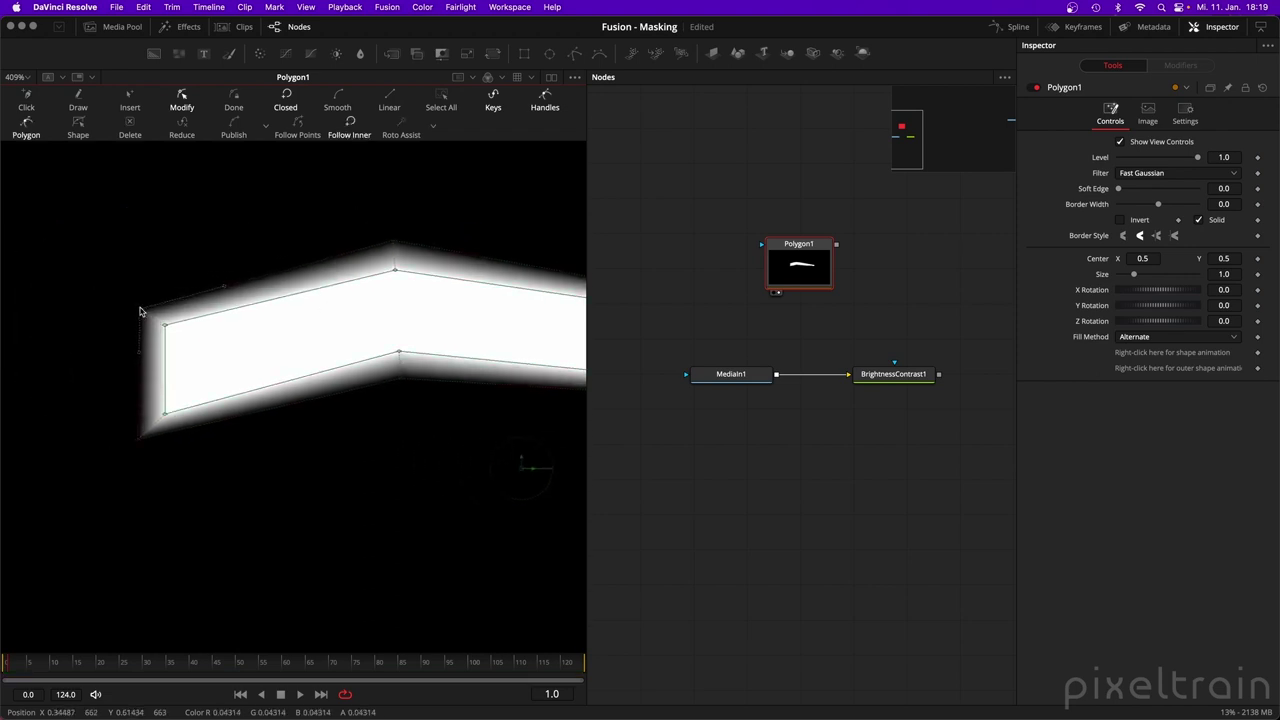
pyautogui.moveTo(138, 443); pyautogui.dragTo(143, 441)
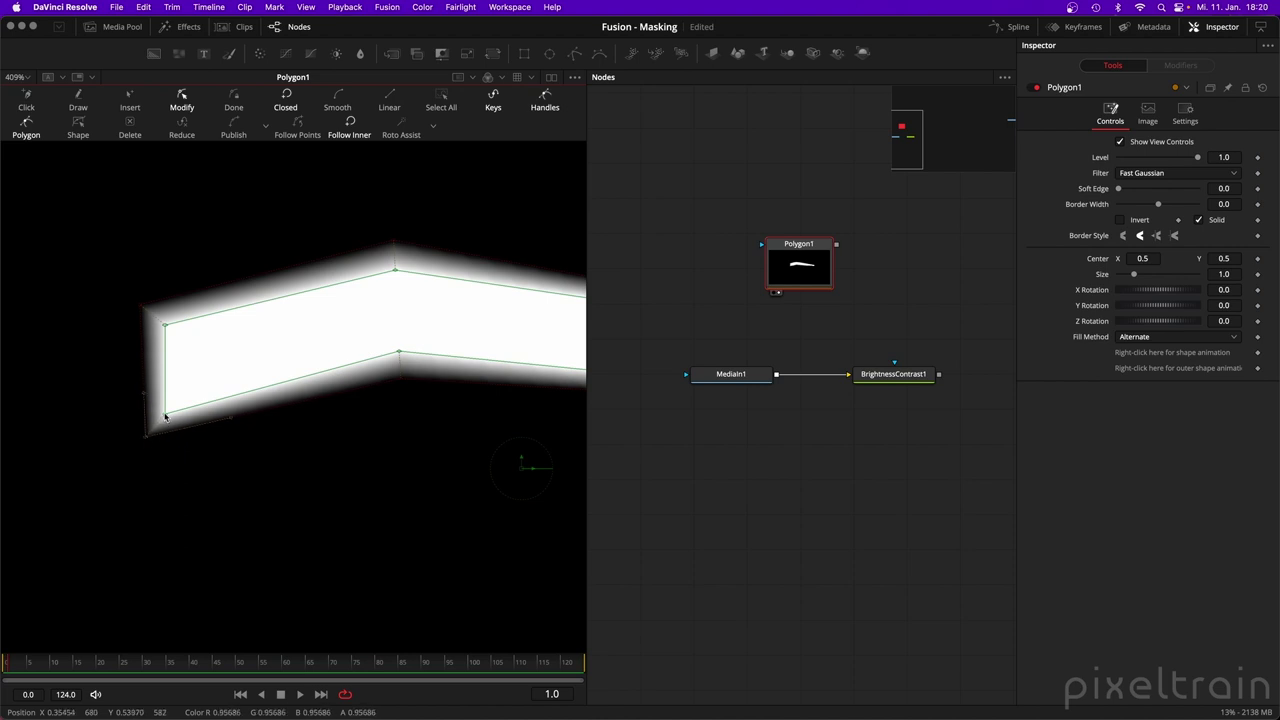
# Try moving the inner polygon's lower-left corner slightly outward with Follow Inner Polyline active on the outer polygon.
pyautogui.hotkey('shift', 'b')
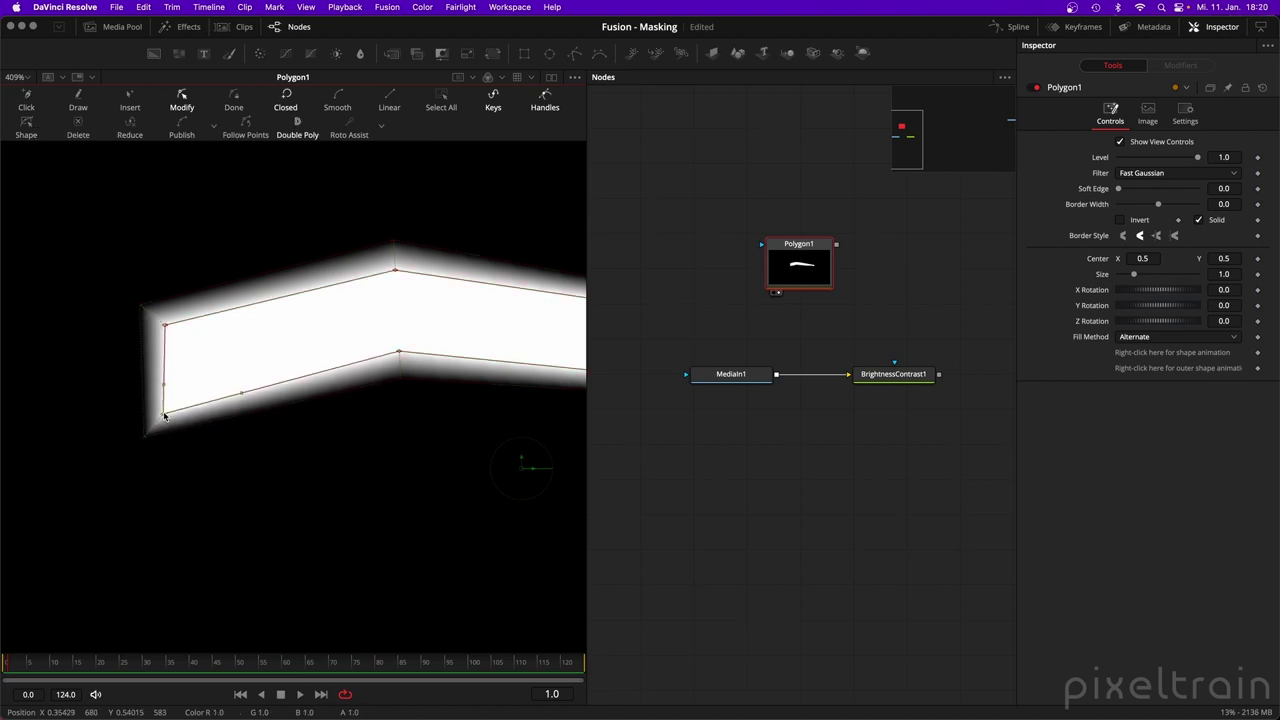
pyautogui.moveTo(165, 415)
pyautogui.mouseDown()
pyautogui.moveTo(140, 408)
pyautogui.moveTo(166, 388)
pyautogui.moveTo(162, 411)
pyautogui.mouseUp()
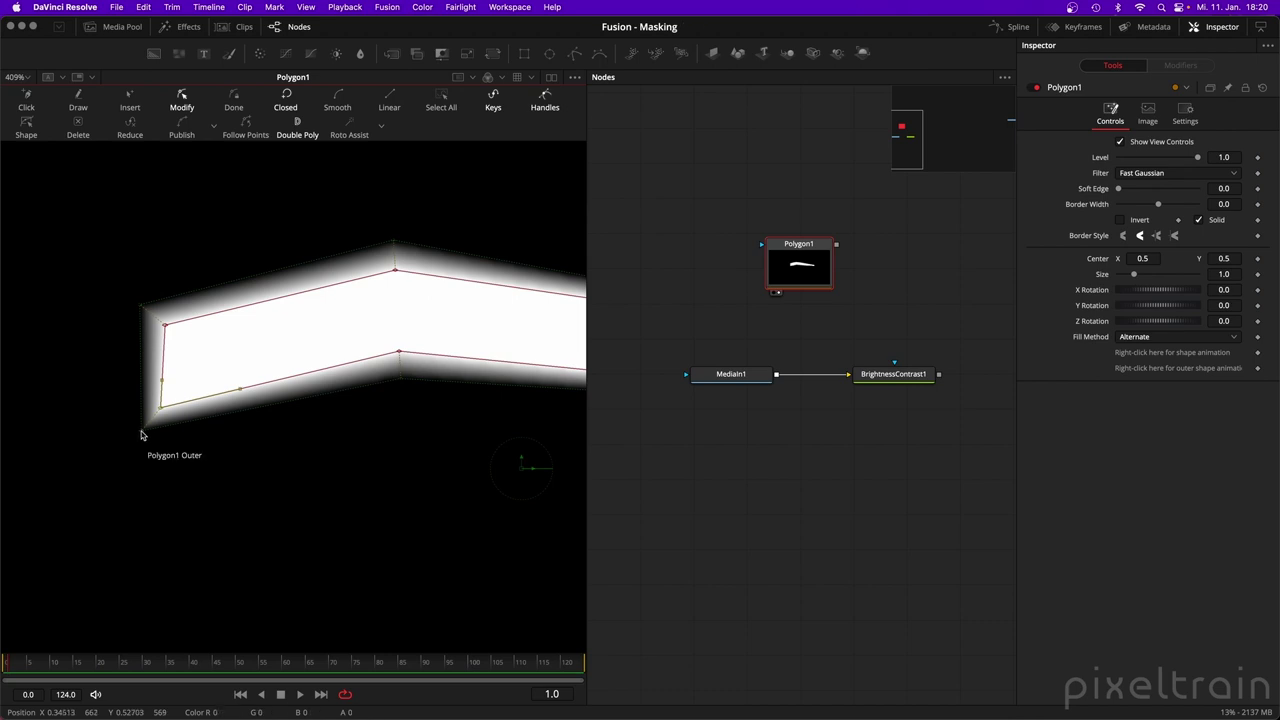
pyautogui.moveTo(157, 412)
pyautogui.mouseDown()
pyautogui.moveTo(186, 402)
pyautogui.moveTo(156, 413)
pyautogui.mouseUp()
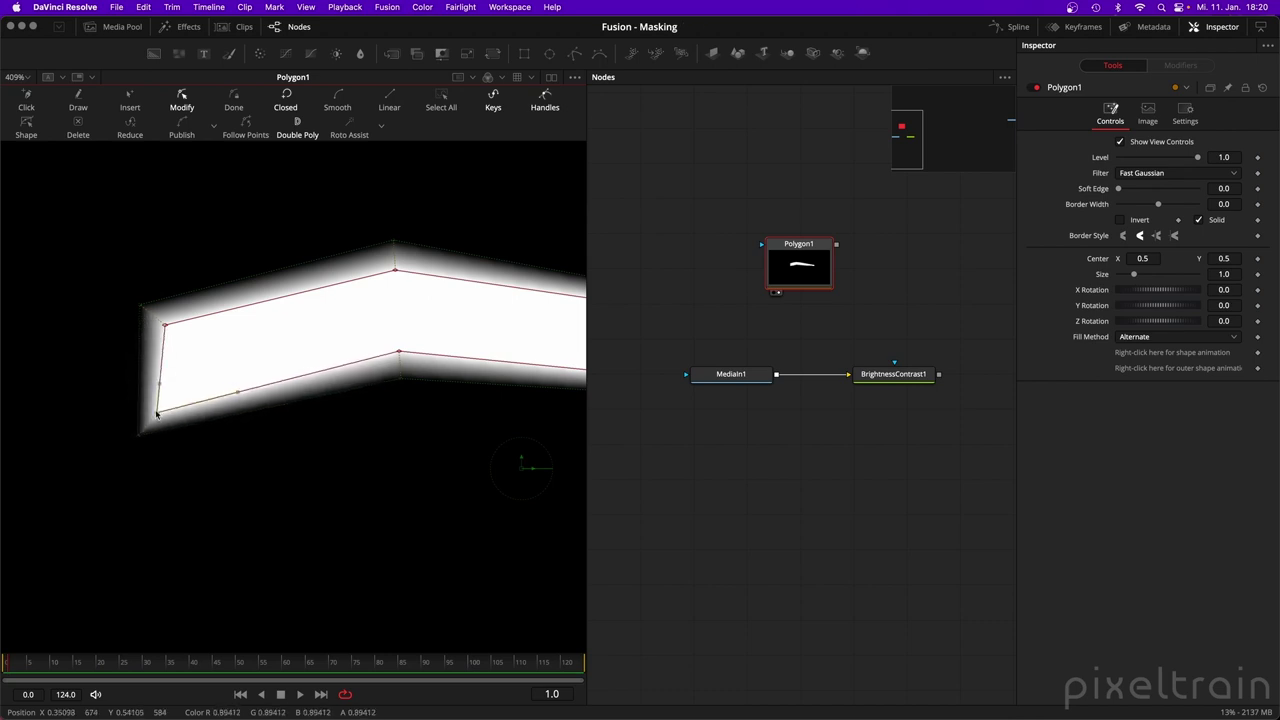
# Check the outer polygon's Follow Inner Polyline option and move the inner polygon's lower-left corner slightly back to the right.
pyautogui.rightClick(156, 413)
pyautogui.moveTo(224, 643)
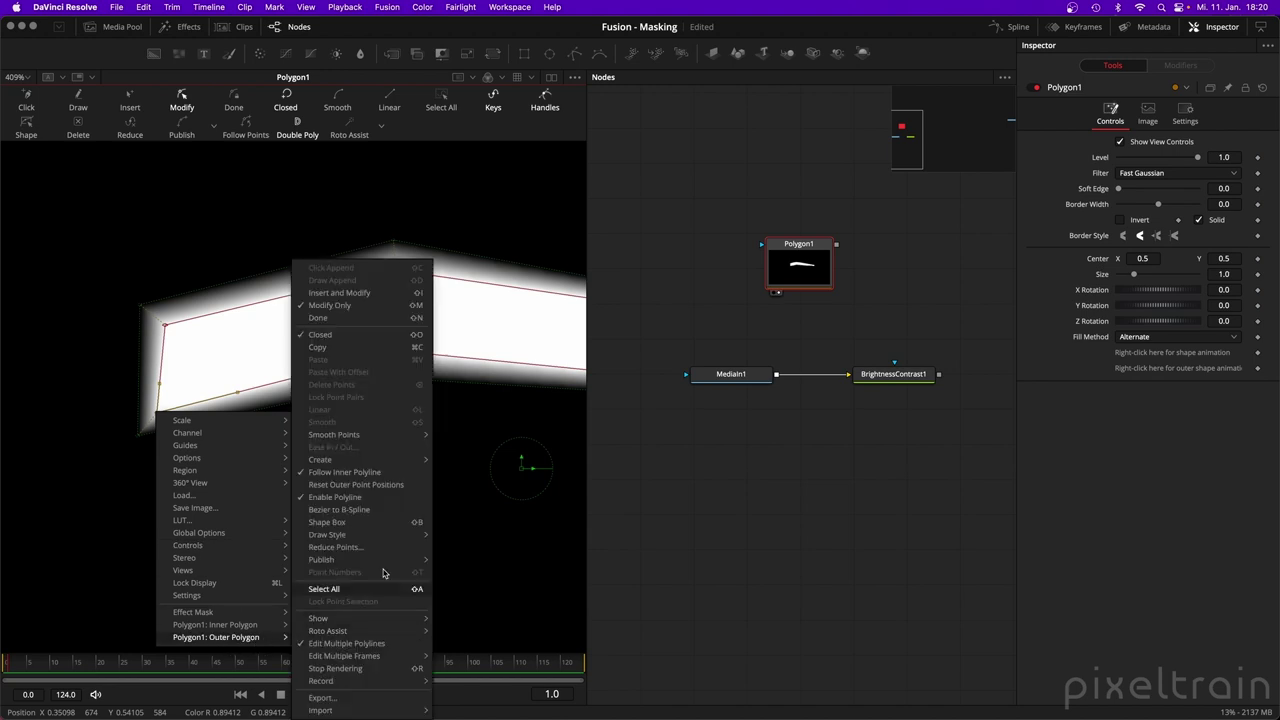
pyautogui.click(392, 487)
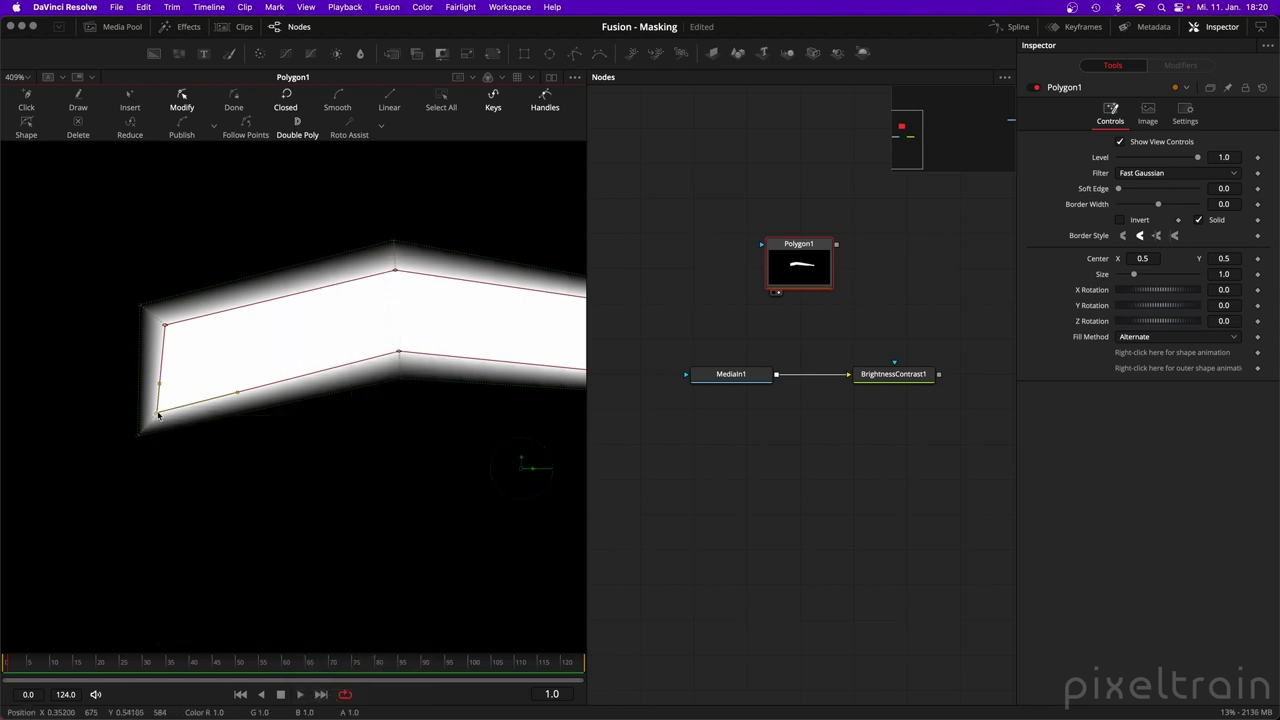
pyautogui.moveTo(158, 416); pyautogui.dragTo(212, 461)
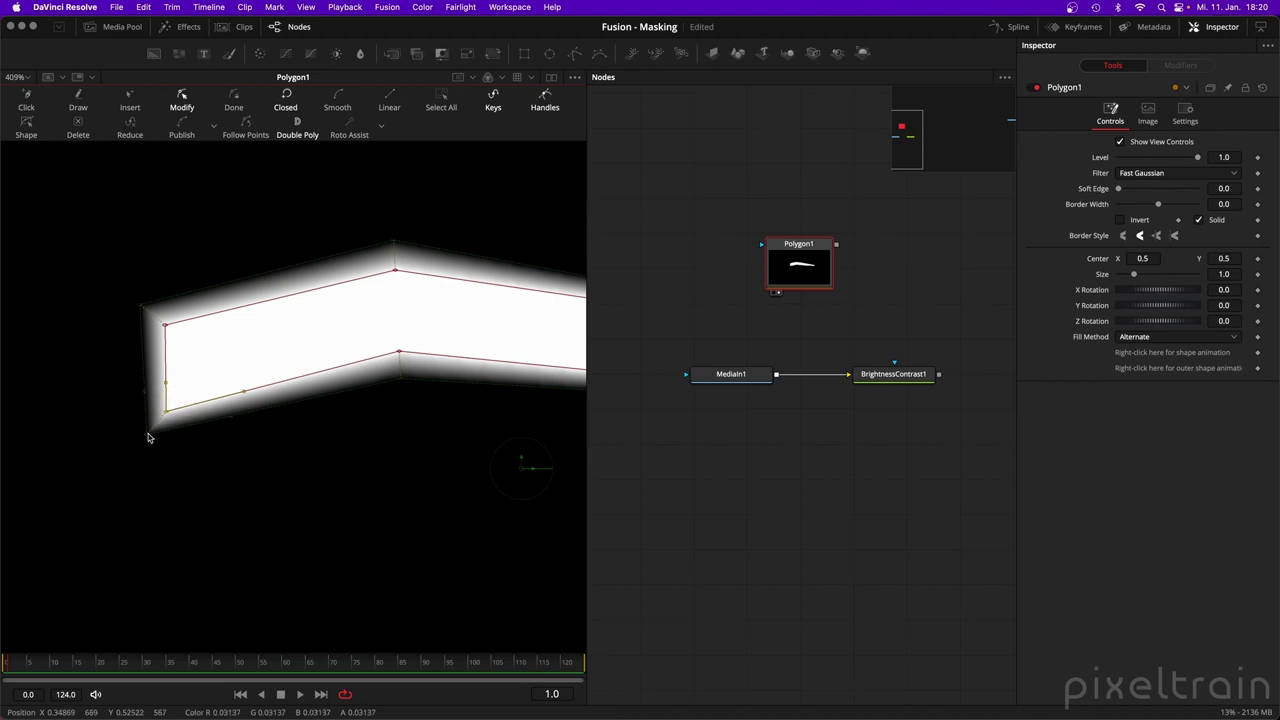
pyautogui.click(146, 434)
# Try rotating Polygon1 to X -15.7, Y 10.4 and Z 36.5, resetting each rotation to 0.
pyautogui.scroll(-3, 163, 418)
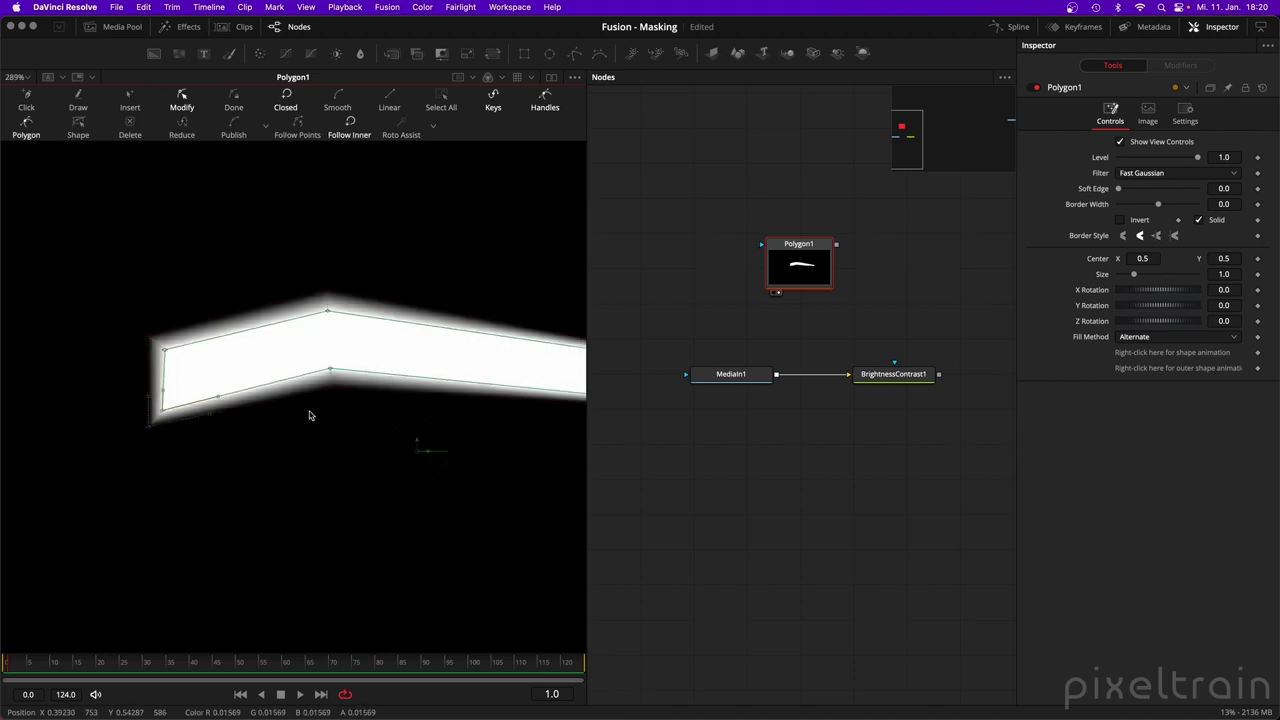
pyautogui.hscroll(3, 400, 337)
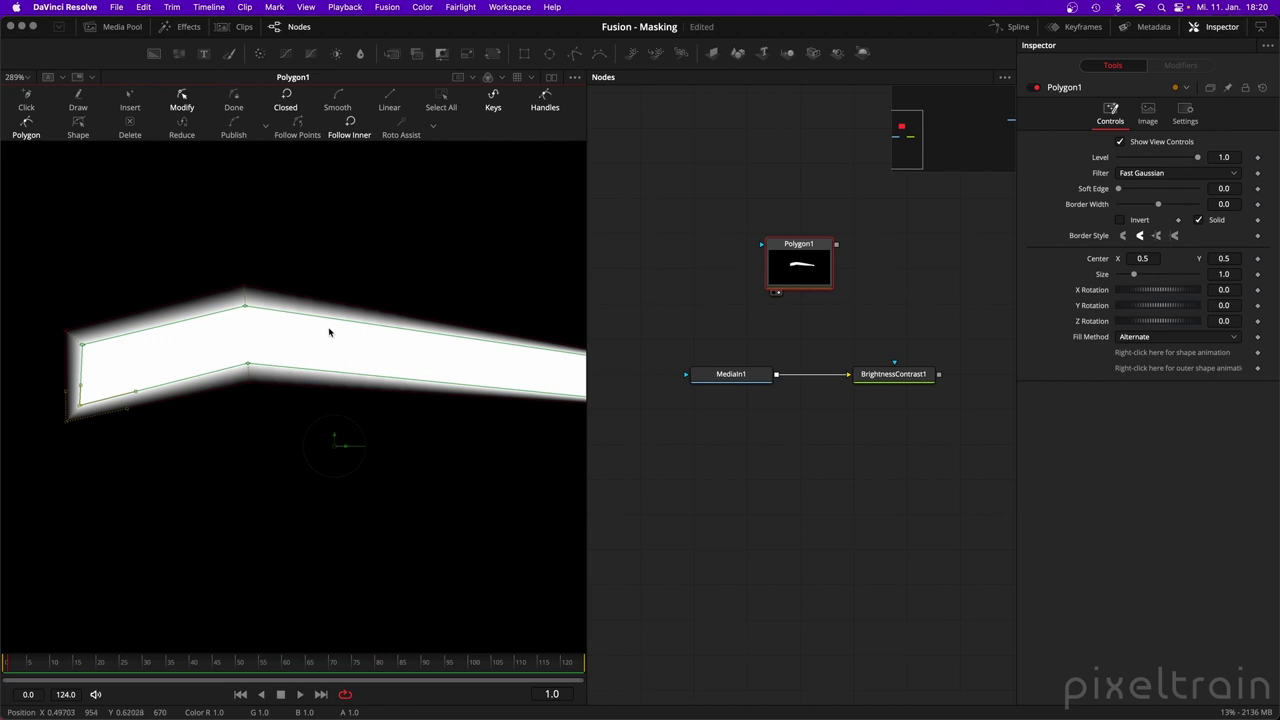
pyautogui.scroll(-4, 346, 366)
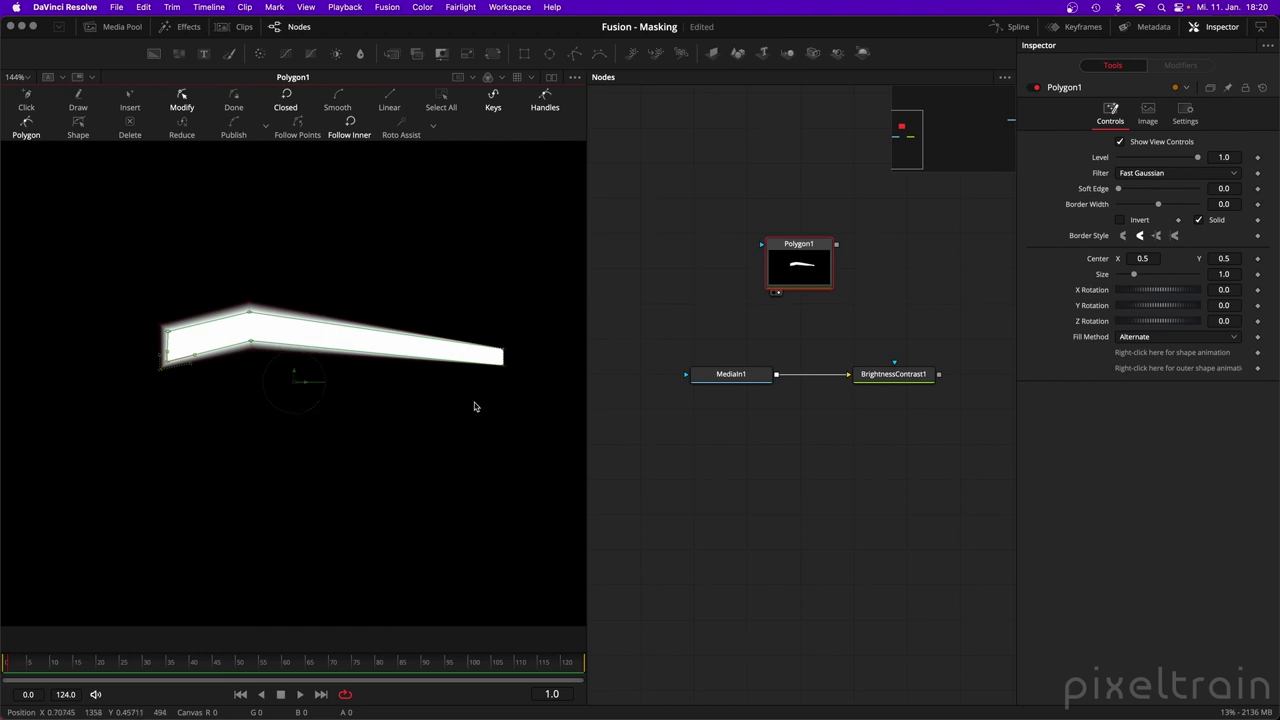
pyautogui.click(812, 266)
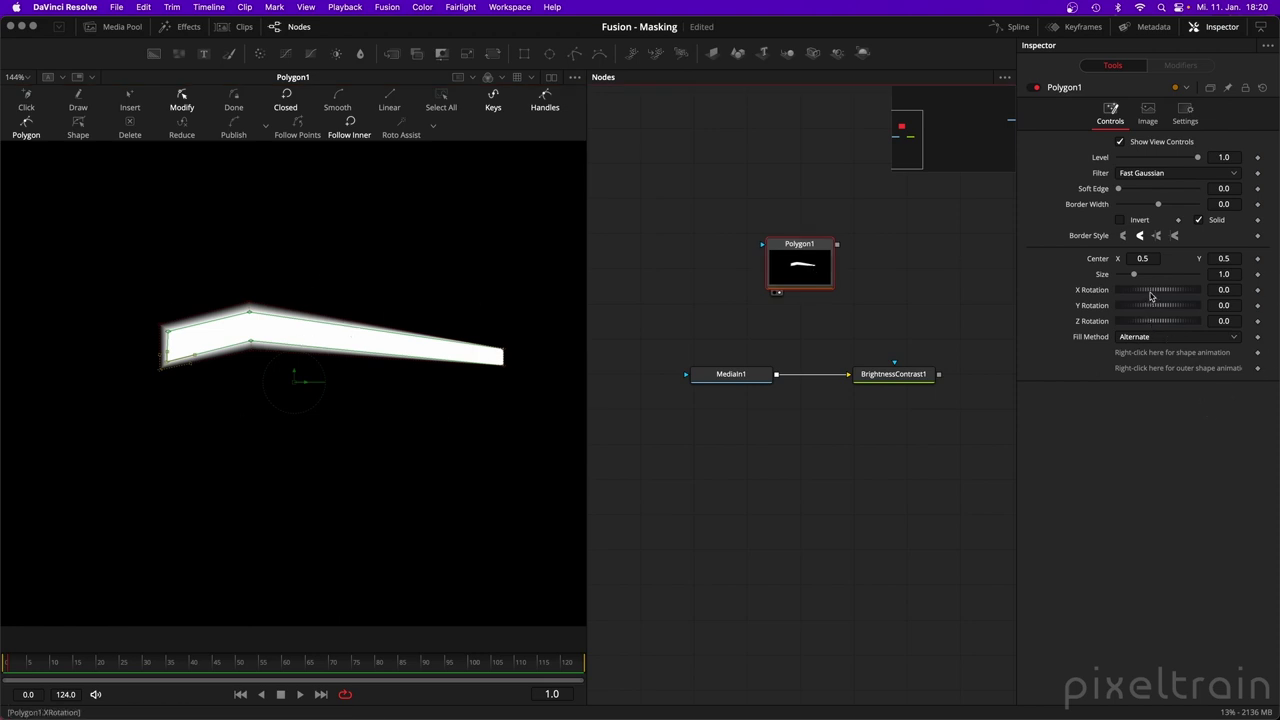
pyautogui.moveTo(1149, 303)
pyautogui.mouseDown()
pyautogui.moveTo(1184, 289)
pyautogui.moveTo(1159, 290)
pyautogui.mouseUp()
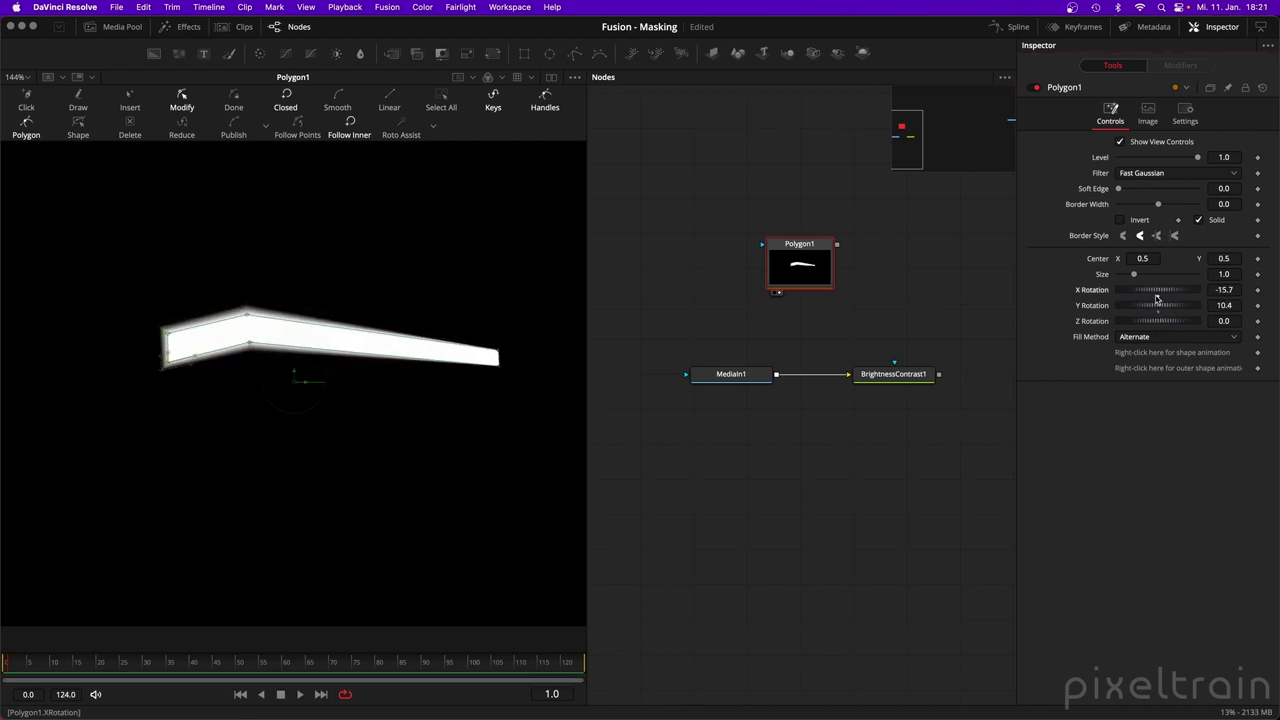
pyautogui.doubleClick(1130, 290)
pyautogui.doubleClick(1140, 305)
pyautogui.moveTo(1162, 323)
pyautogui.mouseDown()
pyautogui.moveTo(1146, 320)
pyautogui.moveTo(1166, 321)
pyautogui.mouseUp()
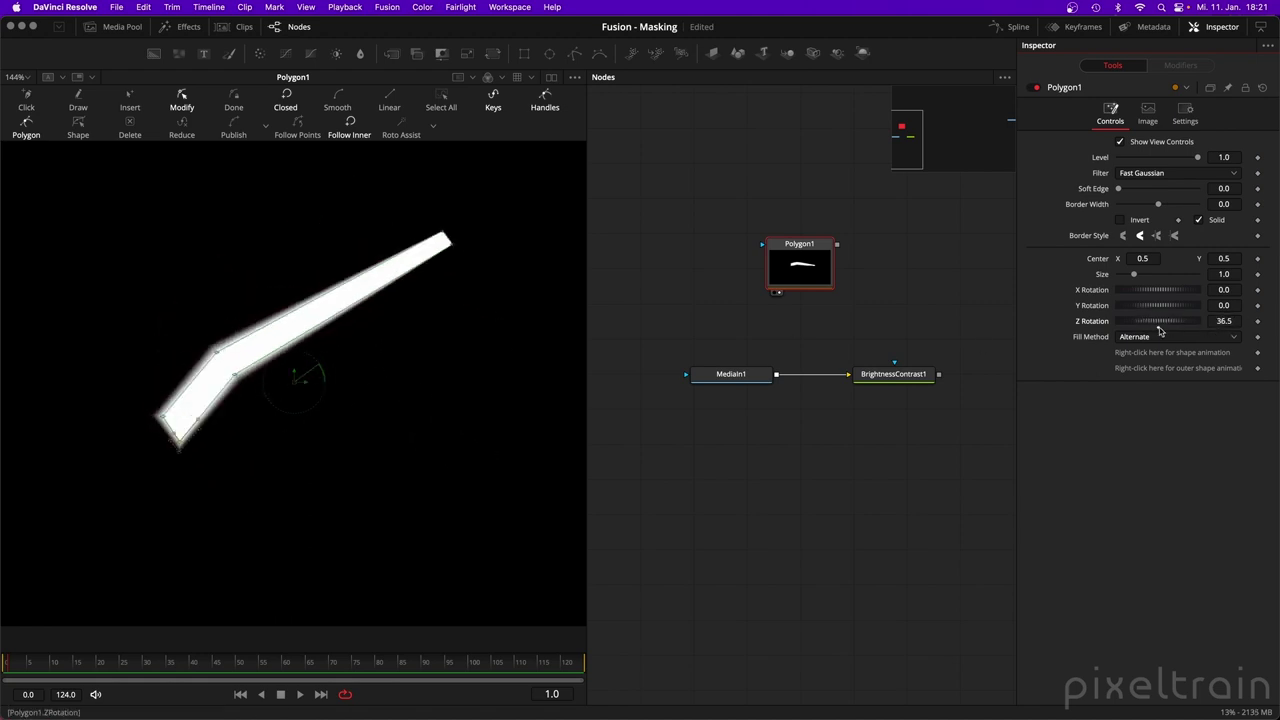
pyautogui.doubleClick(1087, 322)
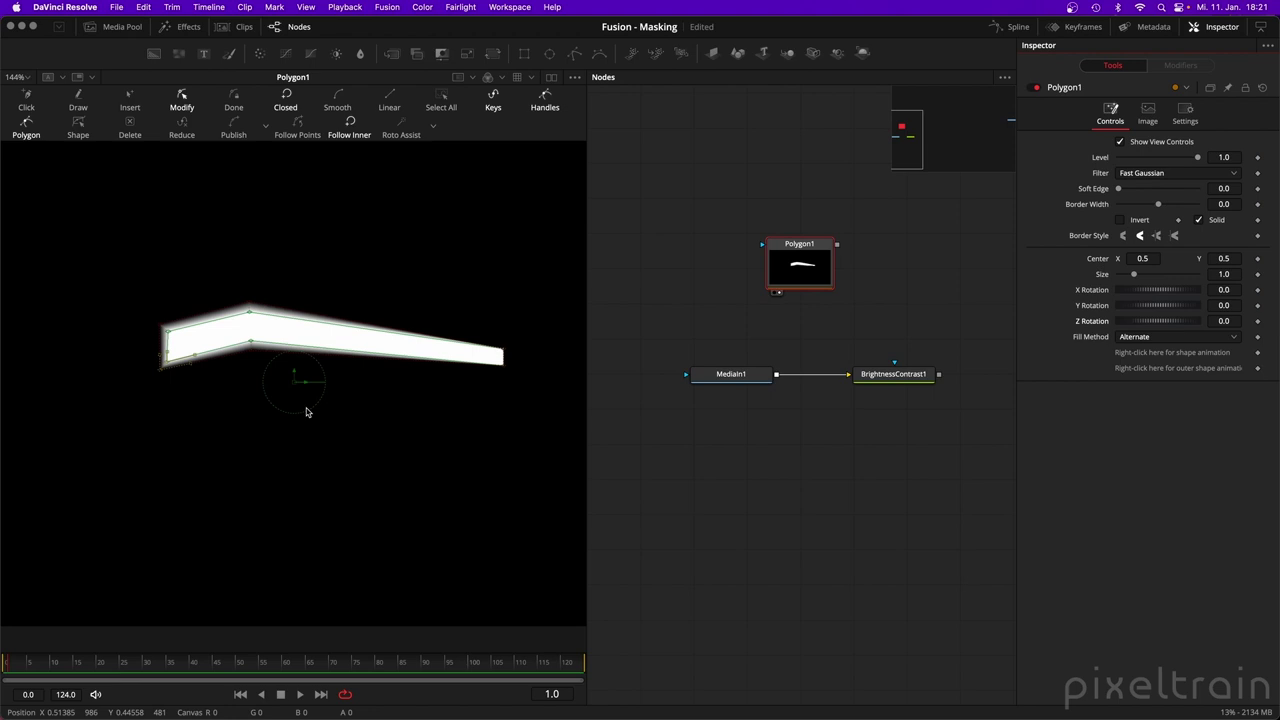
# Move Polygon1's center to X 0.450341, Y 0.611395 at the mask's bend and rotate the mask about 14.5 degrees around Z.
pyautogui.moveTo(294, 381)
pyautogui.mouseDown()
pyautogui.moveTo(430, 400)
pyautogui.moveTo(306, 405)
pyautogui.moveTo(227, 327)
pyautogui.moveTo(351, 331)
pyautogui.moveTo(414, 397)
pyautogui.moveTo(334, 387)
pyautogui.moveTo(369, 393)
pyautogui.moveTo(299, 302)
pyautogui.moveTo(252, 332)
pyautogui.mouseUp()
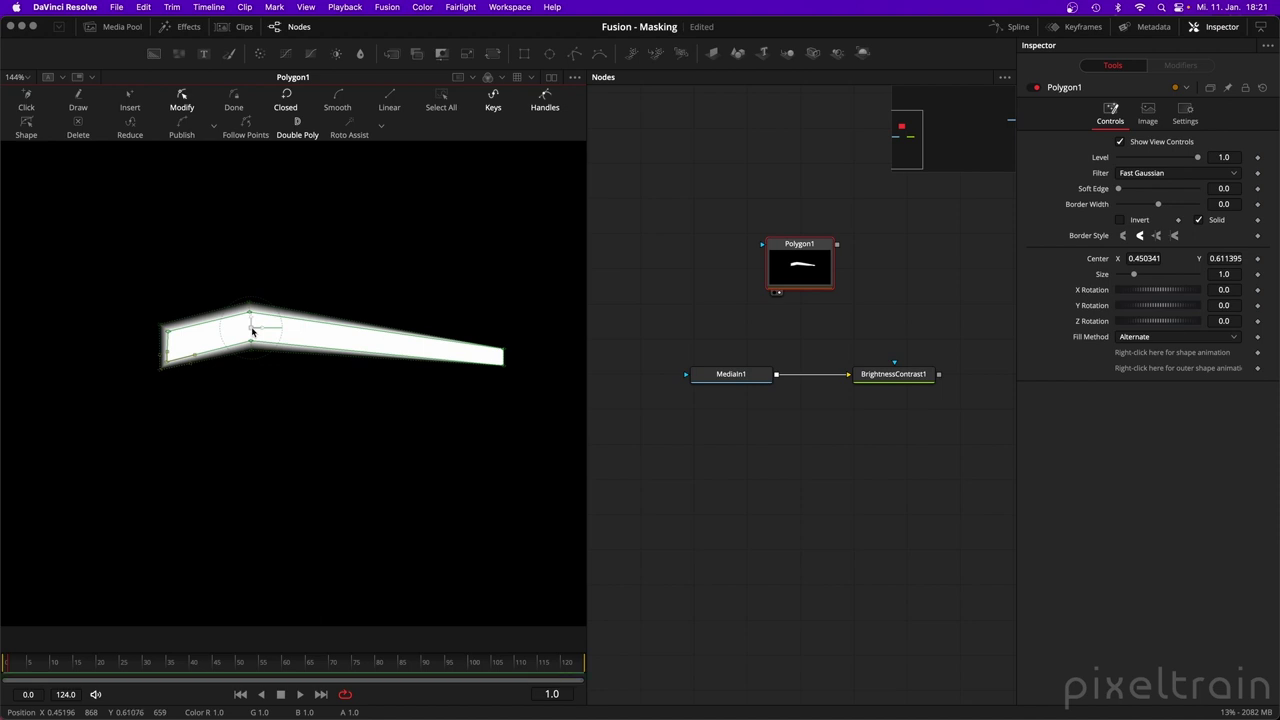
pyautogui.moveTo(270, 307)
pyautogui.mouseDown()
pyautogui.moveTo(282, 320)
pyautogui.moveTo(258, 303)
pyautogui.mouseUp()
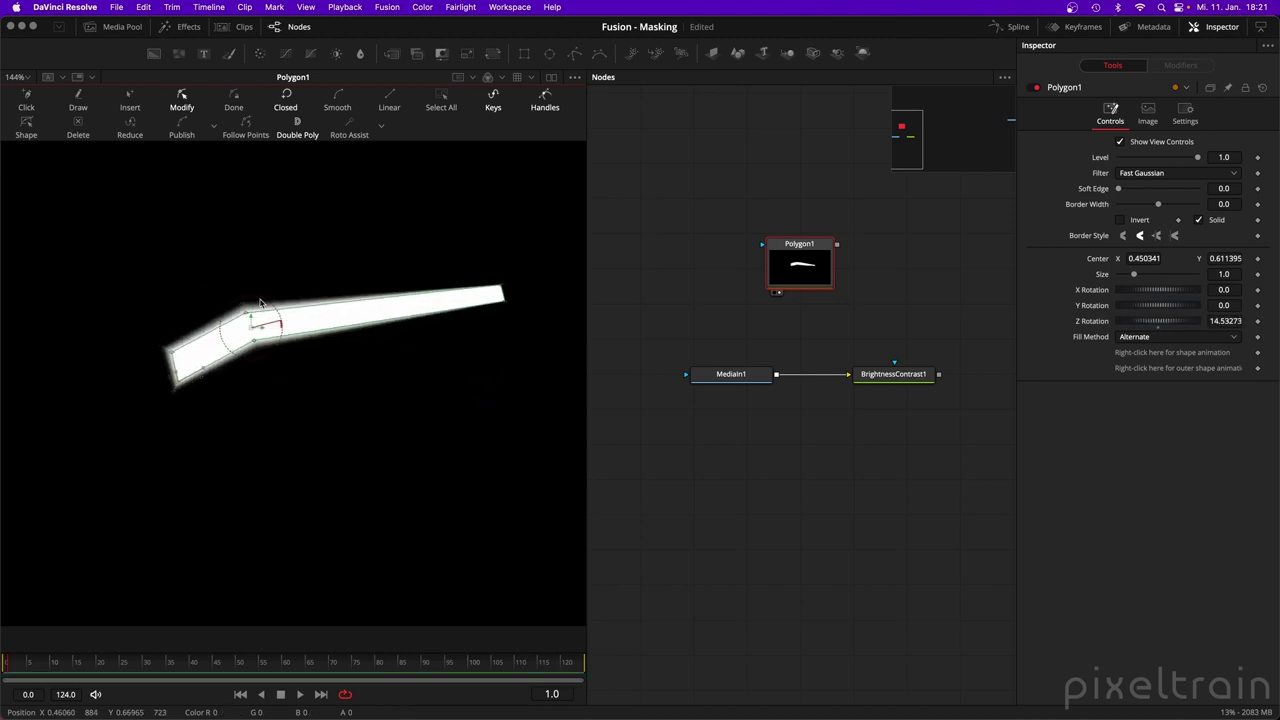